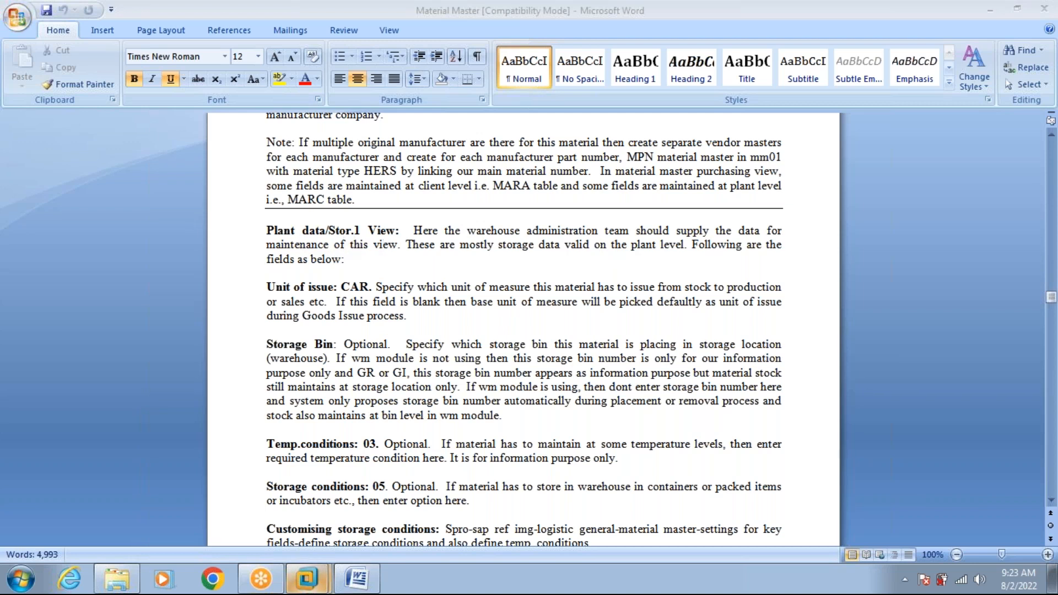
Switch to the Windows Server 2003 virtual machine in VMware Workstation and dismiss the Removable Devices hint
{"action": "mouse_move", "coordinate": [311, 576]}
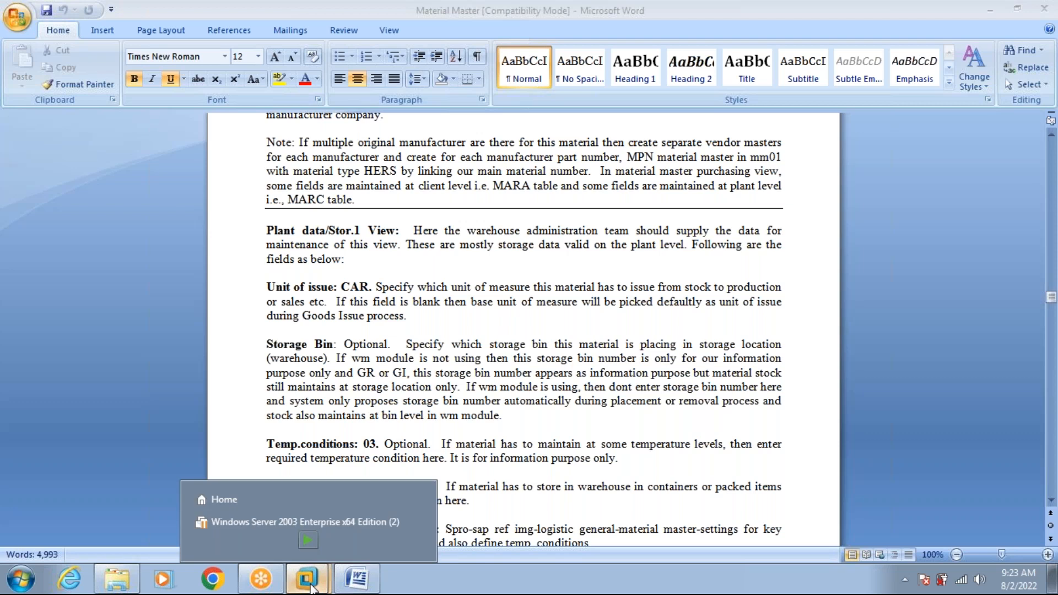
{"action": "left_click", "coordinate": [297, 521]}
{"action": "left_click", "coordinate": [118, 117]}
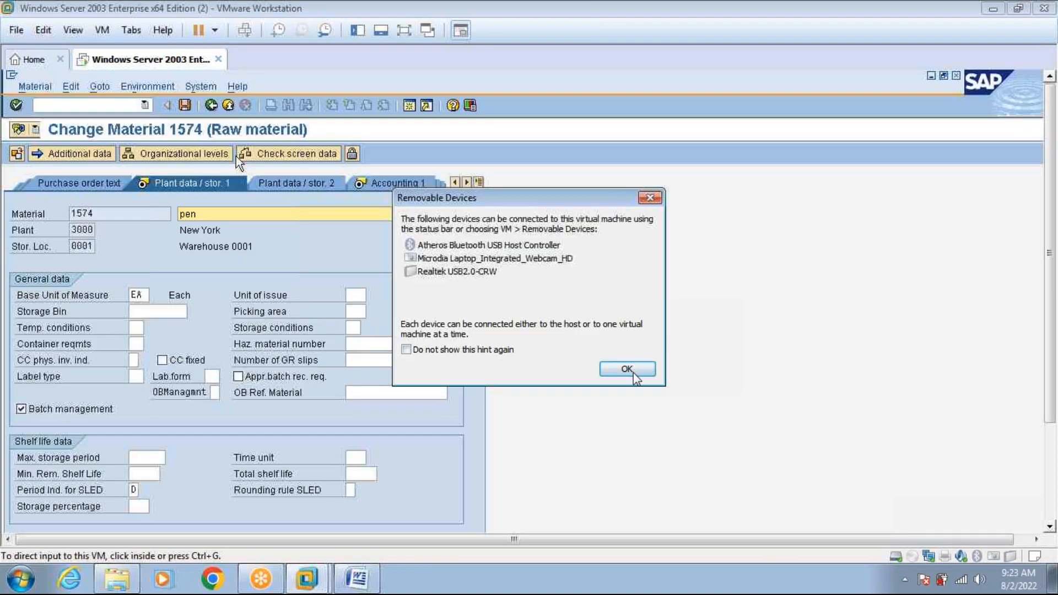
{"action": "left_click", "coordinate": [627, 369]}
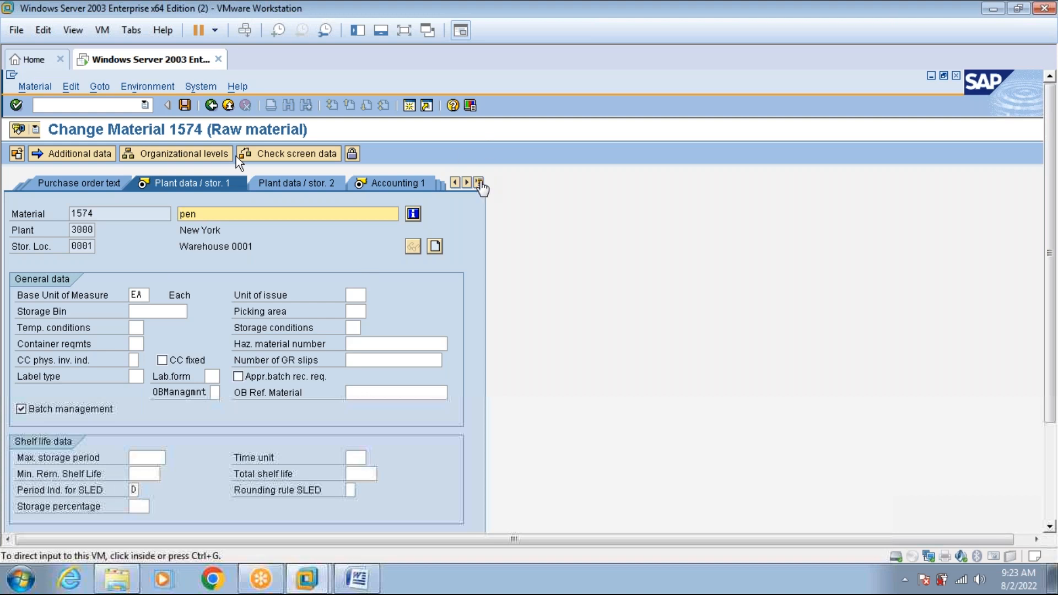
View the Basic data 1 view of material 1574 and return to the Plant data / stor. 1 view
{"action": "left_click", "coordinate": [479, 182]}
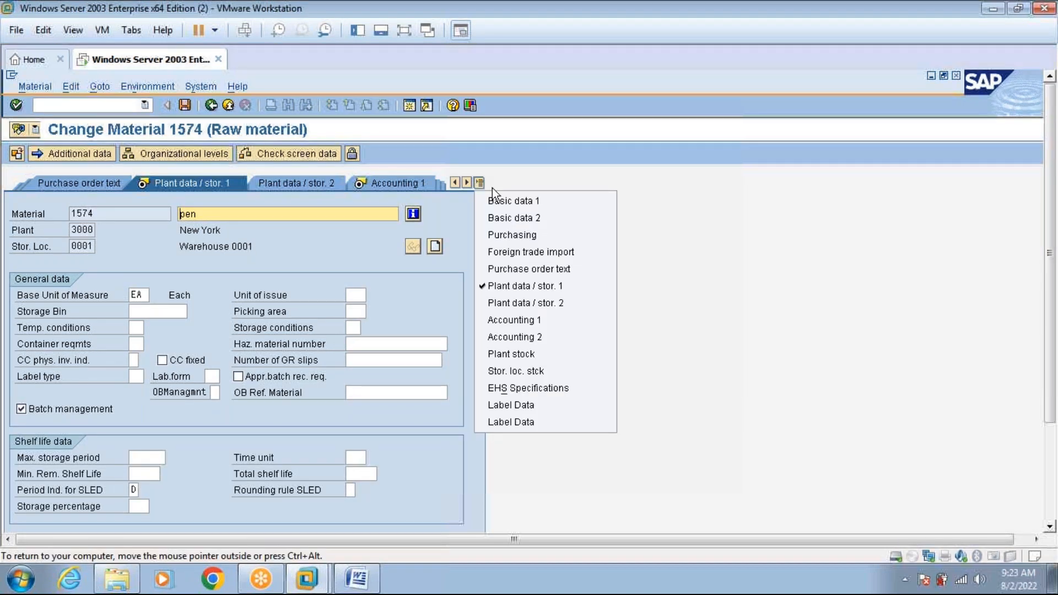
{"action": "left_click", "coordinate": [512, 201]}
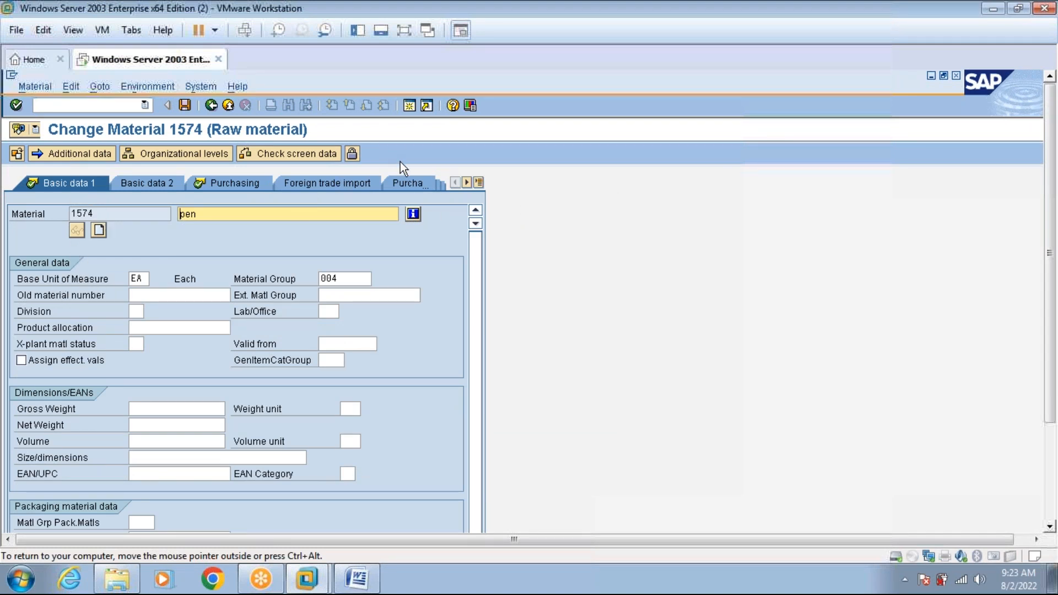
{"action": "left_click", "coordinate": [477, 181]}
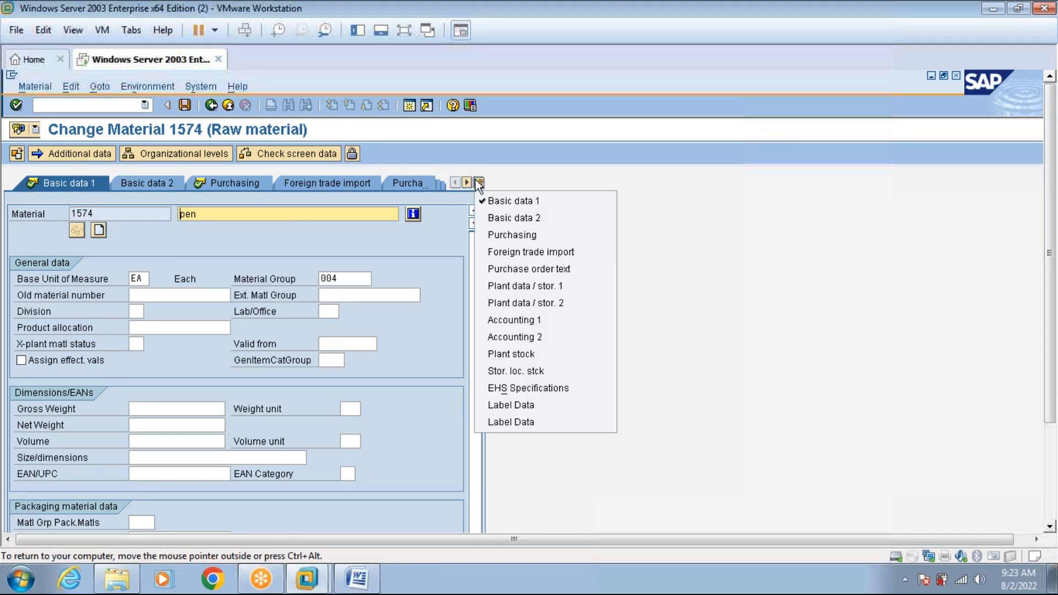
{"action": "left_click", "coordinate": [492, 281]}
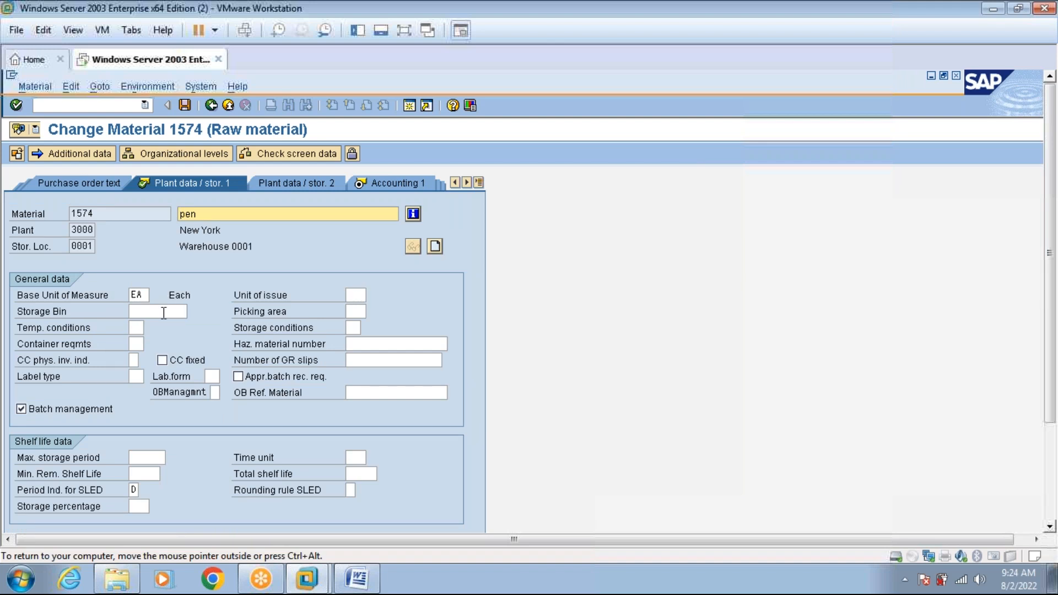
Look at the possible entries for Temp. conditions and close the list without choosing one
{"action": "left_click", "coordinate": [137, 329]}
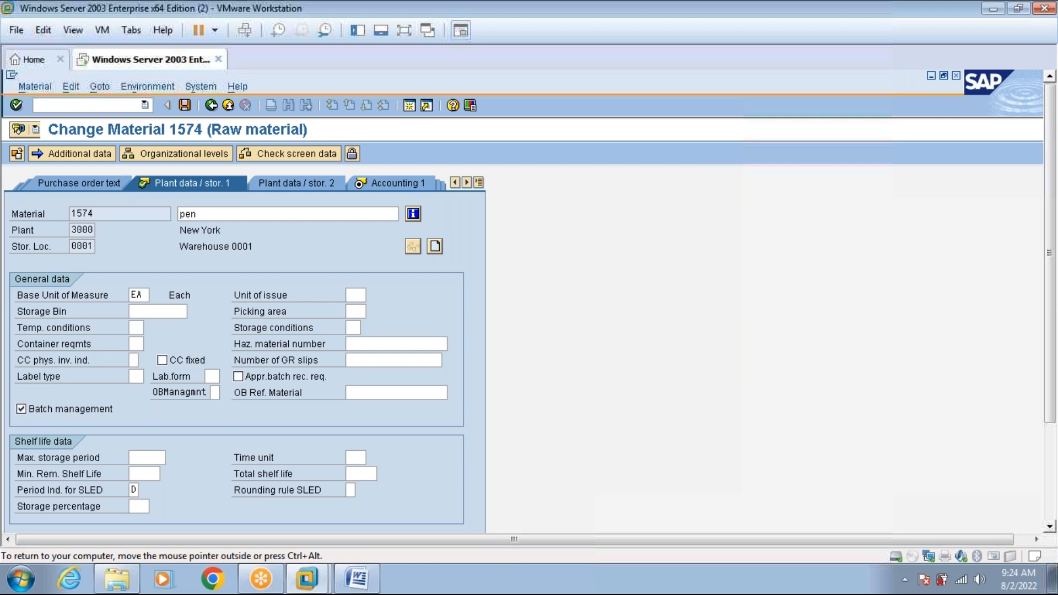
{"action": "key", "text": "F4"}
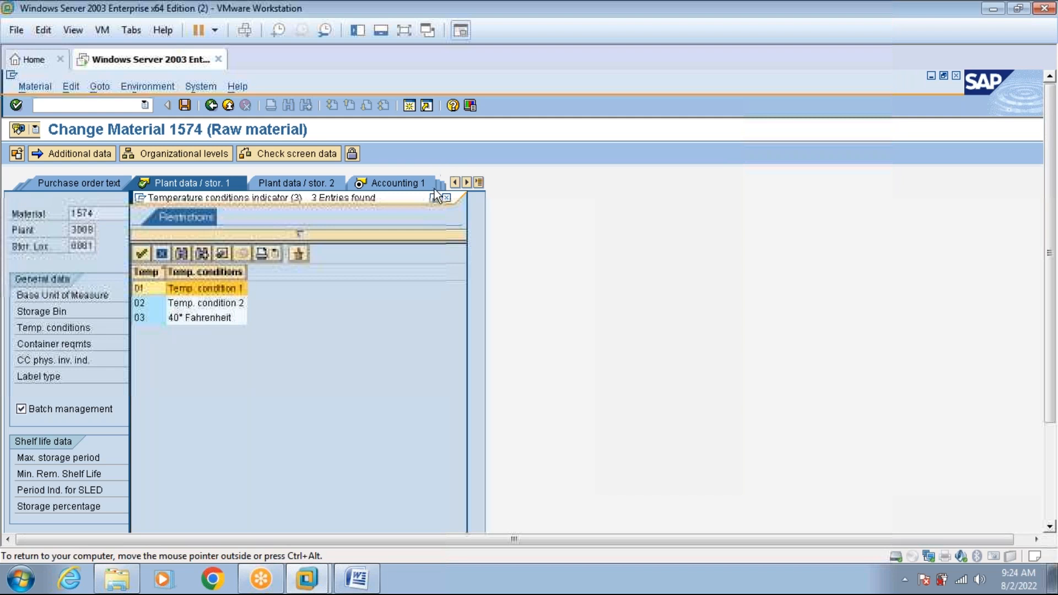
{"action": "left_click", "coordinate": [447, 198]}
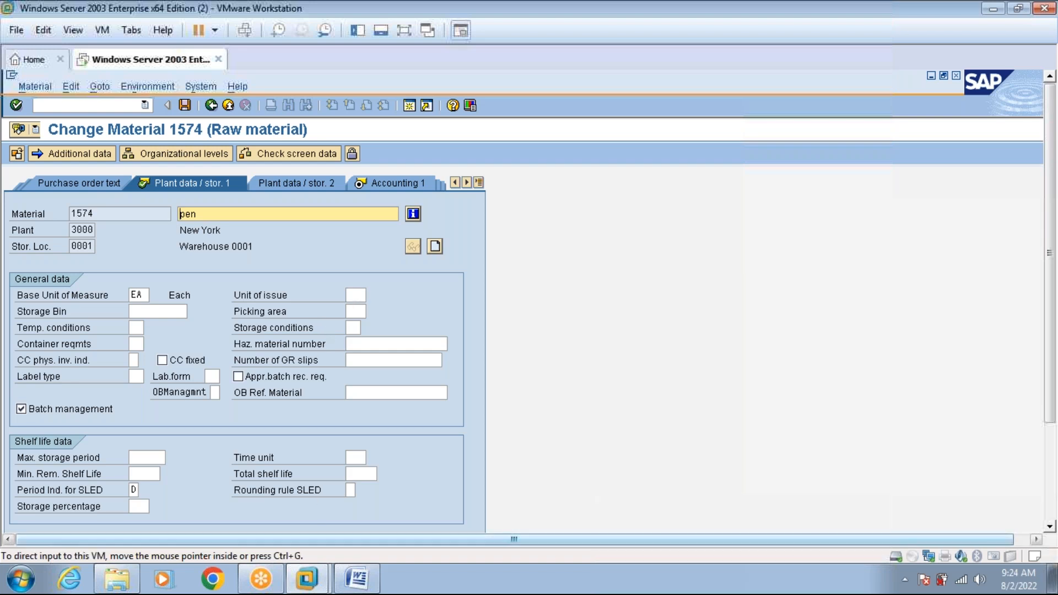
Check the Unit of issue note in Word, and open the possible entries for Unit of issue back in SAP
{"action": "left_click", "coordinate": [357, 578]}
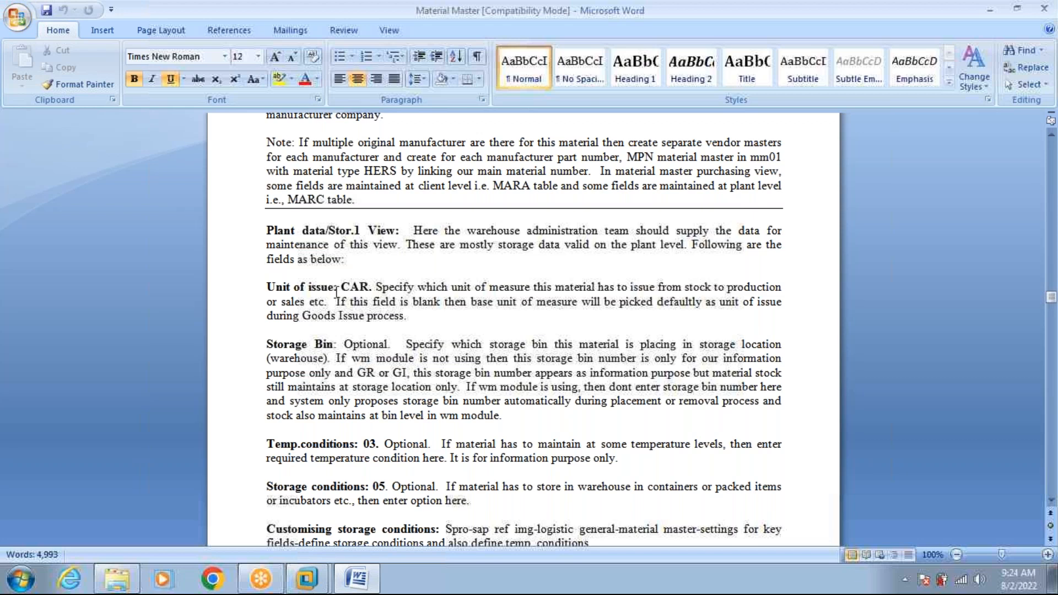
{"action": "left_click", "coordinate": [351, 591]}
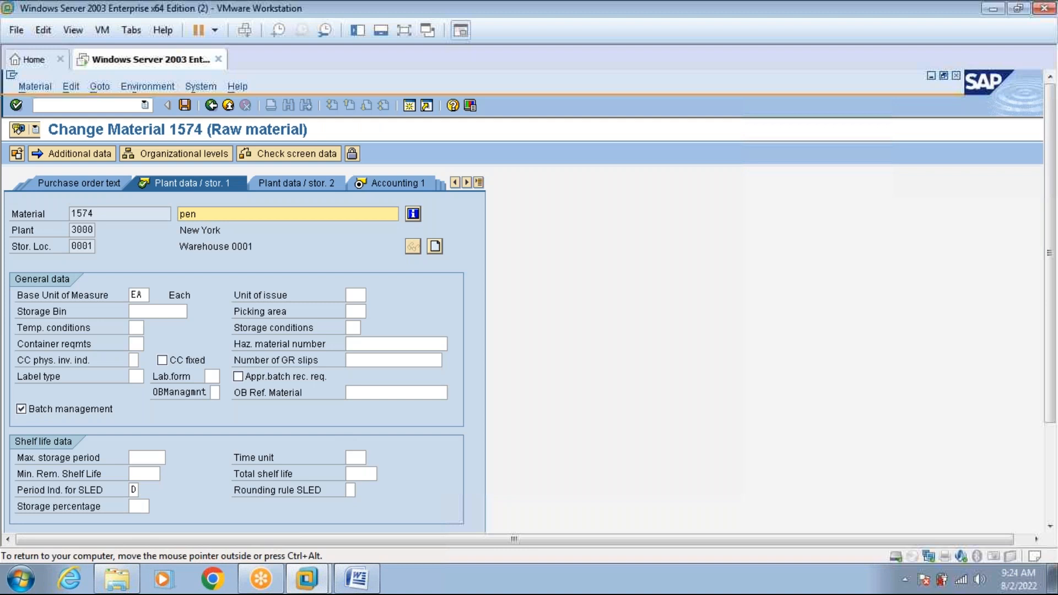
{"action": "left_click", "coordinate": [359, 295]}
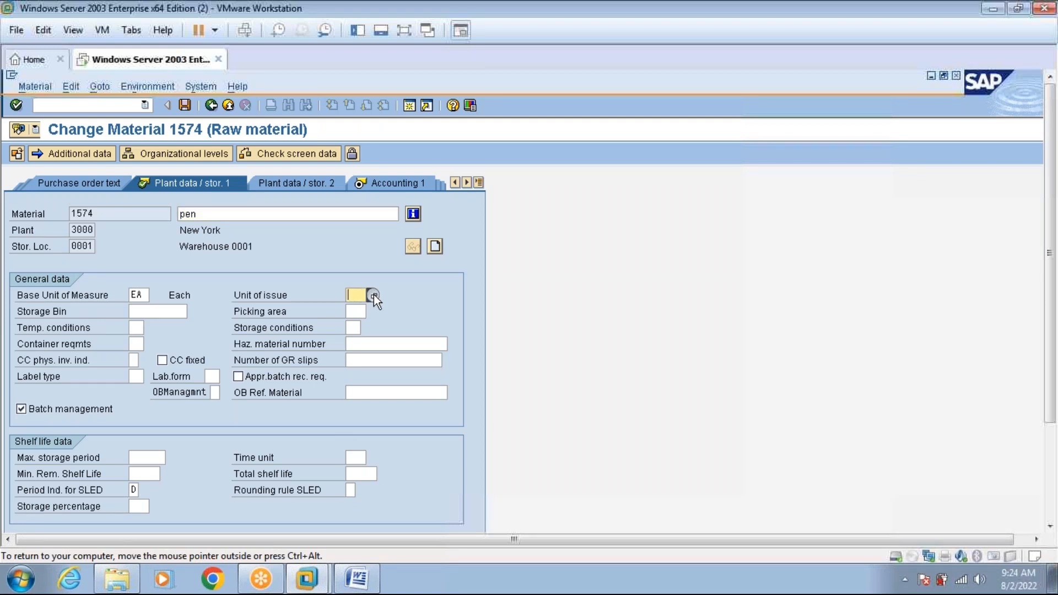
{"action": "left_click", "coordinate": [373, 295]}
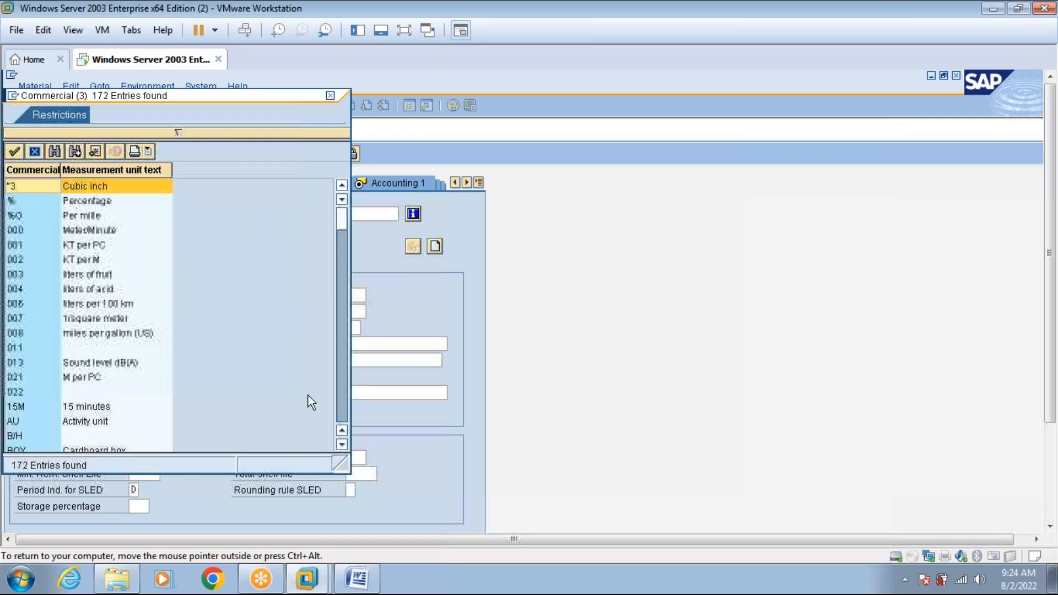
Search the measurement units for "car", look at the Carton, Crate and Case entries, and close the list without choosing one
{"action": "left_click", "coordinate": [55, 151]}
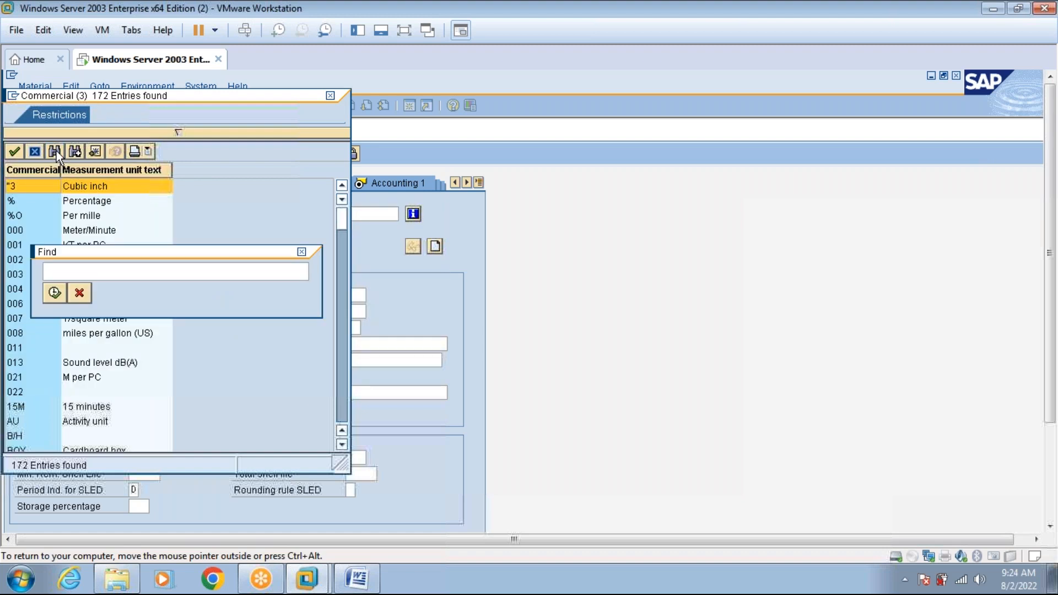
{"action": "type", "text": "car"}
{"action": "key", "text": "Return"}
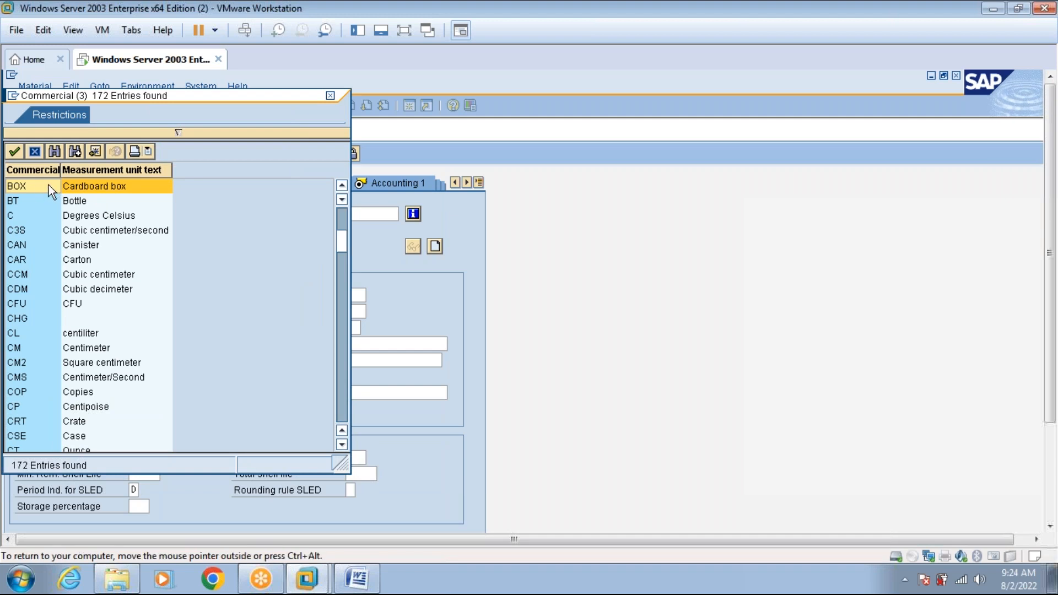
{"action": "left_click", "coordinate": [51, 261]}
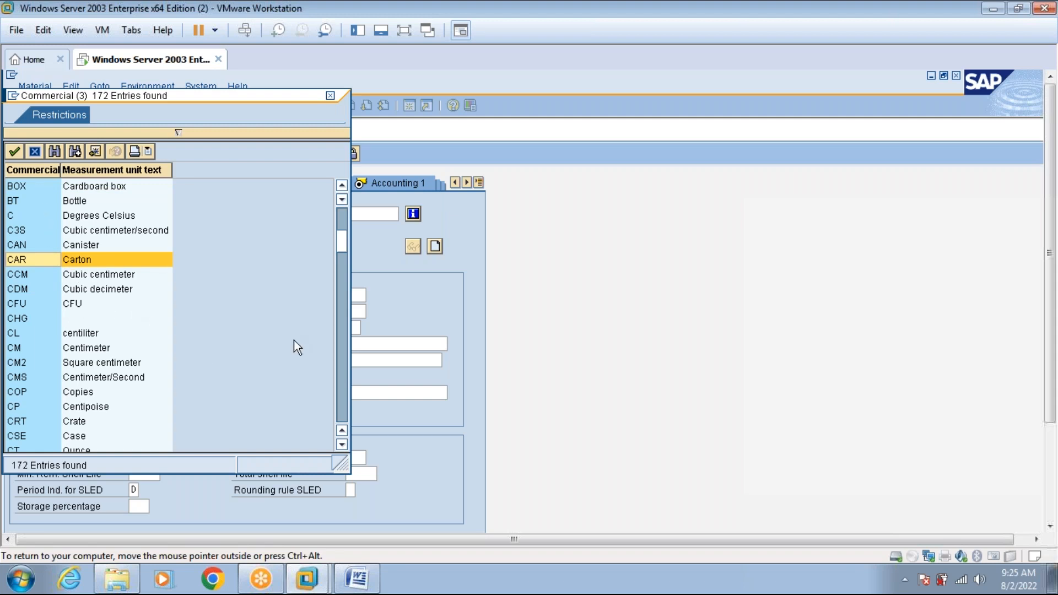
{"action": "left_click", "coordinate": [82, 422]}
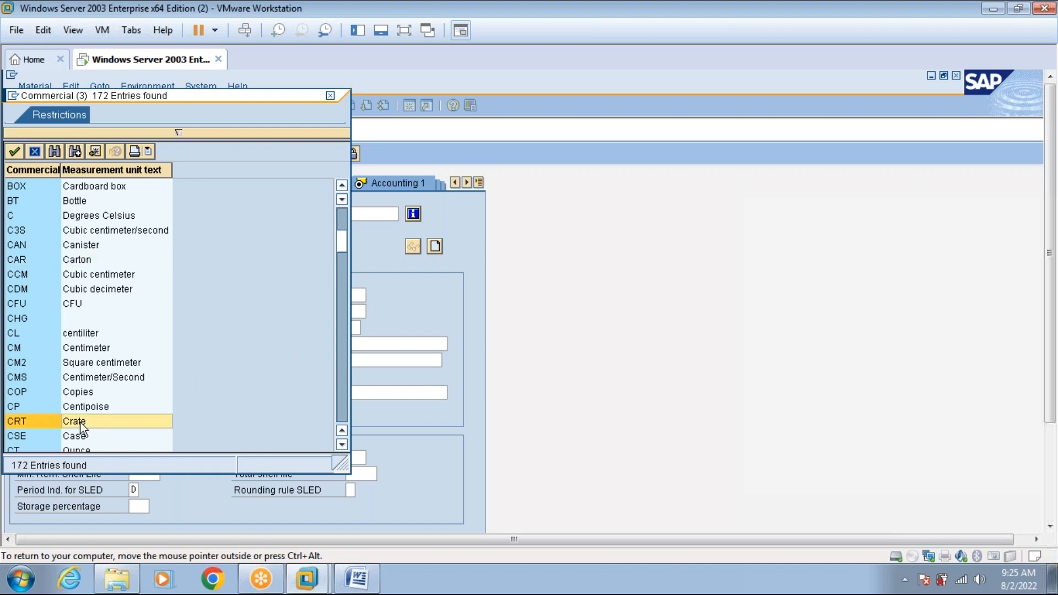
{"action": "left_click", "coordinate": [75, 435]}
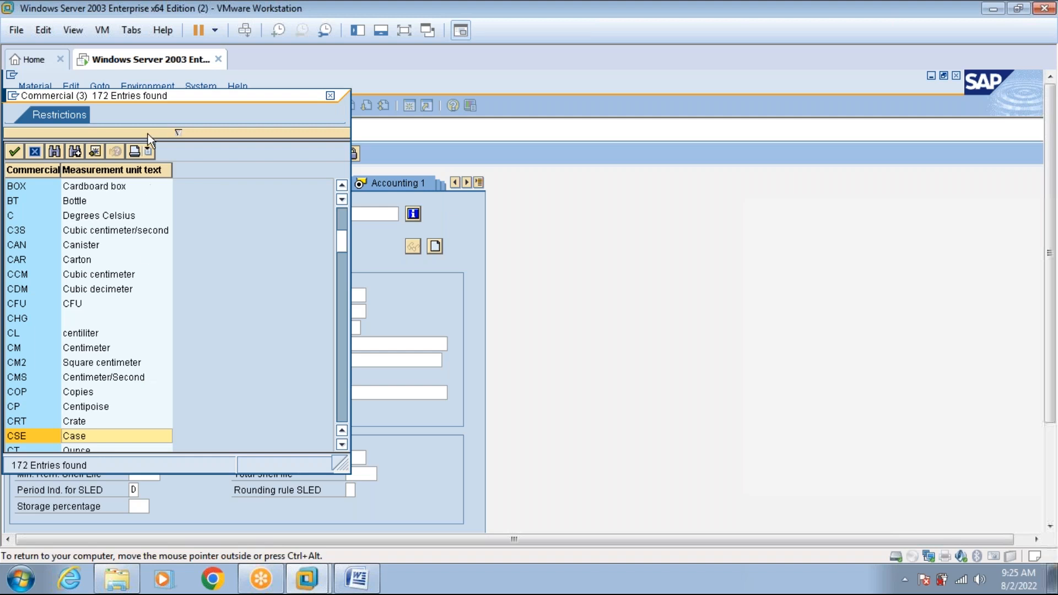
{"action": "left_click", "coordinate": [330, 95]}
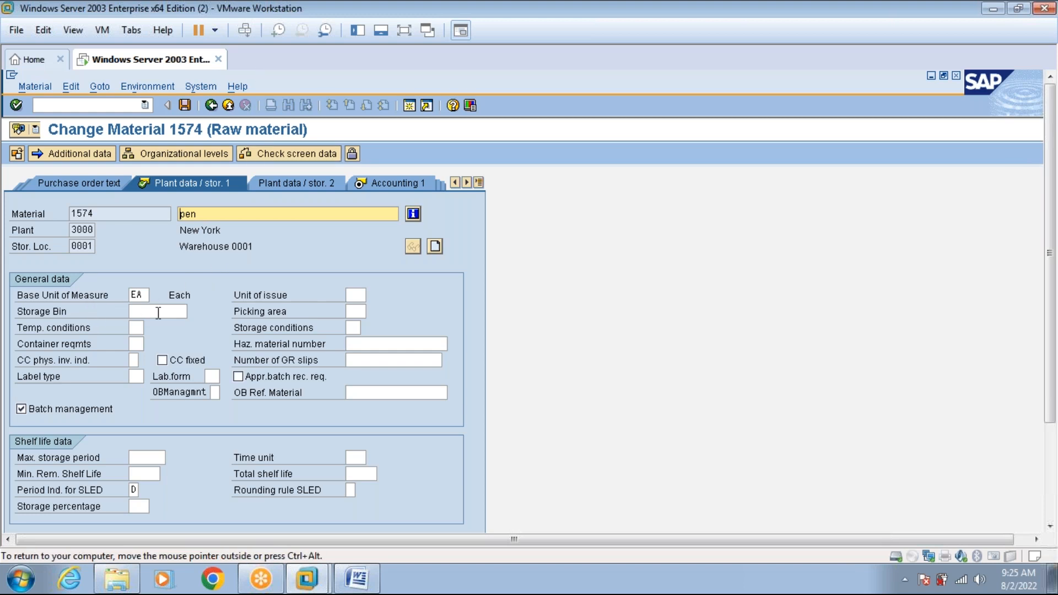
Compare Base Unit of Measure with Unit of issue, viewing the possible issue units again without choosing one
{"action": "left_click", "coordinate": [145, 295]}
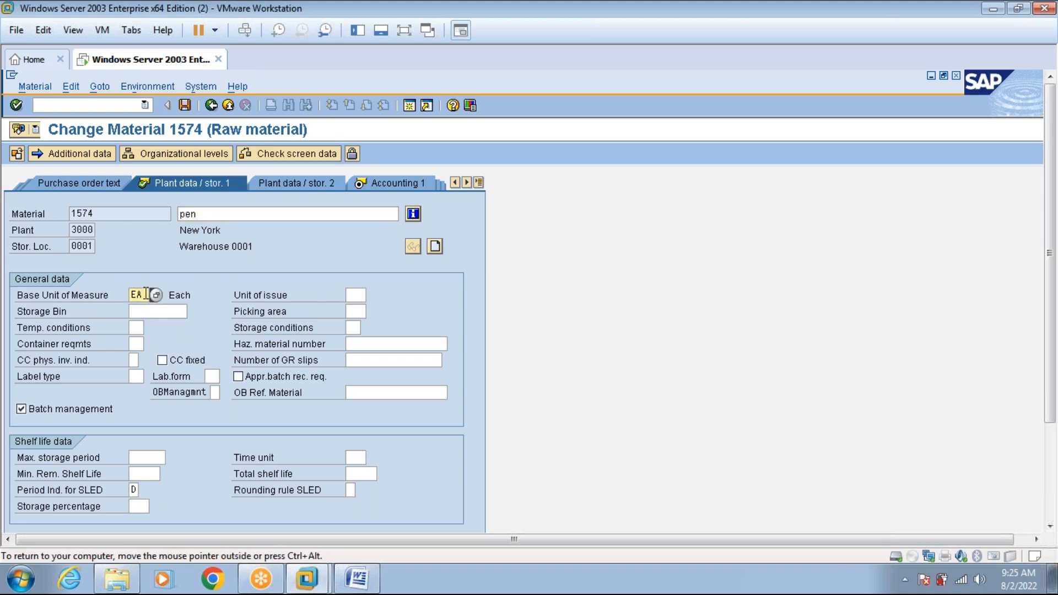
{"action": "left_click", "coordinate": [240, 214]}
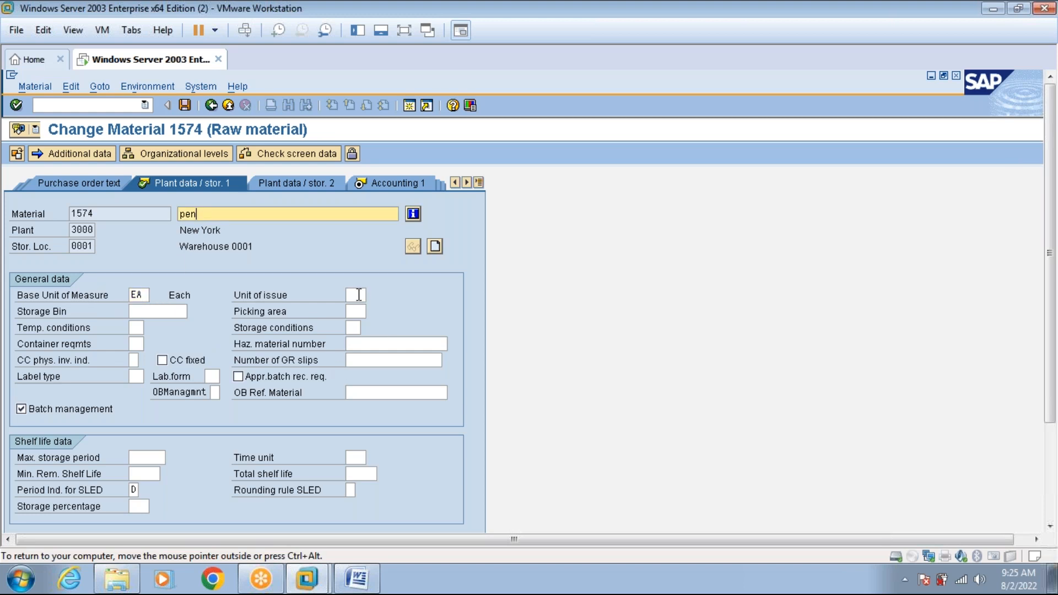
{"action": "left_click", "coordinate": [360, 296]}
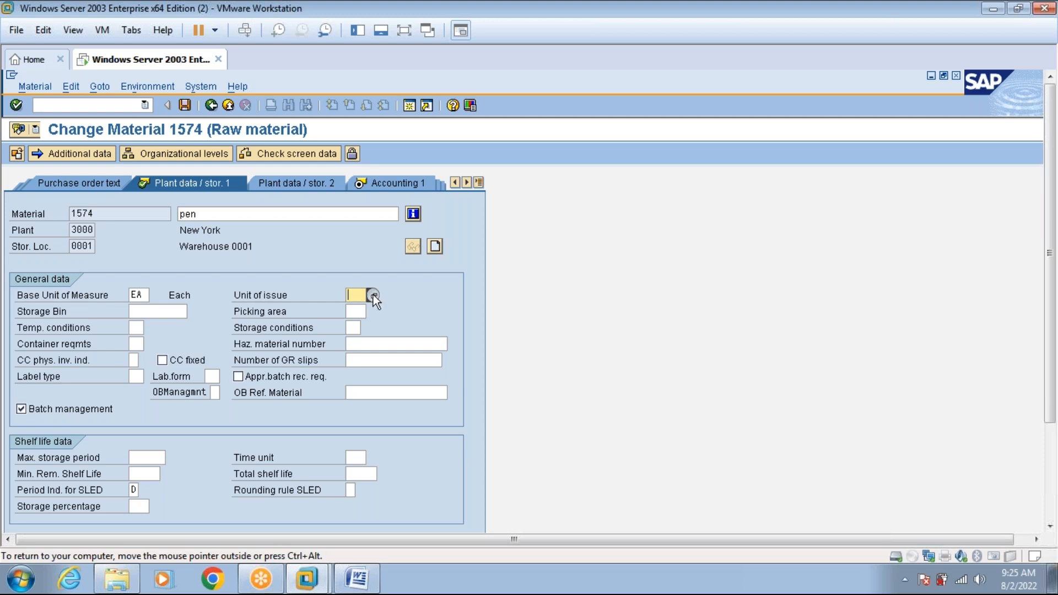
{"action": "left_click", "coordinate": [373, 296]}
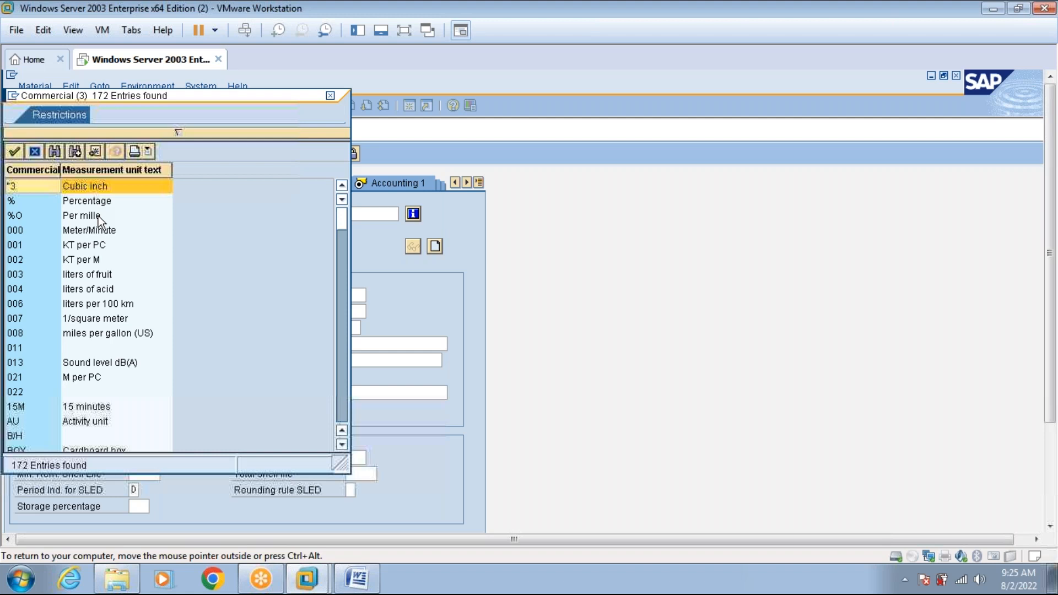
{"action": "left_click", "coordinate": [331, 95]}
{"action": "left_click", "coordinate": [348, 296]}
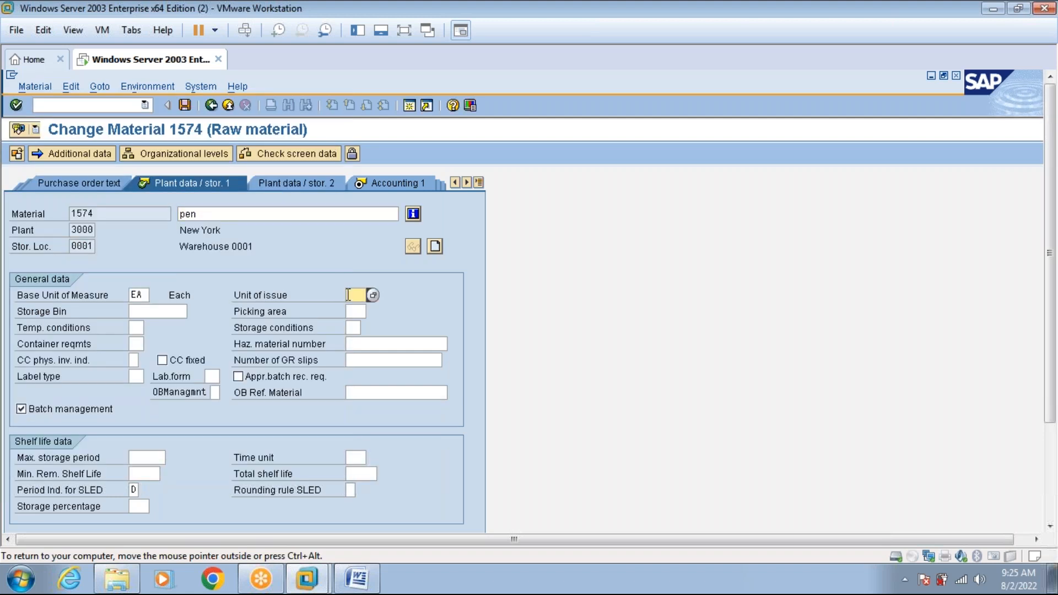
Read the Storage Bin note in Word, and look over the Storage Bin, Temp. conditions and Container reqmts fields in SAP
{"action": "left_click", "coordinate": [350, 579]}
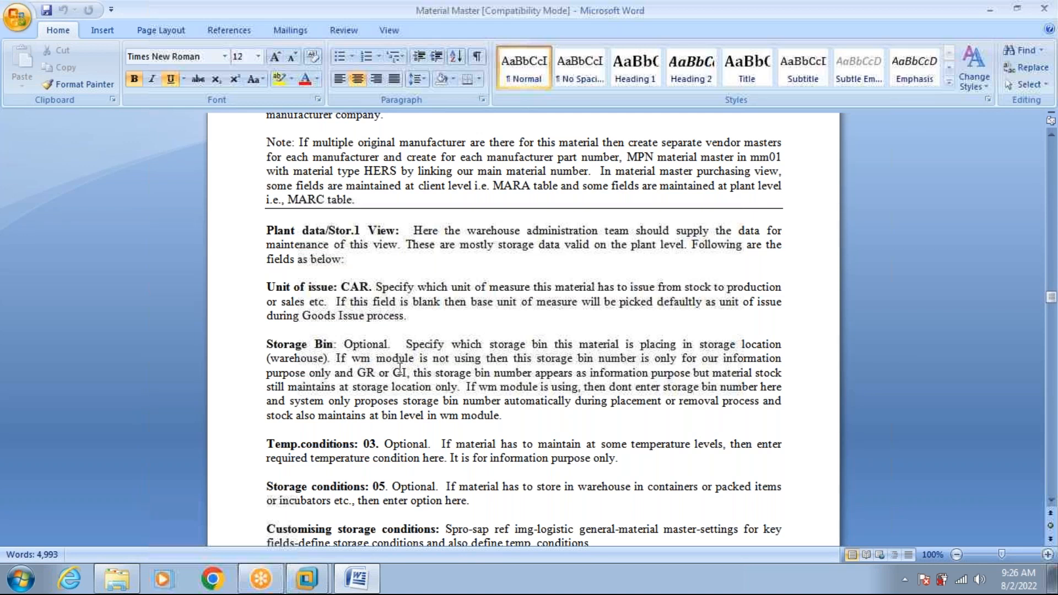
{"action": "left_click", "coordinate": [357, 370]}
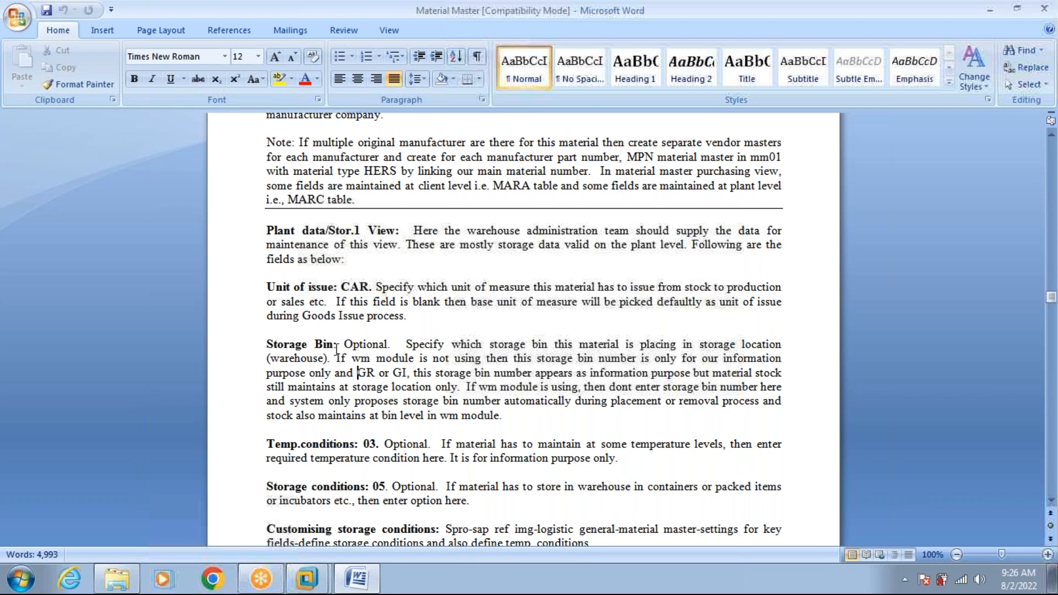
{"action": "left_click", "coordinate": [357, 578]}
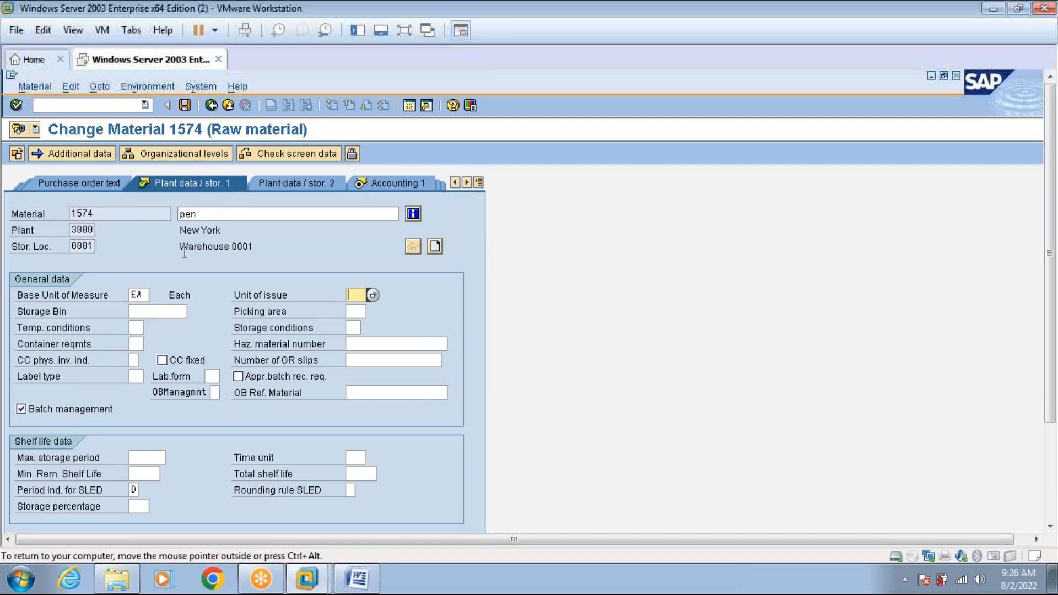
{"action": "left_click", "coordinate": [164, 310]}
{"action": "left_click", "coordinate": [136, 328]}
{"action": "left_click", "coordinate": [136, 343]}
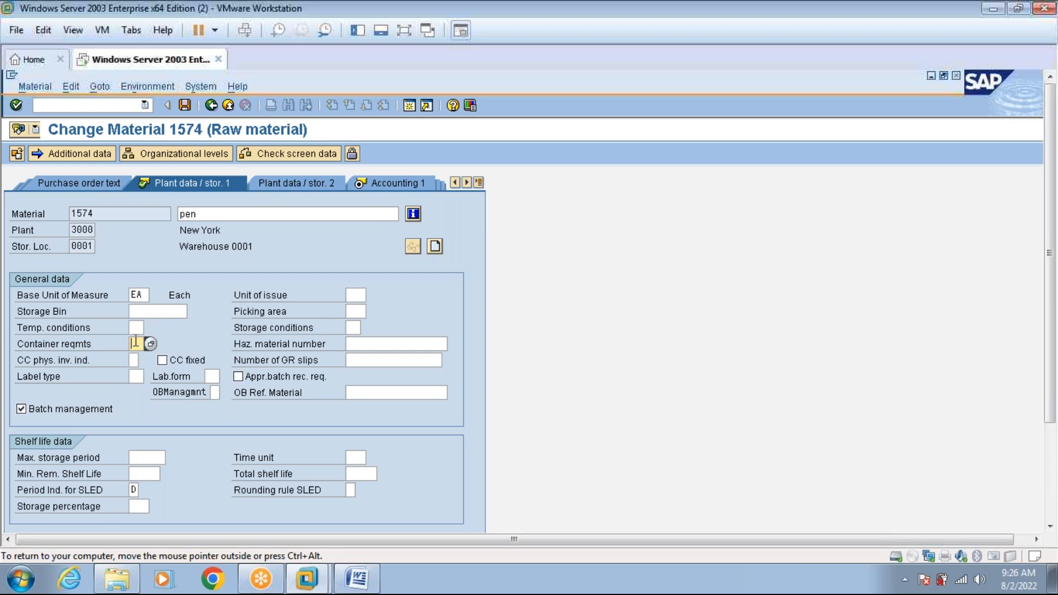
Display the possible entries for the Haz. material number of the pen material
{"action": "left_click", "coordinate": [369, 344]}
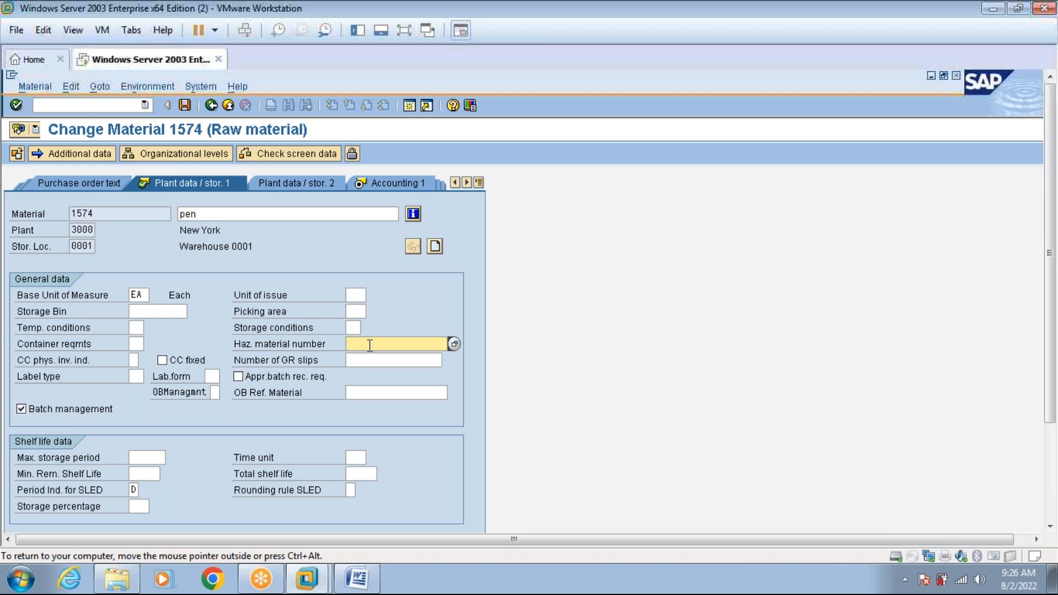
{"action": "left_click", "coordinate": [269, 216]}
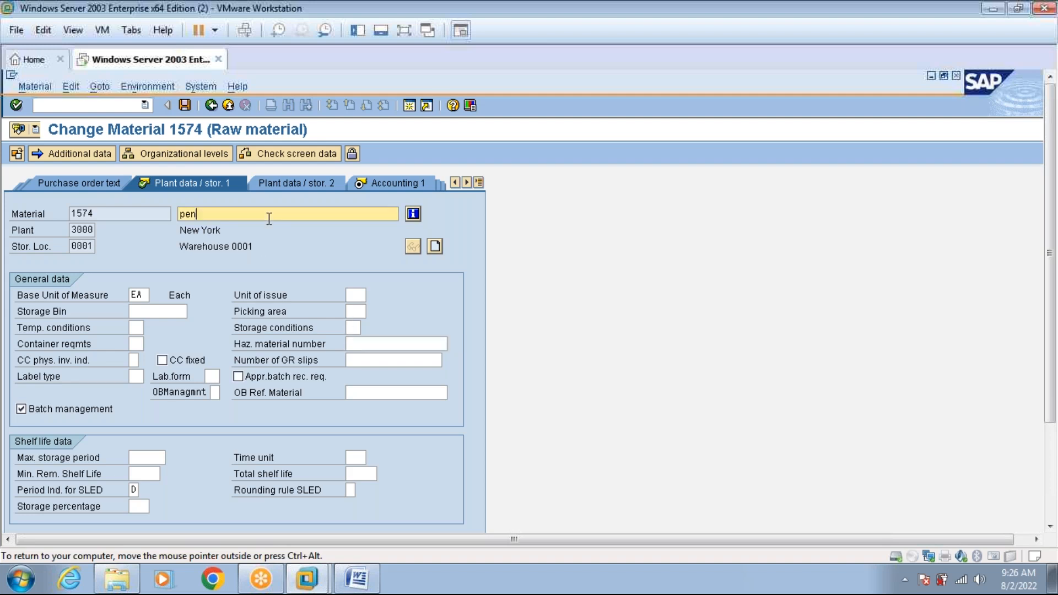
{"action": "left_click", "coordinate": [372, 342]}
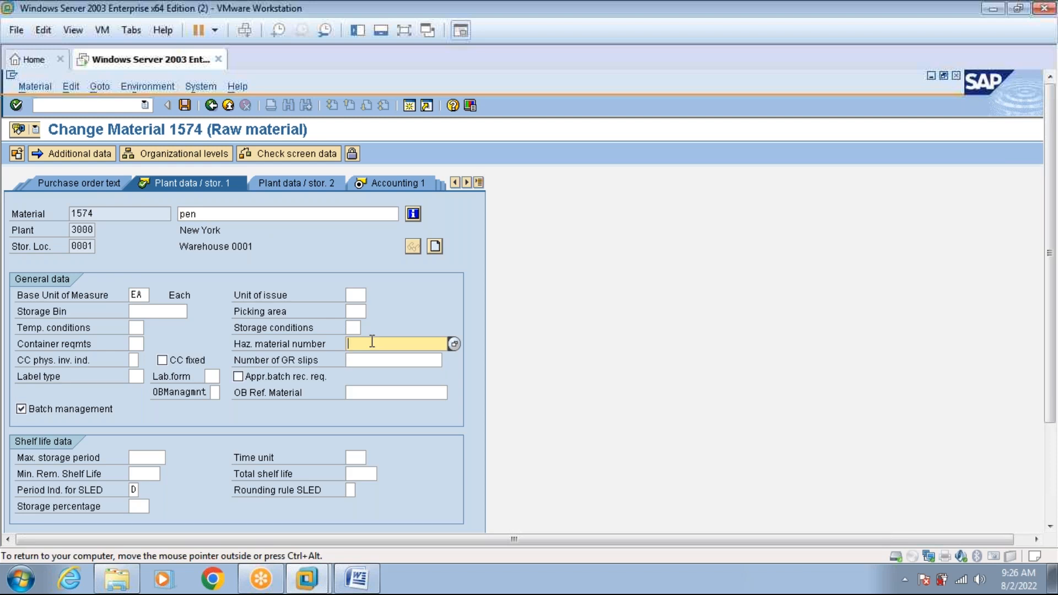
{"action": "left_click", "coordinate": [282, 213]}
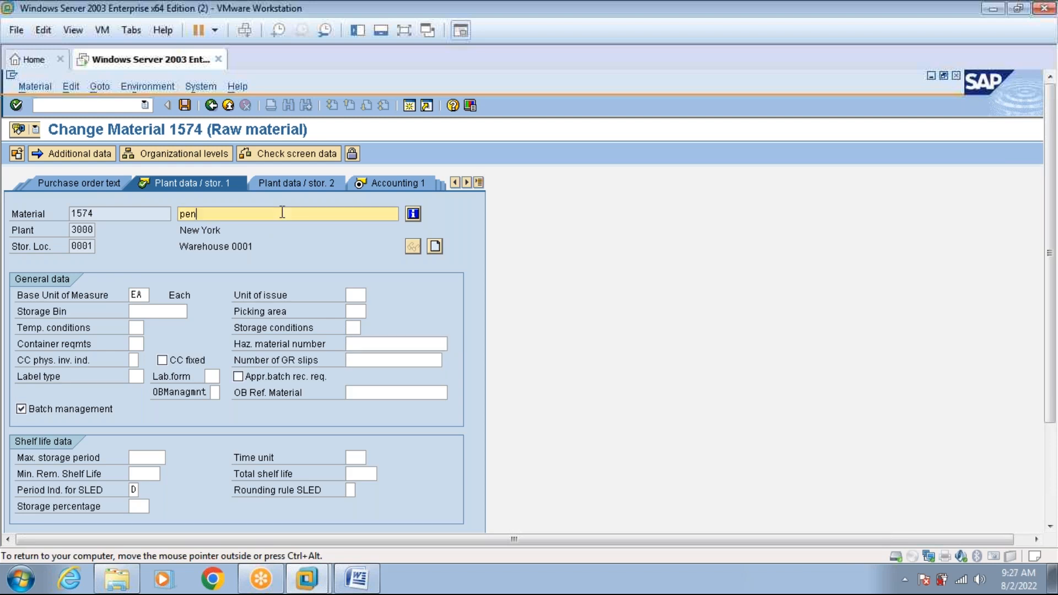
{"action": "left_click", "coordinate": [361, 346]}
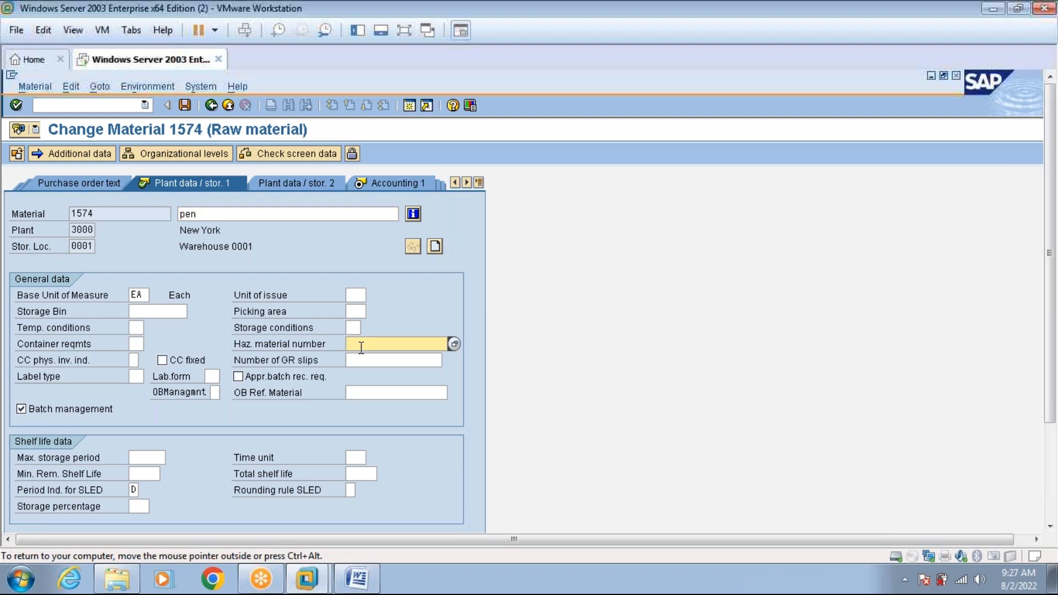
{"action": "left_click", "coordinate": [454, 345]}
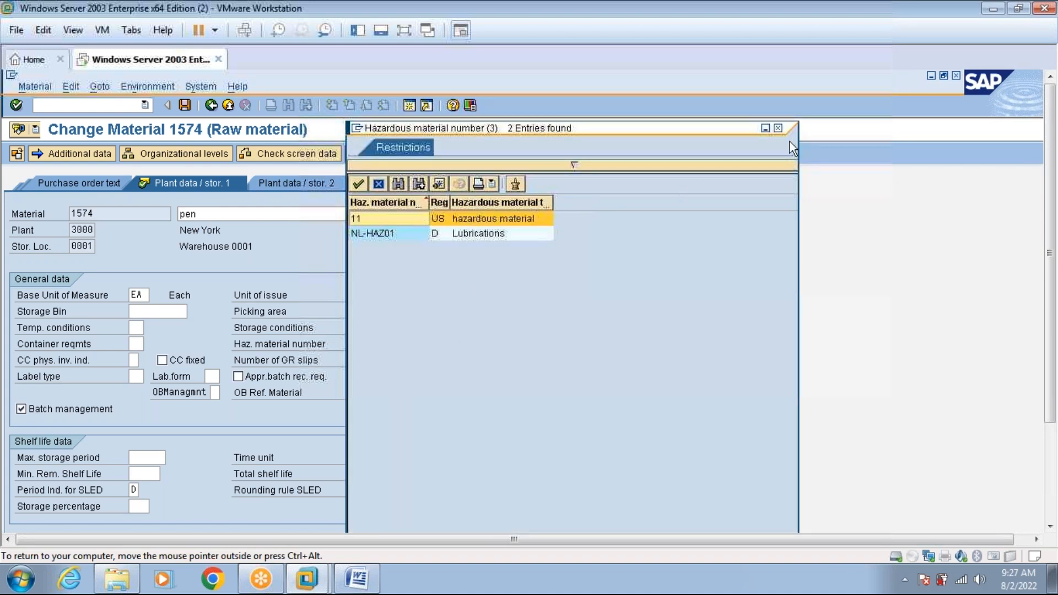
Close the hazardous material number list without choosing an entry and look at the Haz. material number field and the material description
{"action": "left_click", "coordinate": [778, 128]}
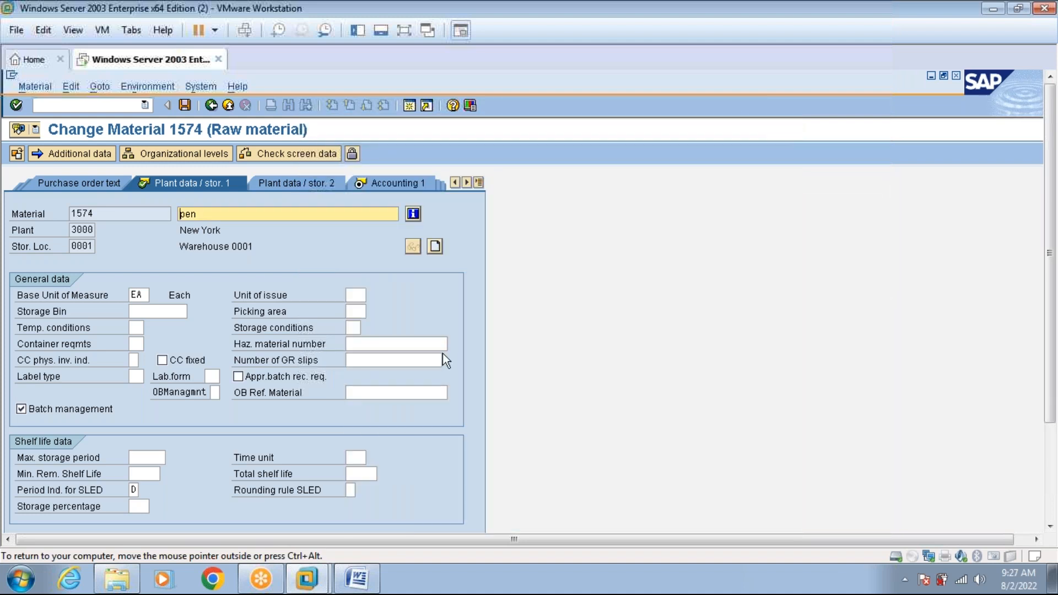
{"action": "left_click", "coordinate": [373, 344]}
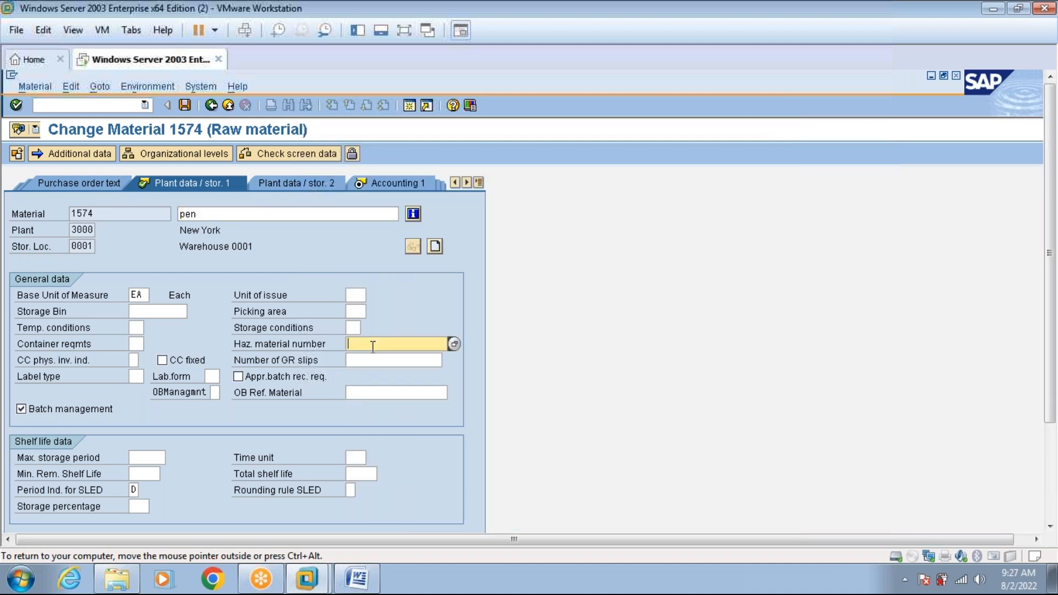
{"action": "left_click", "coordinate": [267, 215]}
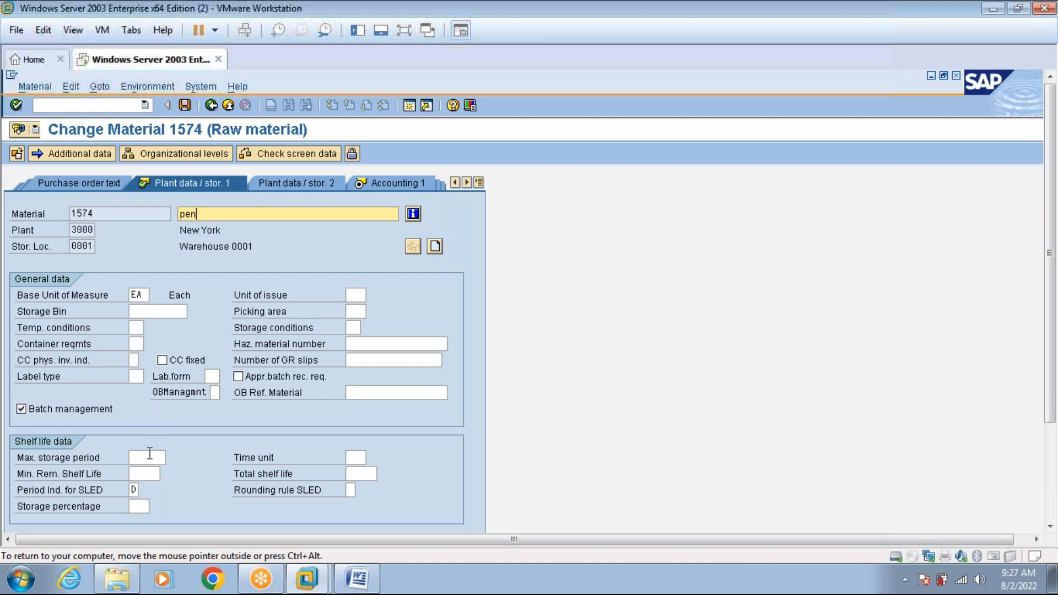
Look over the Max. storage period, Min. Rem. Shelf Life and Total shelf life fields of the pen material
{"action": "left_click", "coordinate": [150, 456]}
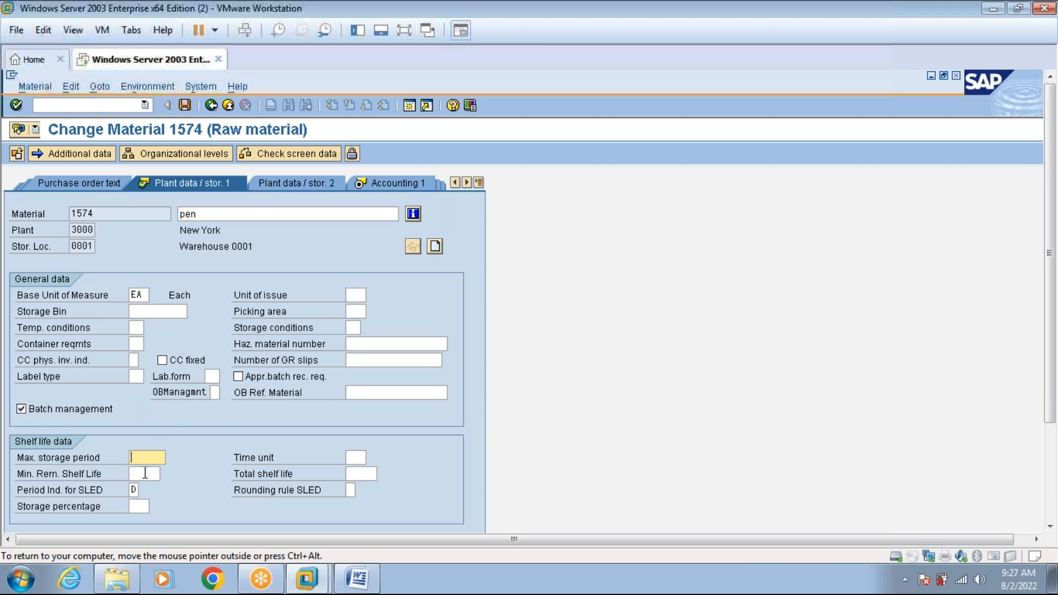
{"action": "left_click", "coordinate": [143, 475]}
{"action": "left_click", "coordinate": [202, 213]}
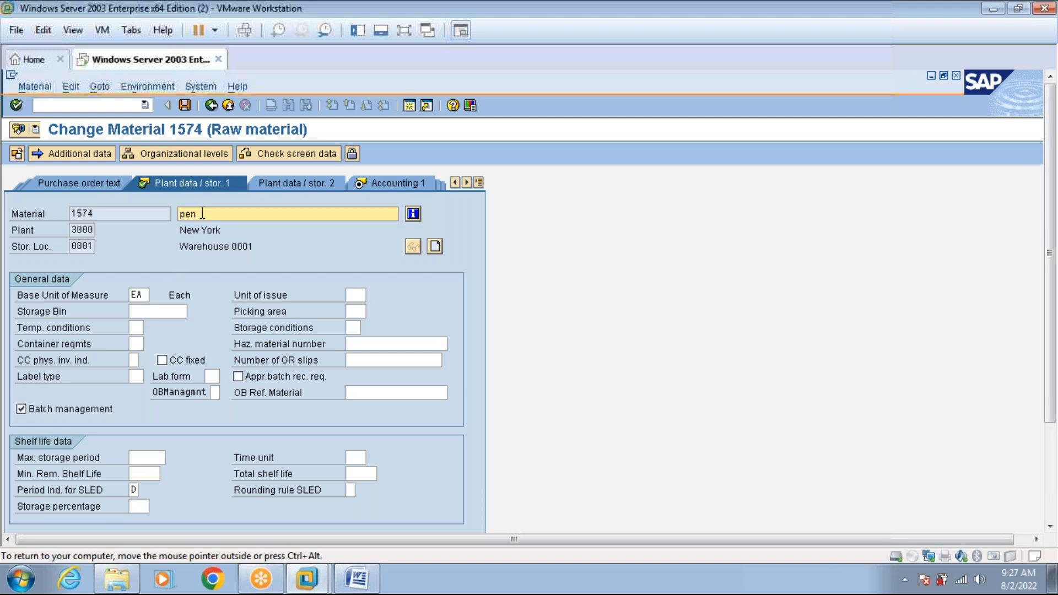
{"action": "left_click", "coordinate": [151, 472]}
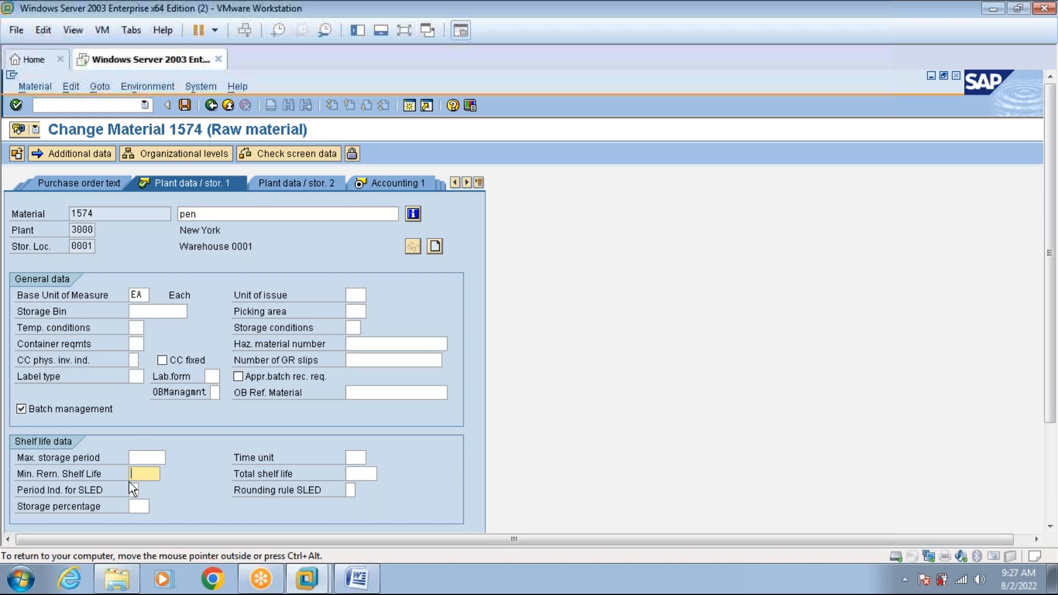
{"action": "left_click", "coordinate": [351, 471]}
{"action": "left_click", "coordinate": [243, 215]}
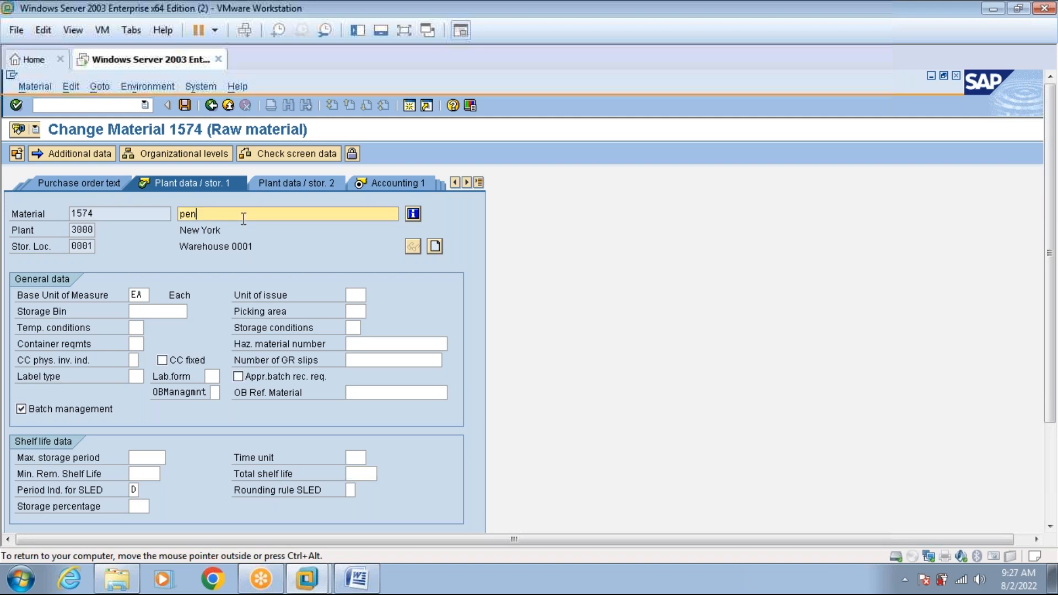
{"action": "left_click", "coordinate": [356, 472]}
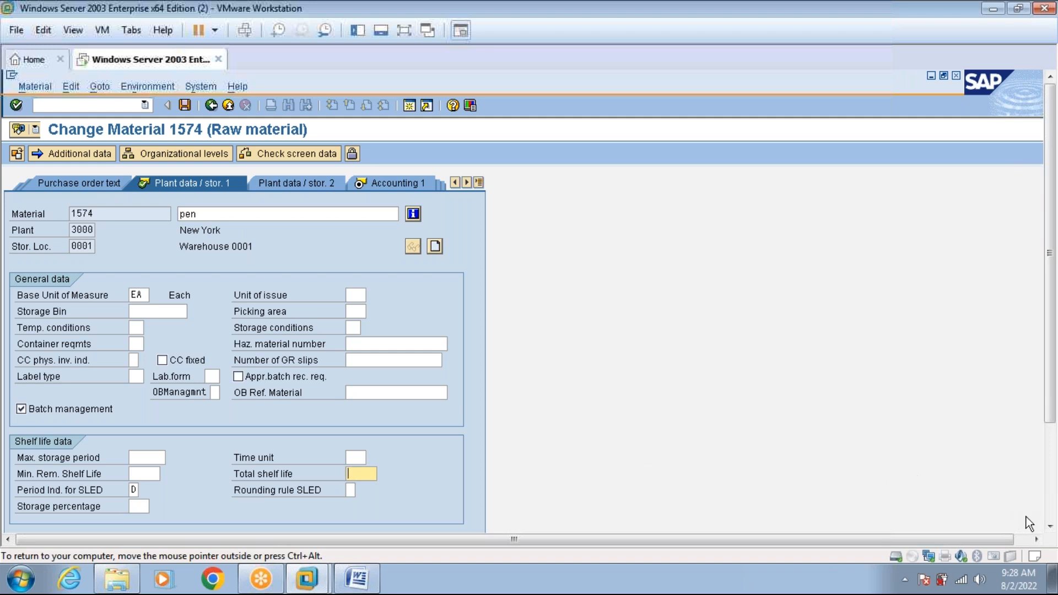
Examine the Period Ind. for SLED field in the shelf life data
{"action": "left_click", "coordinate": [1049, 527]}
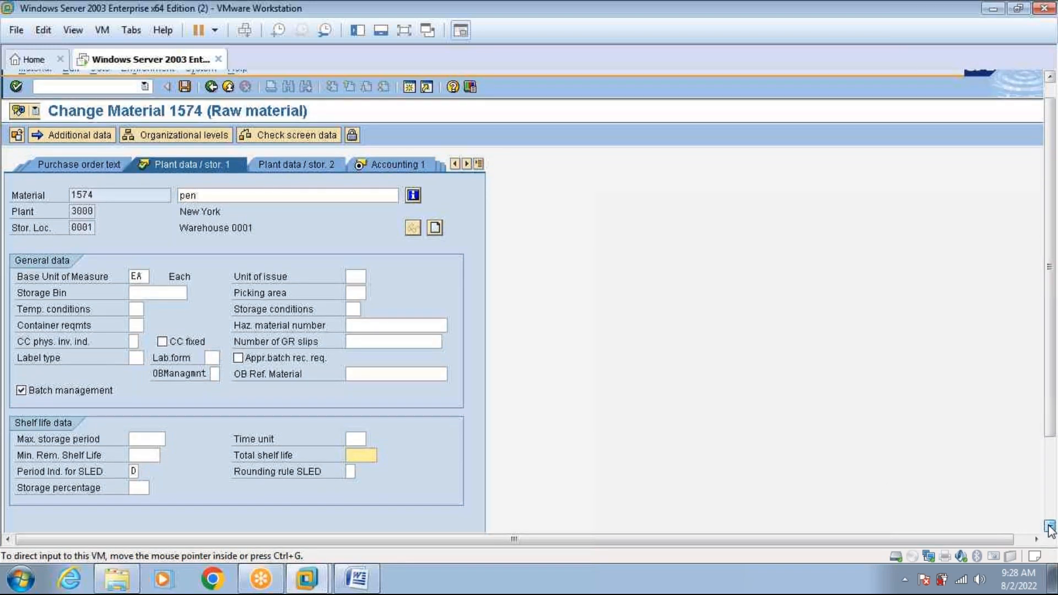
{"action": "left_click", "coordinate": [1049, 526]}
{"action": "left_click", "coordinate": [1049, 526]}
{"action": "left_click", "coordinate": [1049, 526]}
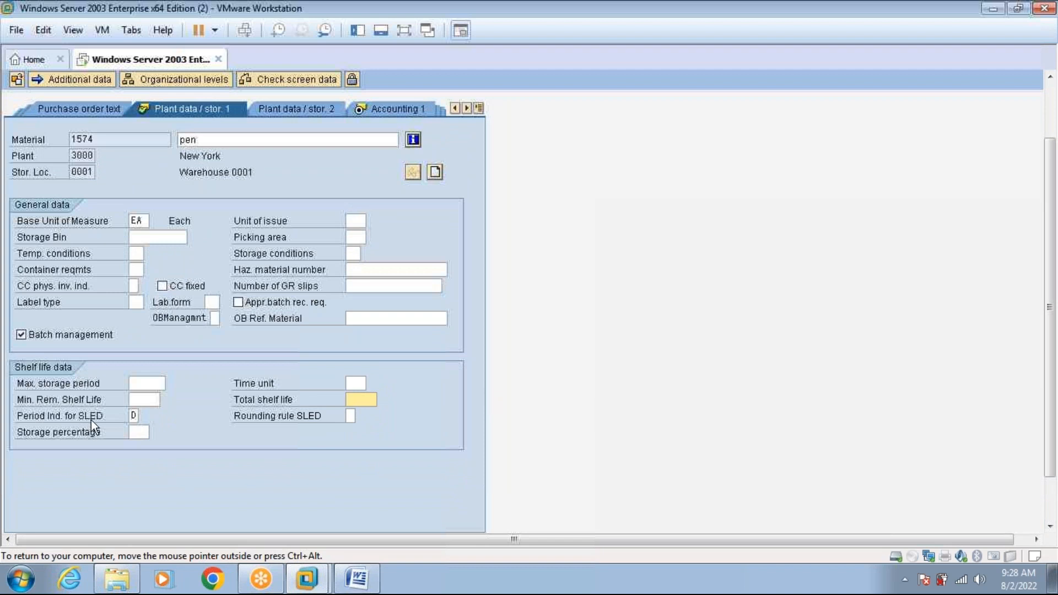
{"action": "left_click", "coordinate": [133, 415]}
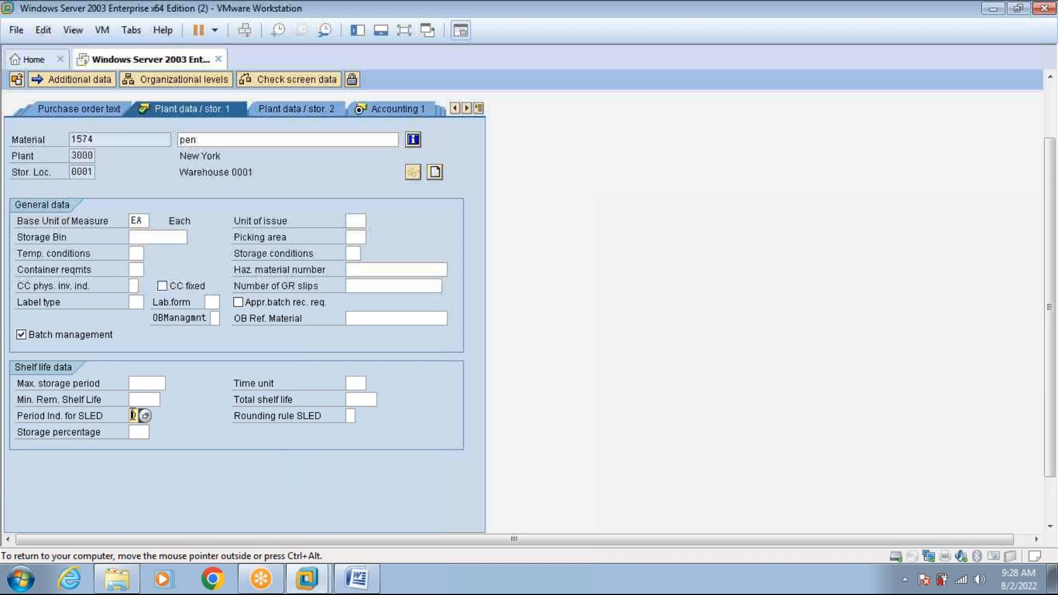
{"action": "type", "text": "D"}
Look over the Plant data / stor. 2 view and return to the Plant data / stor. 1 view
{"action": "left_click", "coordinate": [331, 109]}
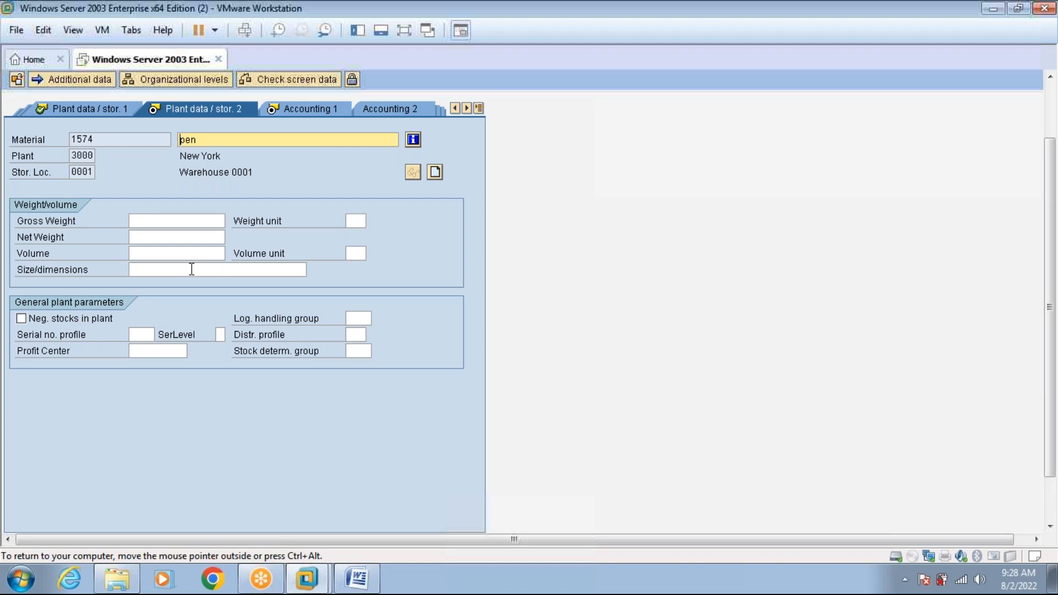
{"action": "left_click", "coordinate": [478, 108]}
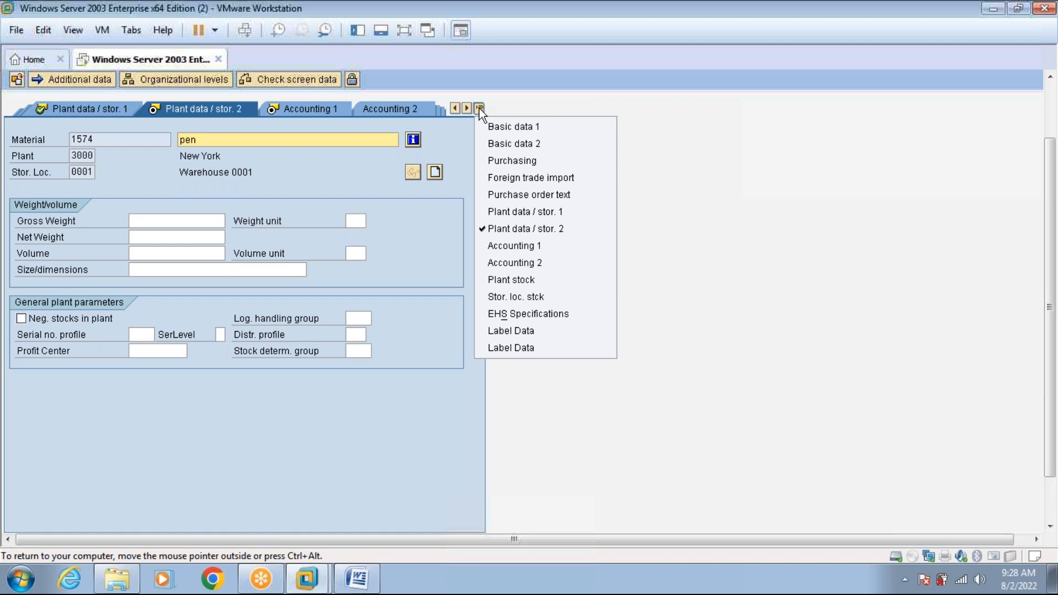
{"action": "left_click", "coordinate": [502, 213]}
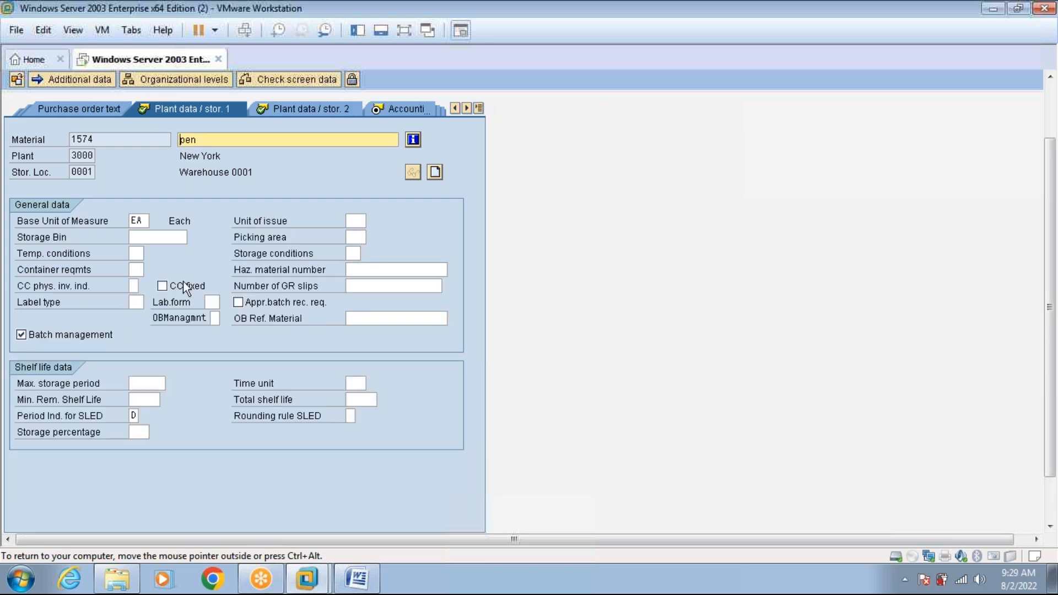
View the possible entries for Temp. conditions and close the list without choosing one
{"action": "left_click", "coordinate": [135, 254]}
{"action": "left_click", "coordinate": [150, 254]}
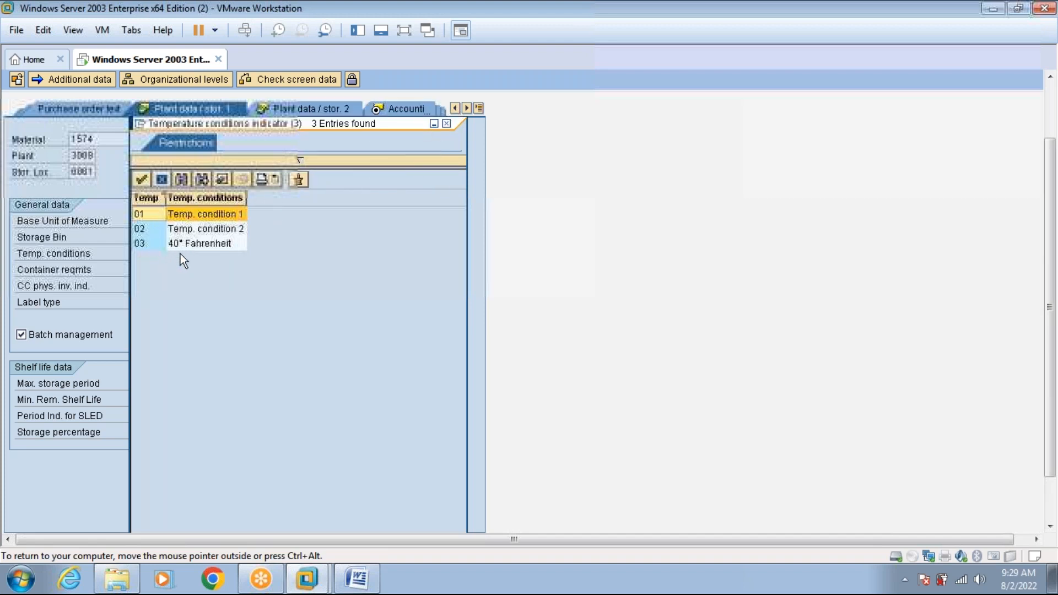
{"action": "left_click", "coordinate": [447, 123]}
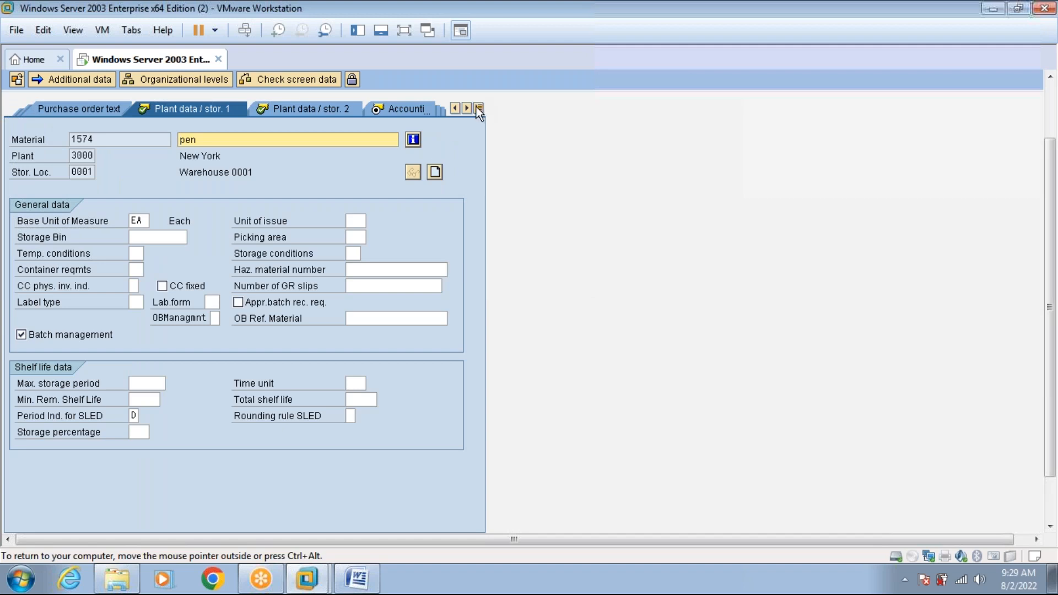
Look at the Gross Weight and Net Weight fields in the Plant data / stor. 2 view
{"action": "left_click", "coordinate": [339, 110]}
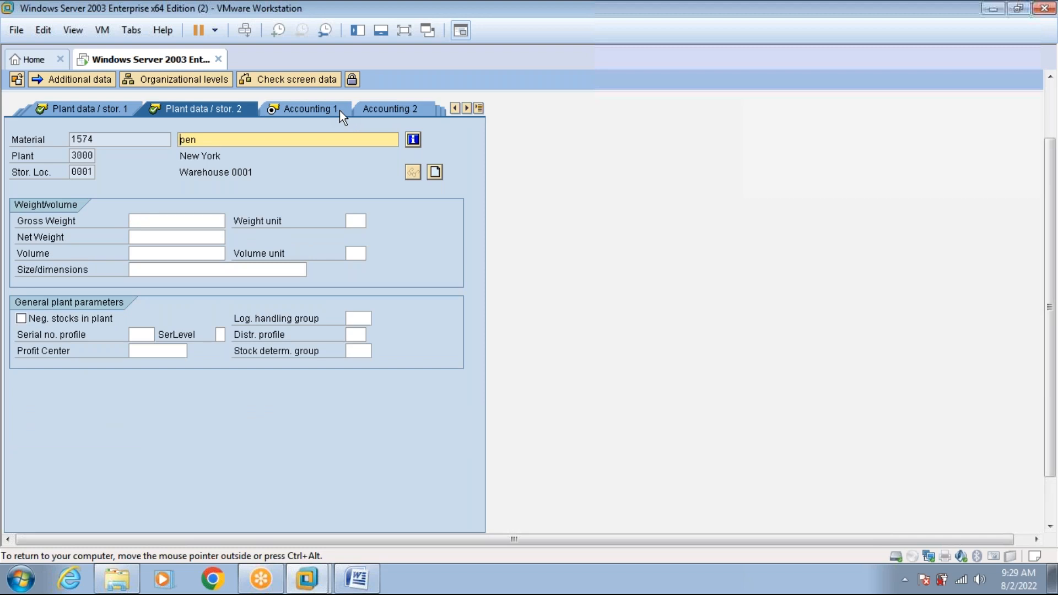
{"action": "left_click", "coordinate": [177, 223]}
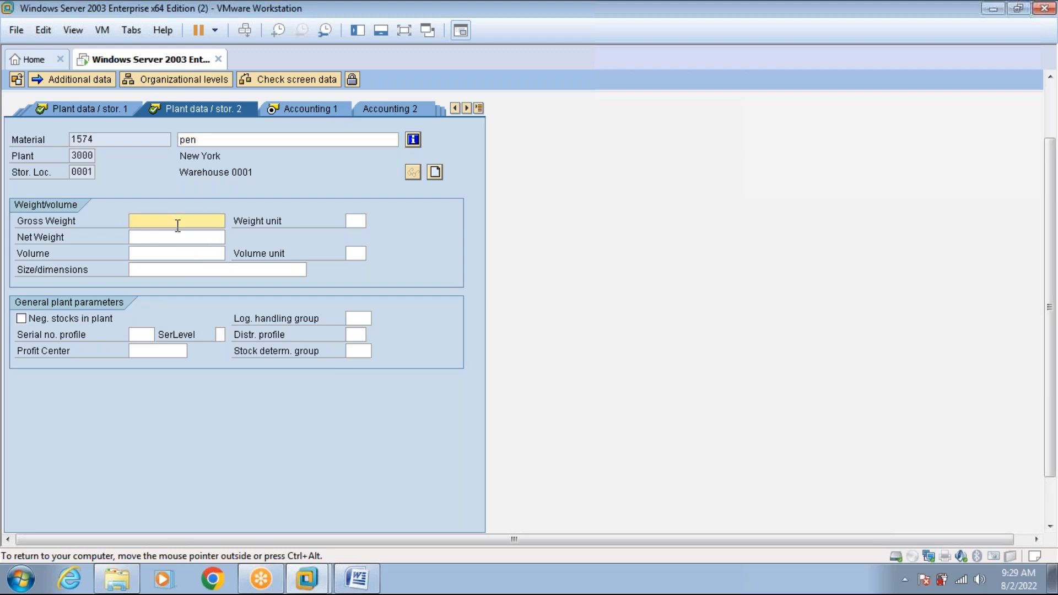
{"action": "left_click", "coordinate": [179, 241]}
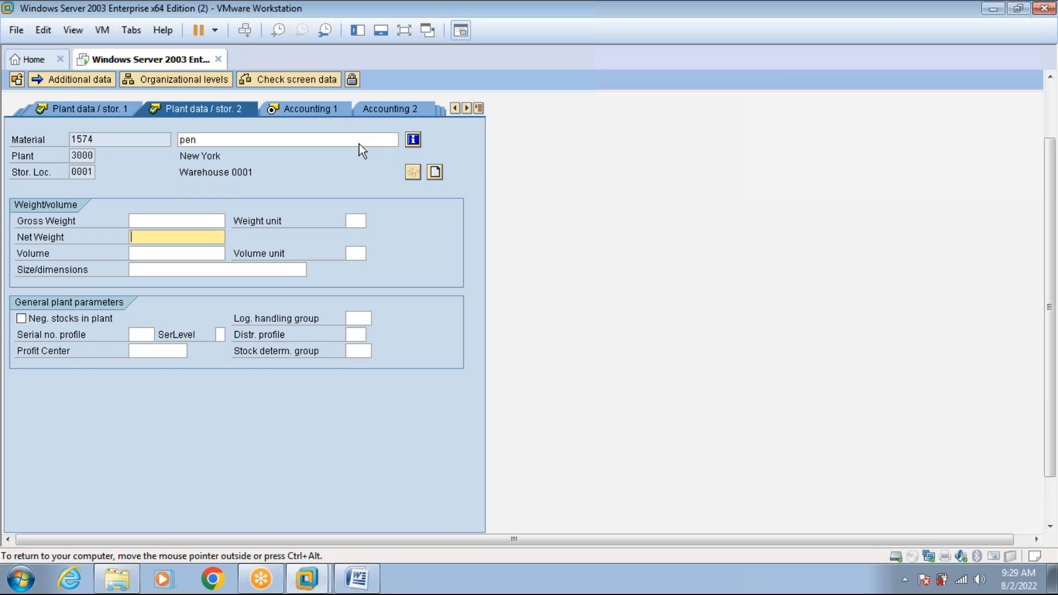
Examine the Current period in the Accounting 1 view and show the virtual machine in full screen
{"action": "left_click", "coordinate": [327, 110]}
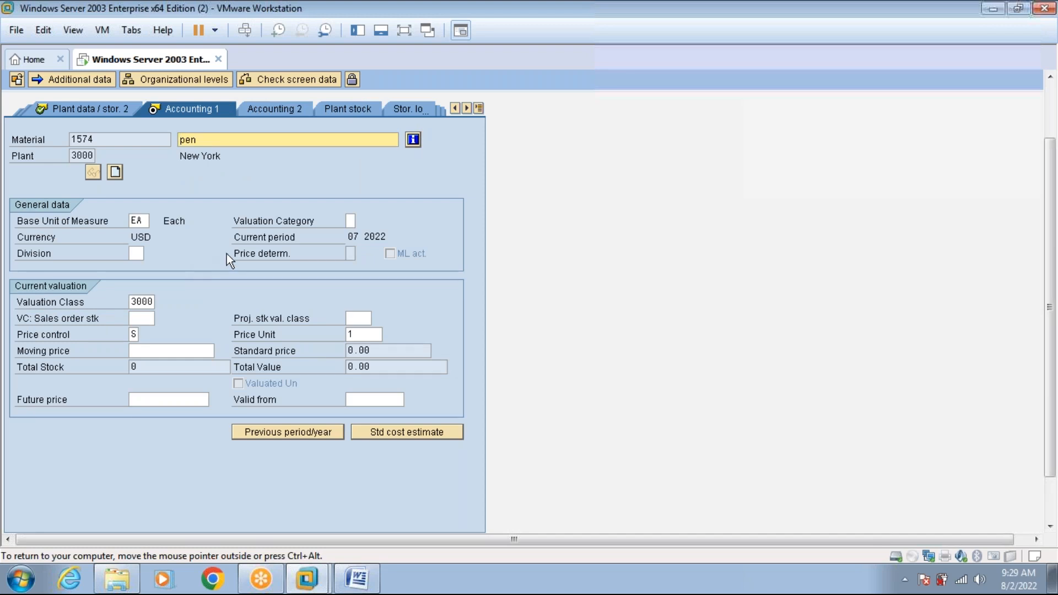
{"action": "left_click", "coordinate": [353, 234]}
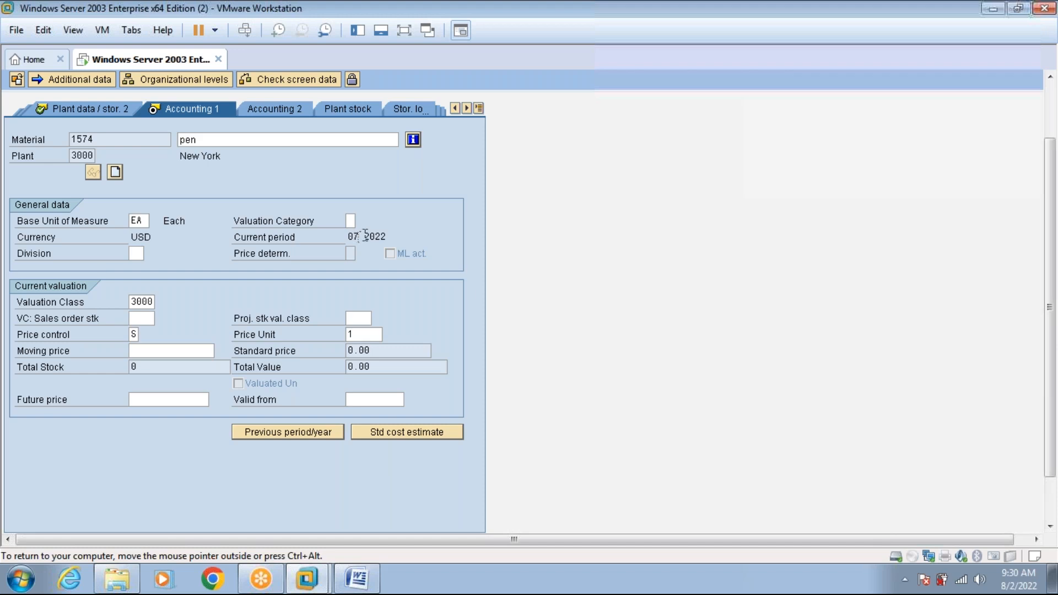
{"action": "left_click", "coordinate": [404, 31]}
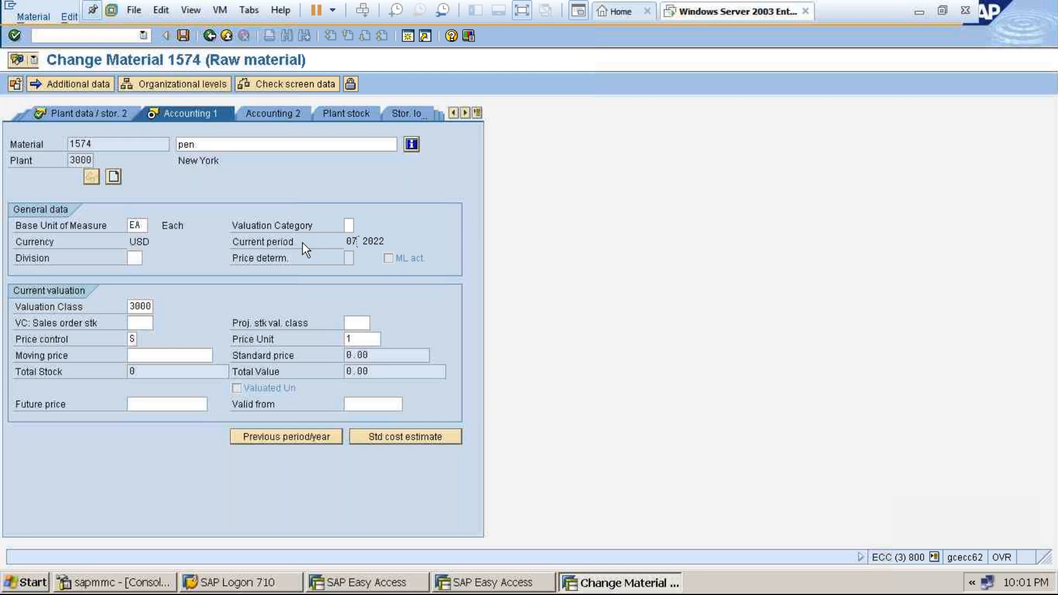
{"action": "left_click", "coordinate": [522, 11]}
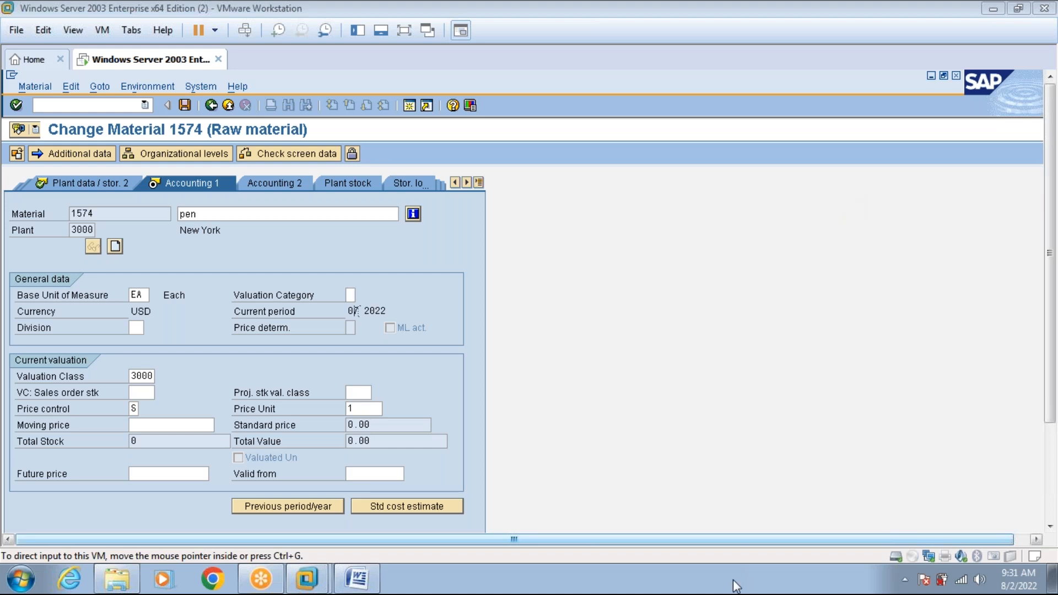
{"action": "left_click", "coordinate": [509, 336]}
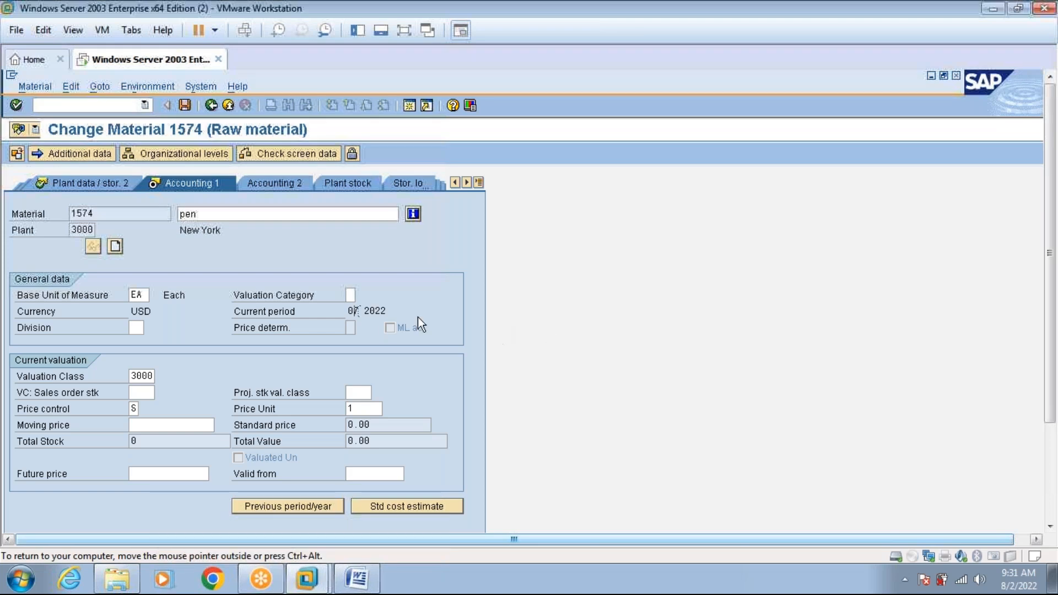
{"action": "left_click", "coordinate": [404, 29]}
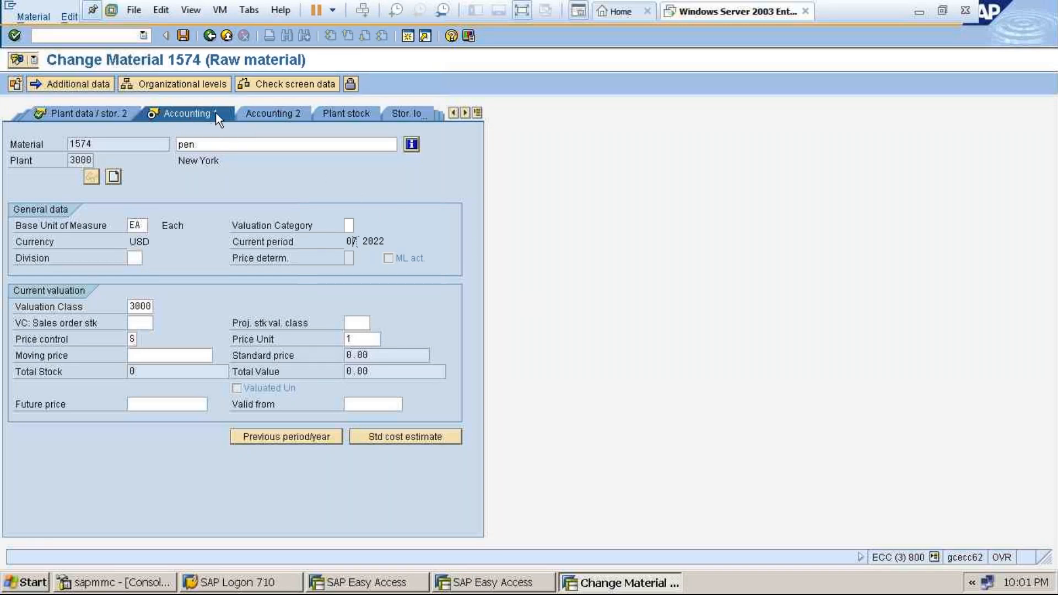
Look over the Accounting 2 view and return to the Accounting 1 view
{"action": "left_click", "coordinate": [254, 115]}
{"action": "left_click", "coordinate": [477, 113]}
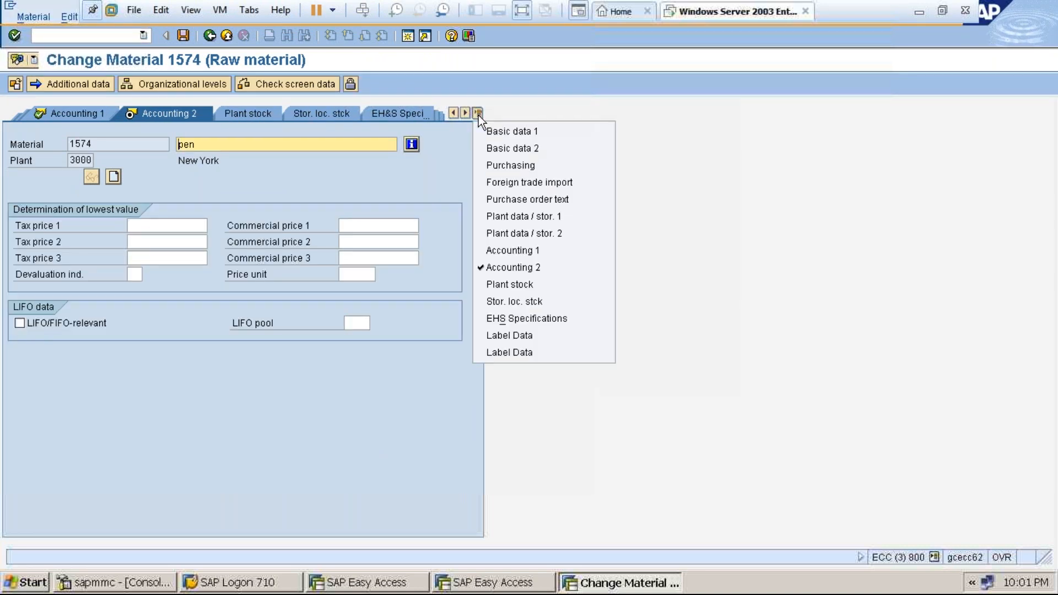
{"action": "left_click", "coordinate": [504, 249]}
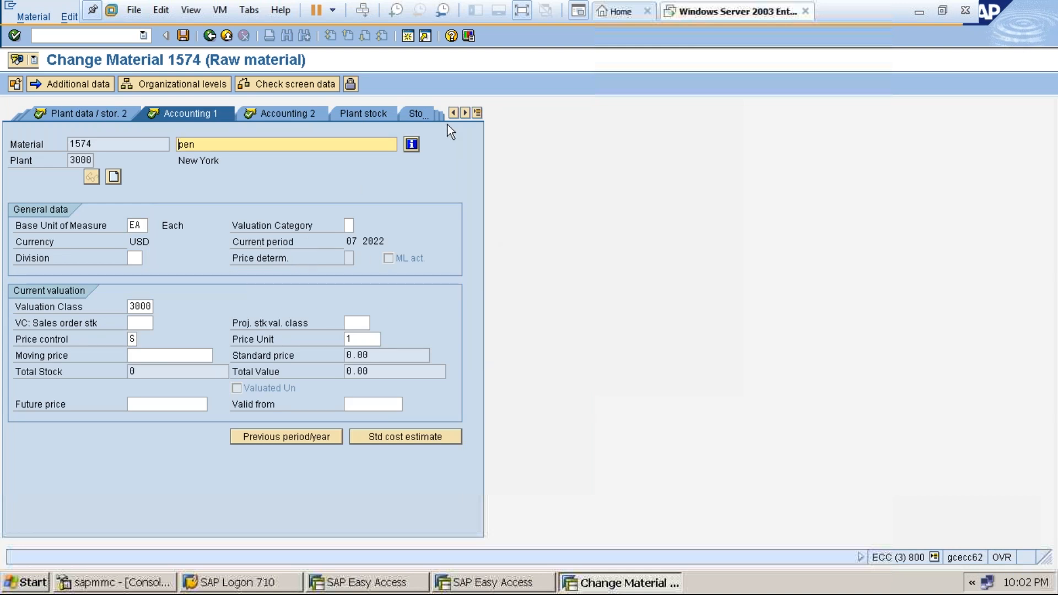
Open a new SAP session and start transaction mmpv to close periods for material master records
{"action": "left_click", "coordinate": [410, 37]}
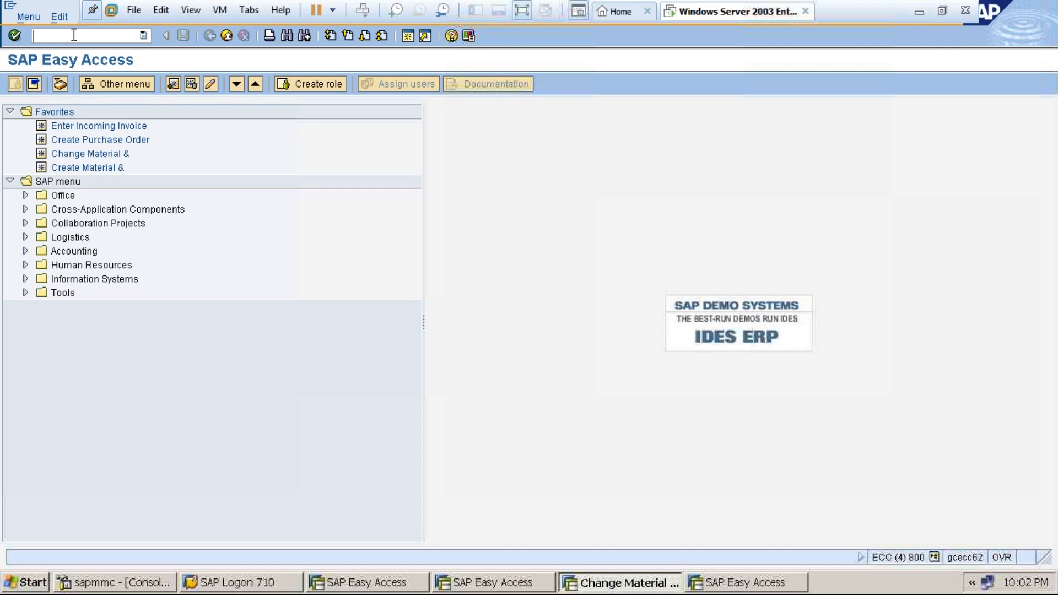
{"action": "type", "text": "mmpv"}
{"action": "key", "text": "Return"}
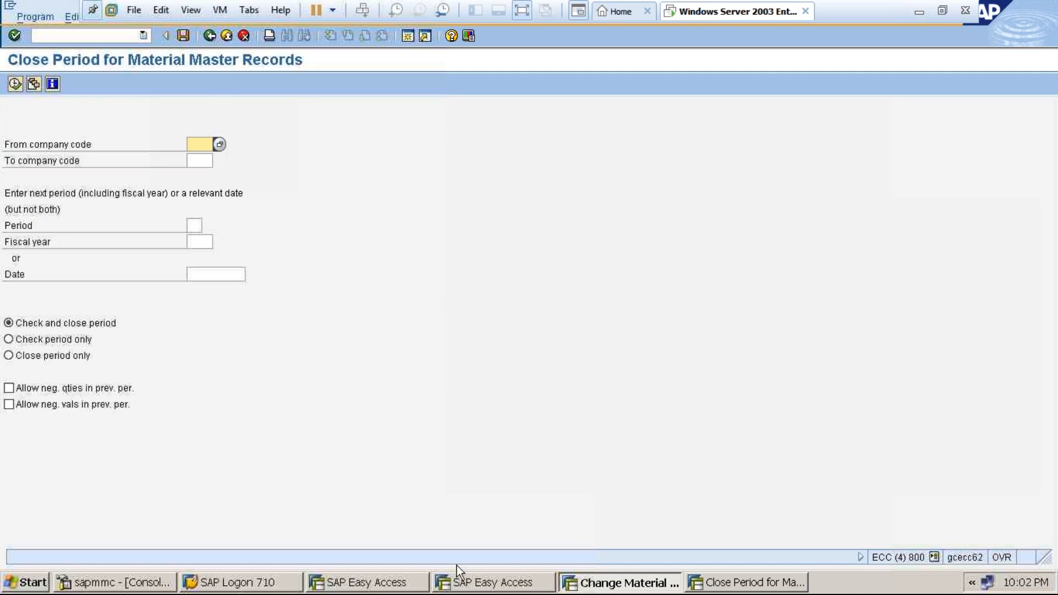
Switch to the Change Material 1574 session and check the Plant assigned to the material
{"action": "left_click", "coordinate": [529, 583]}
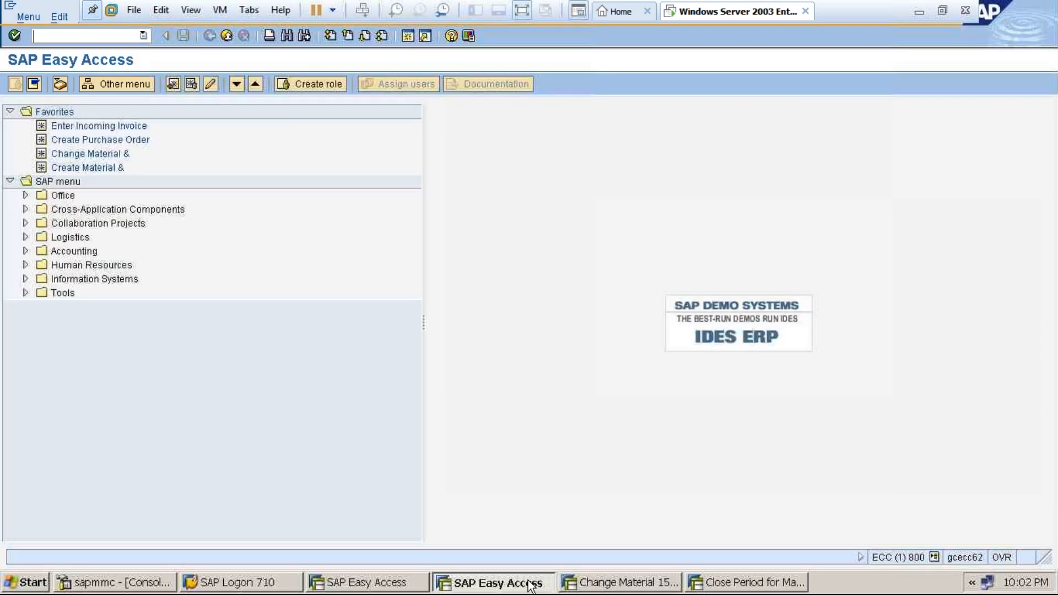
{"action": "left_click", "coordinate": [618, 582]}
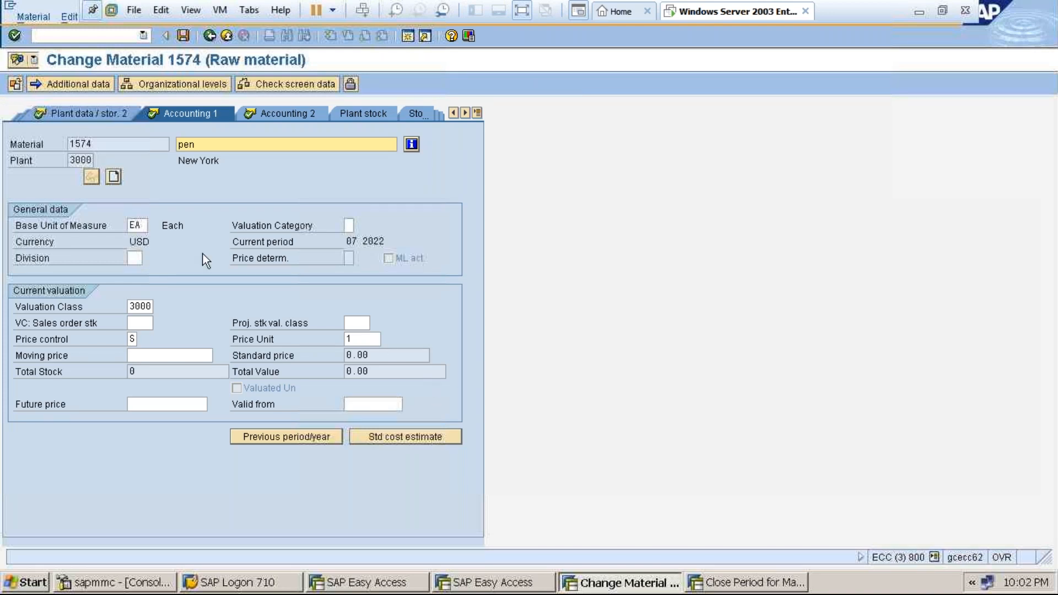
{"action": "left_click", "coordinate": [192, 160]}
{"action": "left_click", "coordinate": [79, 160]}
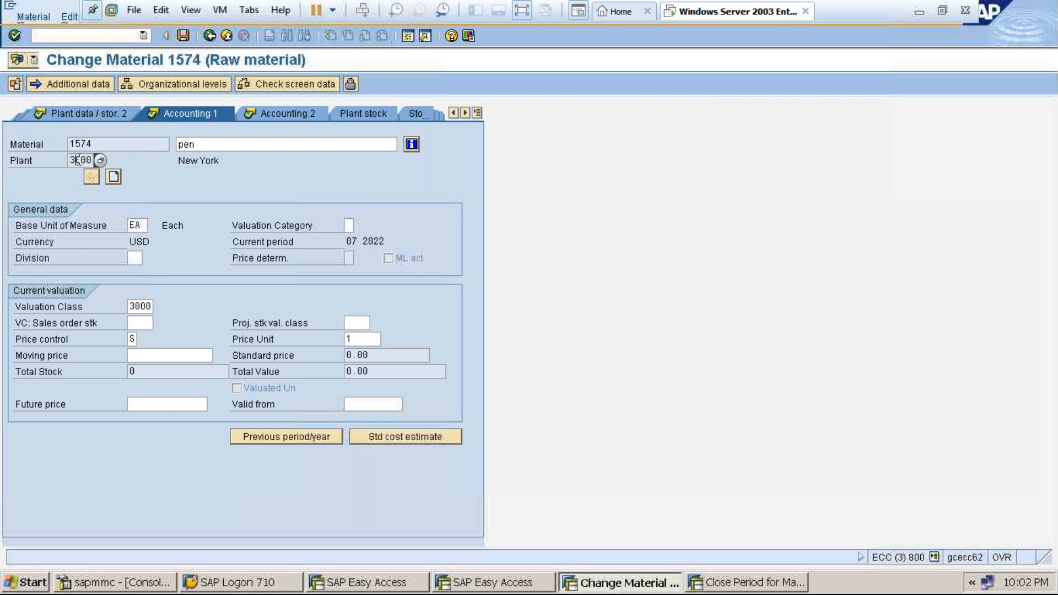
Close the material master period for company code 3000 with the date 01.08.2022, using check and close period
{"action": "left_click", "coordinate": [710, 585]}
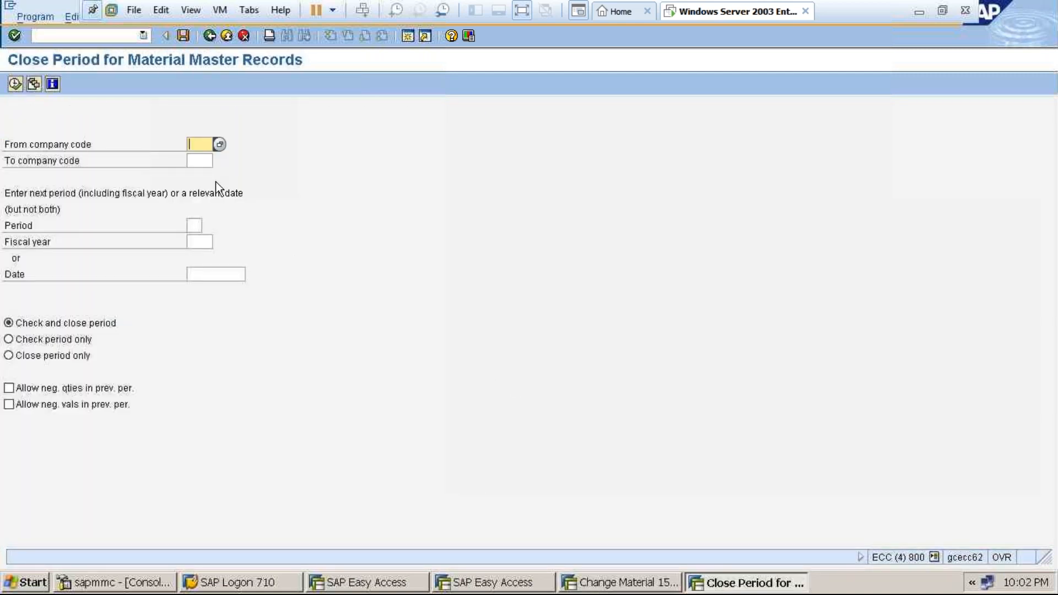
{"action": "type", "text": "3000"}
{"action": "left_click", "coordinate": [205, 273]}
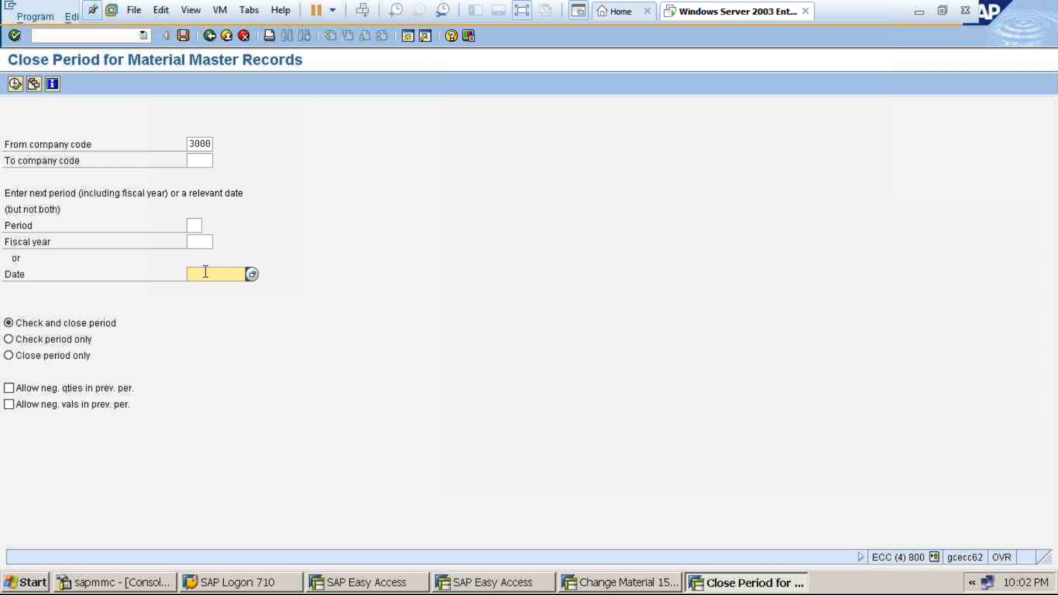
{"action": "type", "text": "01"}
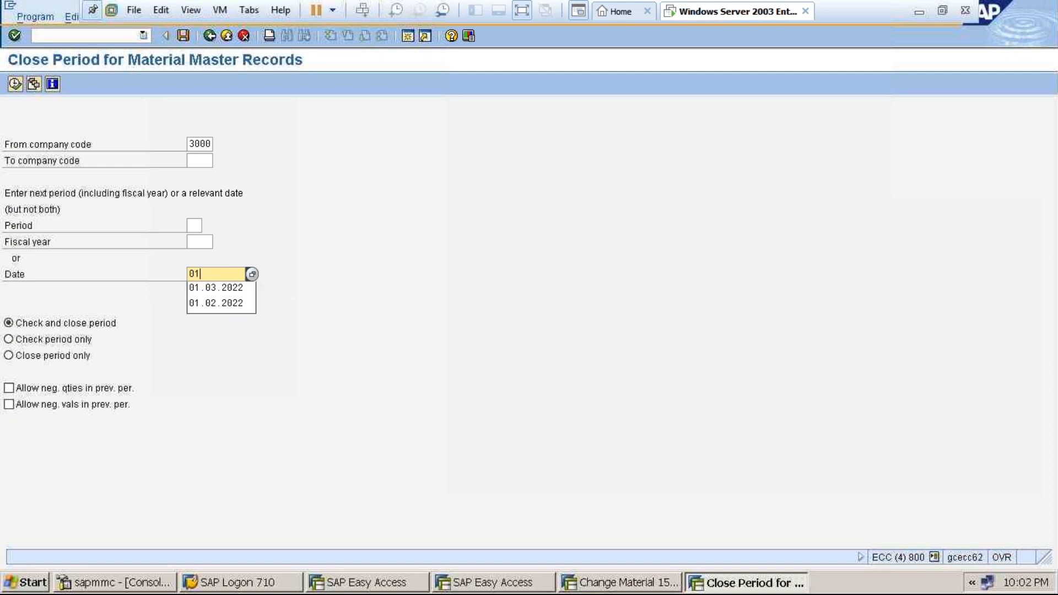
{"action": "type", "text": ".08"}
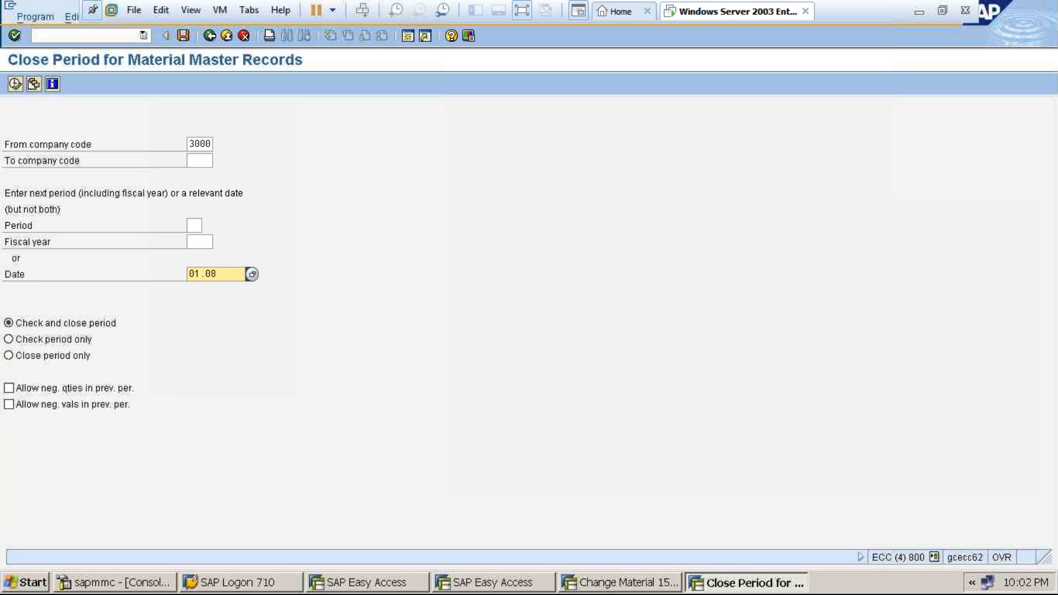
{"action": "type", "text": ".2022"}
{"action": "key", "text": "Return"}
{"action": "left_click", "coordinate": [14, 85]}
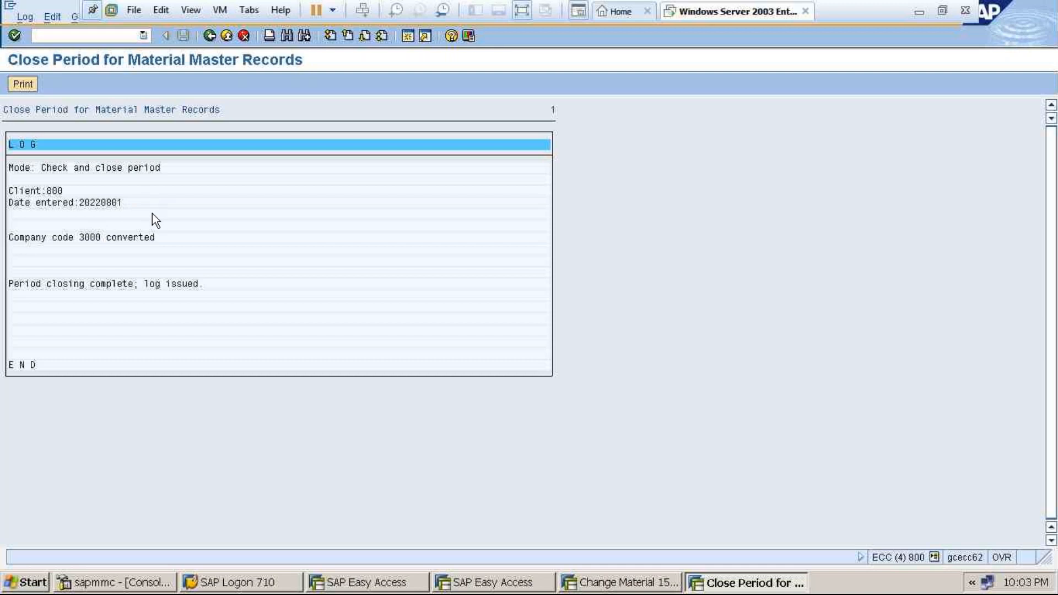
Leave the period closing log and transaction, and end that SAP session
{"action": "left_click", "coordinate": [209, 36]}
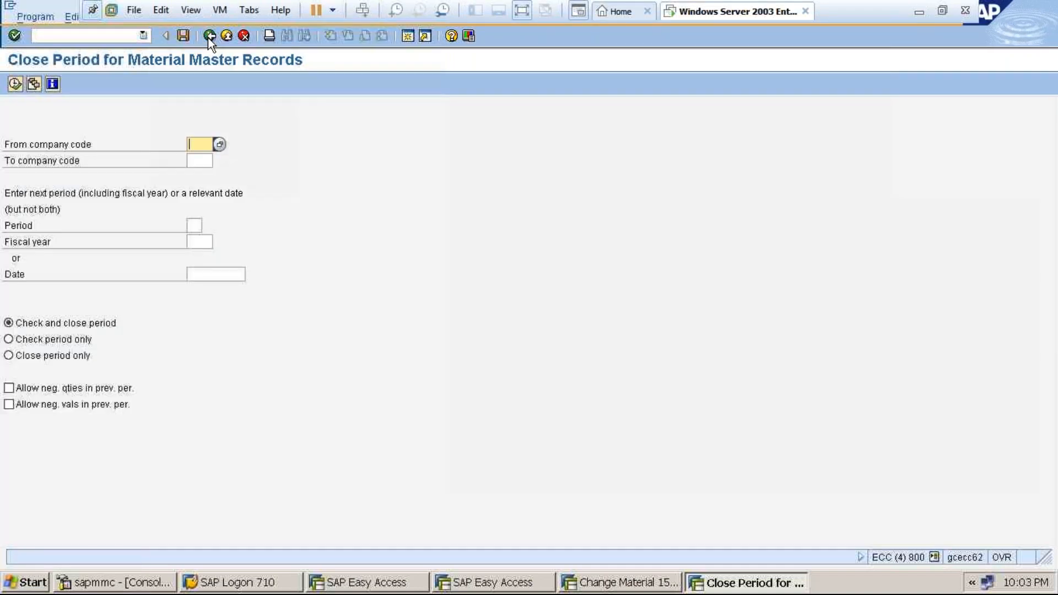
{"action": "left_click", "coordinate": [209, 36]}
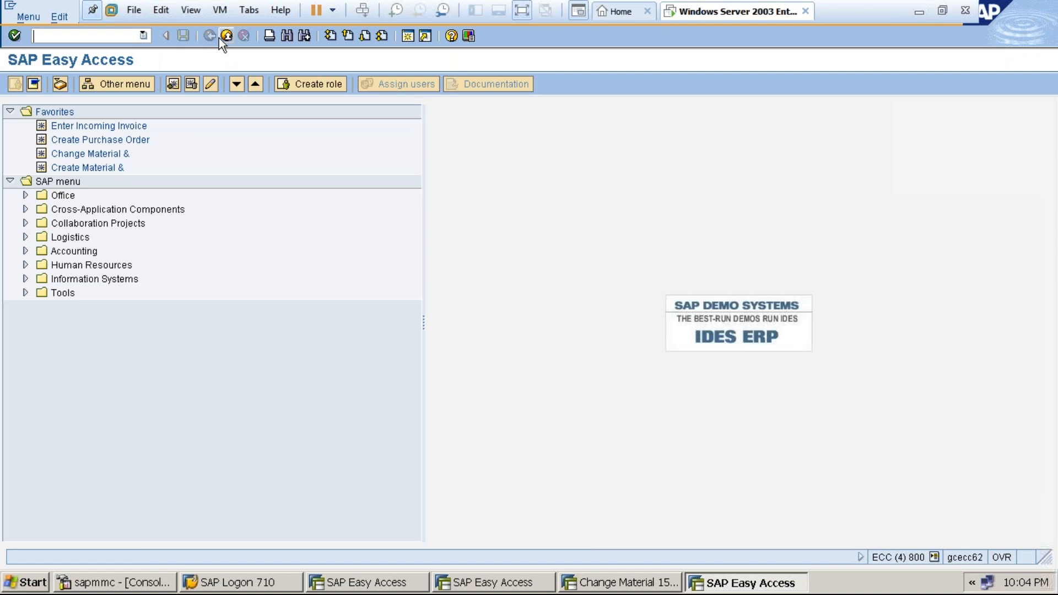
{"action": "left_click", "coordinate": [222, 39]}
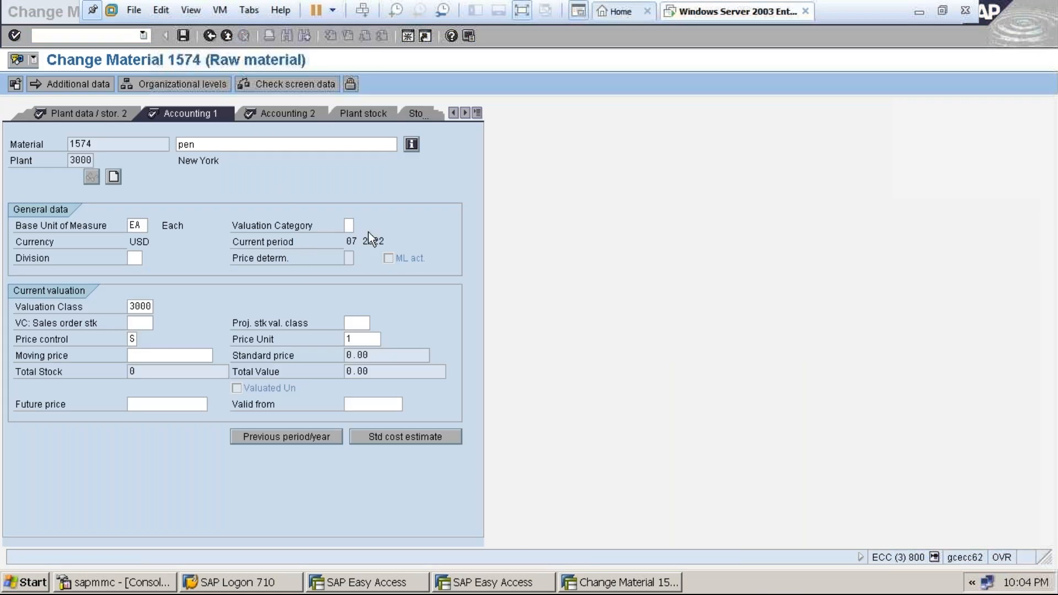
Leave the outdated Accounting views of material 1574 and restart transaction mm02
{"action": "left_click", "coordinate": [351, 240]}
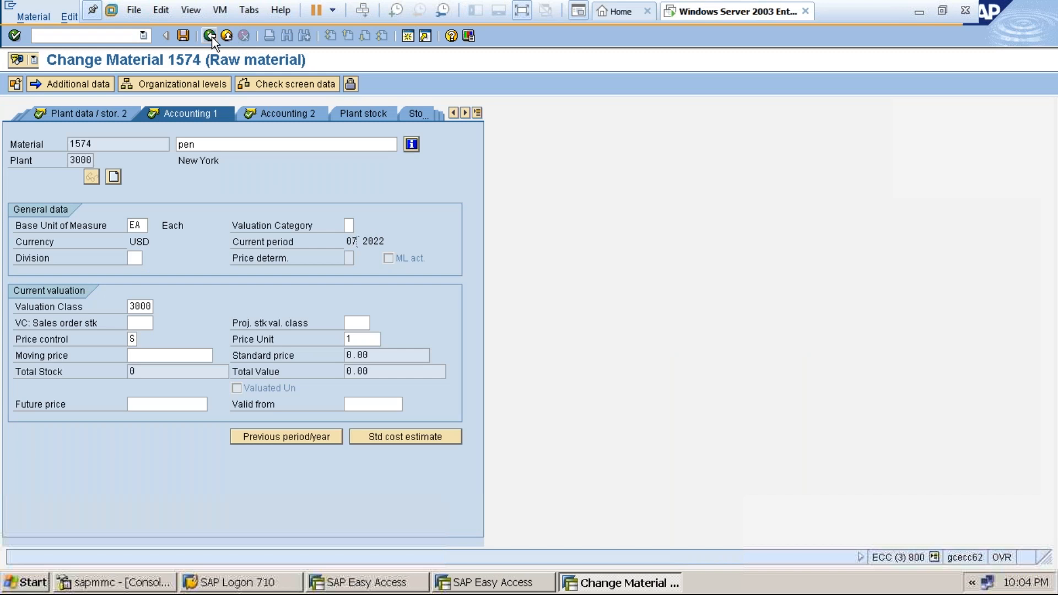
{"action": "key", "text": "Return"}
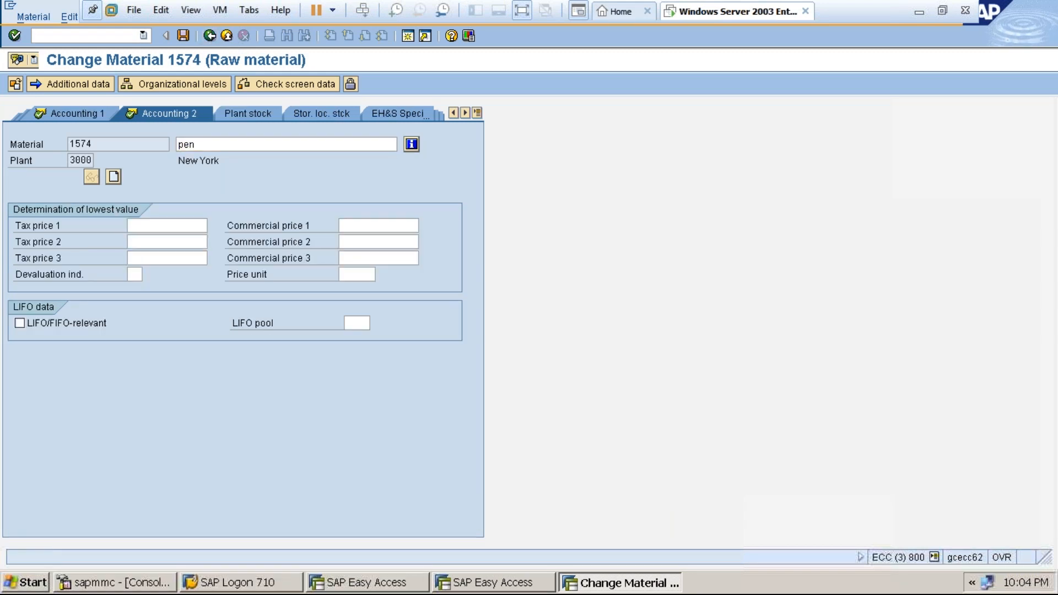
{"action": "left_click", "coordinate": [210, 36]}
{"action": "left_click", "coordinate": [276, 297]}
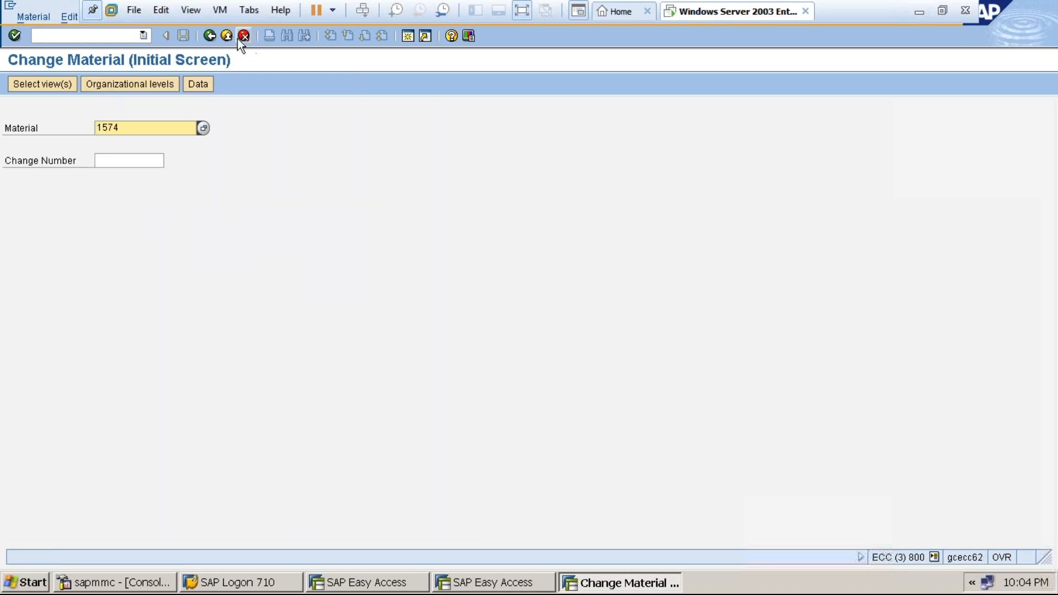
{"action": "left_click", "coordinate": [226, 38]}
{"action": "type", "text": "mm02"}
{"action": "key", "text": "Return"}
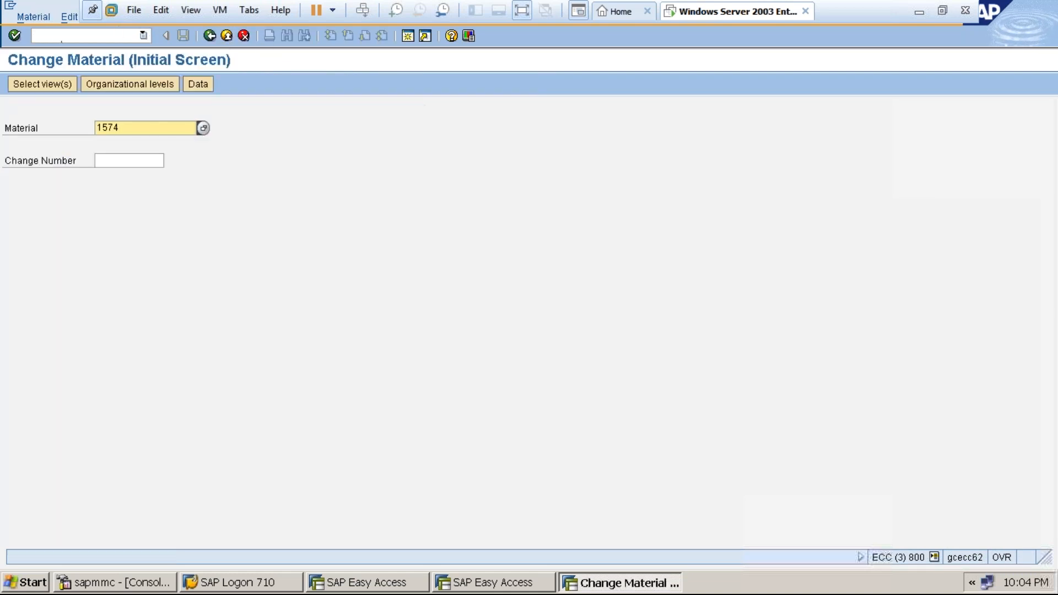
Open material 1574 for change with plant 3000 and storage location 0001
{"action": "key", "text": "Return"}
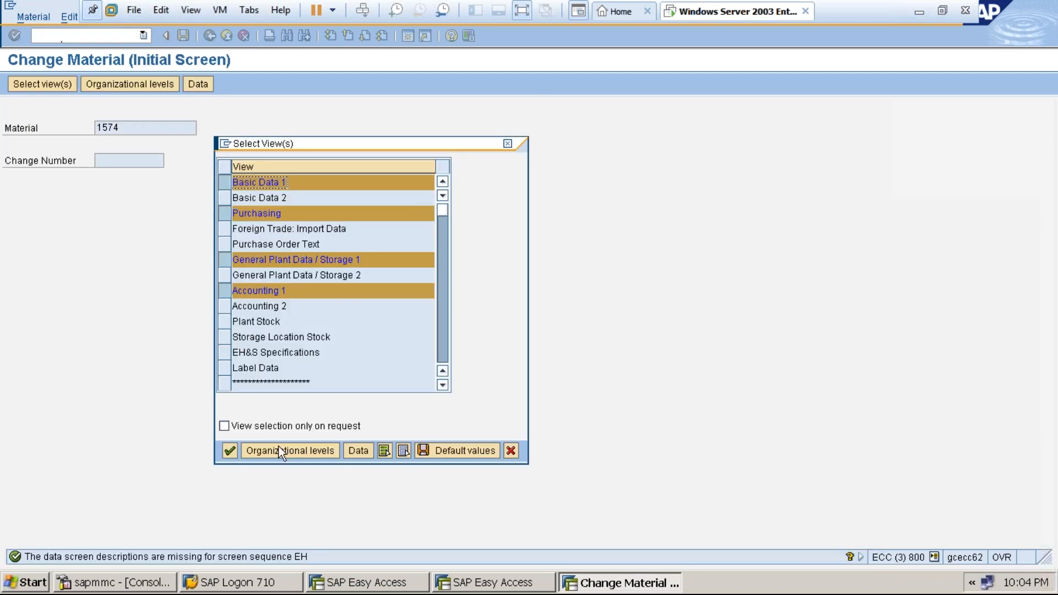
{"action": "left_click", "coordinate": [279, 446]}
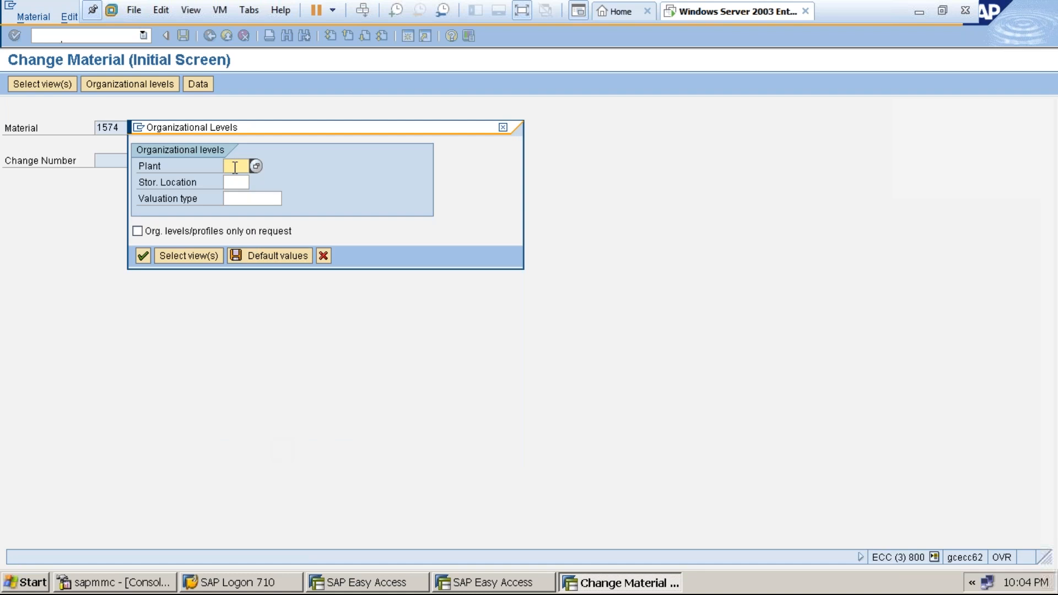
{"action": "type", "text": "3000"}
{"action": "left_click", "coordinate": [236, 182]}
{"action": "type", "text": "0001"}
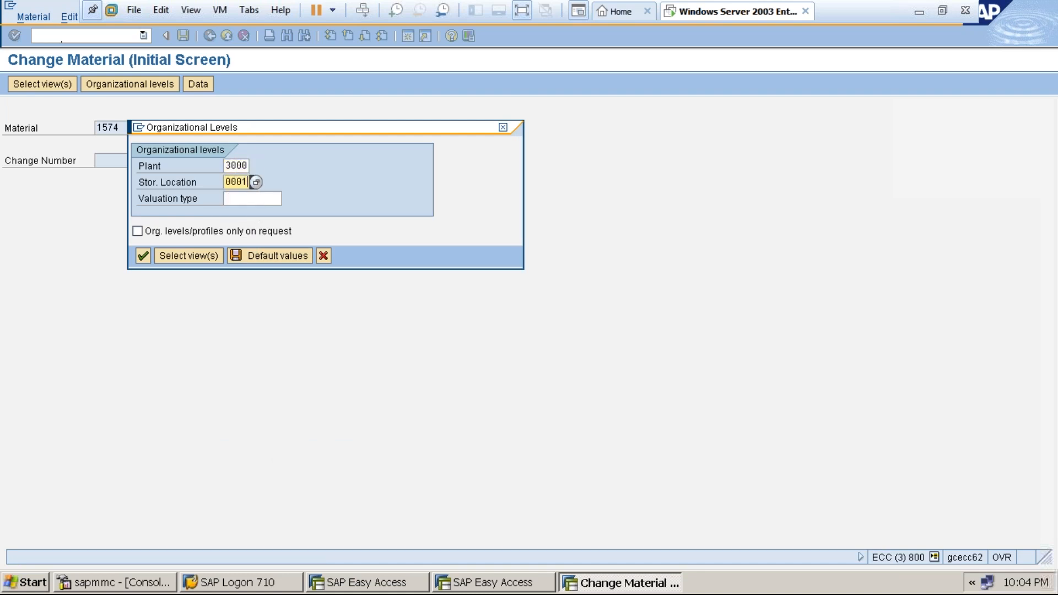
{"action": "key", "text": "Return"}
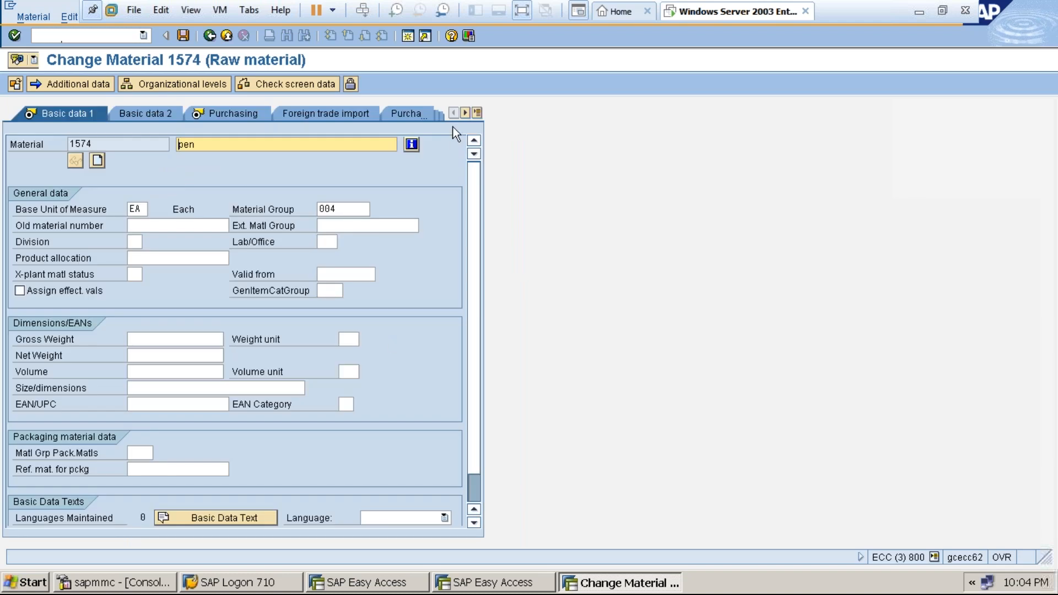
Switch to the Accounting 1 view and check the material's current period
{"action": "left_click", "coordinate": [477, 113]}
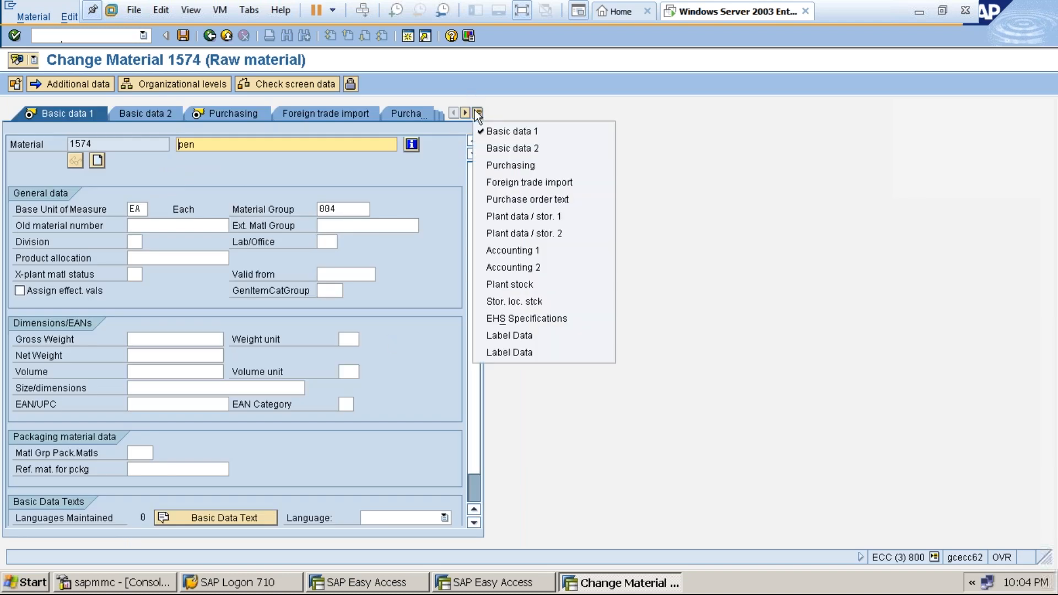
{"action": "left_click", "coordinate": [504, 253]}
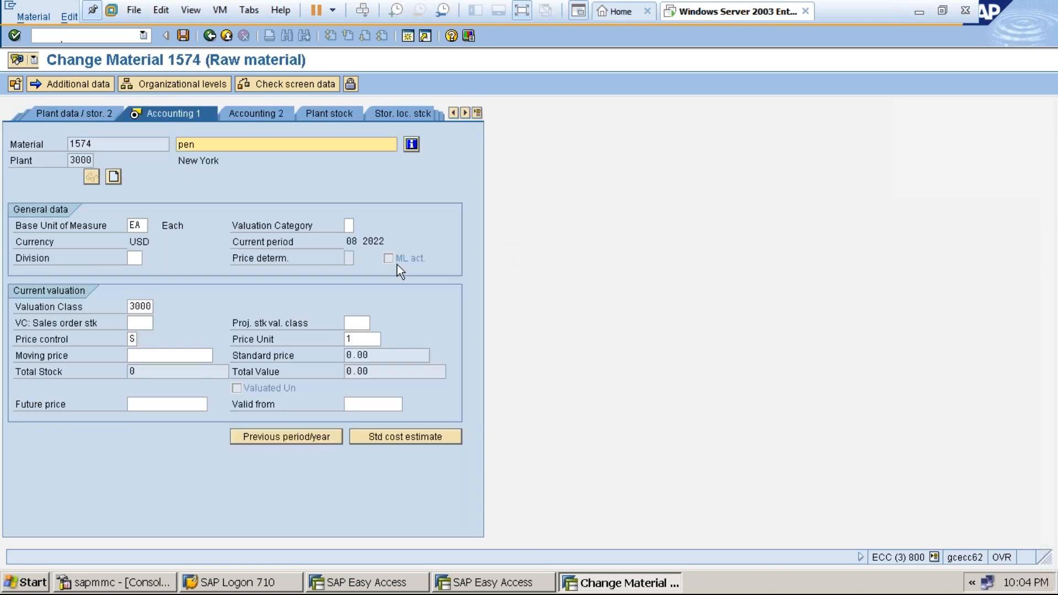
{"action": "left_click", "coordinate": [356, 243]}
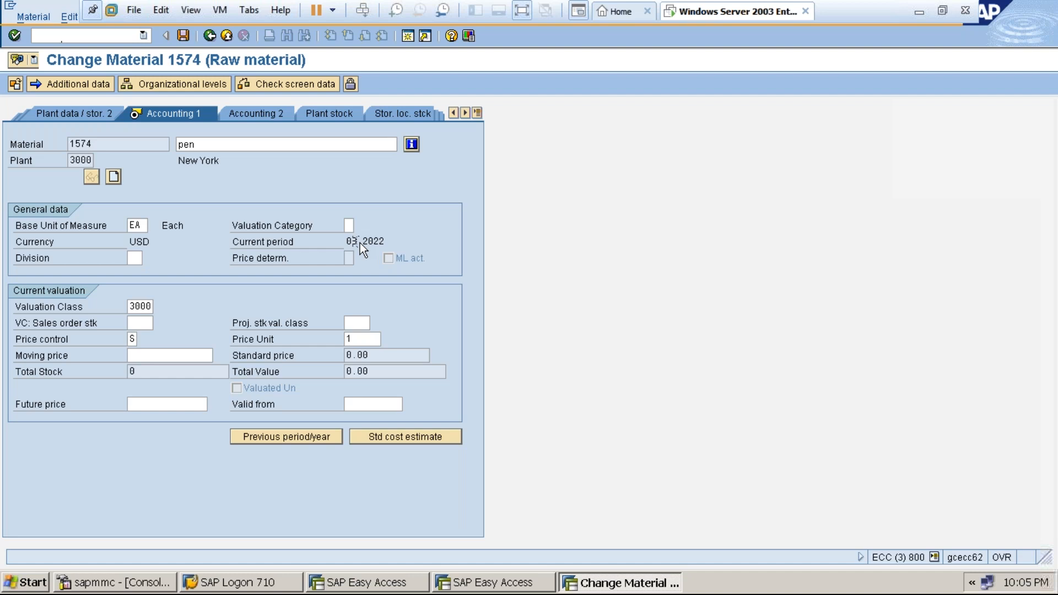
{"action": "left_click", "coordinate": [373, 243]}
Review the possible entries for Valuation Category and Valuation Class, closing each list without choosing one
{"action": "left_click", "coordinate": [349, 226]}
{"action": "key", "text": "F4"}
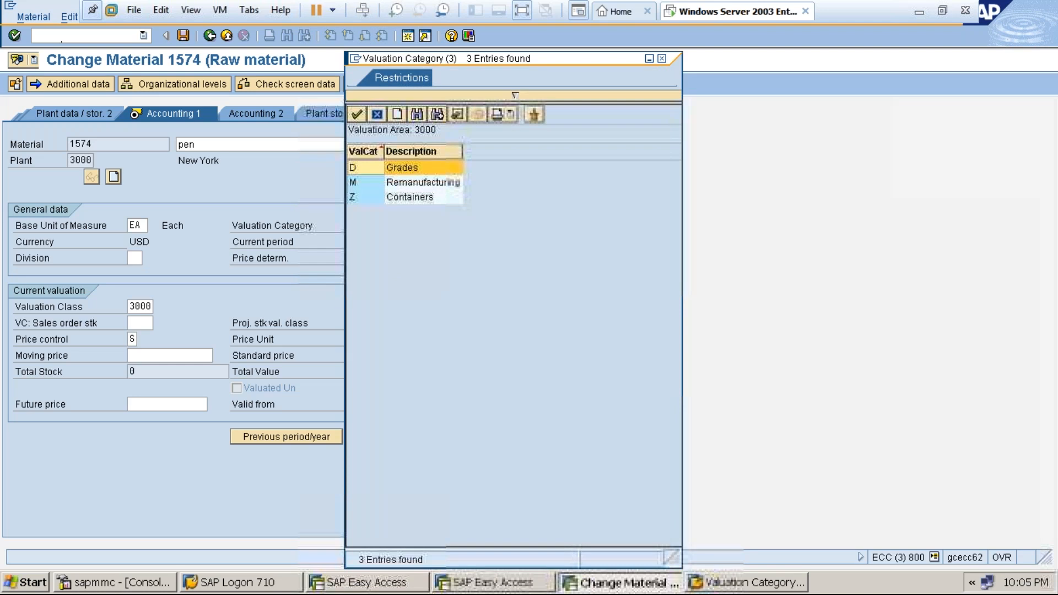
{"action": "left_click", "coordinate": [662, 59]}
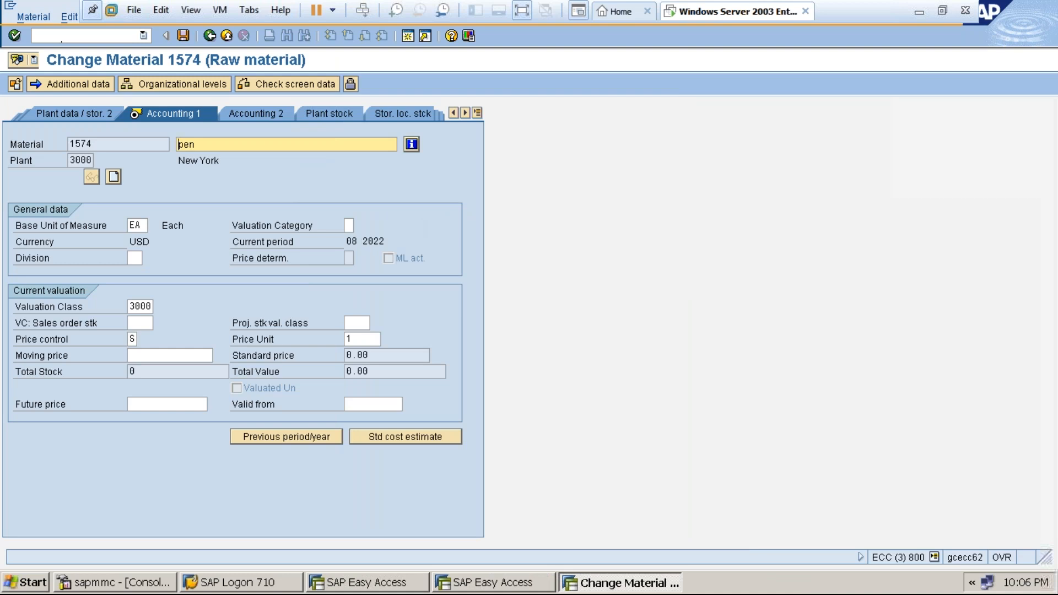
{"action": "left_click", "coordinate": [144, 306]}
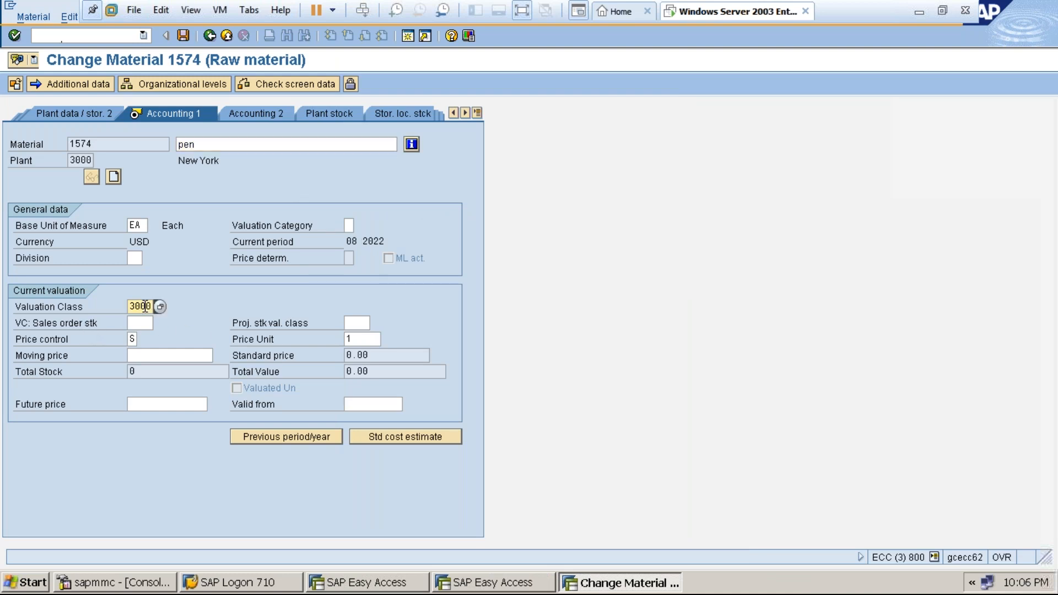
{"action": "left_click", "coordinate": [158, 307]}
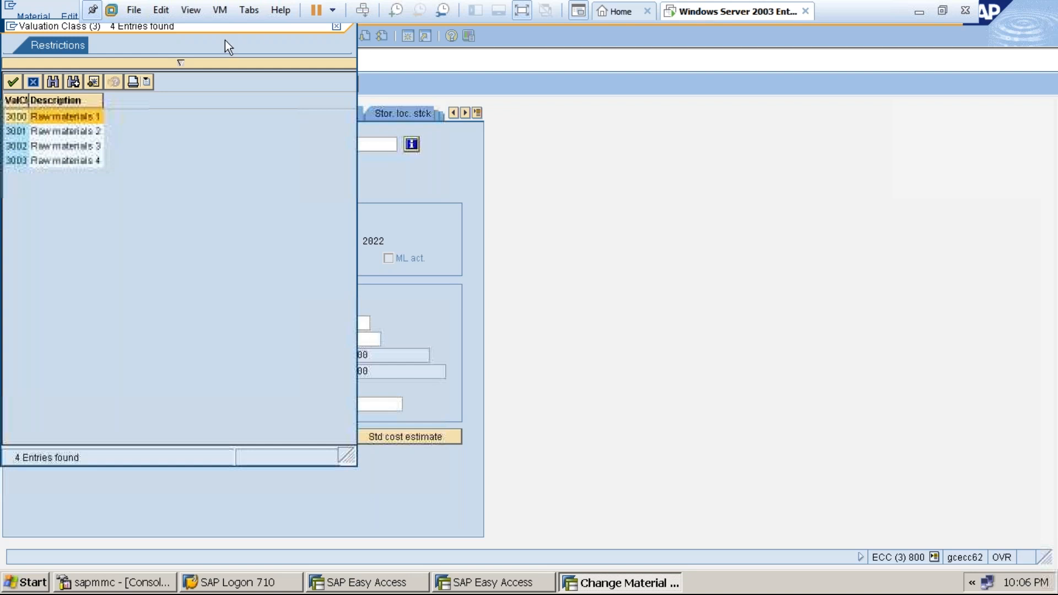
{"action": "left_click_drag", "start_coordinate": [266, 29], "coordinate": [653, 70]}
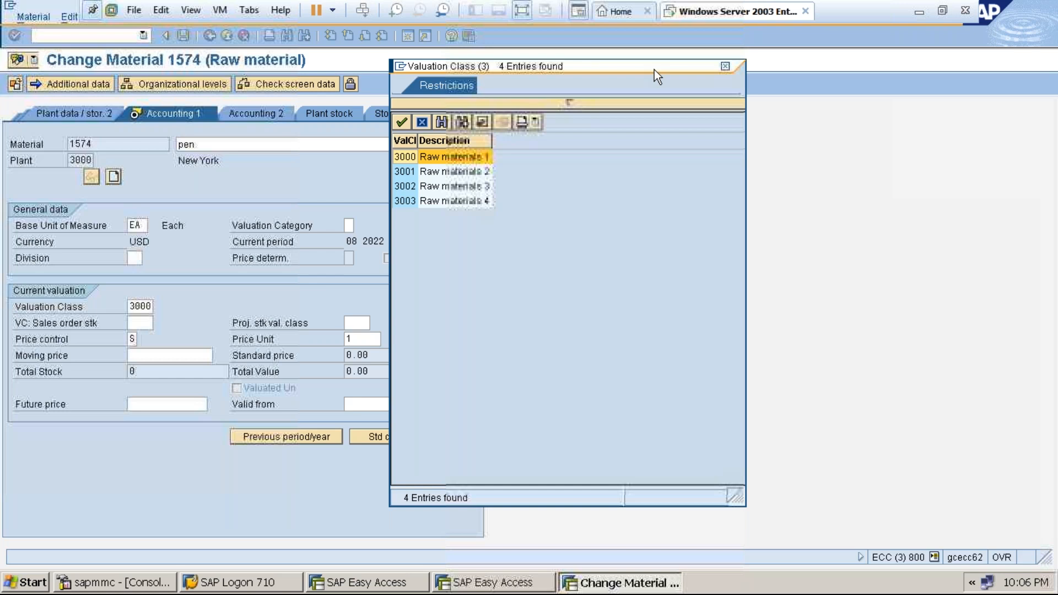
{"action": "left_click", "coordinate": [725, 67]}
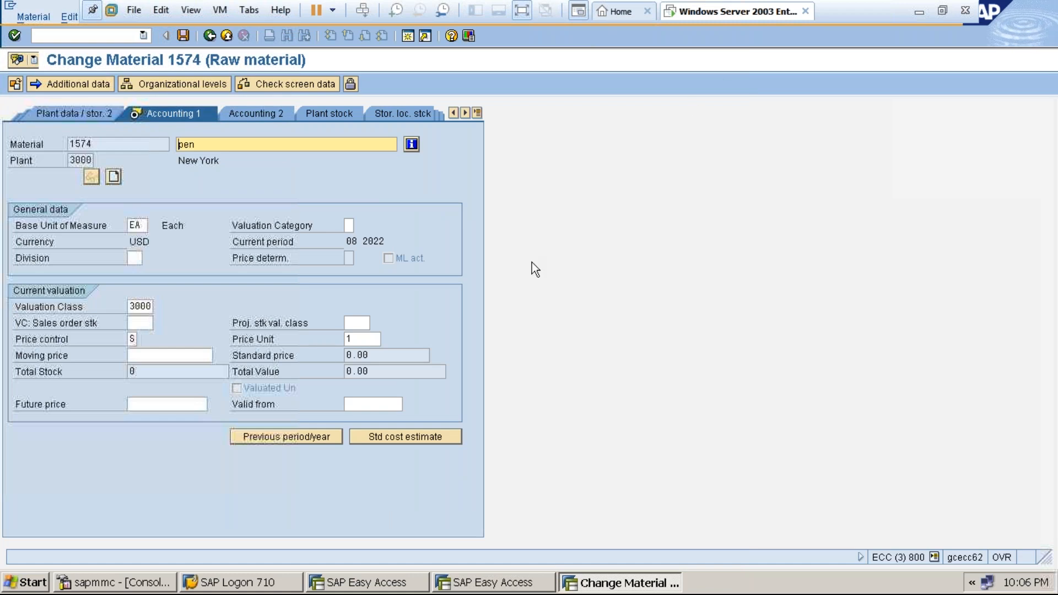
Check the Price Unit and the possible price control indicators, and choose S (Standard price)
{"action": "left_click", "coordinate": [370, 340]}
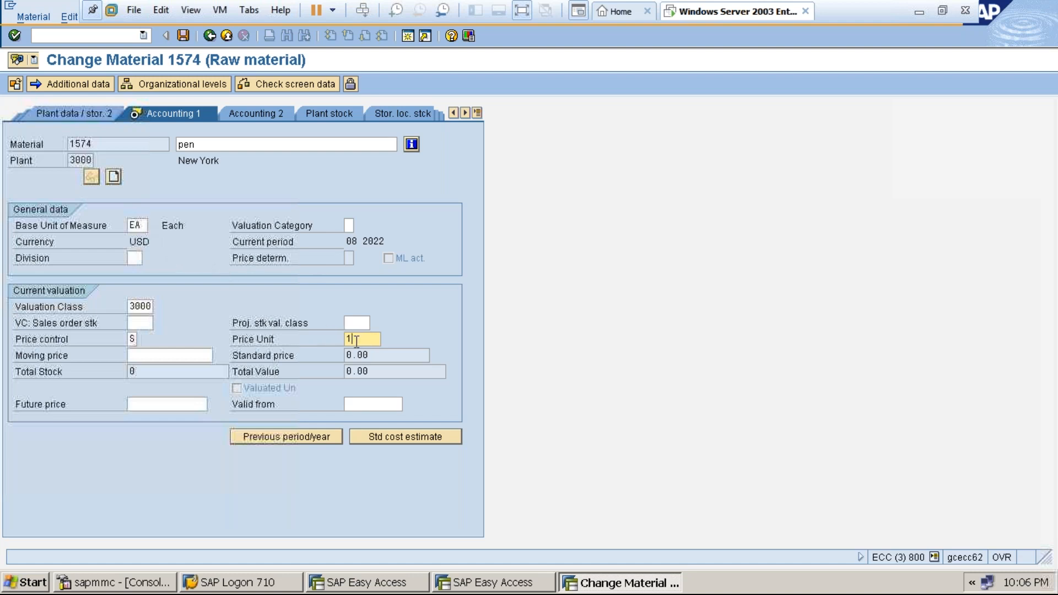
{"action": "left_click", "coordinate": [131, 339]}
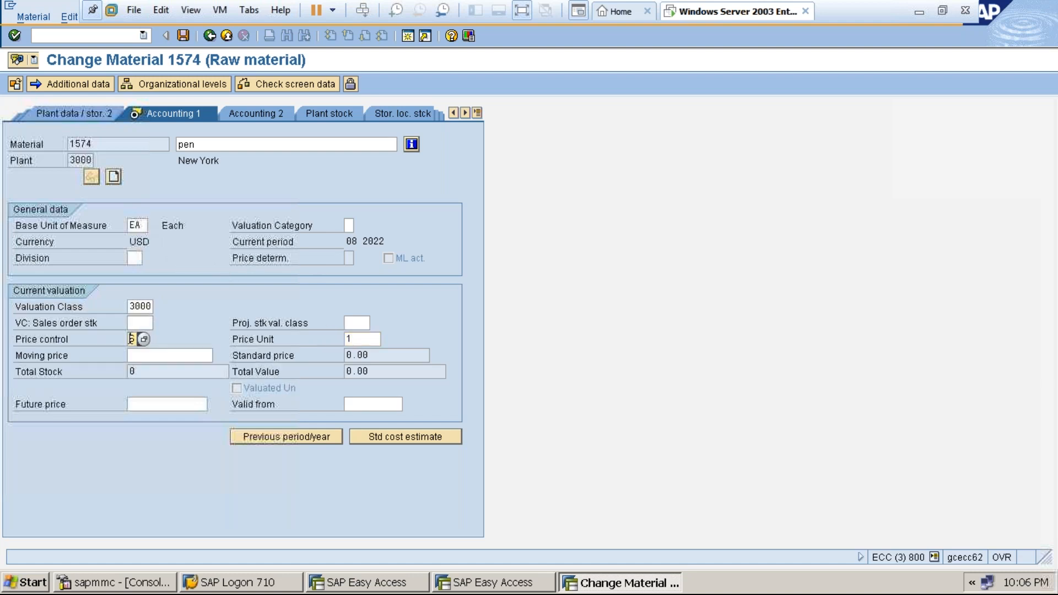
{"action": "left_click", "coordinate": [143, 339]}
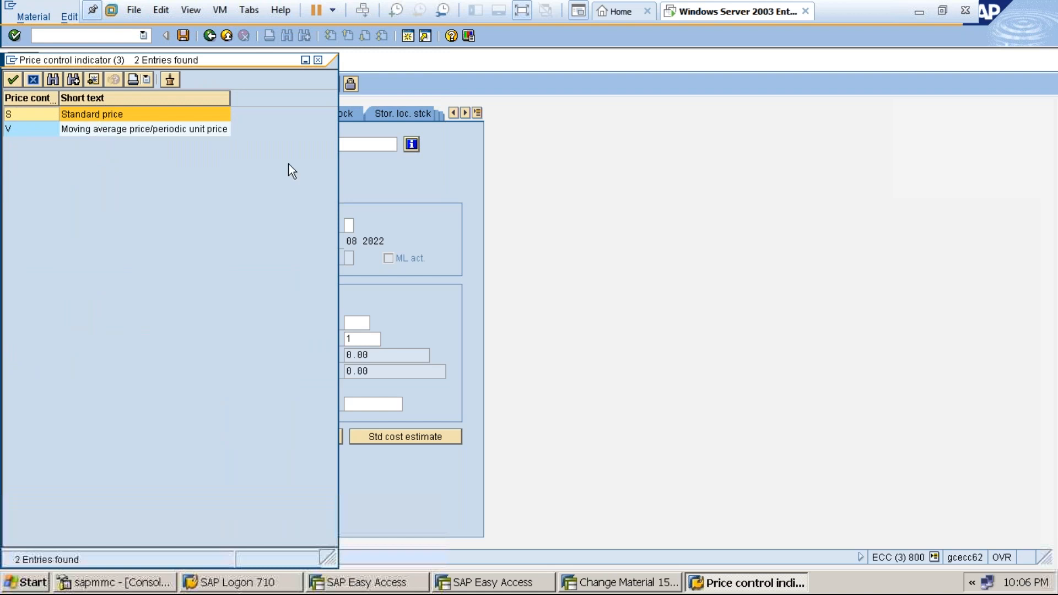
{"action": "left_click", "coordinate": [373, 146]}
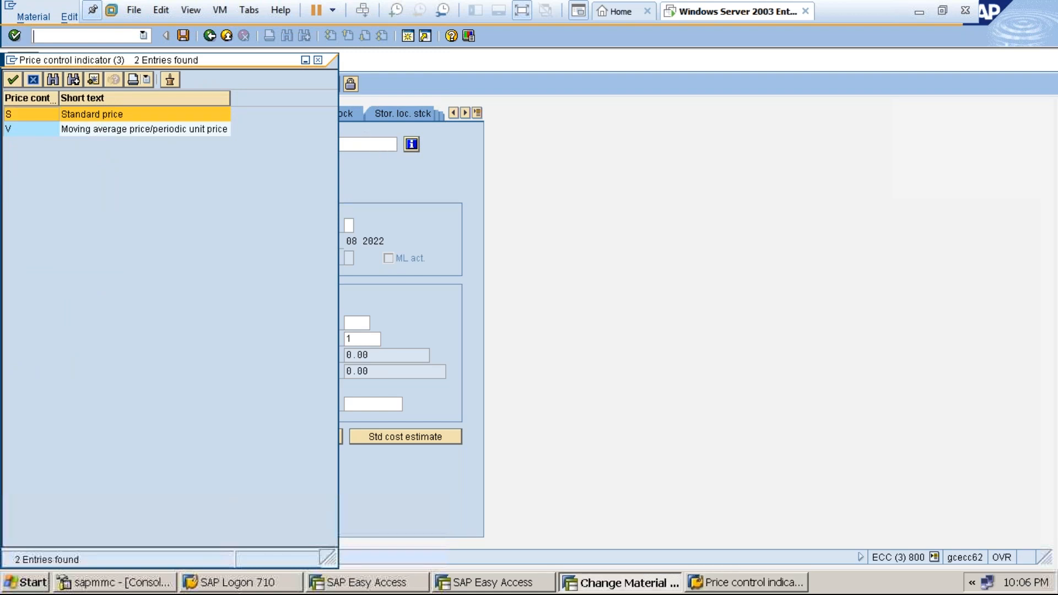
{"action": "left_click", "coordinate": [318, 62]}
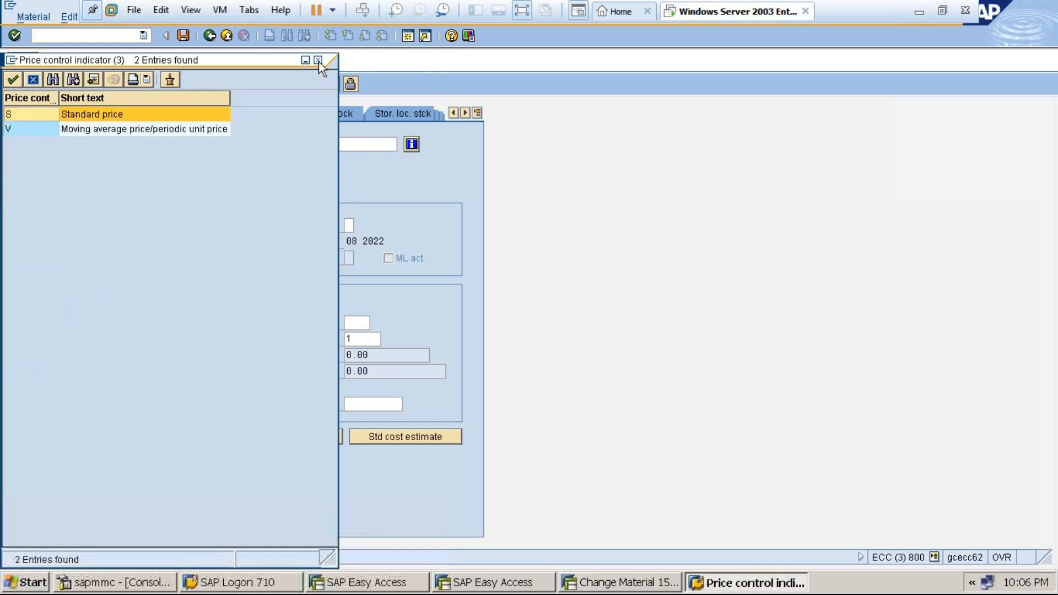
{"action": "left_click", "coordinate": [348, 144]}
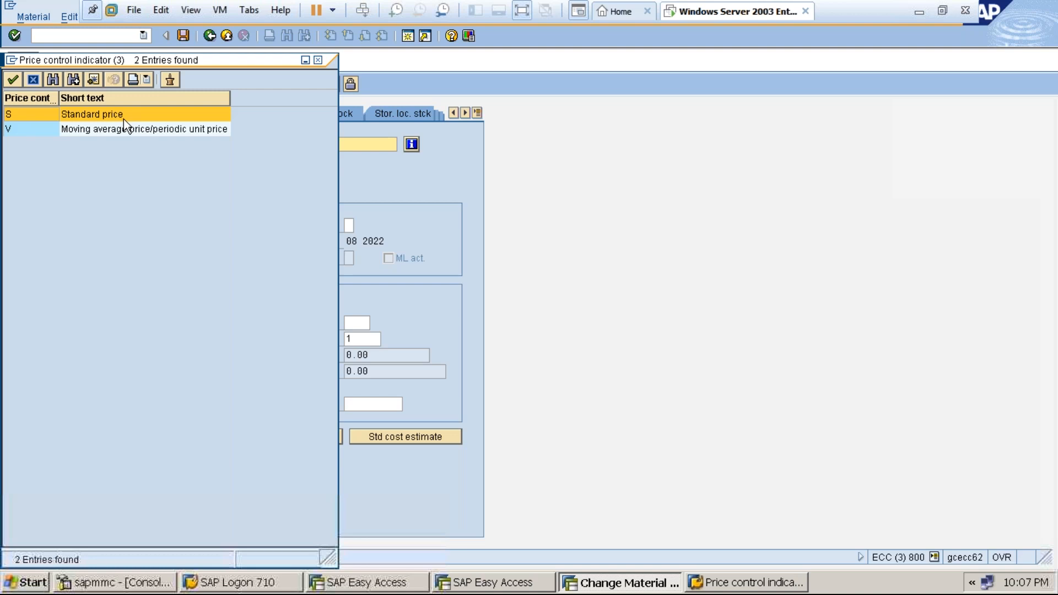
{"action": "left_click", "coordinate": [320, 61]}
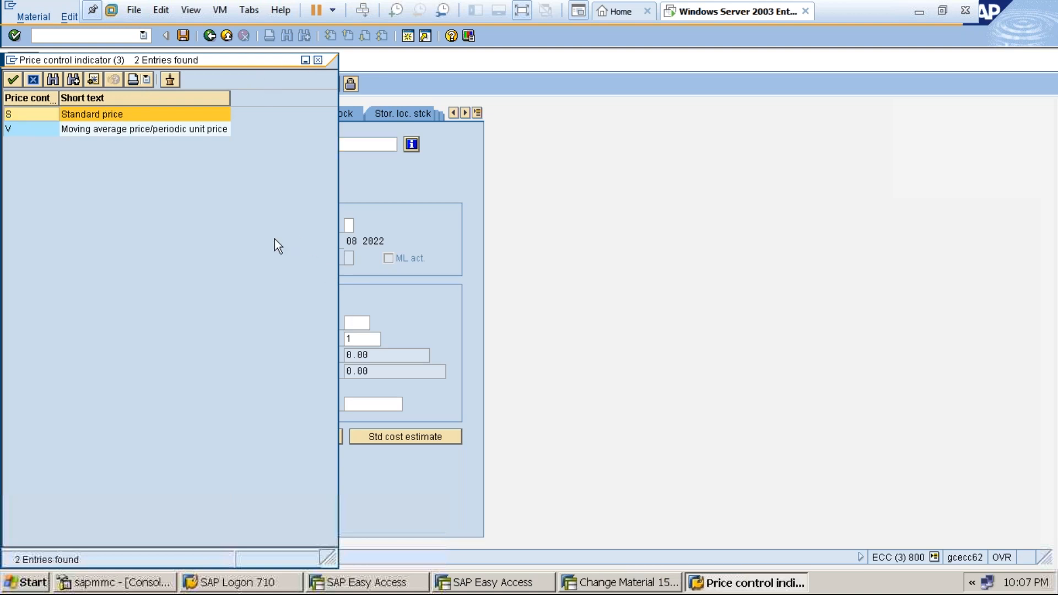
{"action": "double_click", "coordinate": [81, 114]}
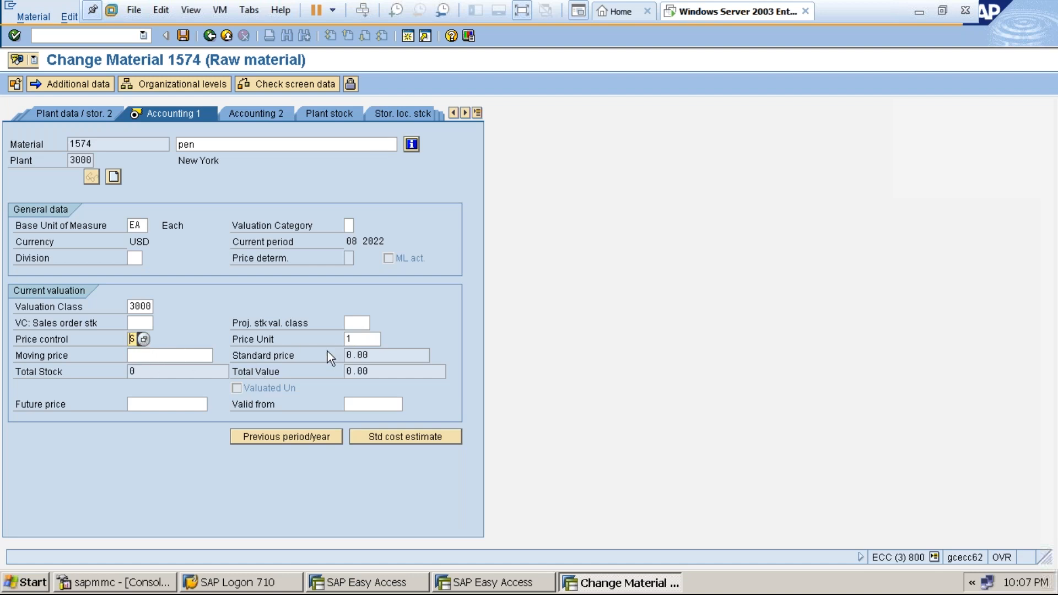
Examine the Standard price, Total Value, Valuation Class and Base Unit of Measure fields in the Accounting 1 view
{"action": "left_click", "coordinate": [375, 353]}
{"action": "left_click", "coordinate": [109, 142]}
{"action": "left_click", "coordinate": [373, 357]}
{"action": "left_click", "coordinate": [378, 371]}
{"action": "left_click", "coordinate": [131, 323]}
{"action": "left_click", "coordinate": [146, 308]}
{"action": "left_click", "coordinate": [142, 225]}
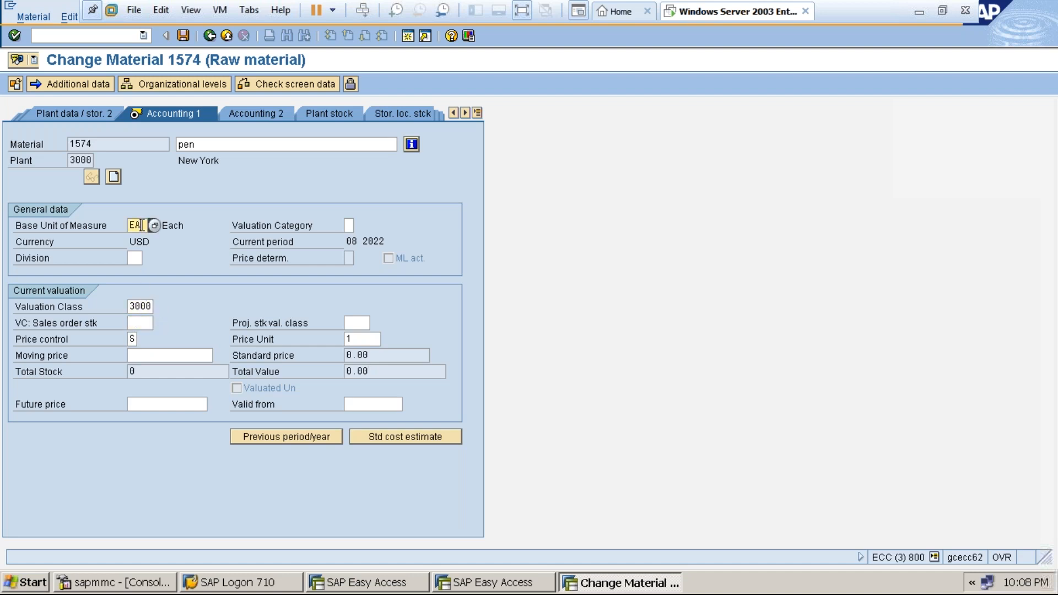
{"action": "left_click", "coordinate": [379, 358]}
{"action": "left_click", "coordinate": [290, 357]}
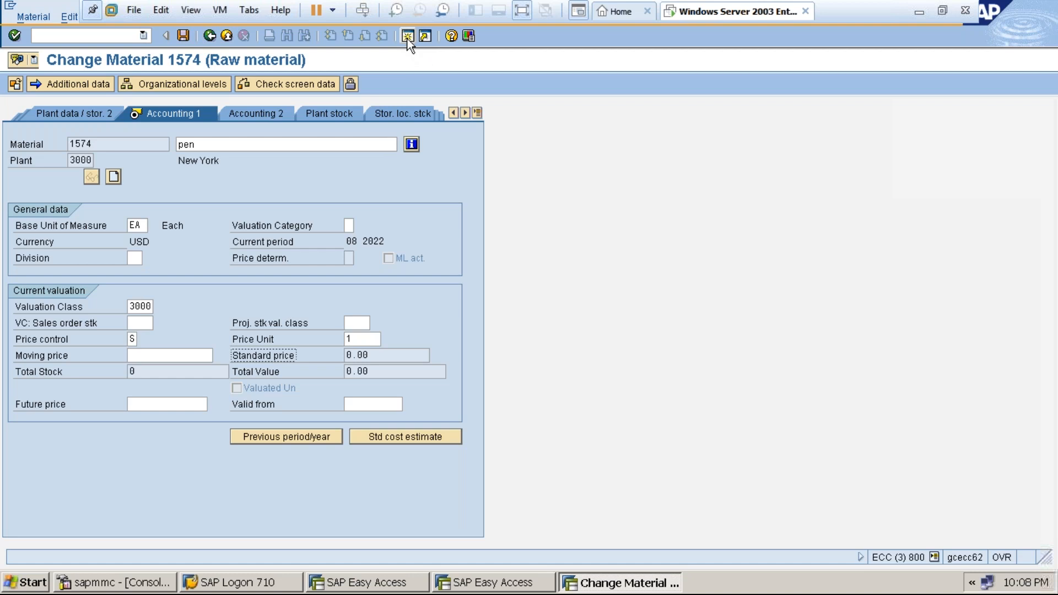
Check the Standard price field of material 1574, and start the MR21 price change transaction in a new session
{"action": "left_click", "coordinate": [361, 355]}
{"action": "left_click", "coordinate": [372, 357]}
{"action": "left_click", "coordinate": [408, 35]}
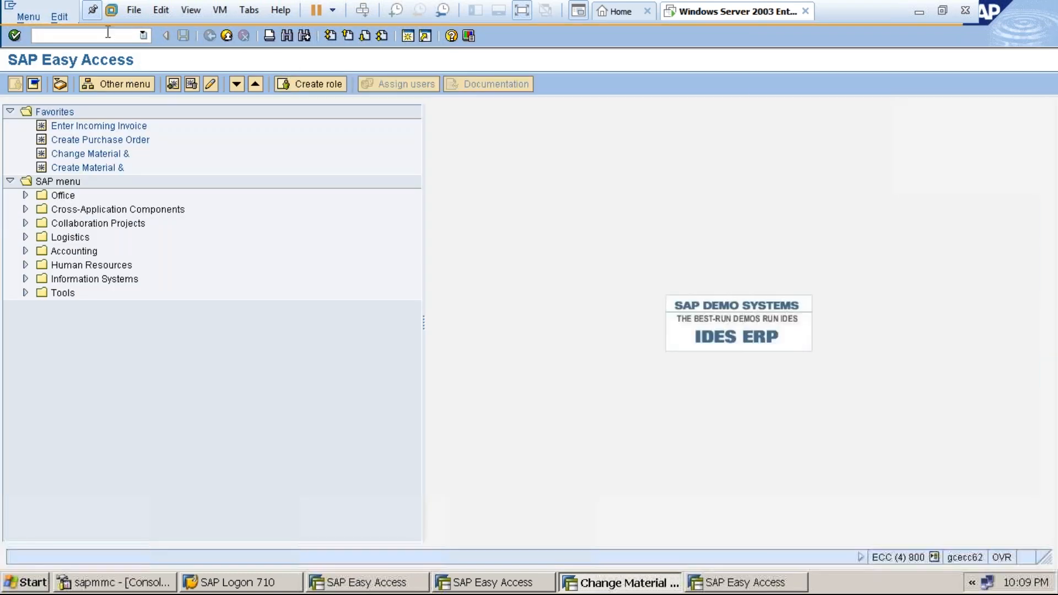
{"action": "left_click", "coordinate": [104, 36]}
{"action": "type", "text": "mr21"}
{"action": "key", "text": "Return"}
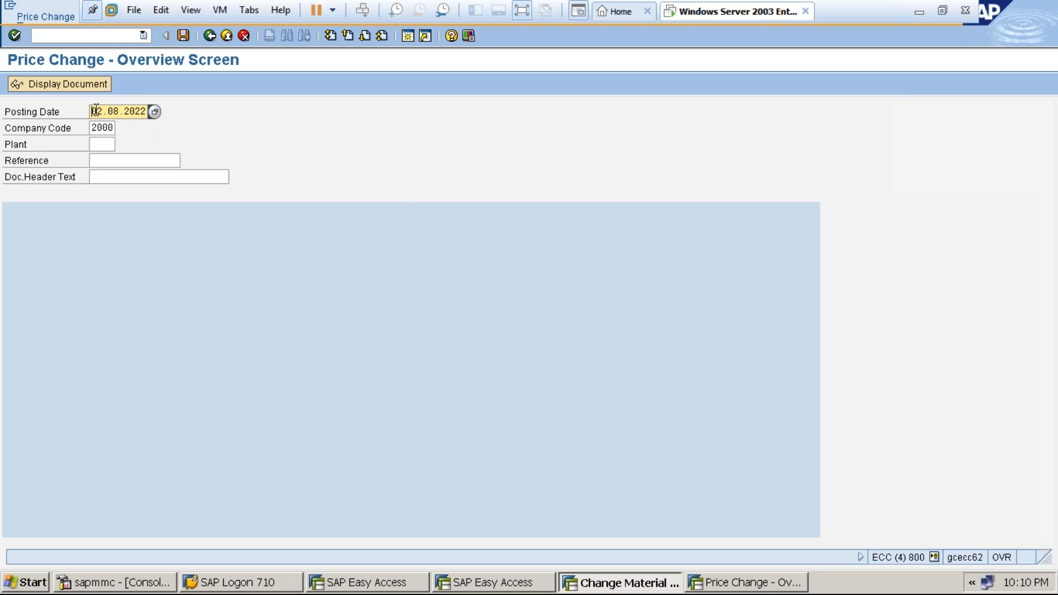
Set the price change's plant to 3000 and company code to 3000, and confirm the header data
{"action": "left_click", "coordinate": [103, 143]}
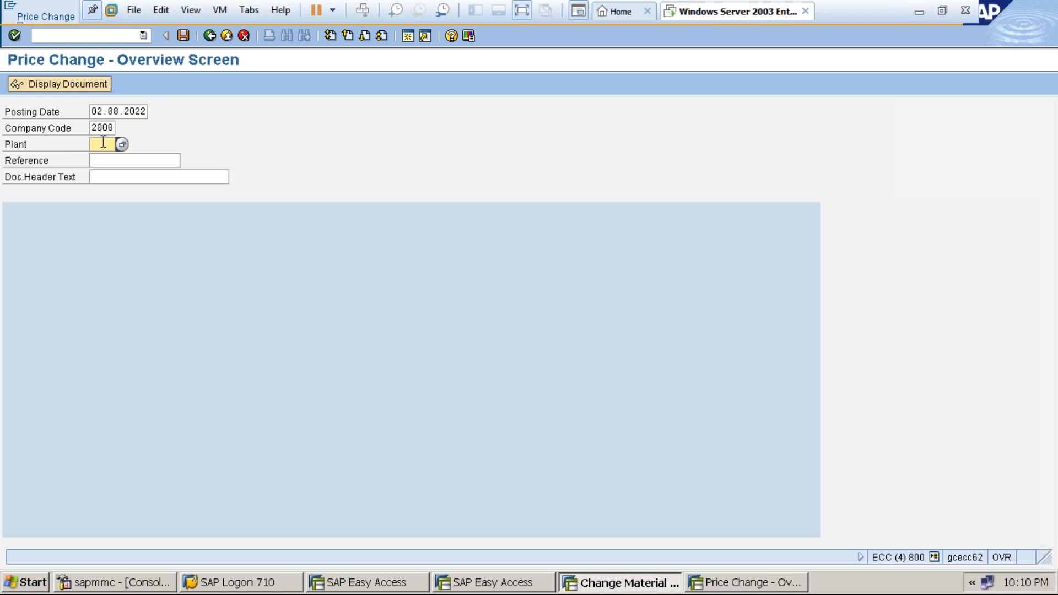
{"action": "type", "text": "3000"}
{"action": "key", "text": "Return"}
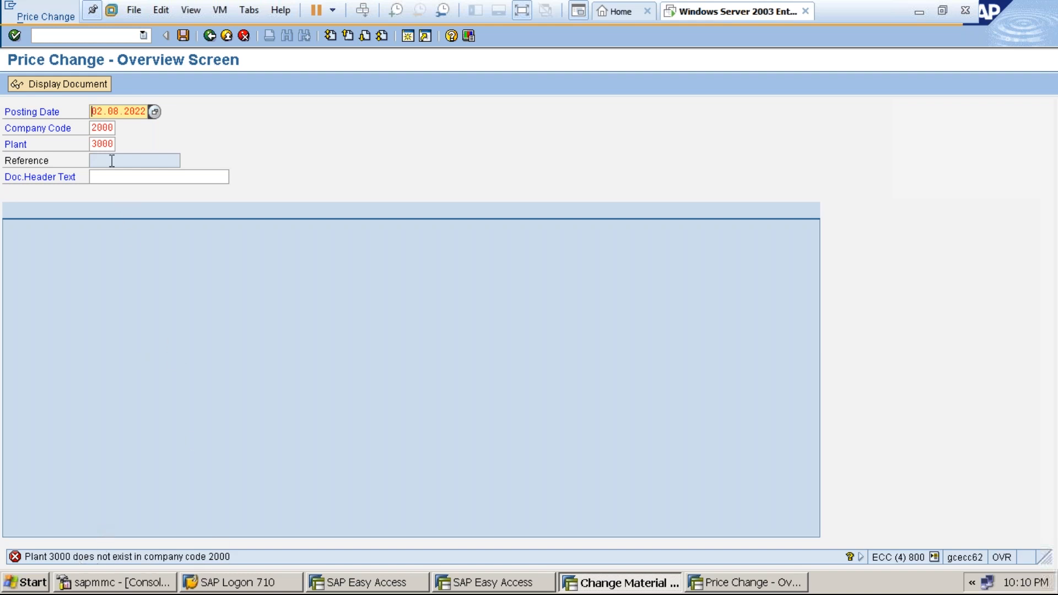
{"action": "left_click", "coordinate": [98, 128]}
{"action": "key", "text": "BackSpace"}
{"action": "key", "text": "Delete"}
{"action": "key", "text": "Delete"}
{"action": "key", "text": "Delete"}
{"action": "type", "text": "3000"}
{"action": "key", "text": "Return"}
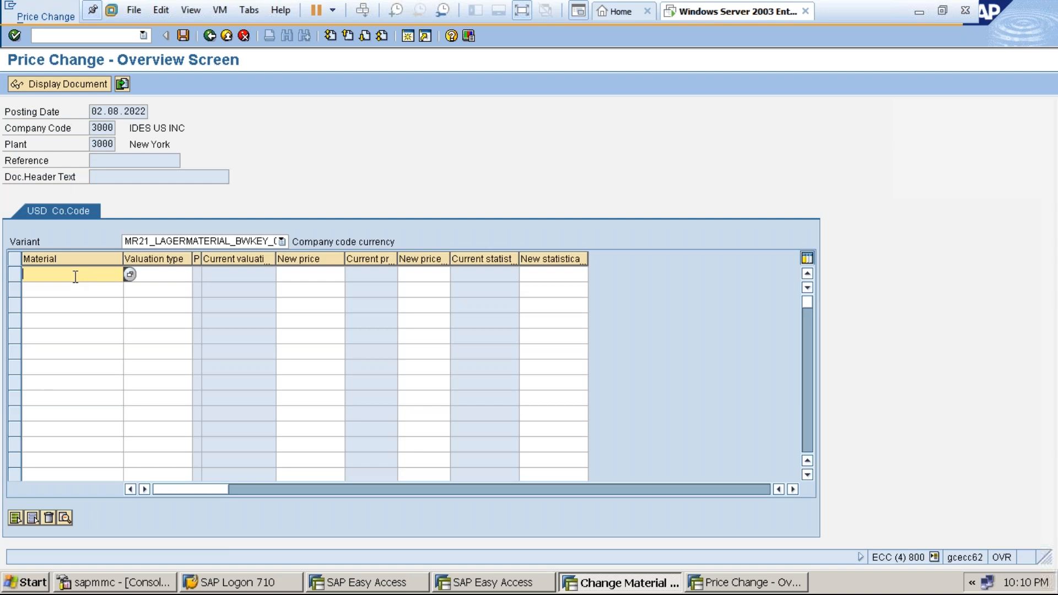
Exit the Change Material 1574 session and the spare Easy Access session, and return to the Price Change overview
{"action": "left_click", "coordinate": [727, 581]}
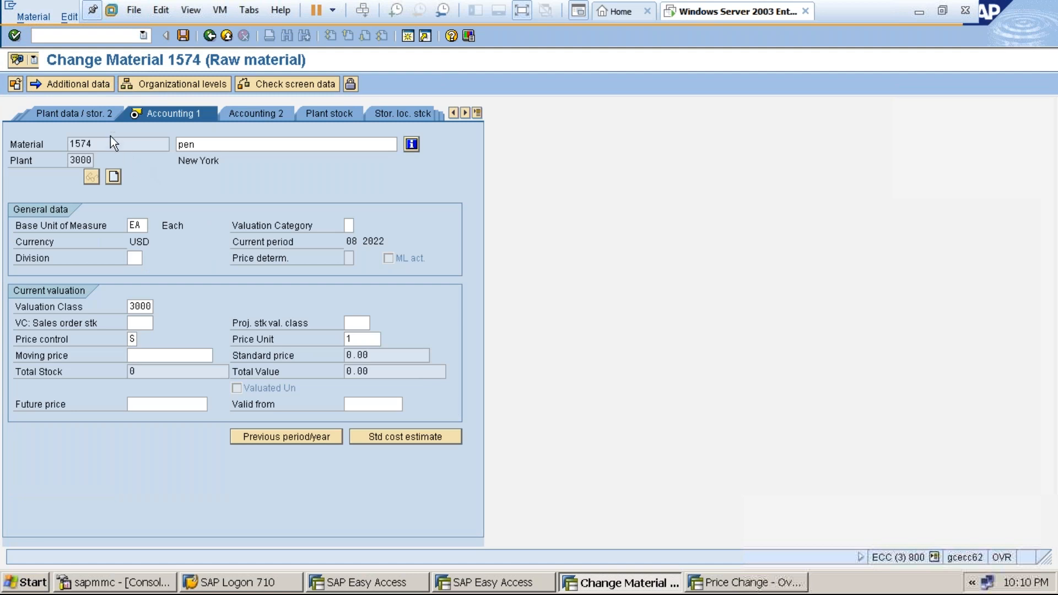
{"action": "left_click", "coordinate": [357, 355]}
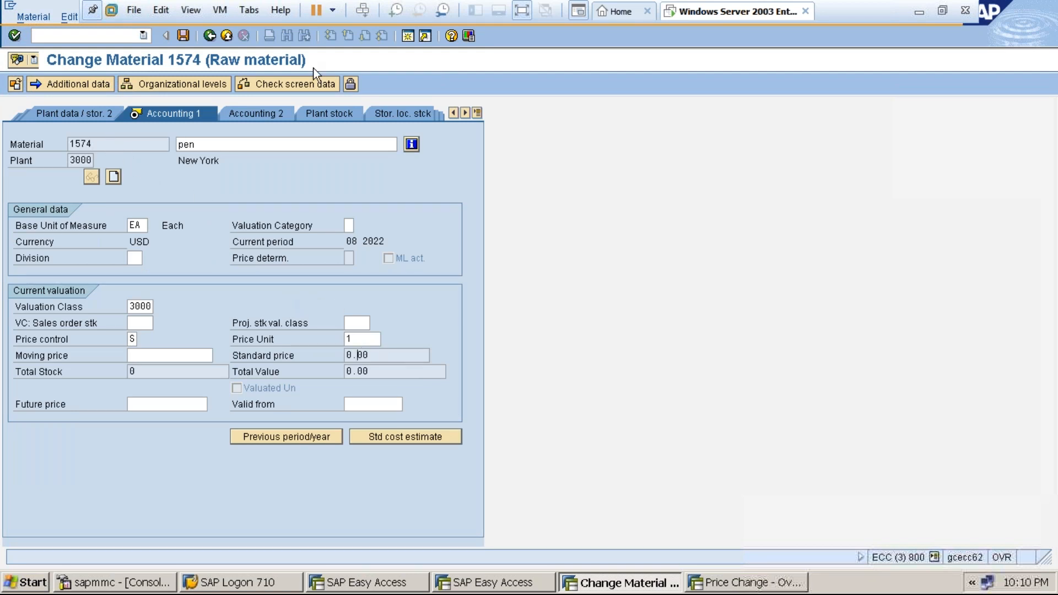
{"action": "left_click", "coordinate": [227, 35]}
{"action": "left_click", "coordinate": [265, 296]}
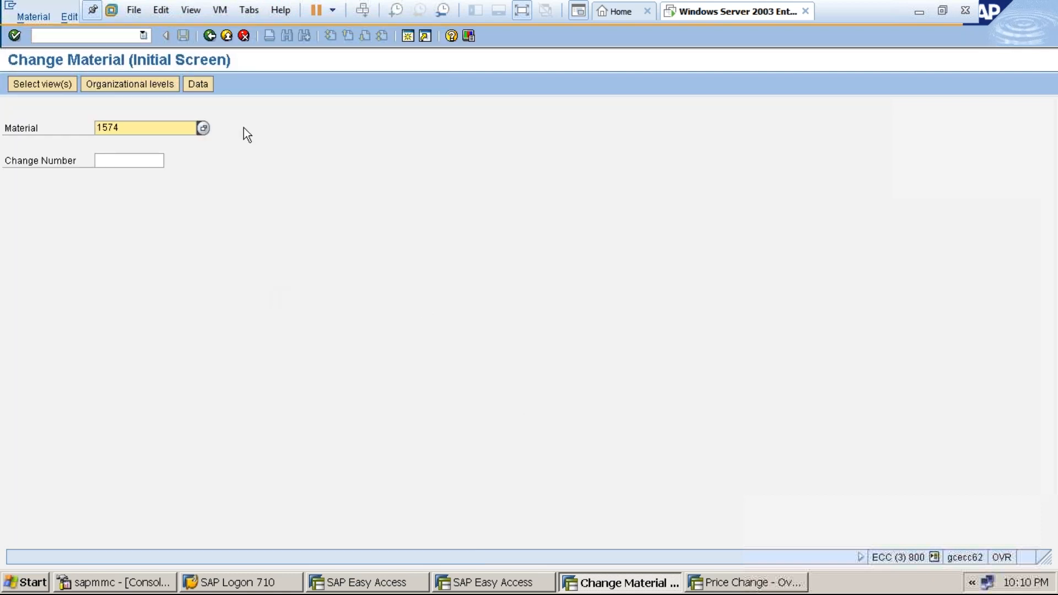
{"action": "left_click", "coordinate": [227, 36]}
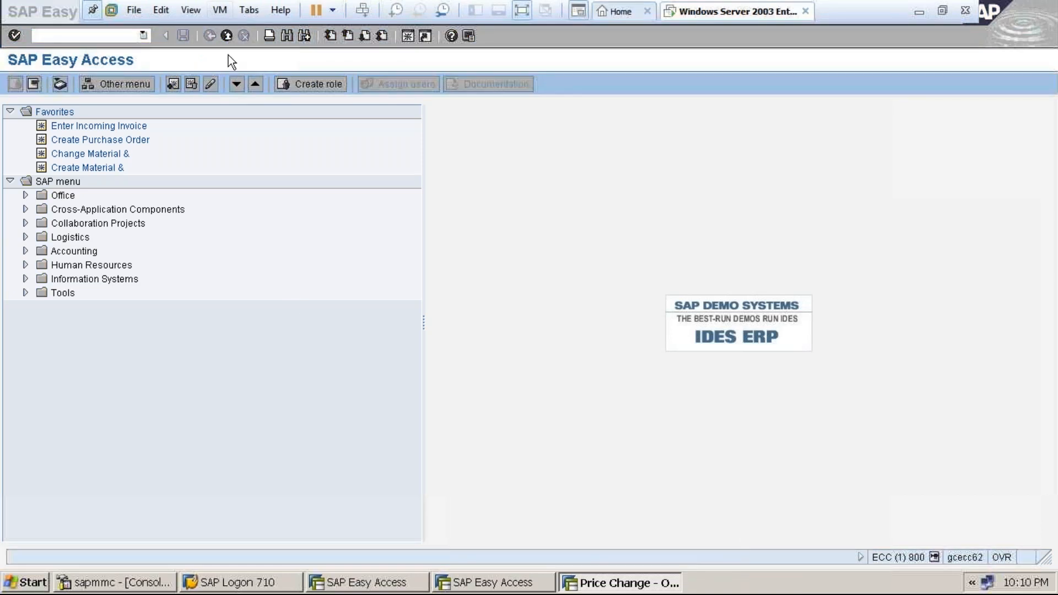
{"action": "left_click", "coordinate": [226, 36]}
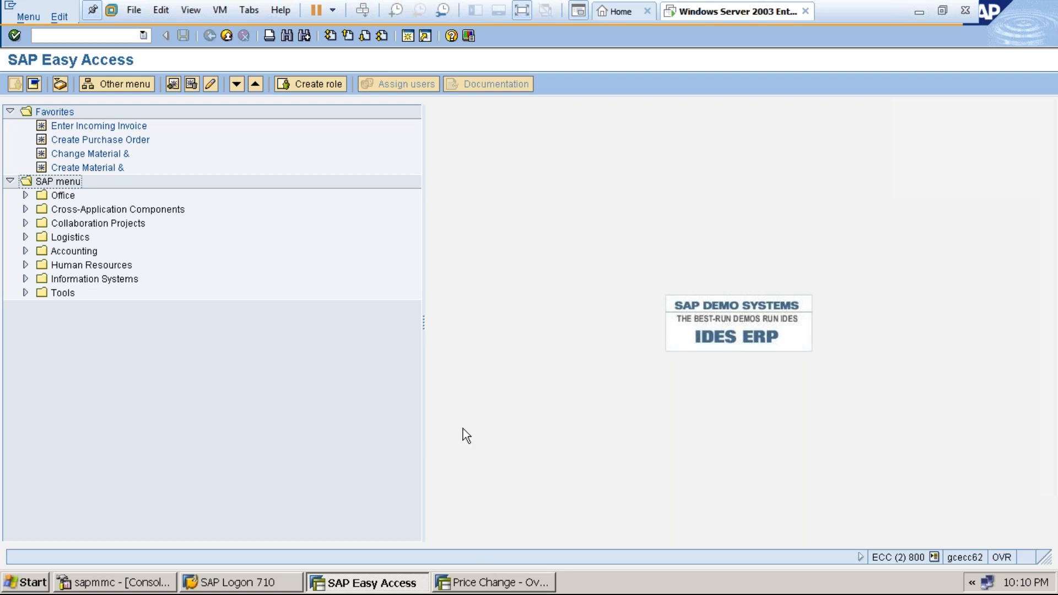
{"action": "left_click", "coordinate": [413, 588]}
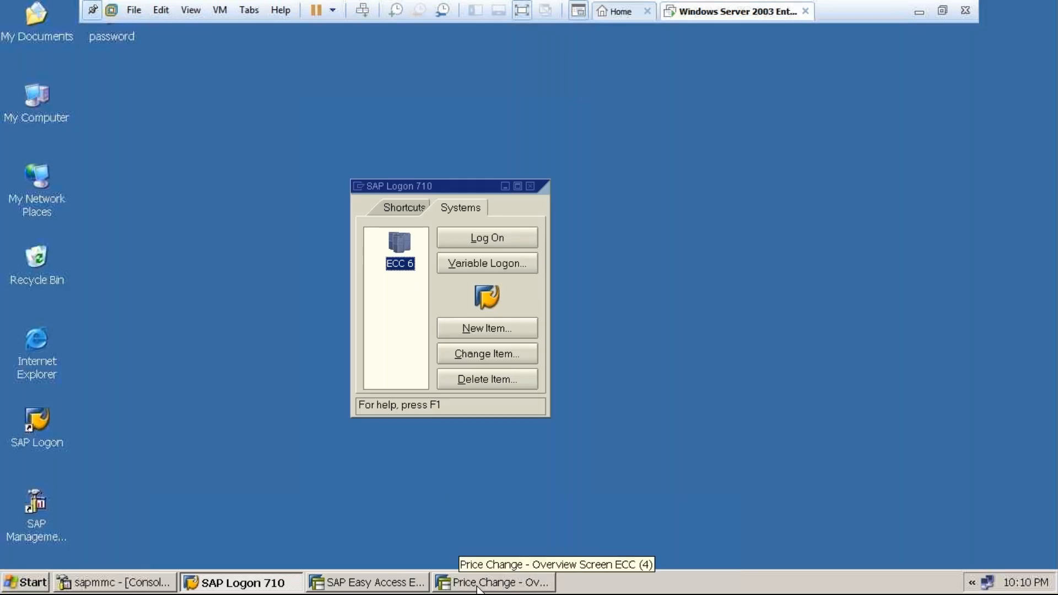
{"action": "left_click", "coordinate": [405, 585]}
{"action": "left_click", "coordinate": [469, 585]}
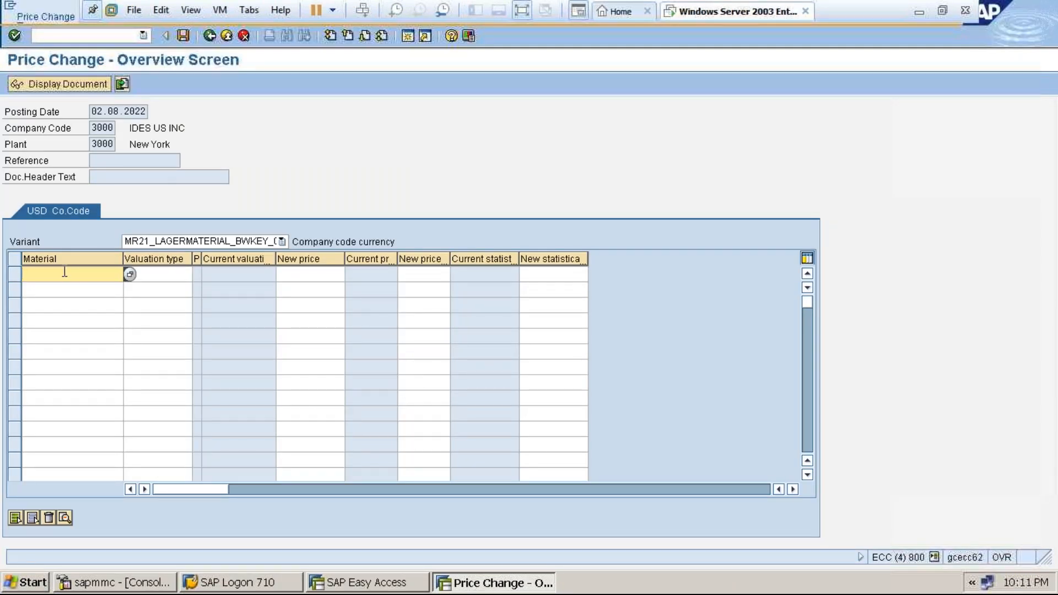
Enter material 1574 with a new price of 10, save the price change and exit the transaction
{"action": "type", "text": "1574"}
{"action": "key", "text": "Return"}
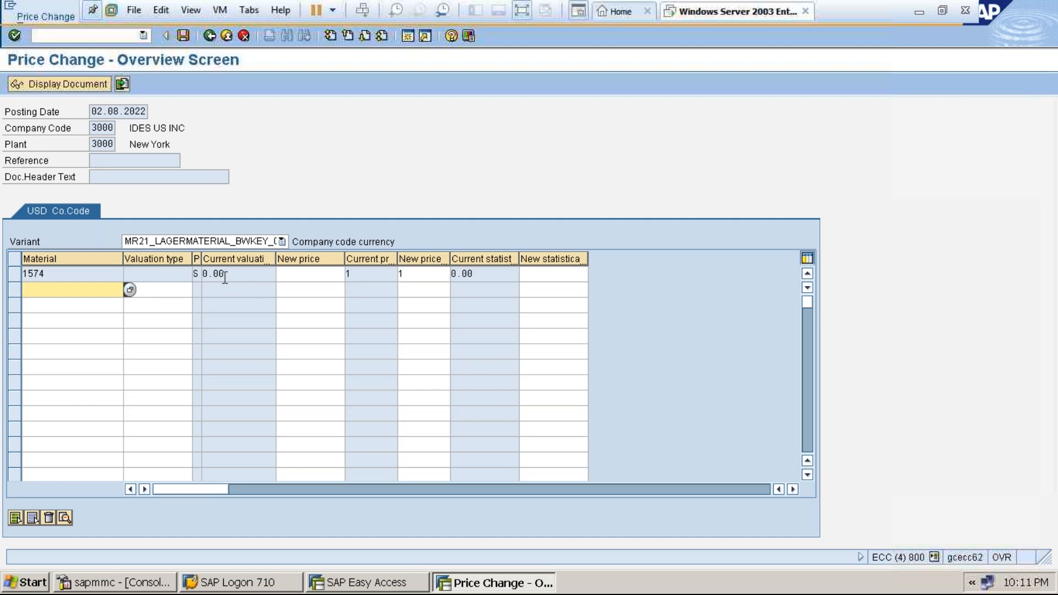
{"action": "left_click", "coordinate": [310, 274]}
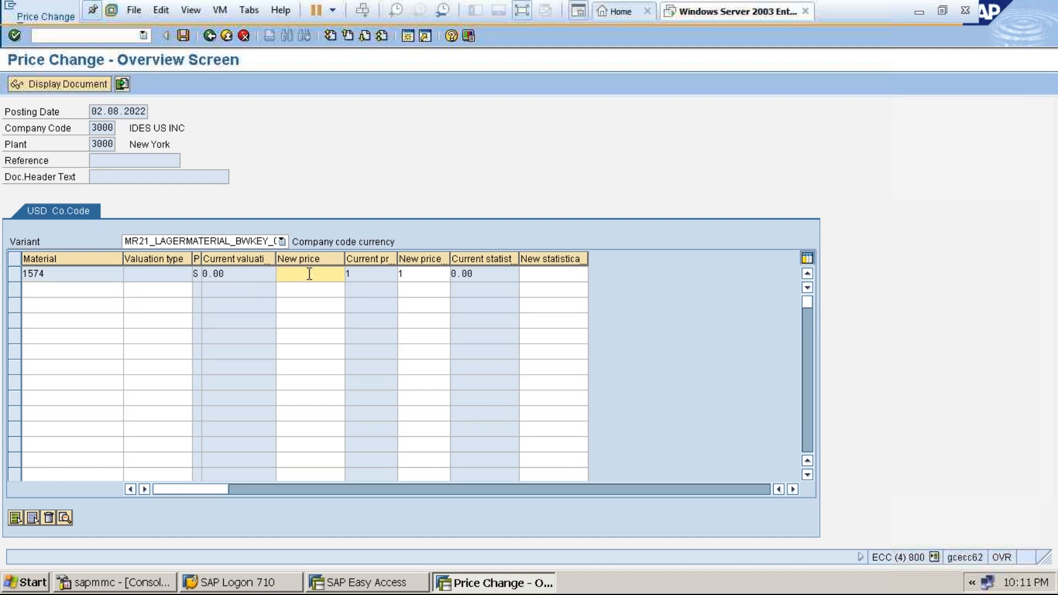
{"action": "type", "text": "10"}
{"action": "key", "text": "Return"}
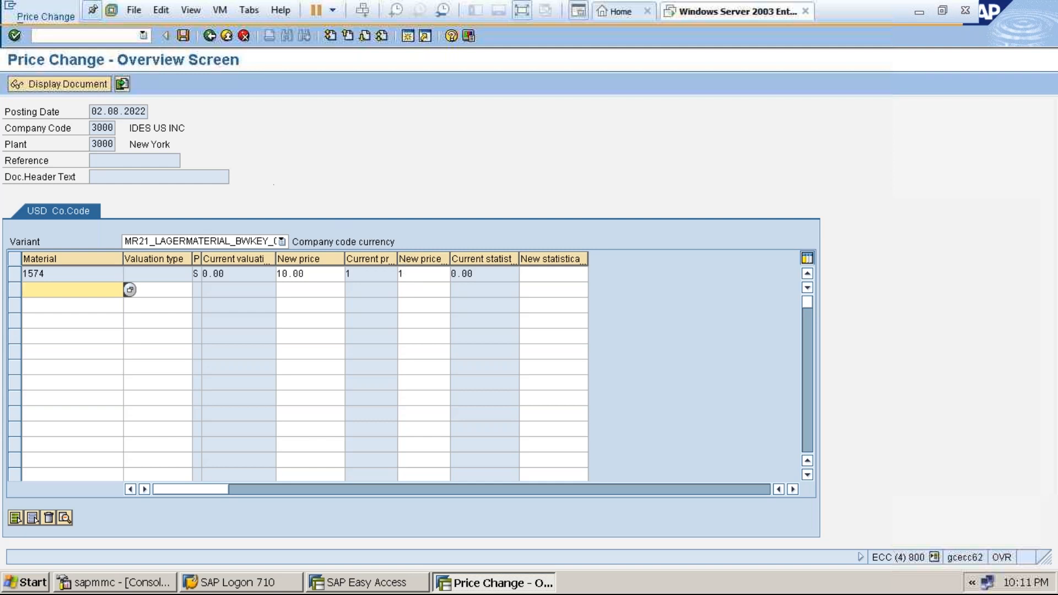
{"action": "left_click", "coordinate": [183, 36]}
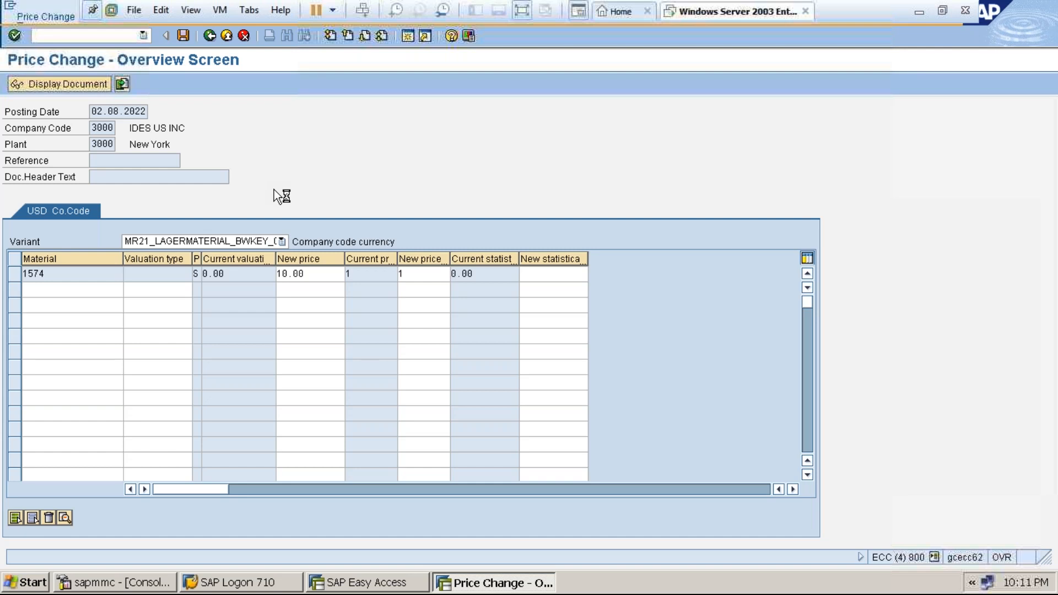
{"action": "left_click", "coordinate": [225, 36]}
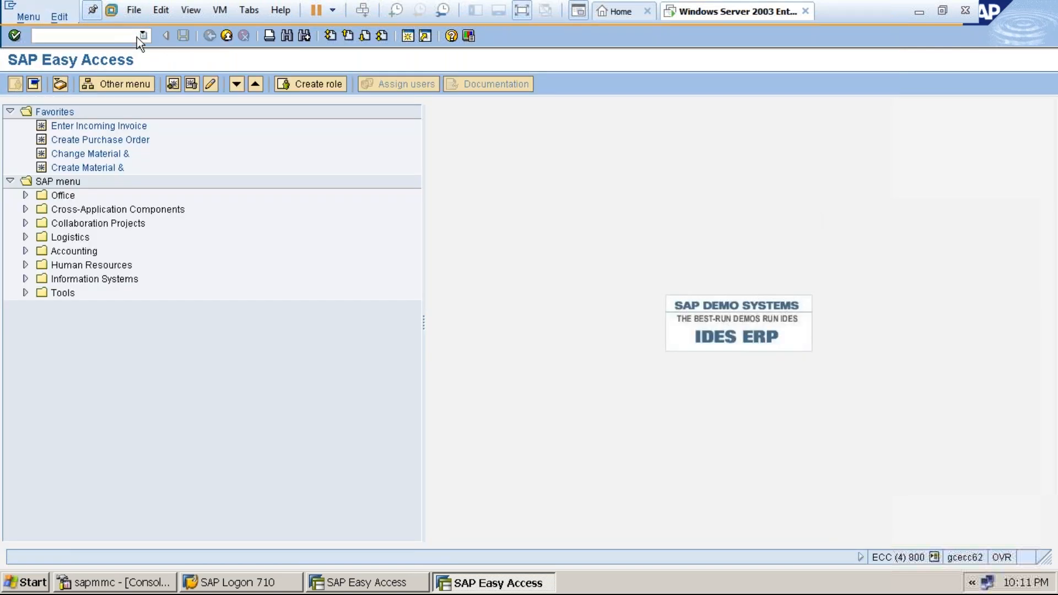
Open material 1574 for changing with MM02, using plant 3000 and storage location 0001 as organizational levels
{"action": "type", "text": "mm02"}
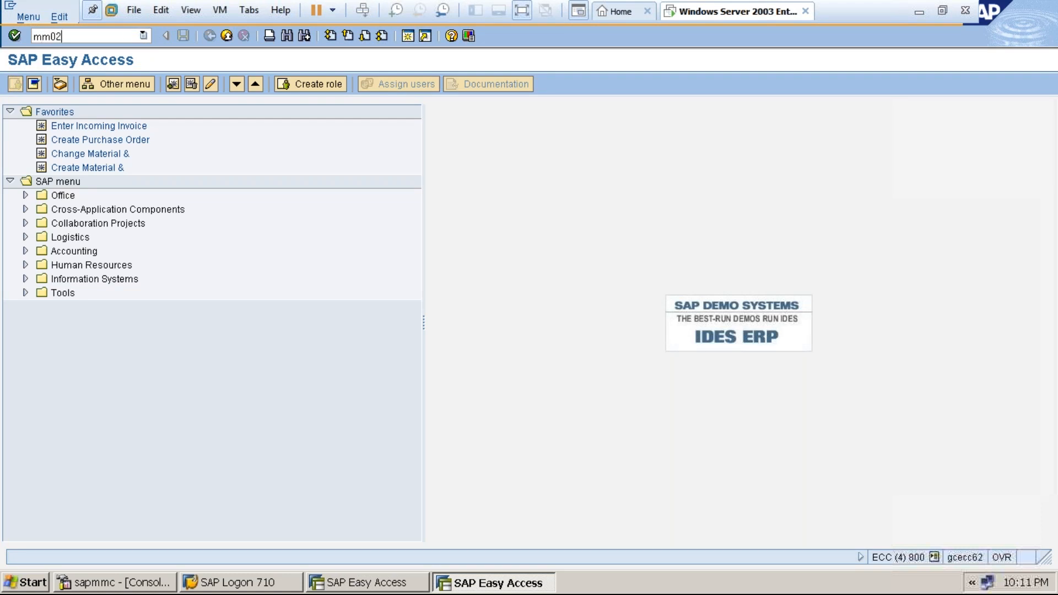
{"action": "key", "text": "Return"}
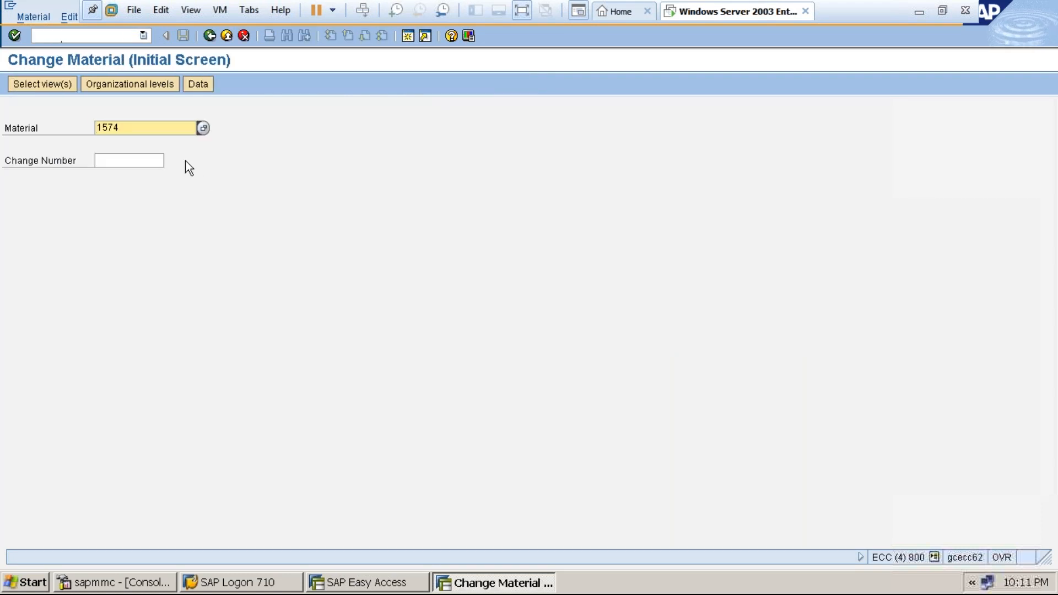
{"action": "key", "text": "Return"}
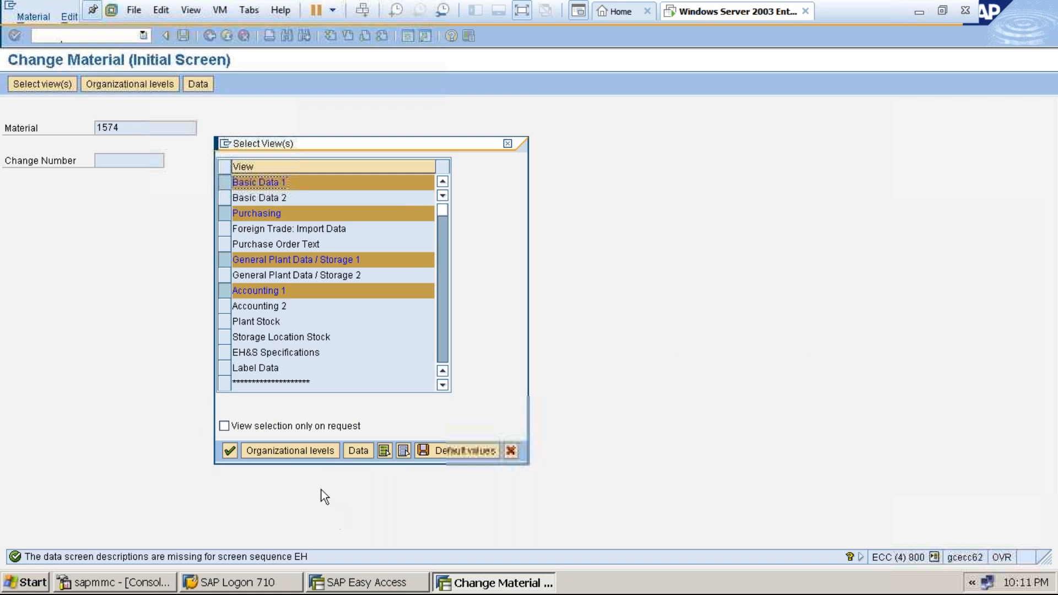
{"action": "left_click", "coordinate": [310, 451]}
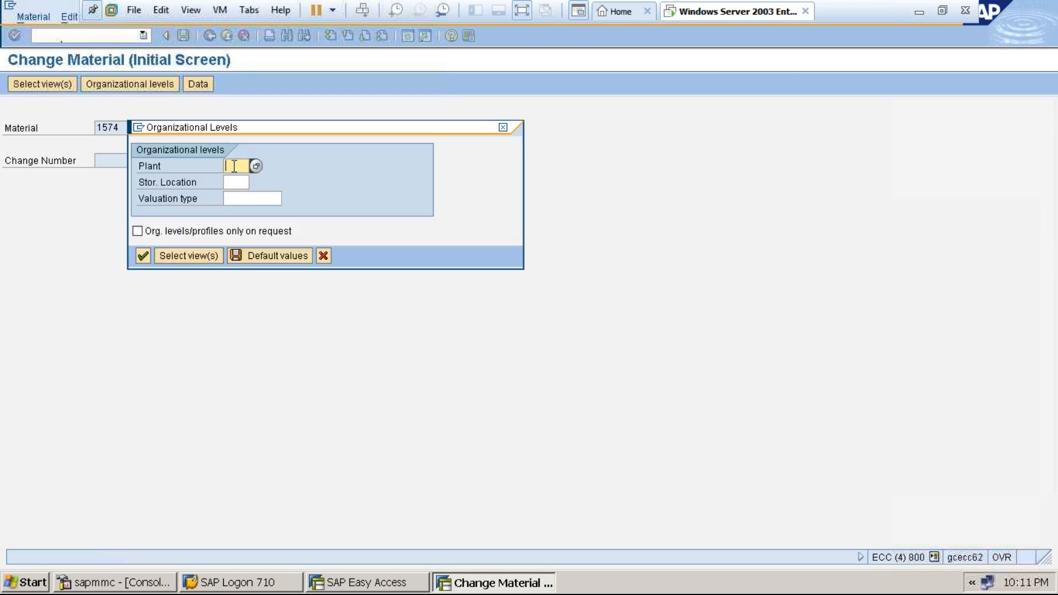
{"action": "type", "text": "3000"}
{"action": "left_click", "coordinate": [239, 182]}
{"action": "type", "text": "0001"}
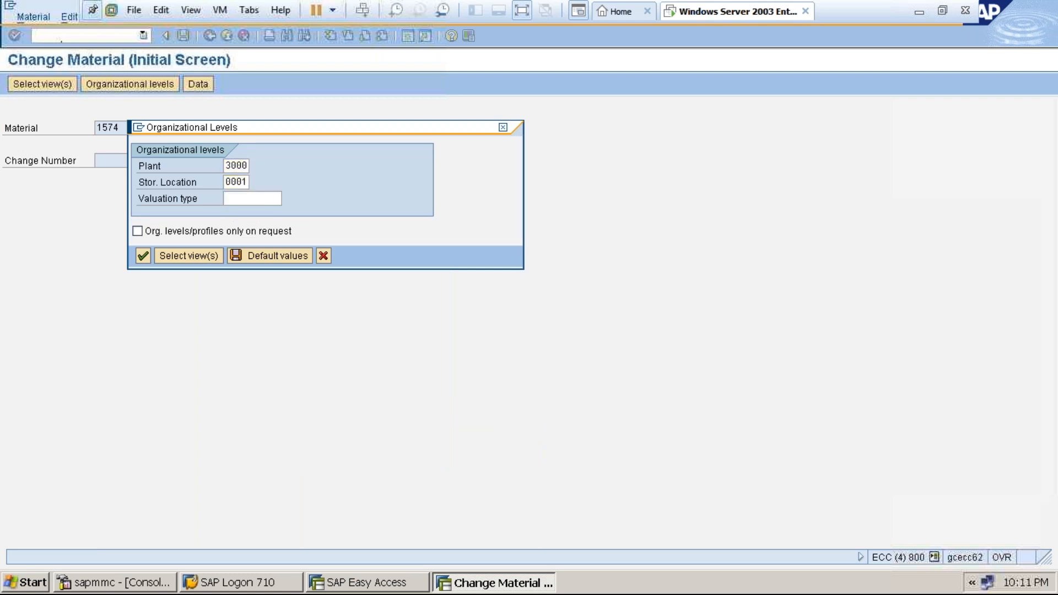
{"action": "key", "text": "Return"}
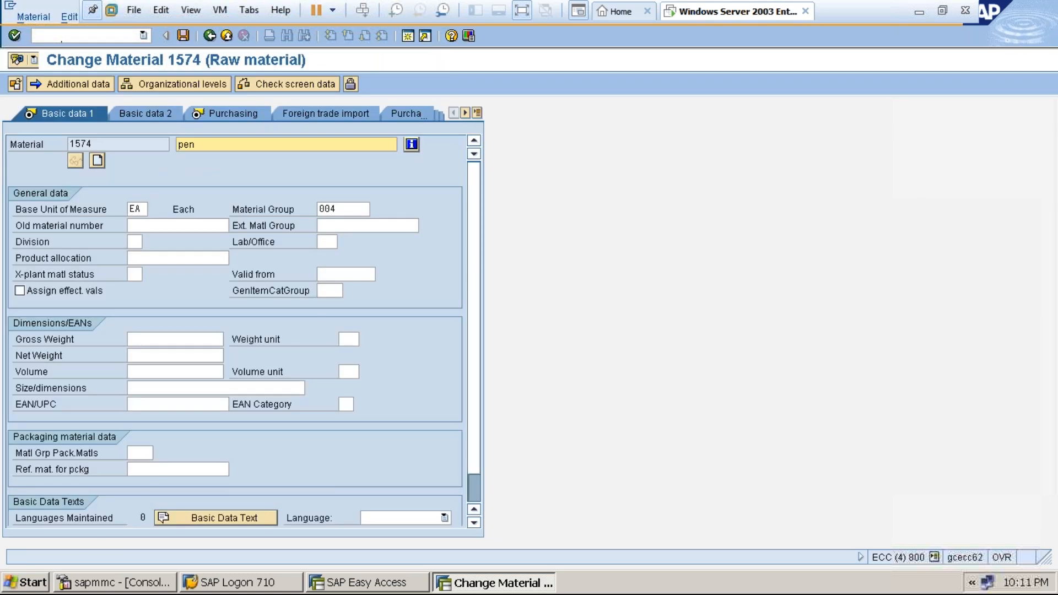
Examine the Standard price, Base Unit of Measure, Current period and Moving price fields in the Accounting 1 view
{"action": "left_click", "coordinate": [477, 113]}
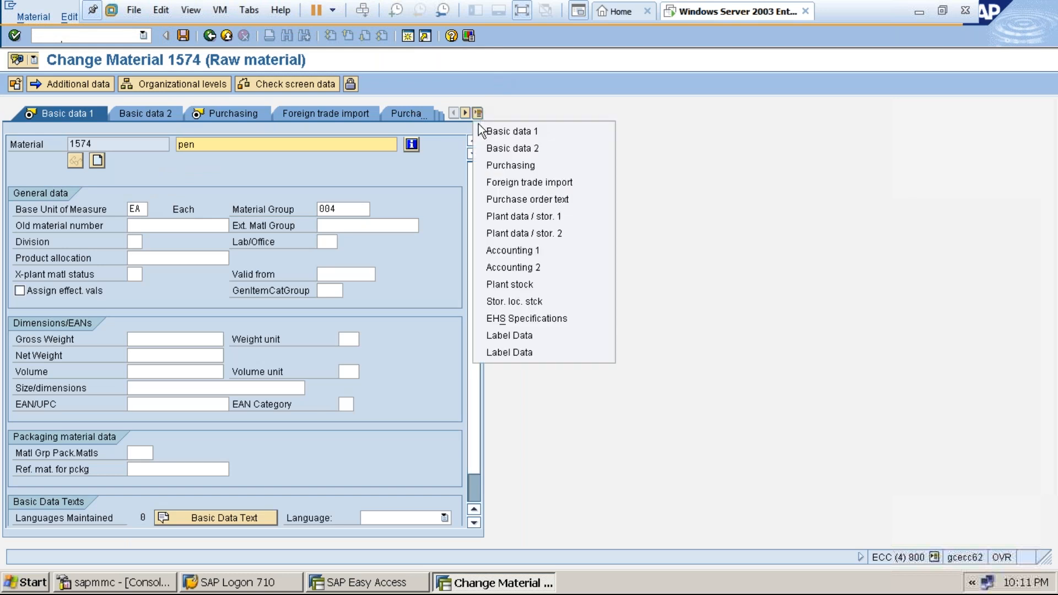
{"action": "left_click", "coordinate": [507, 252]}
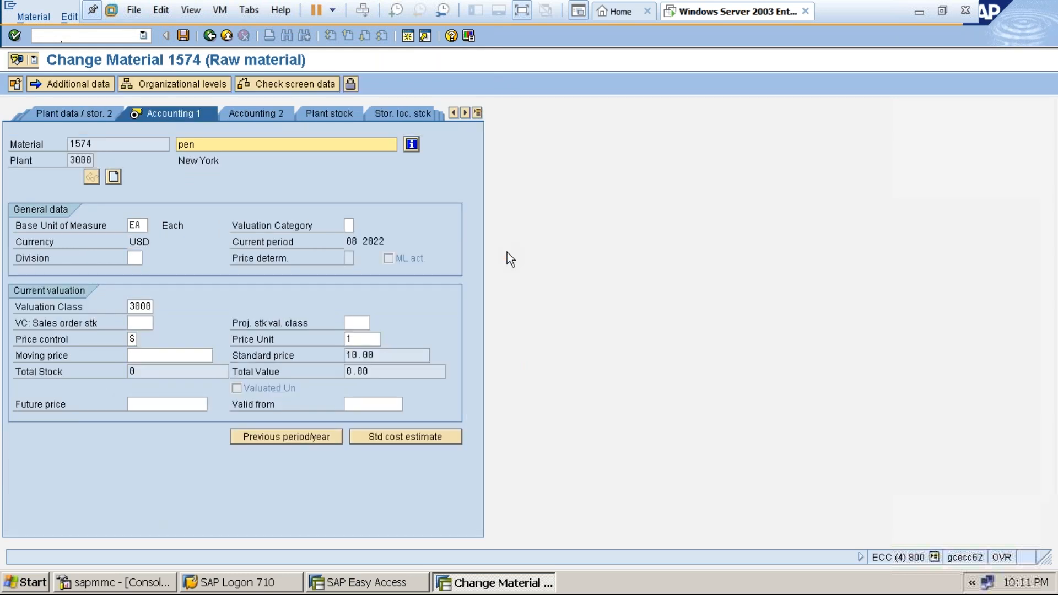
{"action": "left_click", "coordinate": [362, 360]}
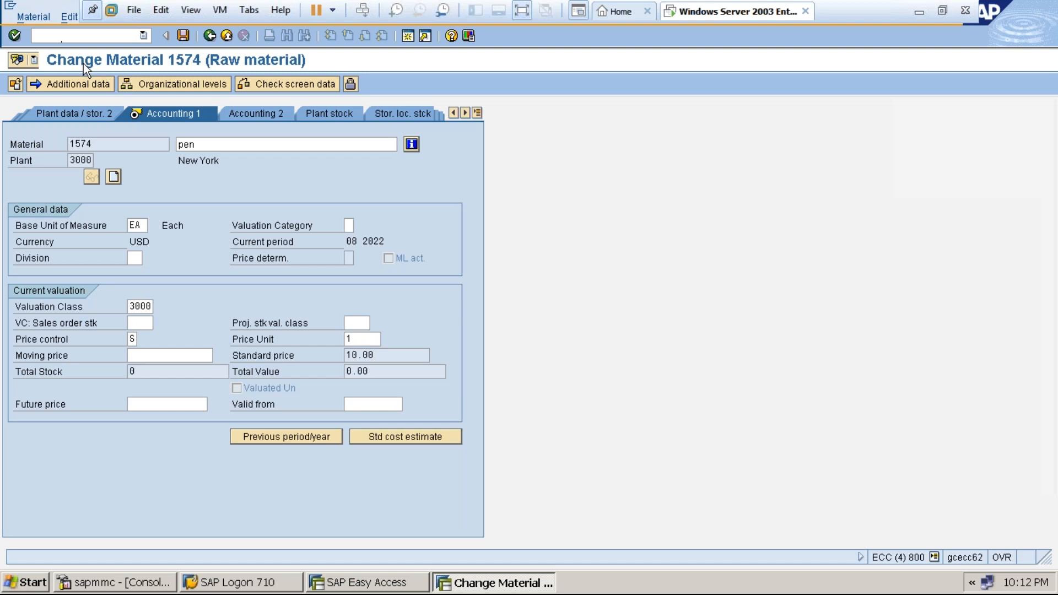
{"action": "left_click", "coordinate": [144, 223]}
{"action": "left_click", "coordinate": [346, 241]}
{"action": "left_click", "coordinate": [362, 242]}
{"action": "left_click", "coordinate": [352, 241]}
{"action": "left_click", "coordinate": [385, 356]}
{"action": "left_click", "coordinate": [152, 358]}
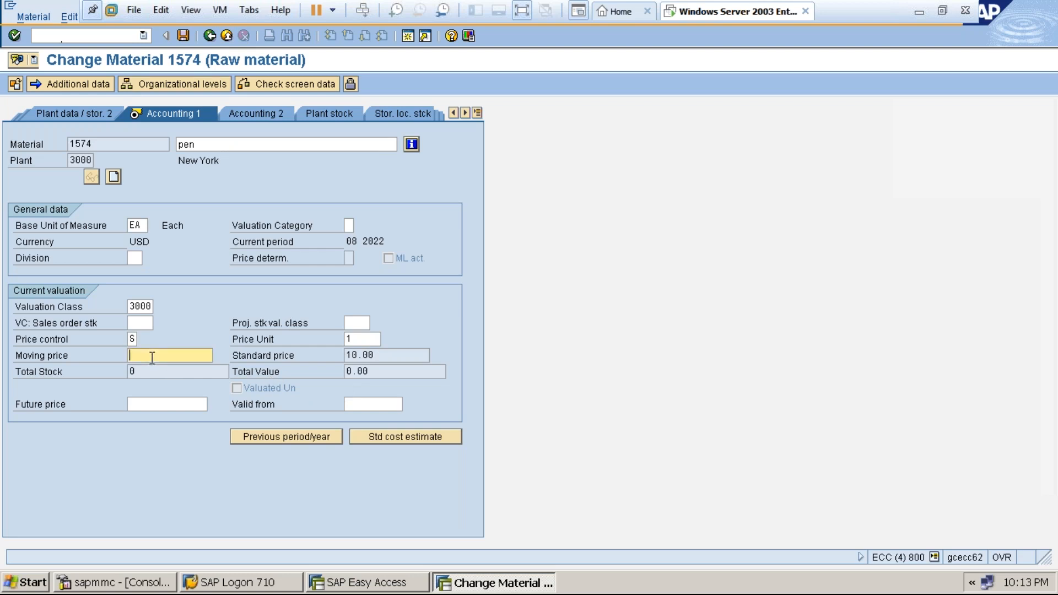
Change the Price control to V, enter a Moving price of 10, and check the recalculated price fields
{"action": "left_click", "coordinate": [132, 340]}
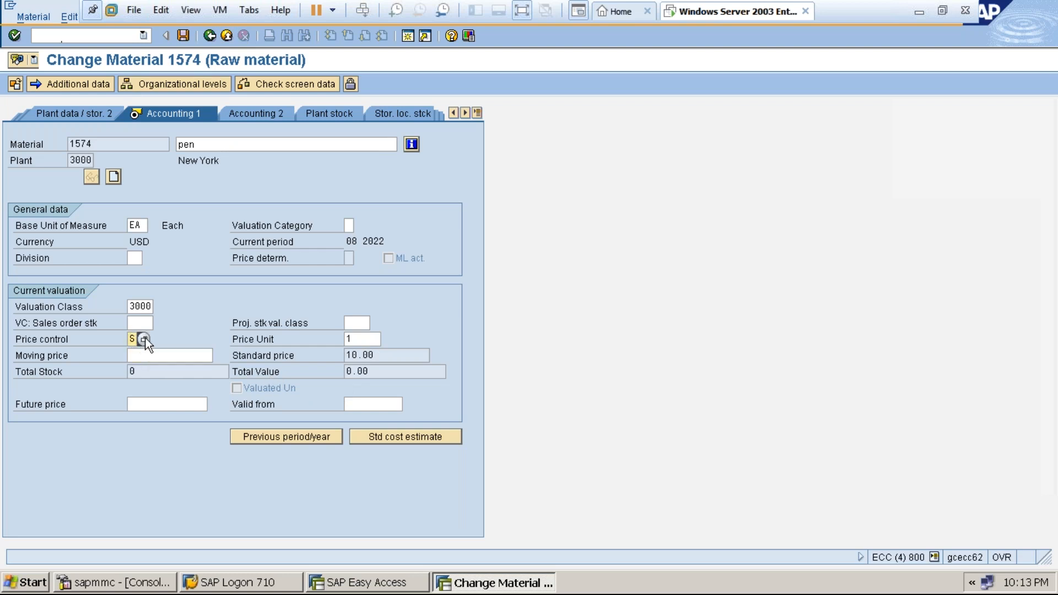
{"action": "left_click", "coordinate": [143, 340]}
{"action": "double_click", "coordinate": [91, 128]}
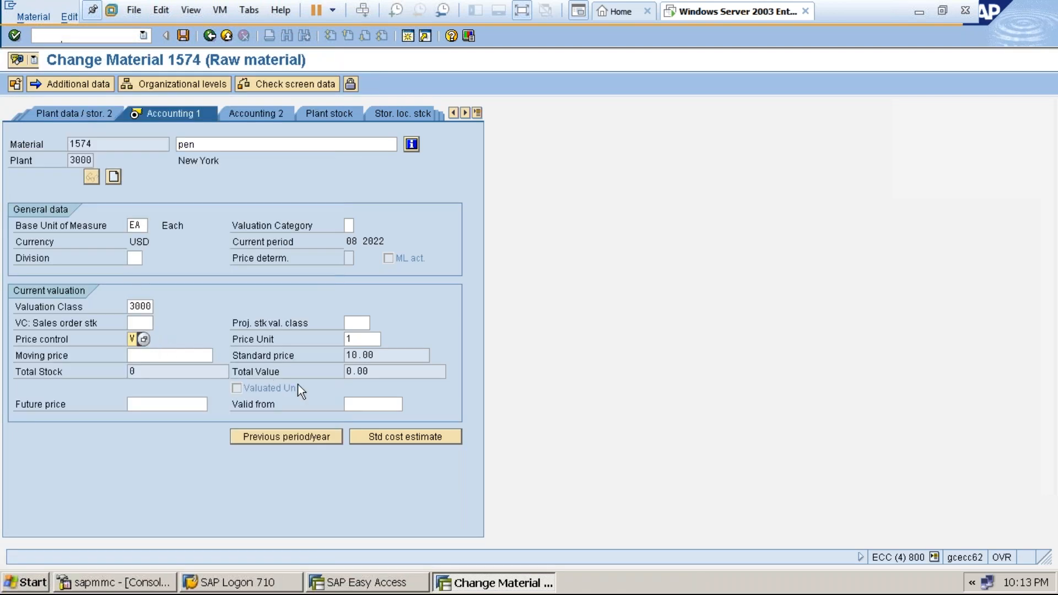
{"action": "left_click", "coordinate": [148, 357]}
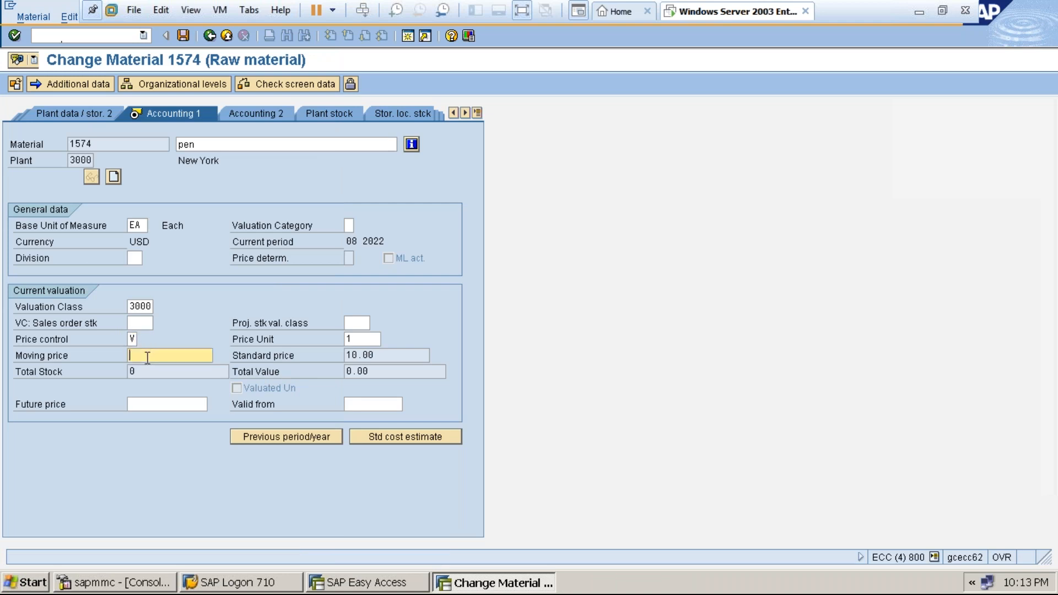
{"action": "left_click", "coordinate": [365, 355]}
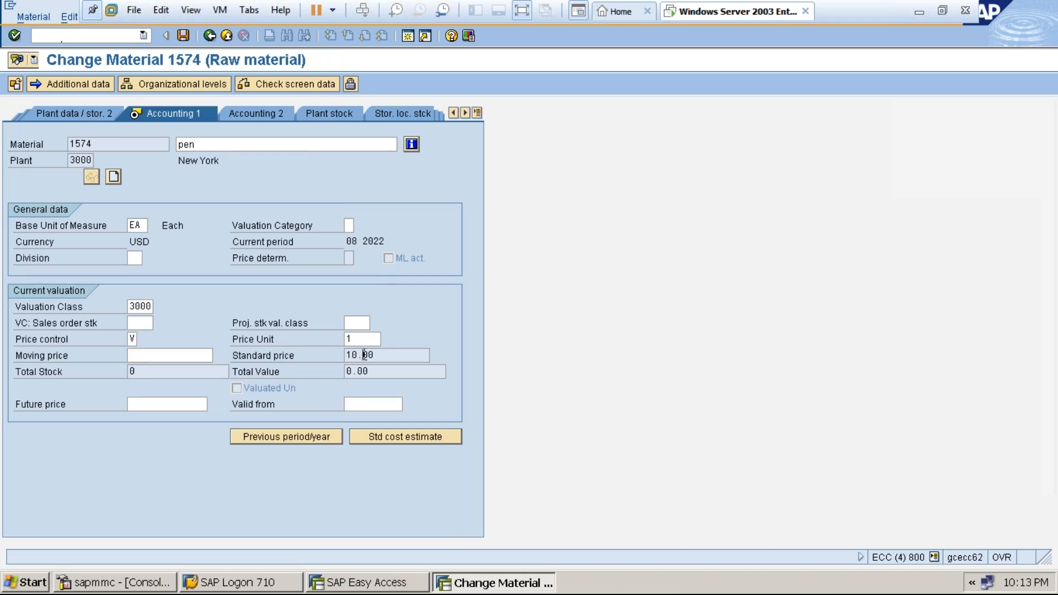
{"action": "left_click", "coordinate": [140, 357]}
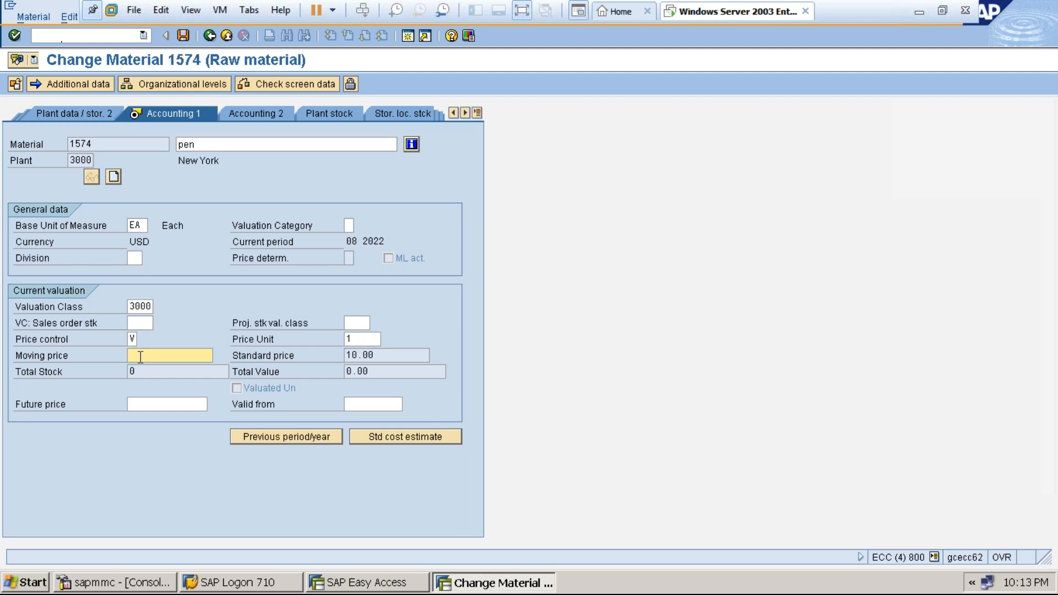
{"action": "type", "text": "10"}
{"action": "key", "text": "Return"}
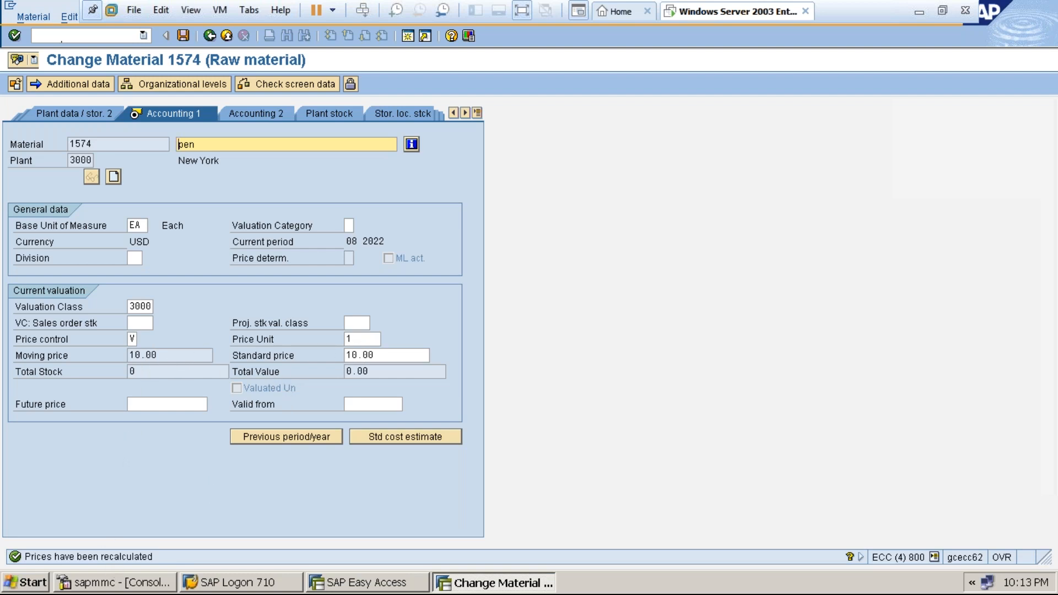
{"action": "left_click", "coordinate": [131, 338]}
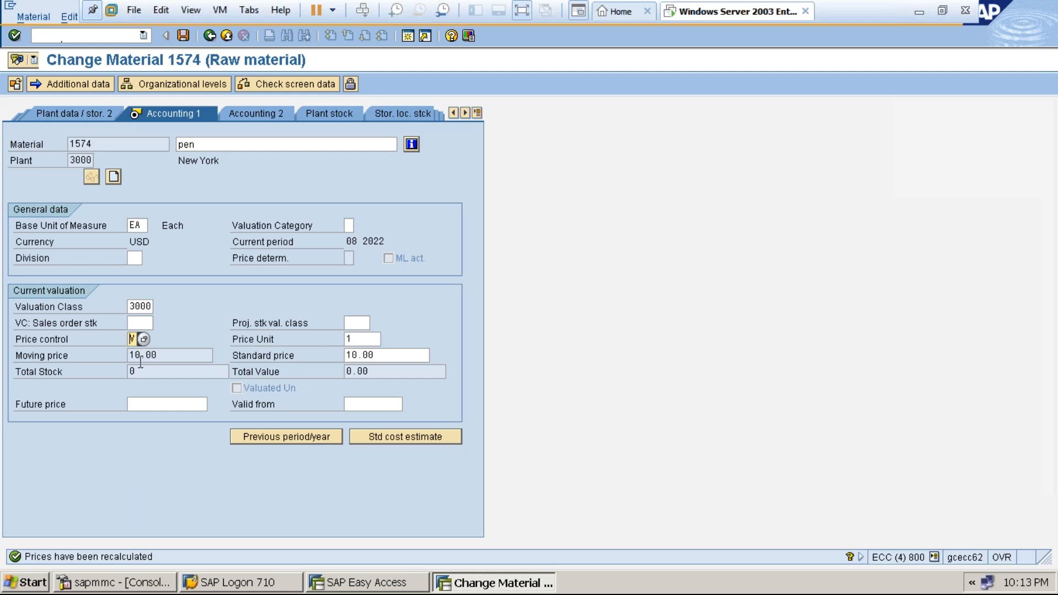
{"action": "left_click", "coordinate": [379, 355]}
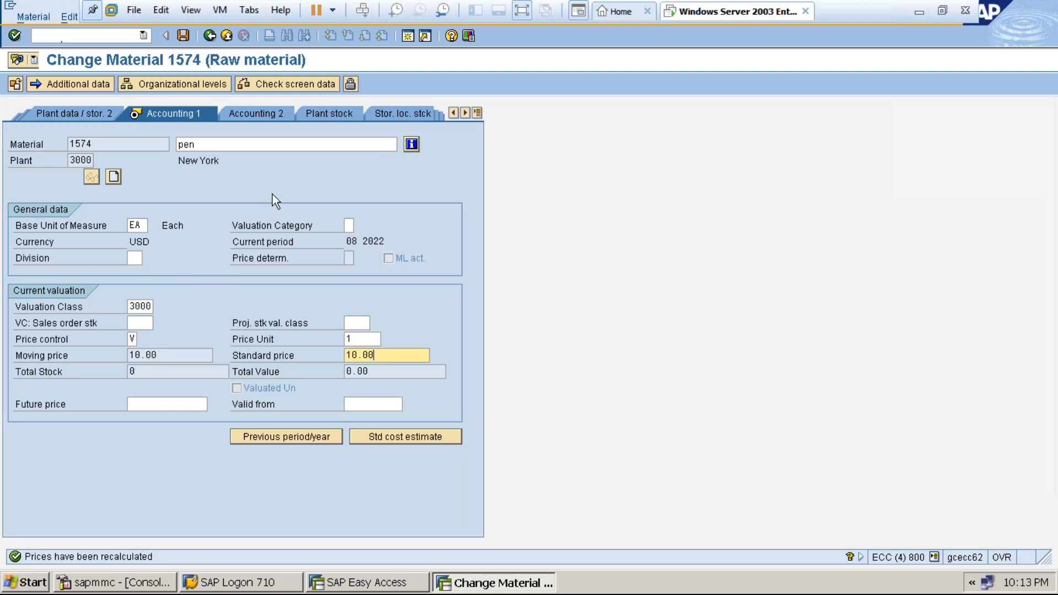
Switch to the Material Master notes in Word and review the Plant data/Stor. 1 fields and the label form customising path
{"action": "left_click", "coordinate": [522, 11]}
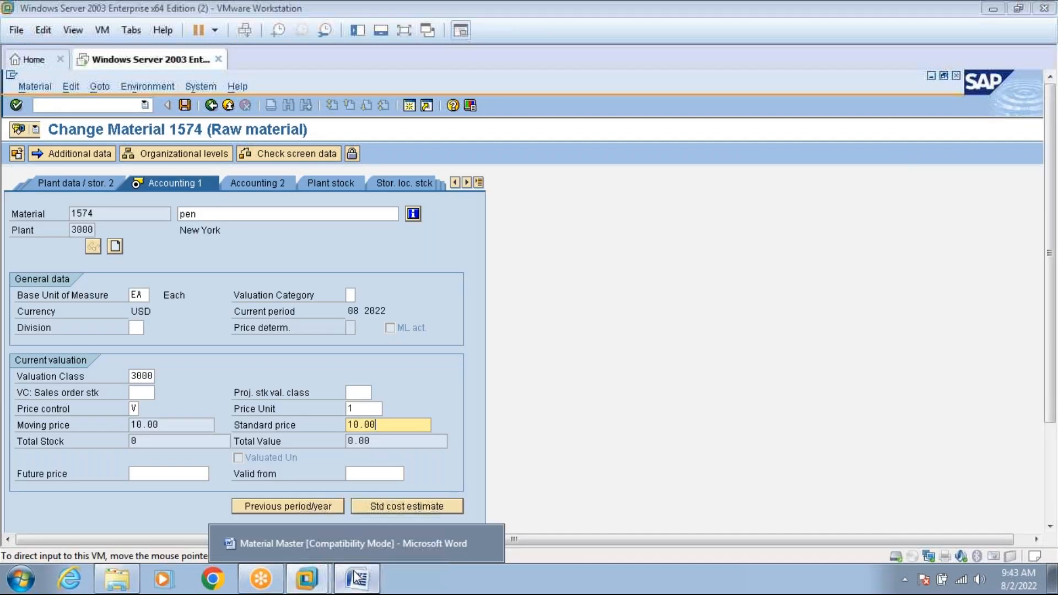
{"action": "left_click", "coordinate": [357, 577]}
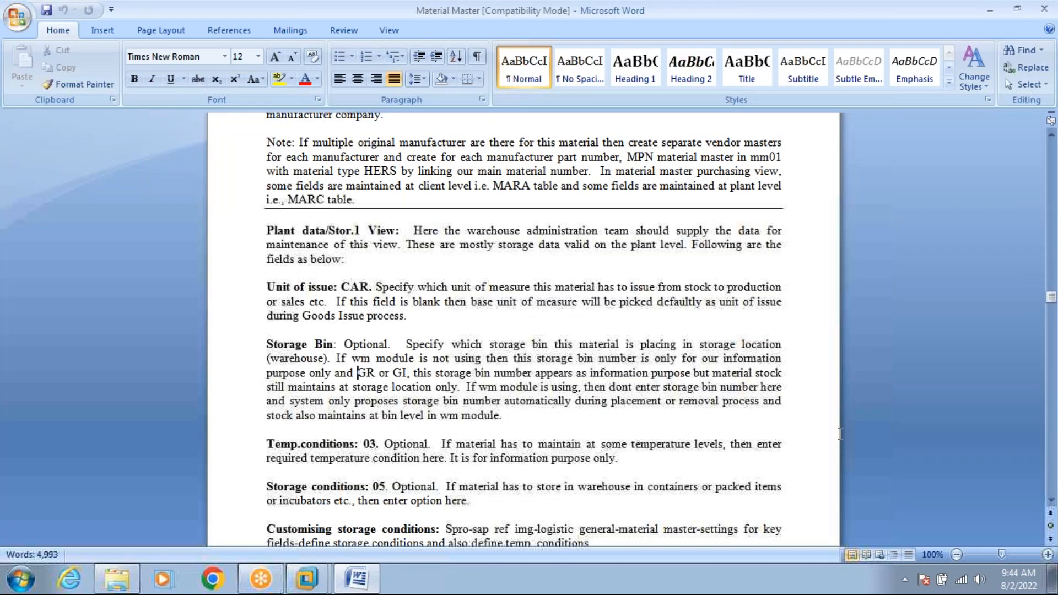
{"action": "scroll", "coordinate": [1050, 507], "scroll_direction": "down", "scroll_amount": 3}
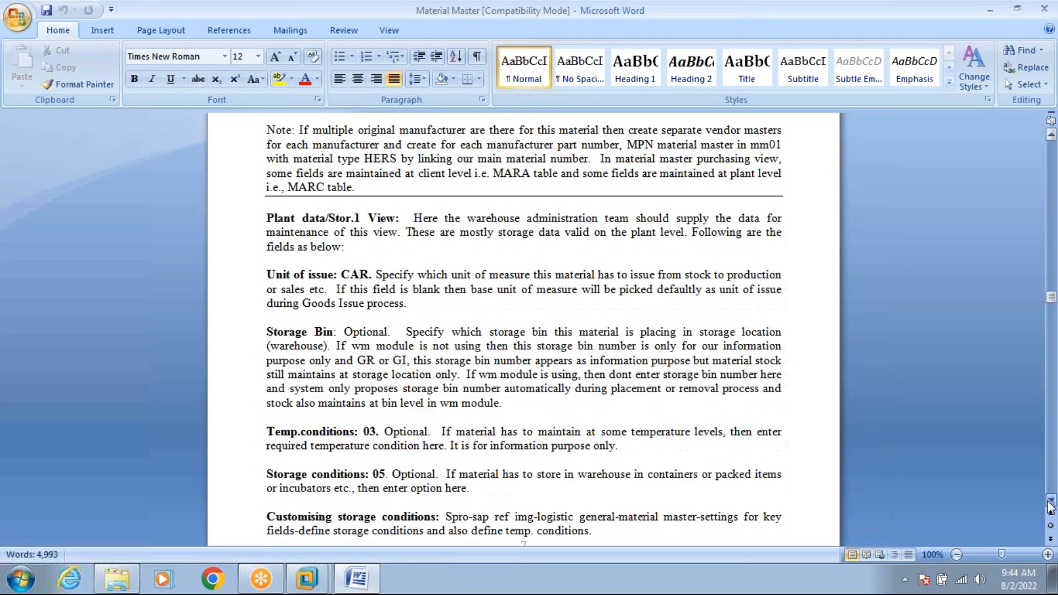
{"action": "scroll", "coordinate": [1049, 507], "scroll_direction": "down", "scroll_amount": 4}
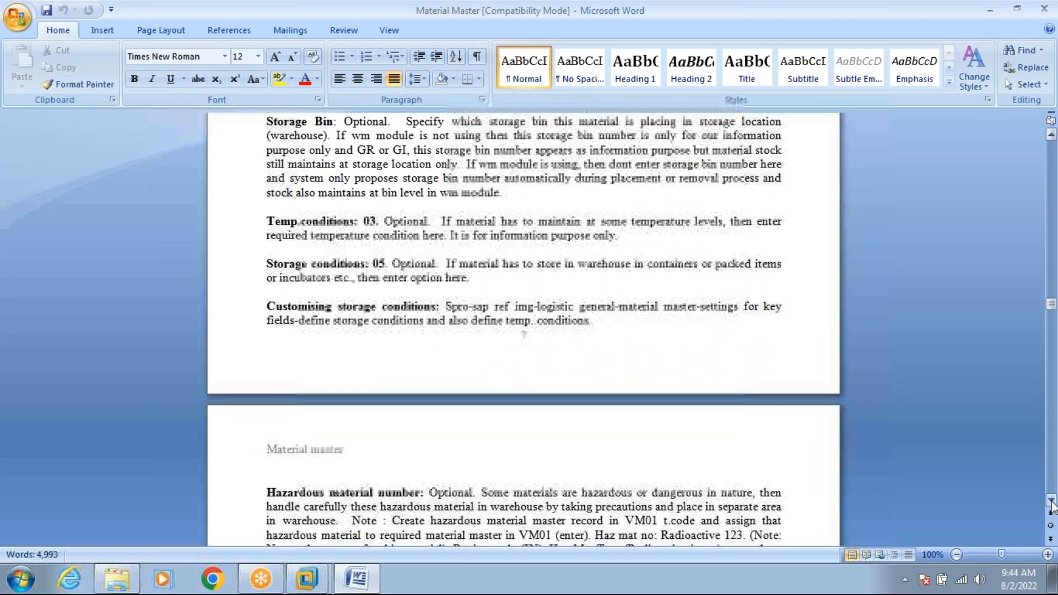
{"action": "scroll", "coordinate": [1050, 504], "scroll_direction": "down", "scroll_amount": 6}
{"action": "scroll", "coordinate": [1051, 504], "scroll_direction": "down", "scroll_amount": 5}
{"action": "scroll", "coordinate": [1051, 505], "scroll_direction": "down", "scroll_amount": 5}
{"action": "scroll", "coordinate": [1050, 505], "scroll_direction": "down", "scroll_amount": 5}
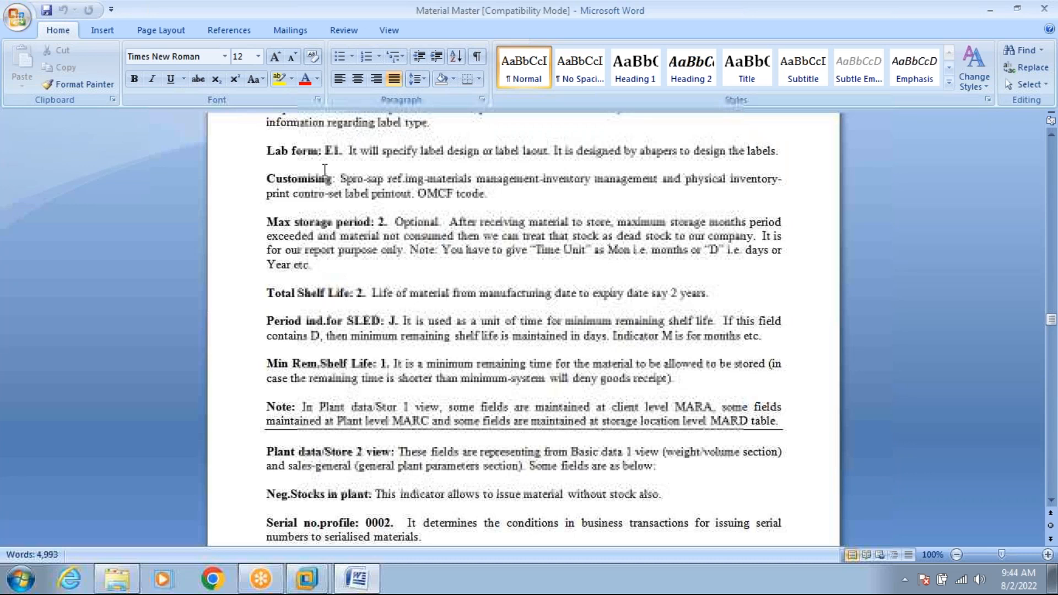
{"action": "left_click", "coordinate": [307, 180]}
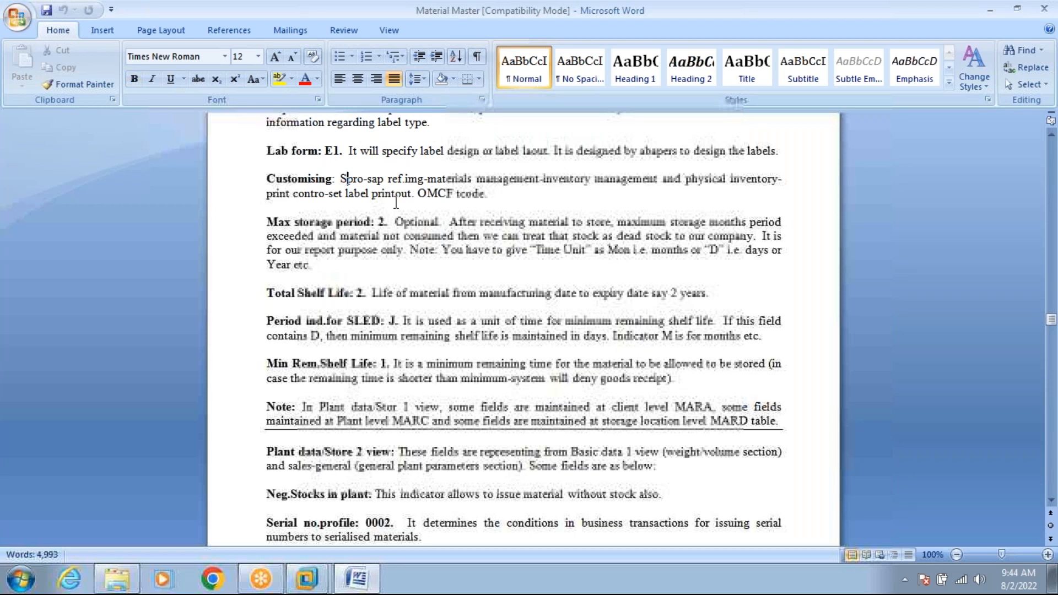
{"action": "left_click", "coordinate": [487, 198]}
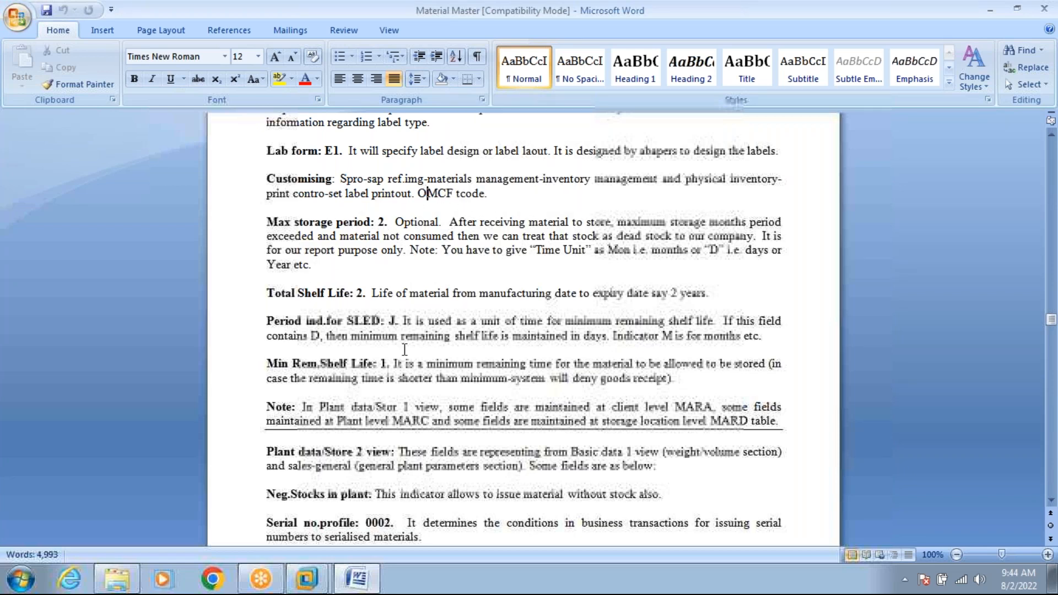
Examine the Accounting 1 view notes on valuation class, price control indicators and the moving average price example
{"action": "left_click", "coordinate": [1051, 501]}
{"action": "left_click", "coordinate": [1051, 501]}
{"action": "left_click", "coordinate": [1050, 501]}
{"action": "left_click", "coordinate": [1051, 502]}
{"action": "left_click", "coordinate": [1051, 502]}
{"action": "left_click", "coordinate": [1050, 502]}
{"action": "left_click", "coordinate": [1051, 502]}
{"action": "left_click", "coordinate": [1050, 501]}
{"action": "left_click", "coordinate": [1051, 501]}
{"action": "left_click", "coordinate": [1051, 501]}
{"action": "left_click", "coordinate": [1051, 501]}
{"action": "left_click", "coordinate": [1051, 501]}
{"action": "left_click", "coordinate": [1051, 501]}
{"action": "left_click", "coordinate": [1050, 501]}
{"action": "left_click", "coordinate": [1051, 501]}
{"action": "left_click", "coordinate": [1050, 502]}
{"action": "left_click", "coordinate": [1051, 501]}
{"action": "left_click", "coordinate": [1051, 501]}
{"action": "left_click", "coordinate": [1051, 502]}
{"action": "left_click", "coordinate": [1051, 502]}
{"action": "left_click", "coordinate": [1051, 502]}
{"action": "left_click", "coordinate": [1050, 501]}
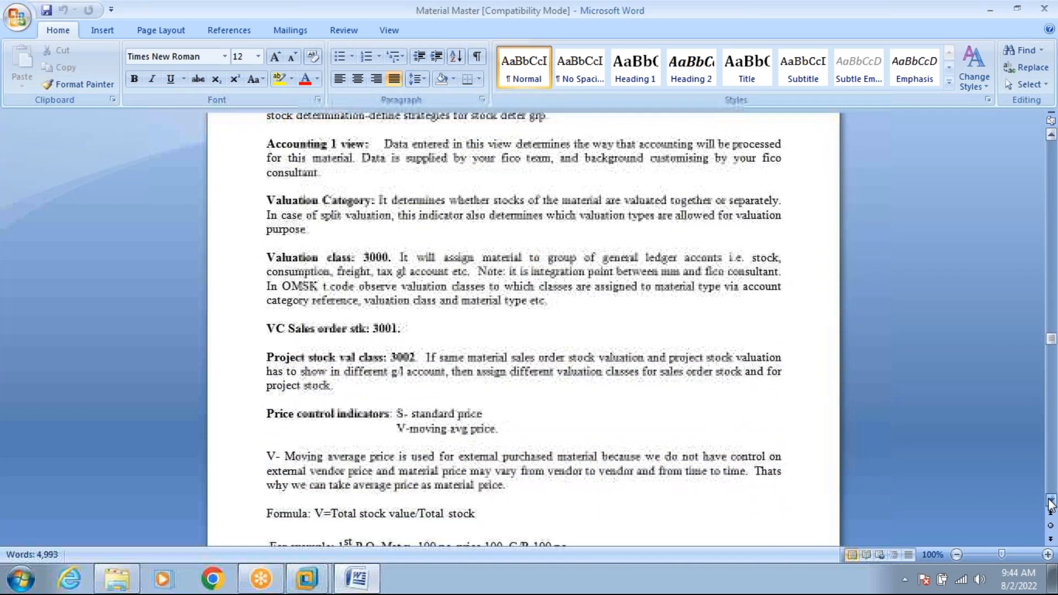
{"action": "left_click", "coordinate": [1051, 502]}
{"action": "left_click", "coordinate": [1051, 501]}
{"action": "left_click", "coordinate": [1051, 501]}
{"action": "left_click", "coordinate": [1050, 502]}
{"action": "left_click", "coordinate": [1050, 501]}
{"action": "left_click", "coordinate": [1050, 501]}
{"action": "left_click", "coordinate": [1051, 501]}
{"action": "left_click", "coordinate": [1050, 502]}
{"action": "left_click", "coordinate": [1051, 502]}
{"action": "left_click", "coordinate": [1051, 501]}
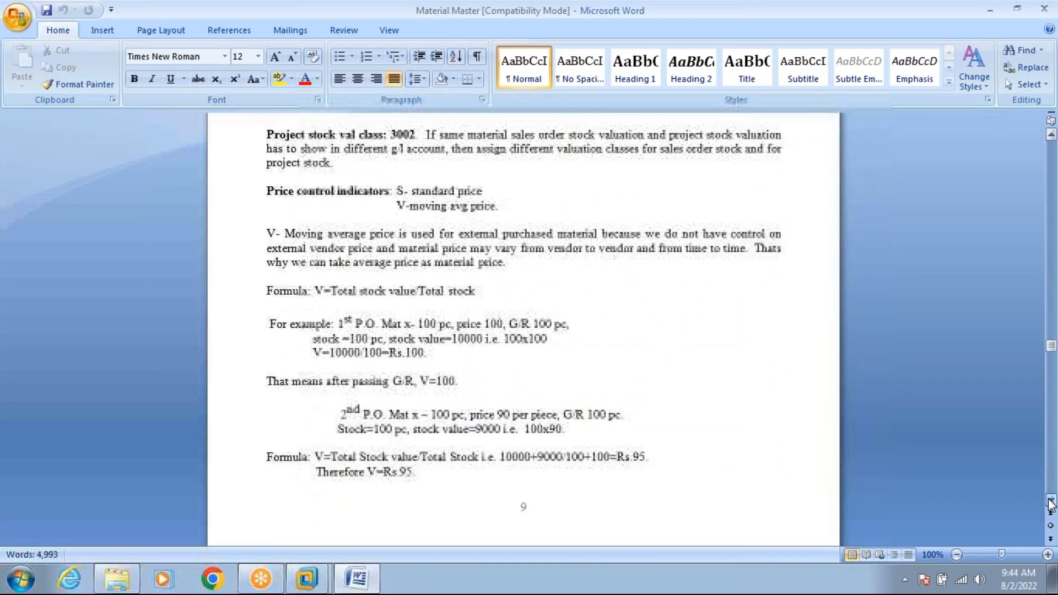
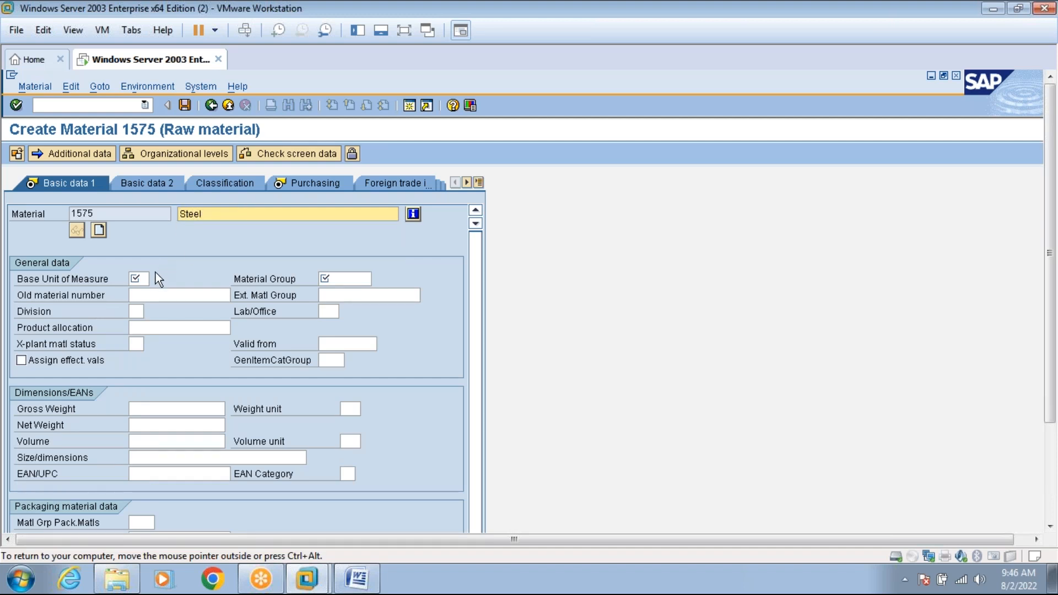
Enter base unit of measure KG and material group 004 for Steel, and continue to the Purchasing view
{"action": "left_click", "coordinate": [137, 279]}
{"action": "type", "text": "kg"}
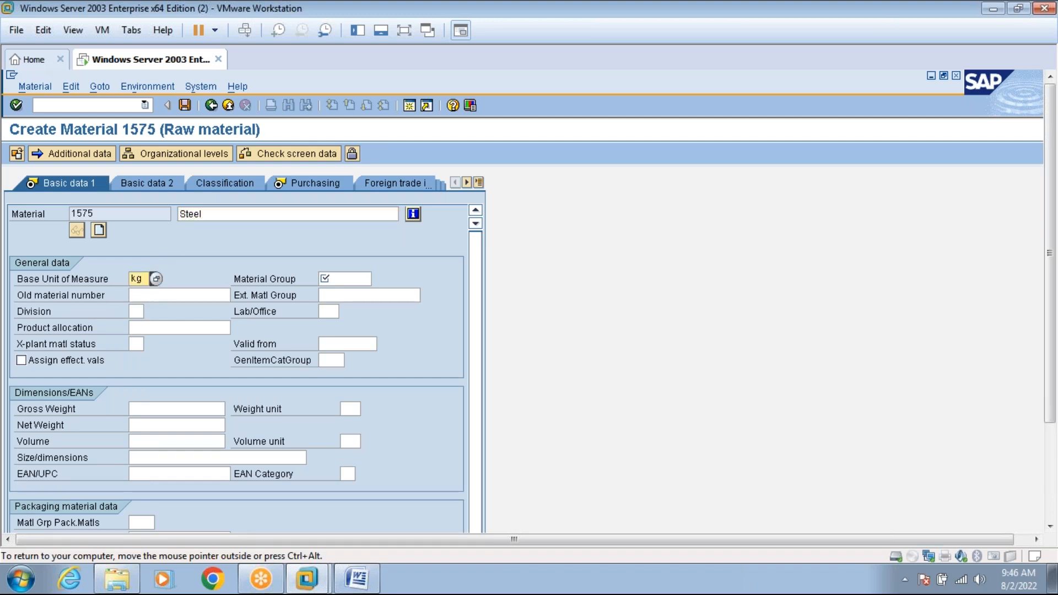
{"action": "left_click", "coordinate": [365, 281]}
{"action": "type", "text": "004"}
{"action": "key", "text": "Return"}
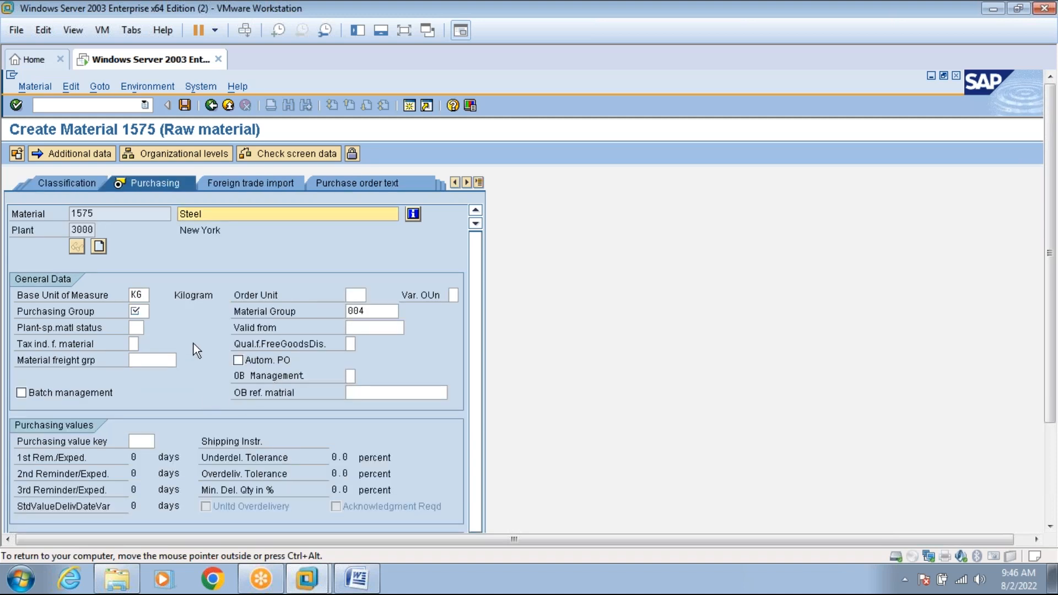
Enter purchasing group PRA and continue through the Plant data/stor. 1 view to the Accounting 1 view
{"action": "left_click", "coordinate": [146, 313]}
{"action": "type", "text": "pra"}
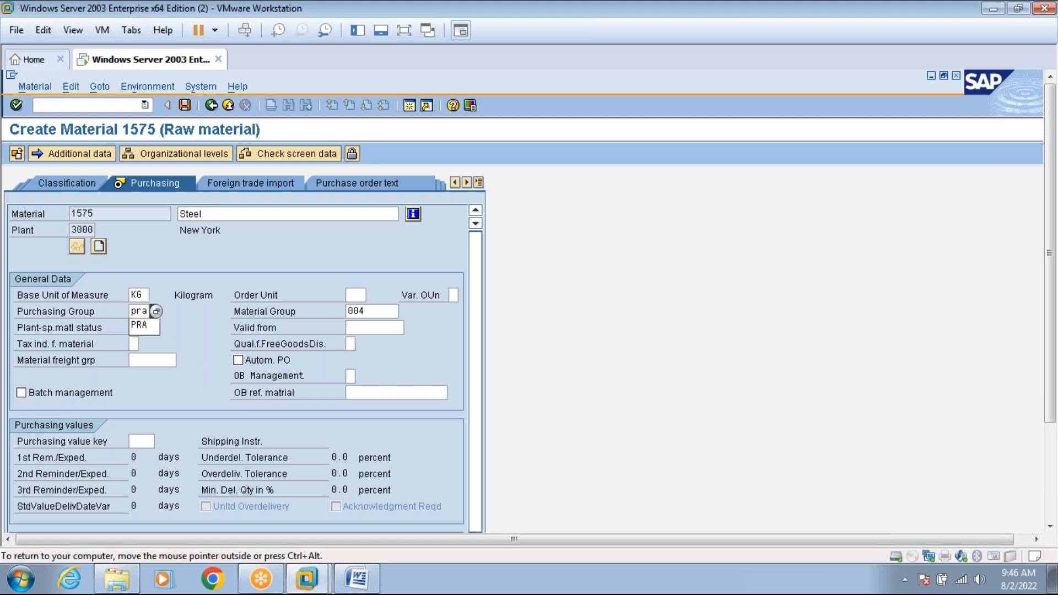
{"action": "key", "text": "Return"}
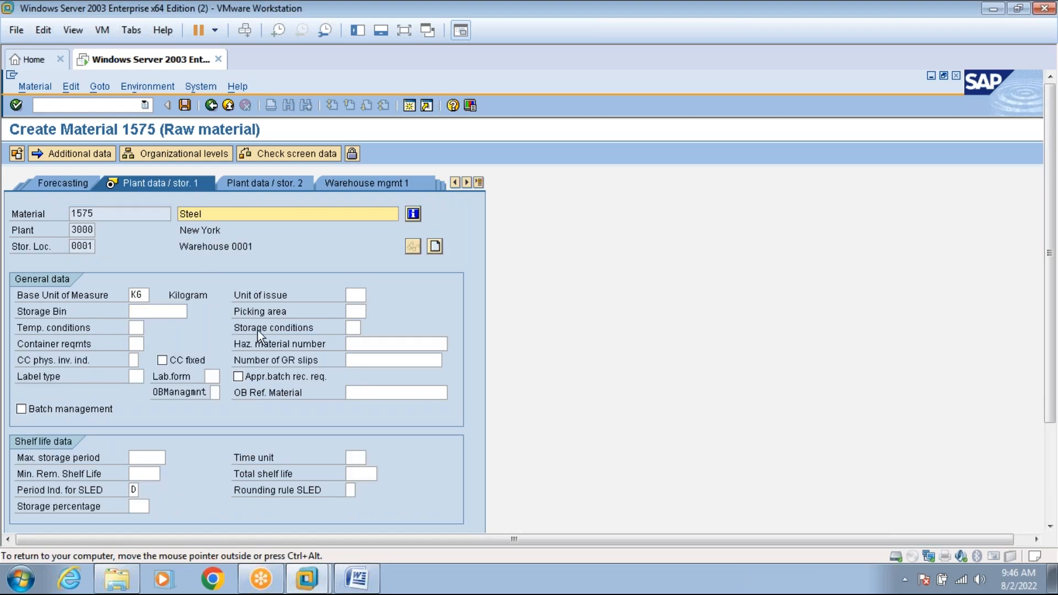
{"action": "key", "text": "Return"}
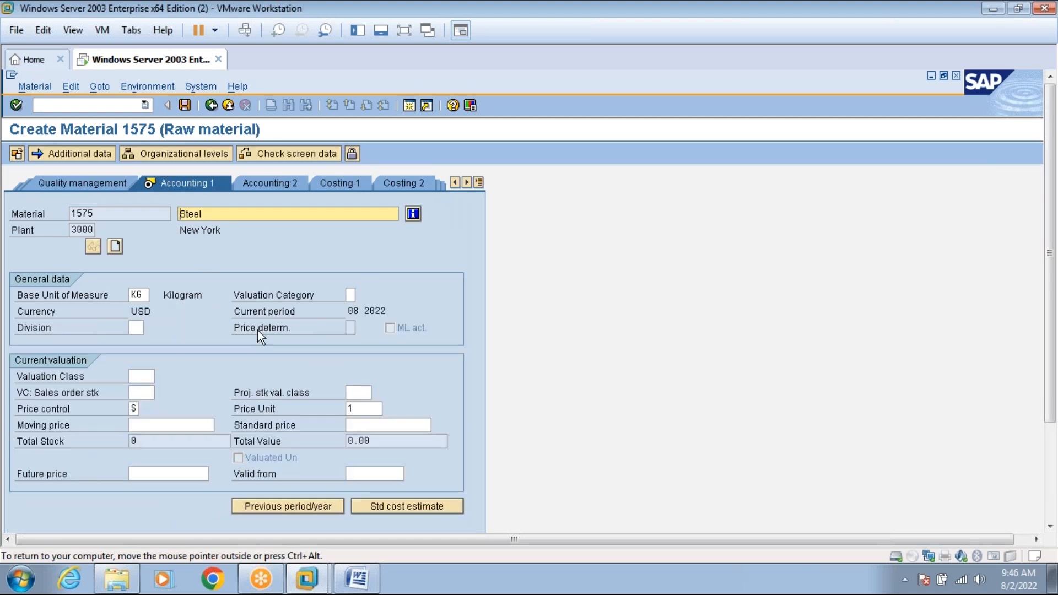
Enter valuation class 3000, clear it again and try to continue with the Valuation Class field empty
{"action": "left_click", "coordinate": [144, 375]}
{"action": "type", "text": "3000"}
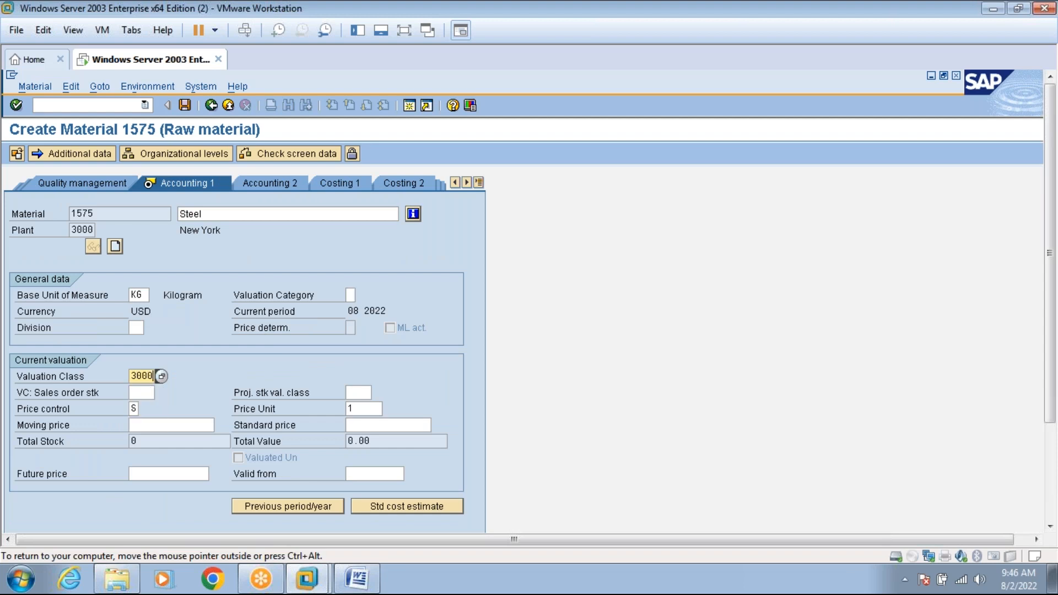
{"action": "key", "text": "BackSpace"}
{"action": "key", "text": "BackSpace"}
{"action": "key", "text": "BackSpace"}
{"action": "key", "text": "BackSpace"}
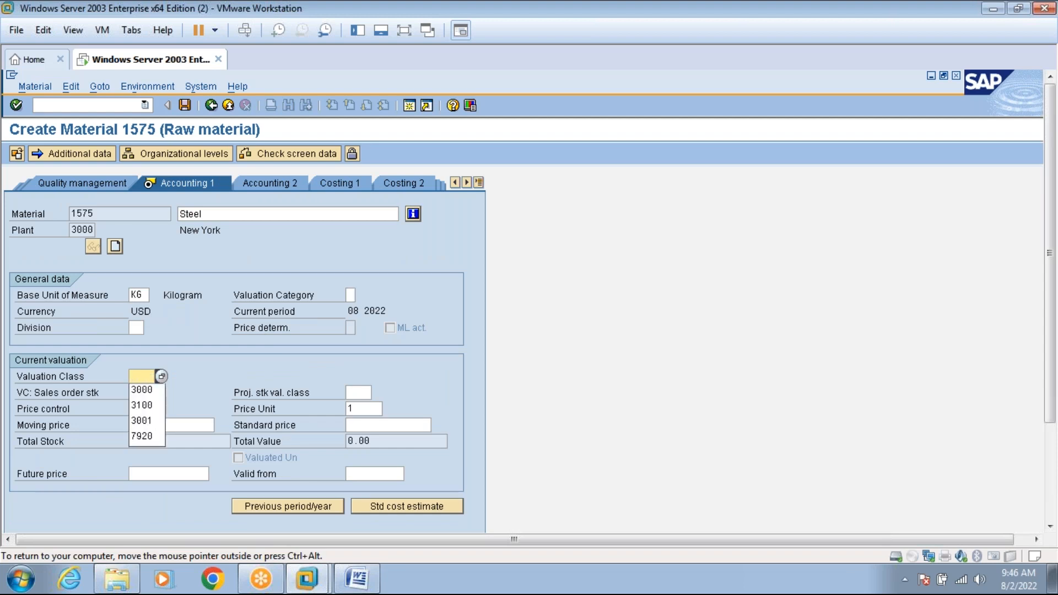
{"action": "key", "text": "Return"}
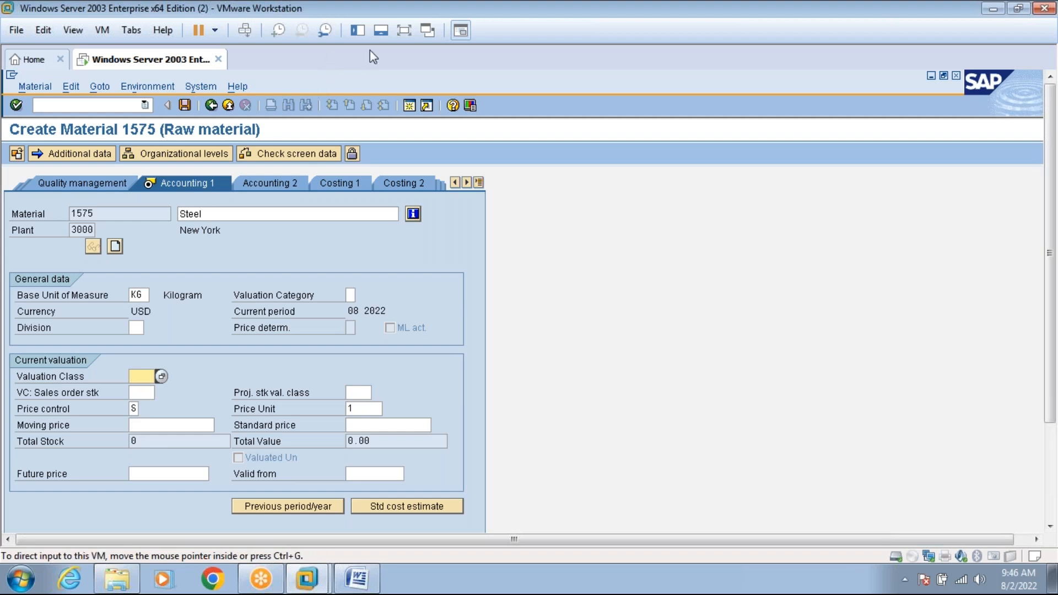
{"action": "left_click", "coordinate": [404, 30]}
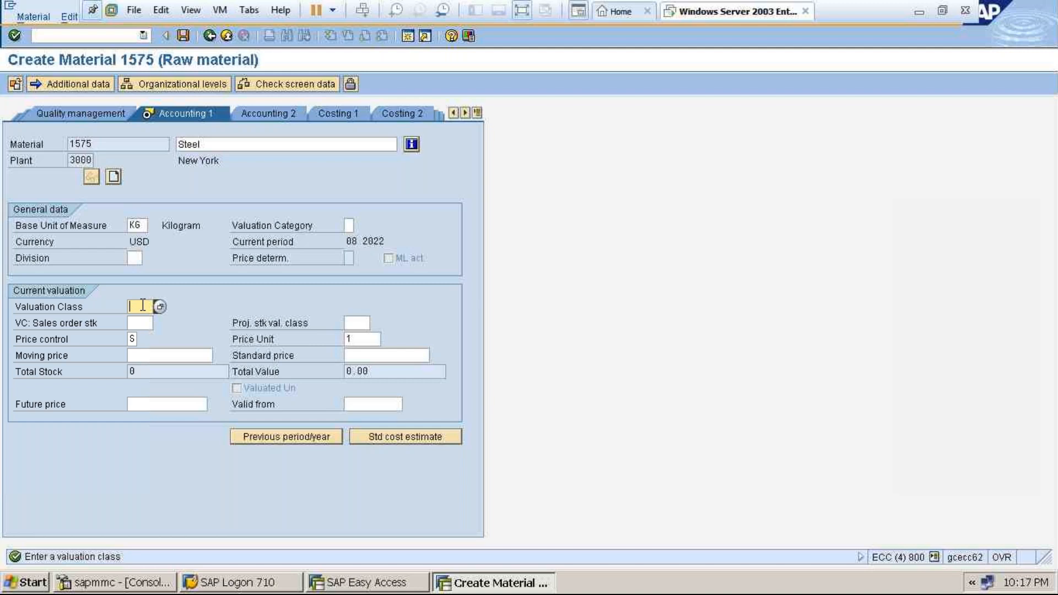
Enter valuation class 3000 and check the first purchase order's moving average price example in the Word notes
{"action": "type", "text": "3000"}
{"action": "left_click", "coordinate": [521, 10]}
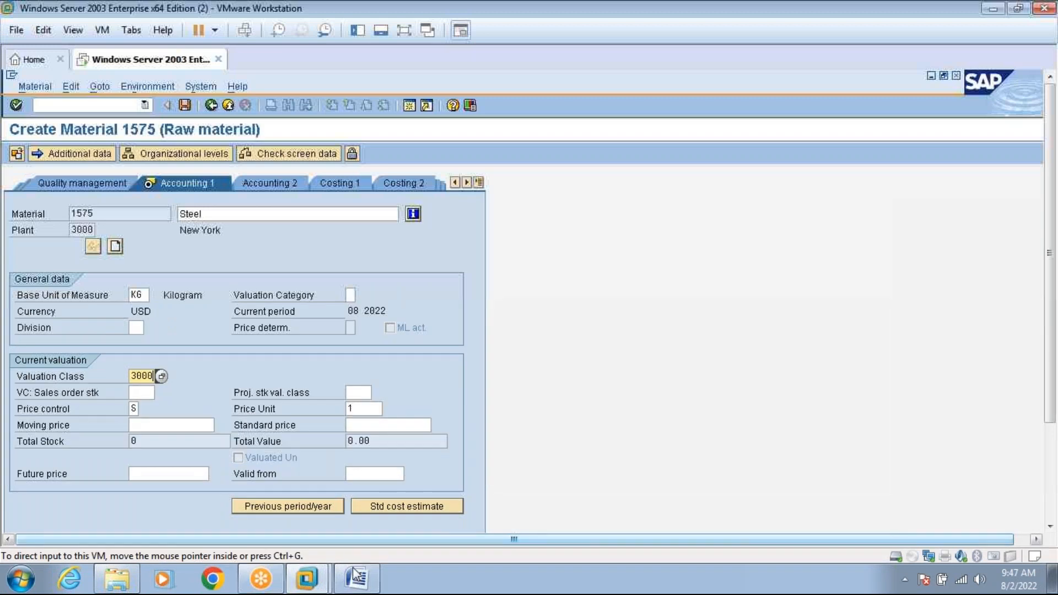
{"action": "left_click", "coordinate": [355, 577]}
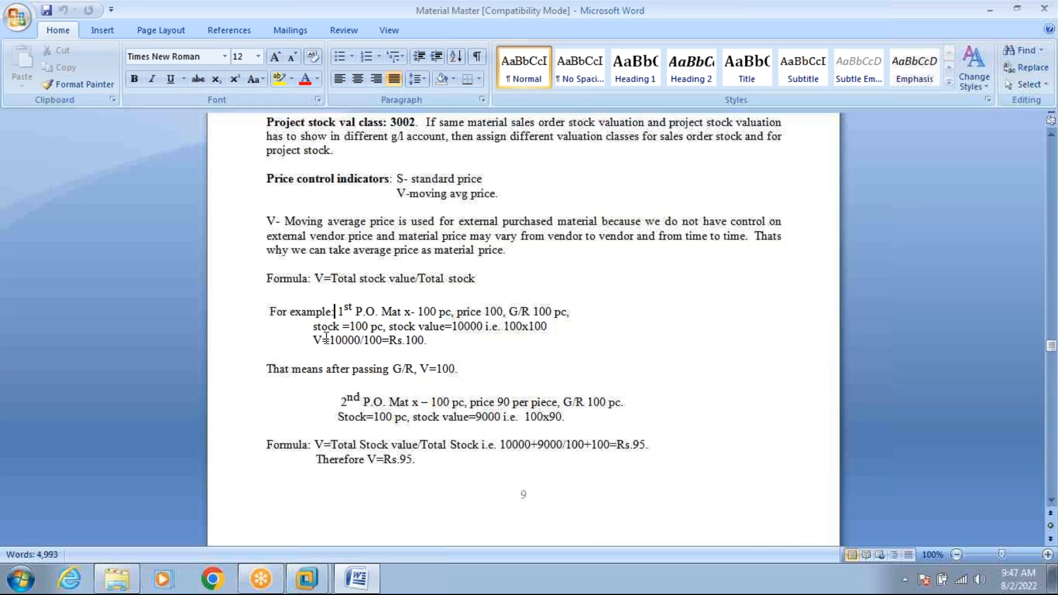
{"action": "left_click", "coordinate": [371, 584]}
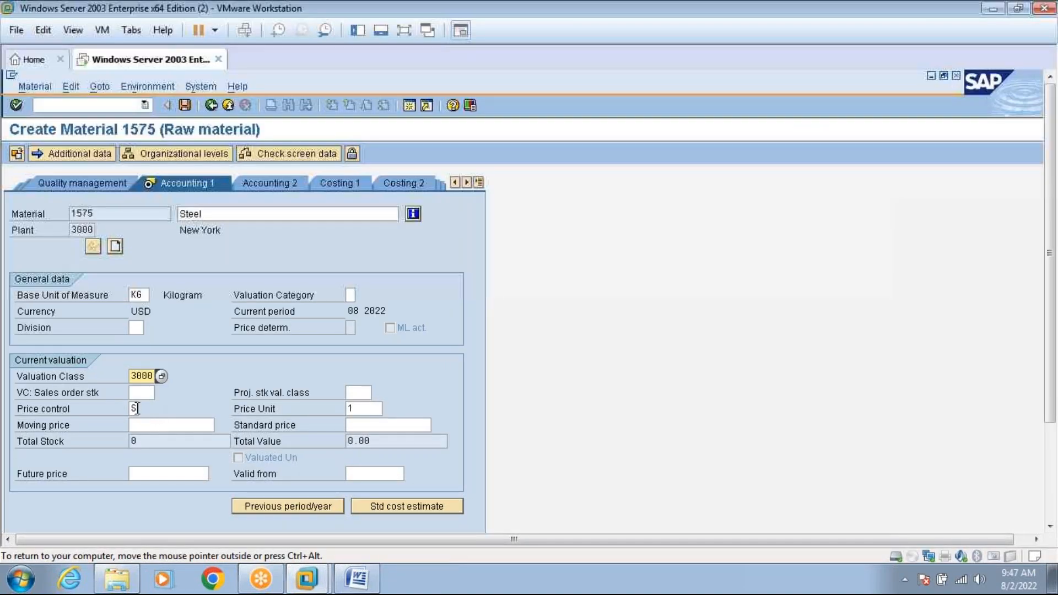
Set the Price control to V with a Moving price of 1000, and finish creating material 1575
{"action": "left_click", "coordinate": [134, 409]}
{"action": "type", "text": "V"}
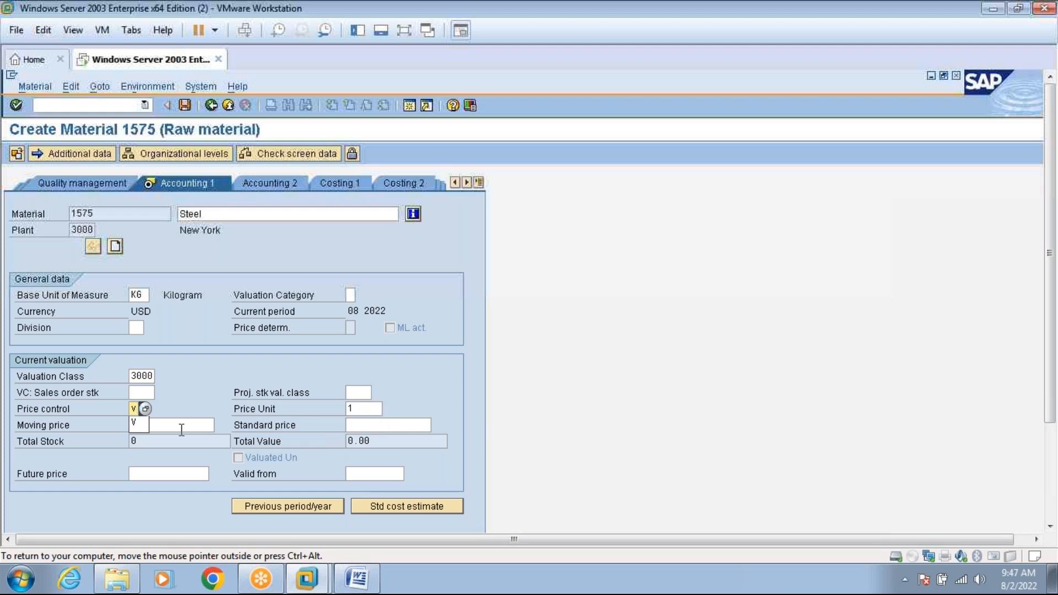
{"action": "left_click", "coordinate": [175, 425]}
{"action": "type", "text": "1000"}
{"action": "key", "text": "Return"}
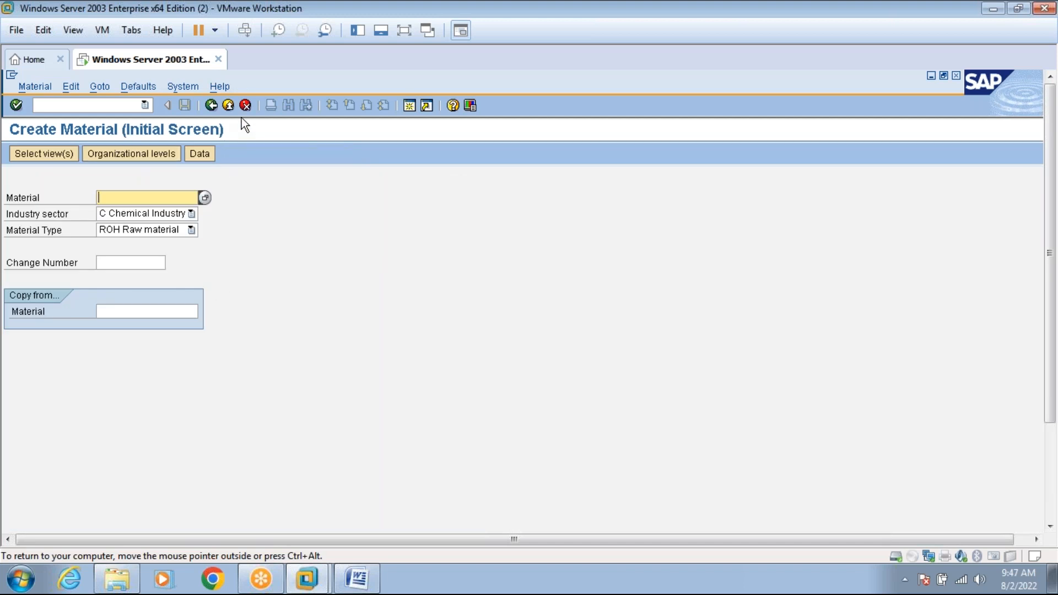
Exit material creation and open the Create Purchase Order transaction
{"action": "left_click", "coordinate": [228, 105]}
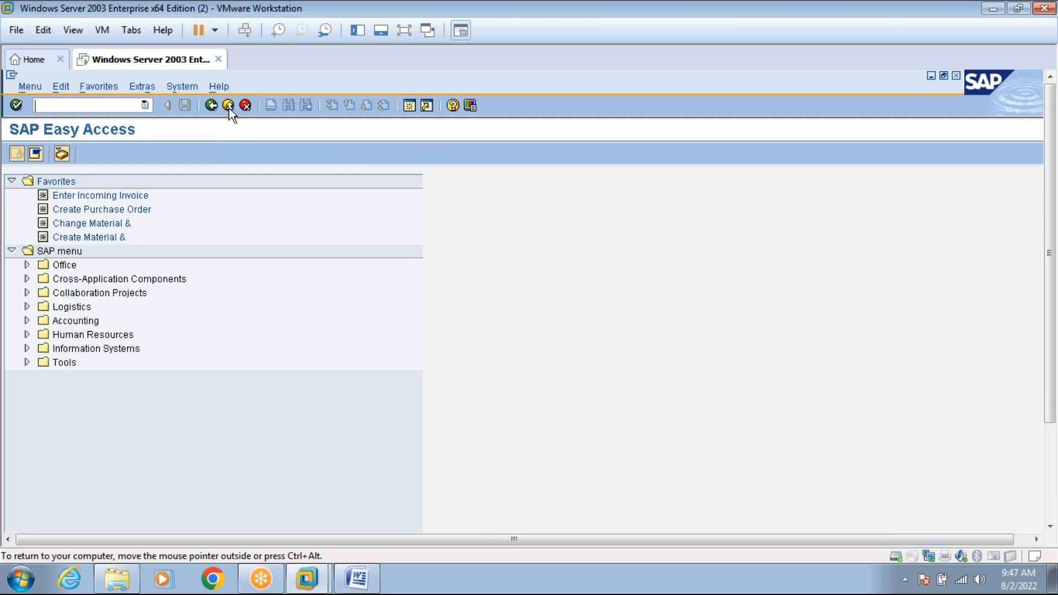
{"action": "left_click", "coordinate": [118, 105]}
{"action": "type", "text": "me"}
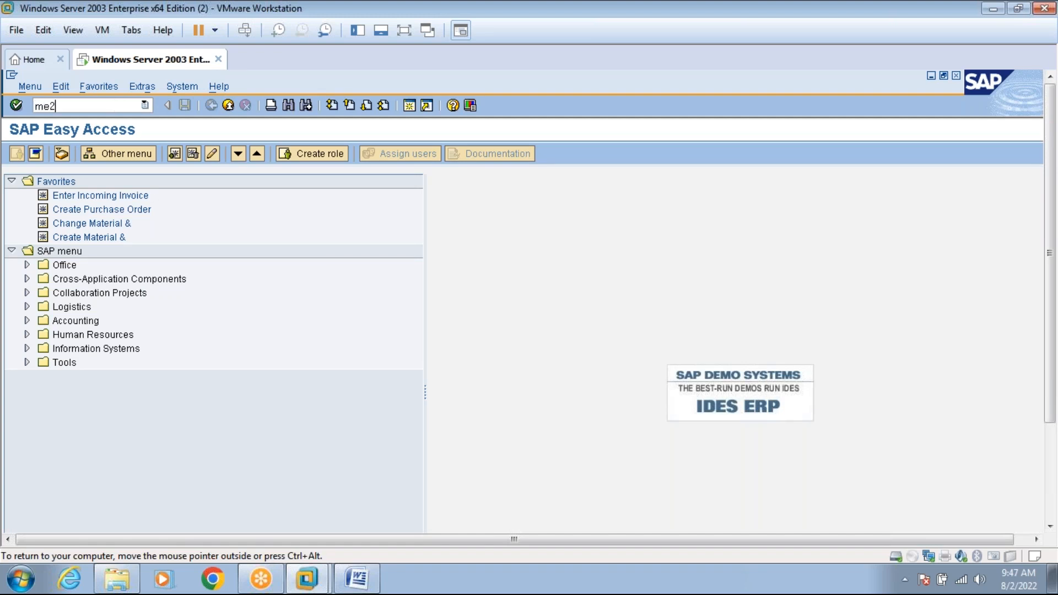
{"action": "key", "text": "Return"}
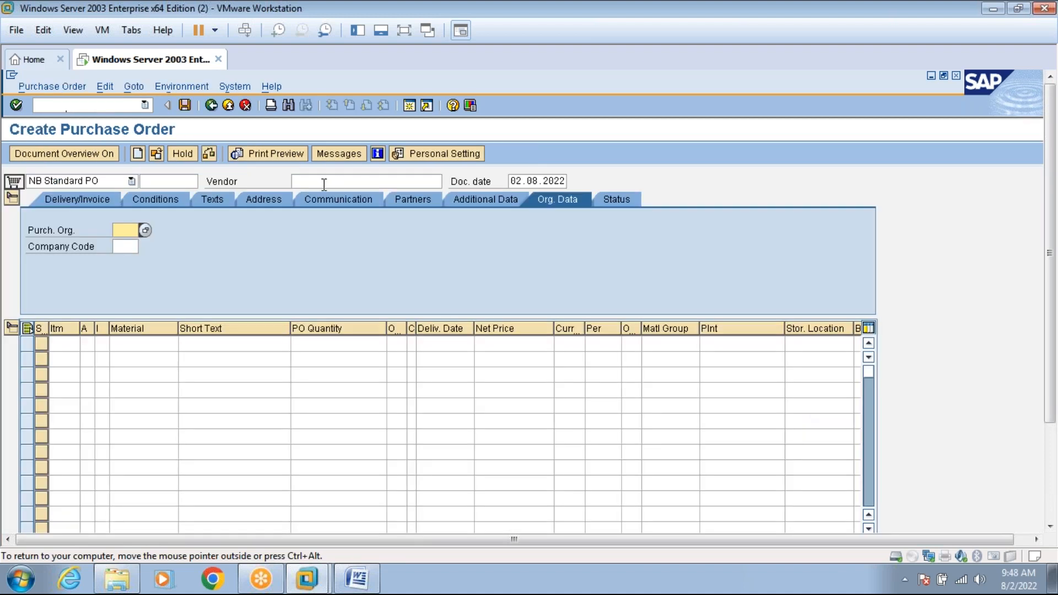
Fill in the purchase order header with vendor 3000, purchasing organization 3000 and purchasing group PRA
{"action": "left_click", "coordinate": [324, 182]}
{"action": "type", "text": "3000"}
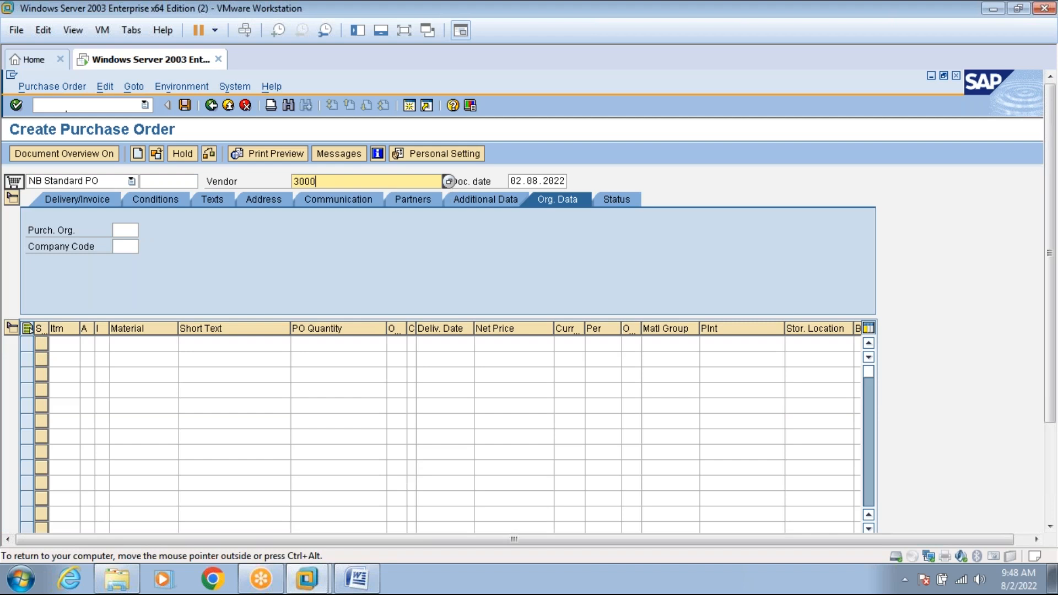
{"action": "key", "text": "Return"}
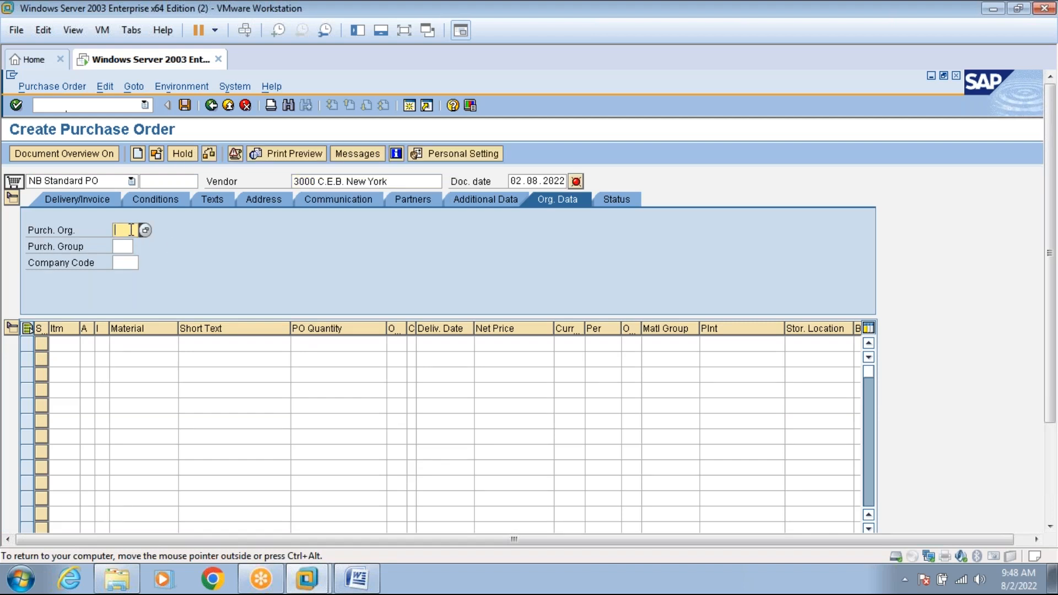
{"action": "type", "text": "3000"}
{"action": "left_click", "coordinate": [126, 243]}
{"action": "type", "text": "PRA"}
{"action": "key", "text": "Return"}
Add material 1575 as the order item with a PO quantity of 100 KG, following the first purchase order example in the Word notes
{"action": "left_click", "coordinate": [132, 343]}
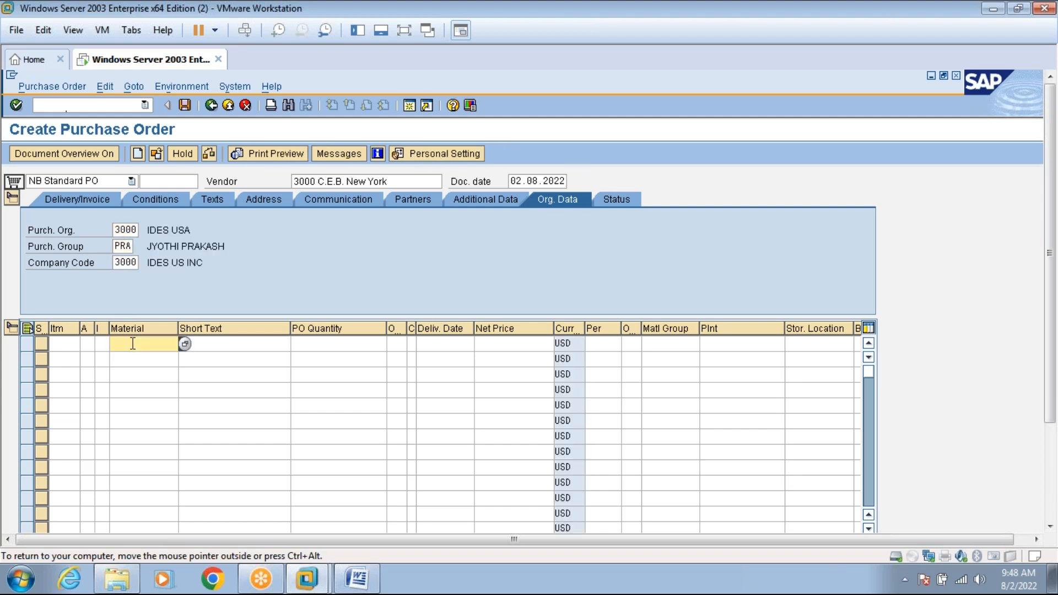
{"action": "type", "text": "1575"}
{"action": "key", "text": "Return"}
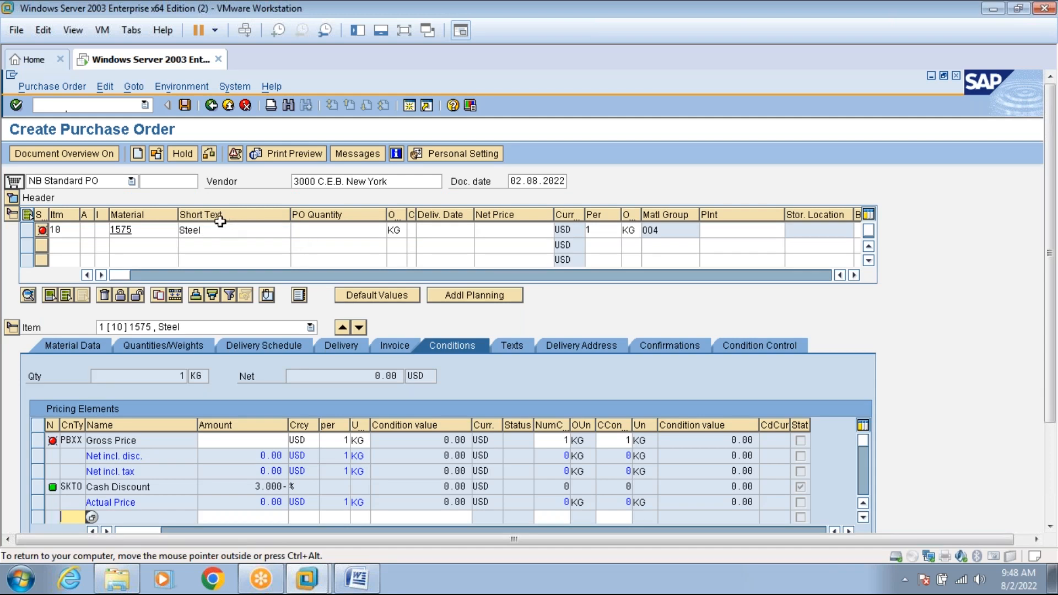
{"action": "left_click", "coordinate": [329, 232]}
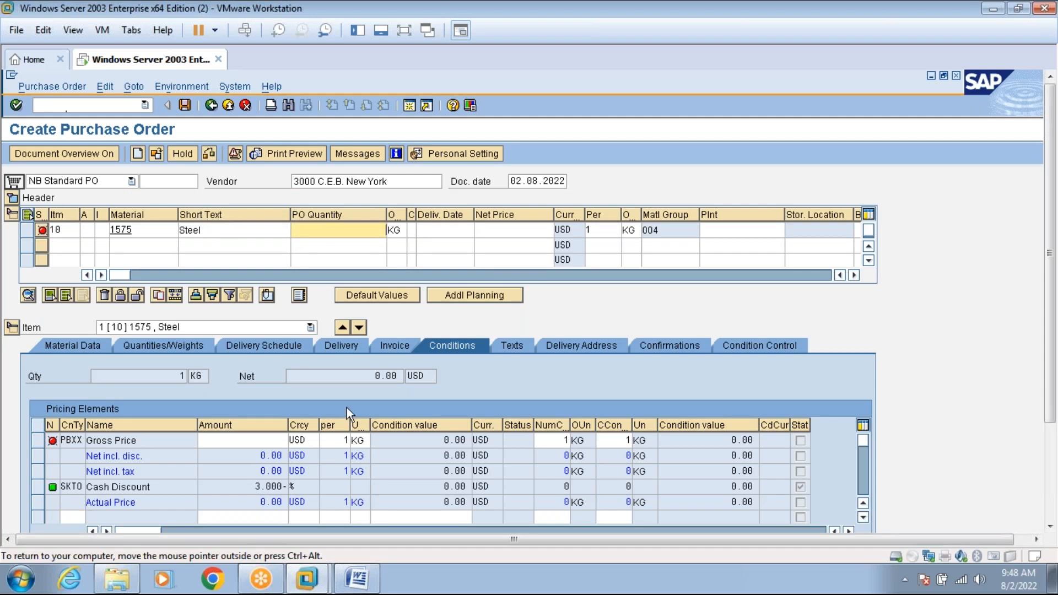
{"action": "left_click", "coordinate": [359, 579]}
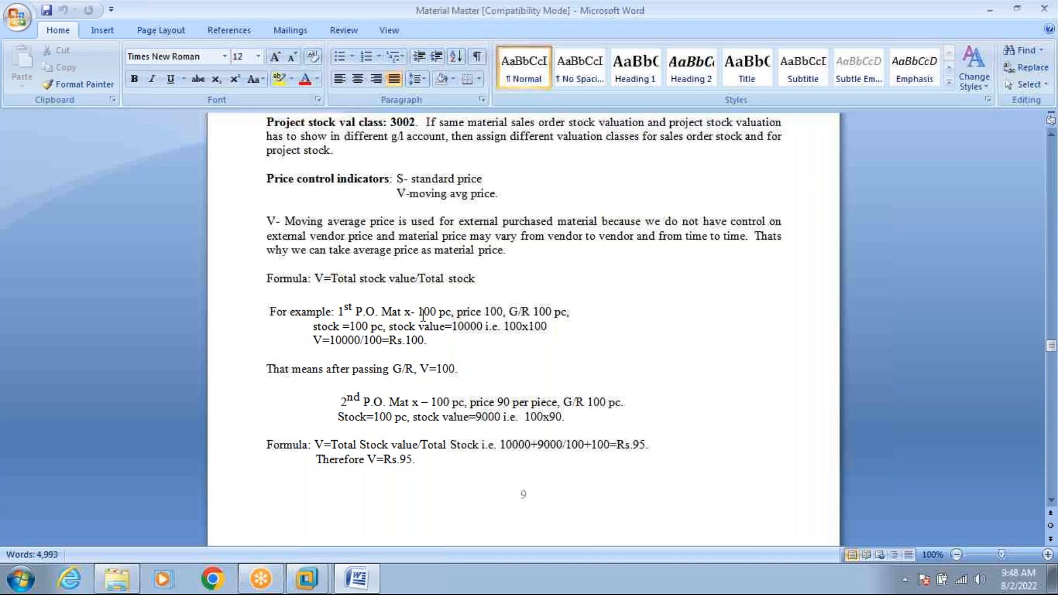
{"action": "left_click", "coordinate": [364, 581]}
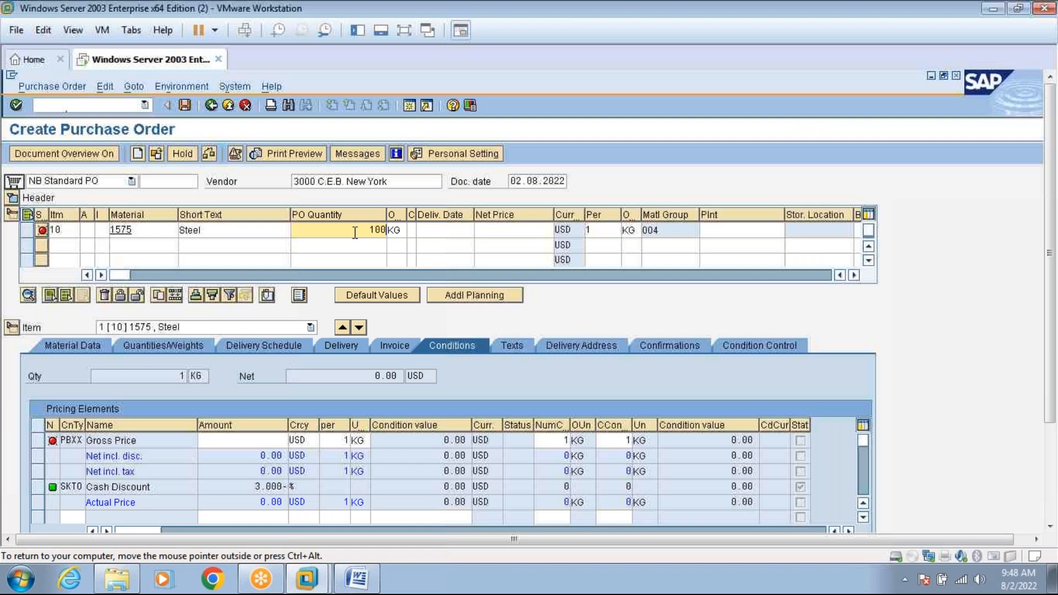
Check the first example's price in the Word notes and set the item's net price to 100 USD
{"action": "left_click", "coordinate": [376, 583]}
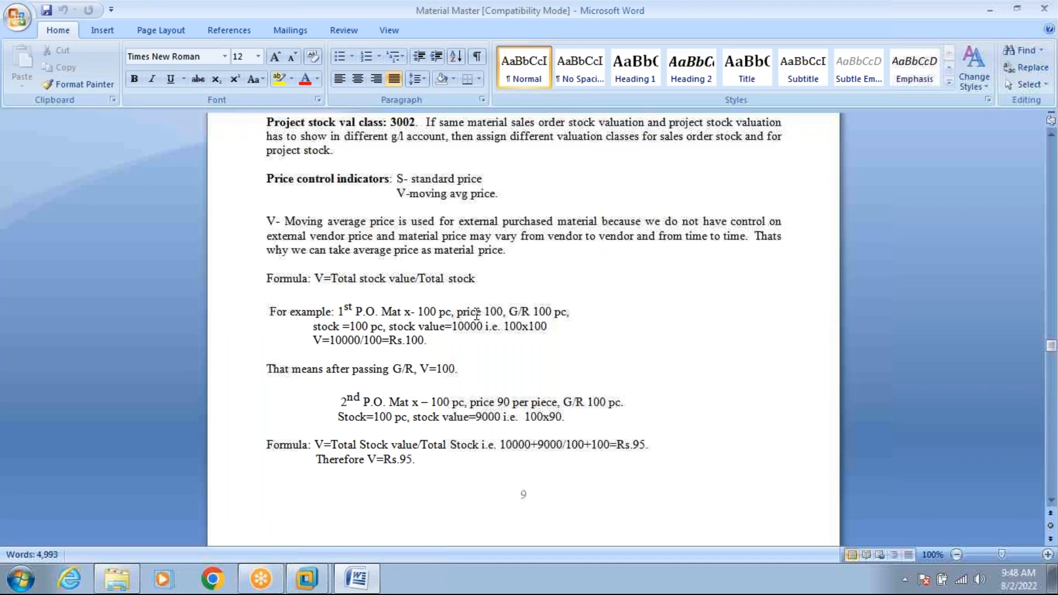
{"action": "left_click", "coordinate": [363, 577]}
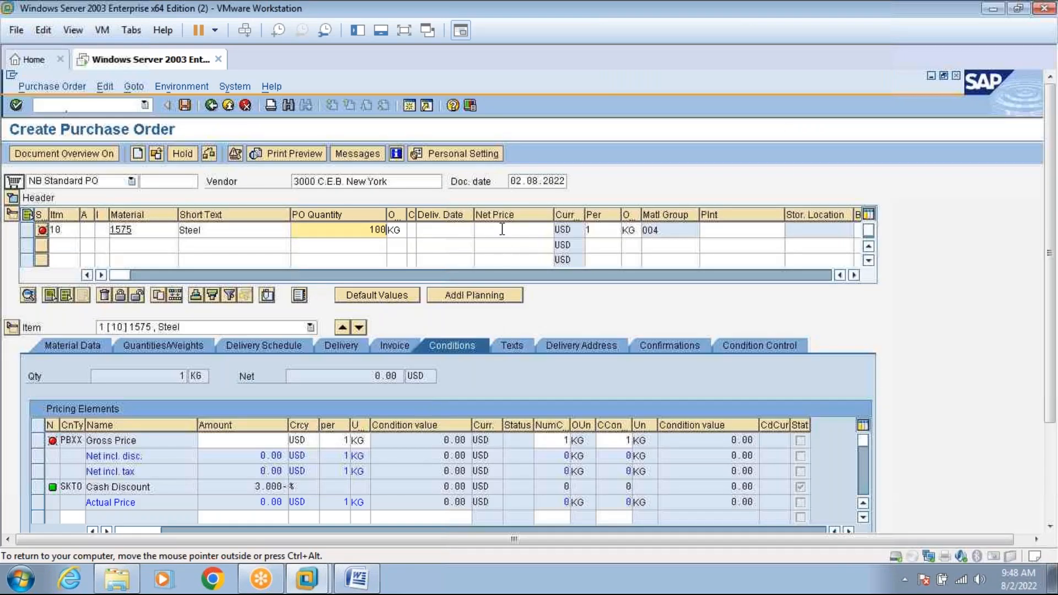
{"action": "left_click", "coordinate": [502, 229]}
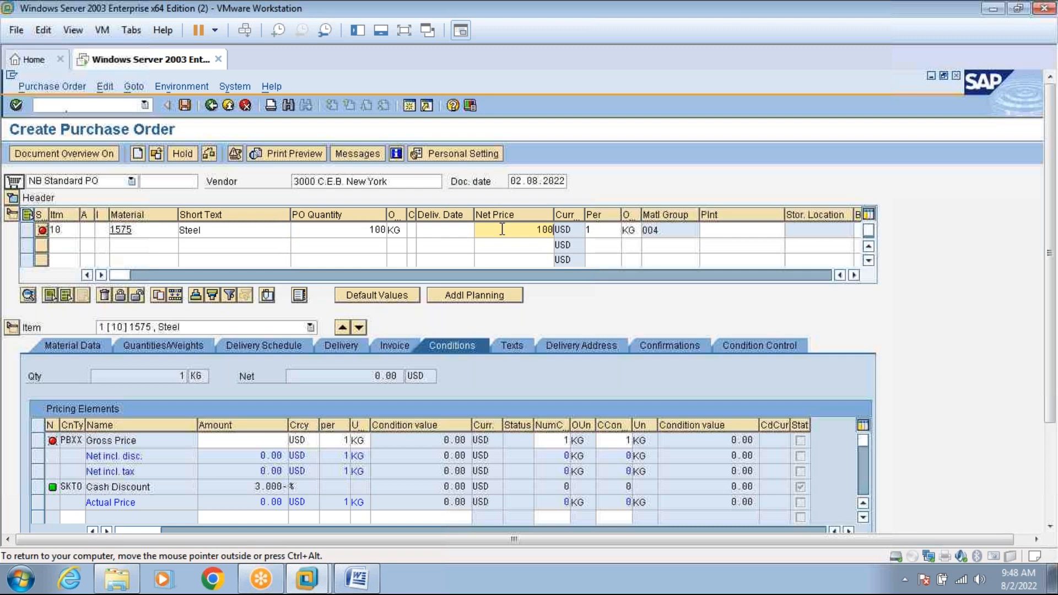
{"action": "left_click", "coordinate": [356, 582]}
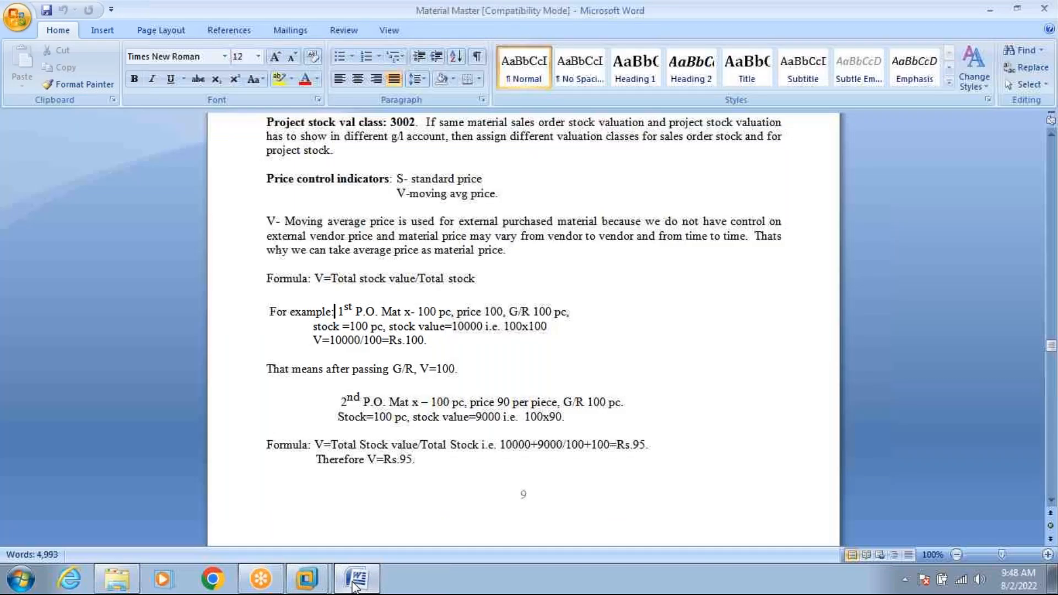
{"action": "left_click", "coordinate": [356, 581]}
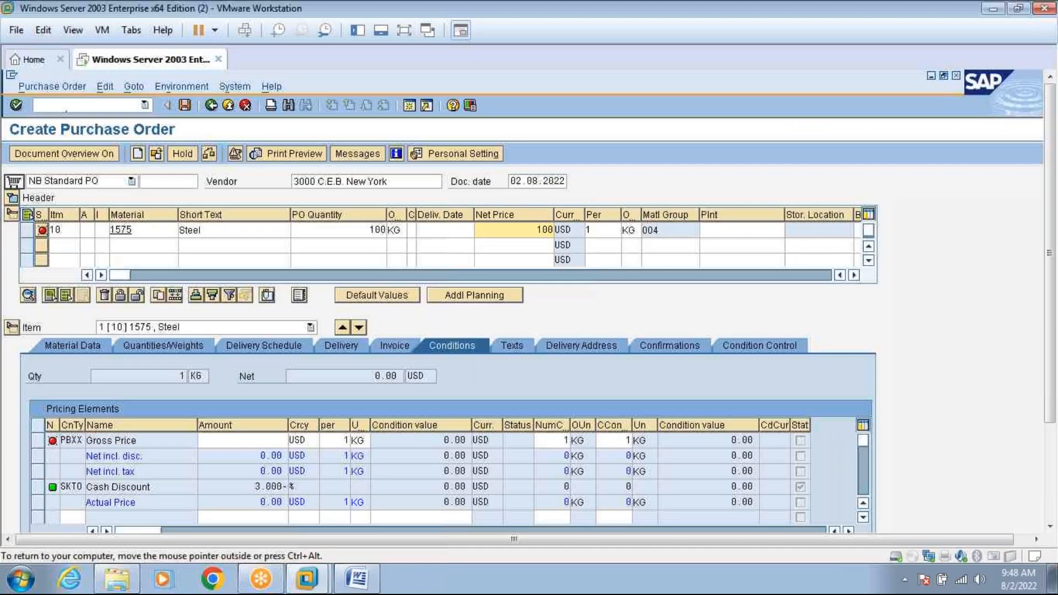
Assign plant 3000 and storage location 0001 to the material 1575 item
{"action": "left_click", "coordinate": [718, 229]}
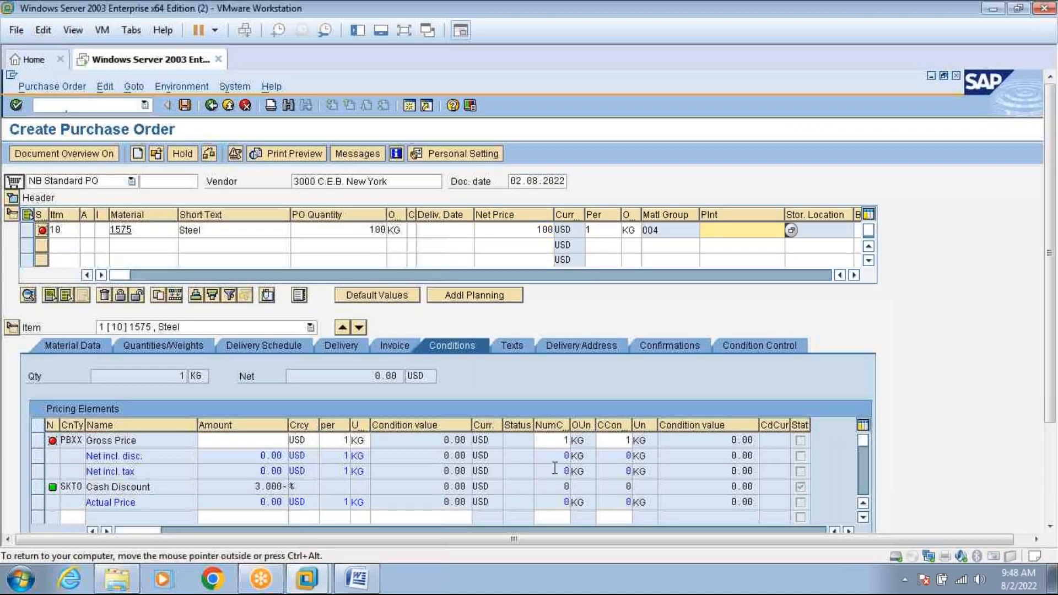
{"action": "left_click", "coordinate": [374, 583]}
{"action": "left_click", "coordinate": [358, 579]}
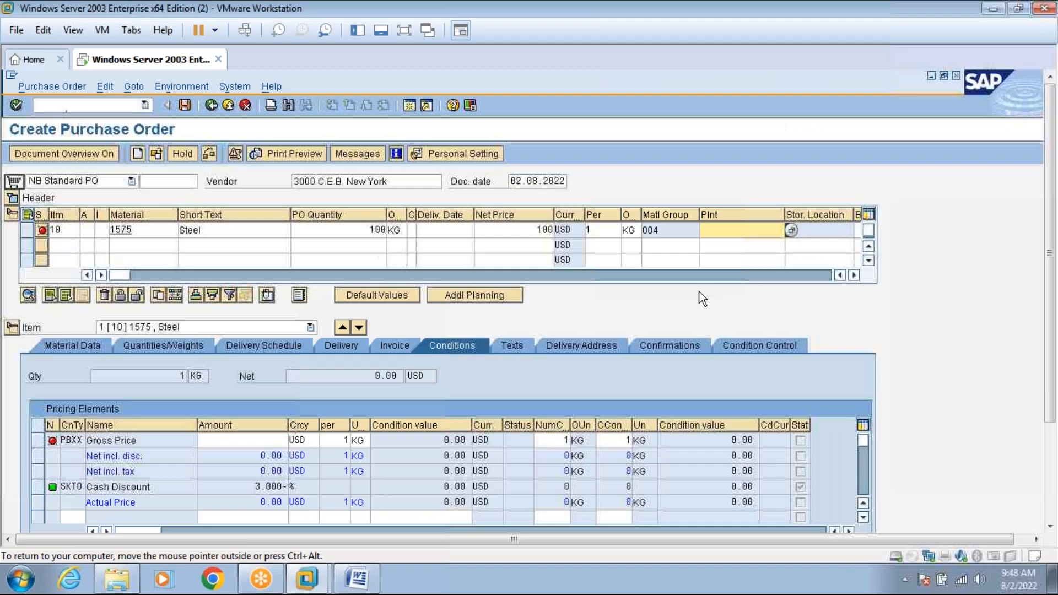
{"action": "type", "text": "3000"}
{"action": "key", "text": "Return"}
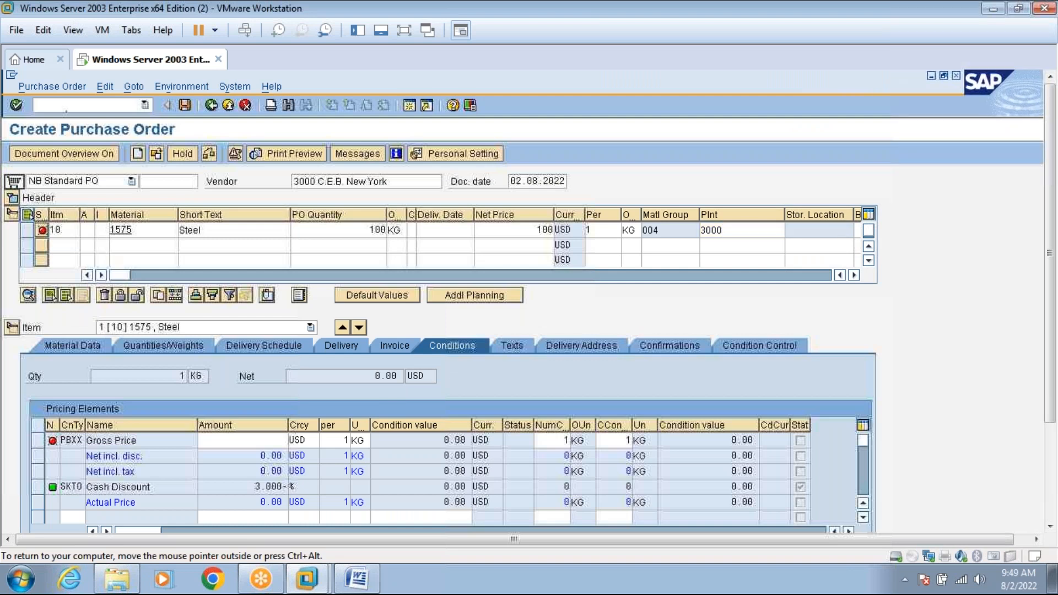
{"action": "left_click", "coordinate": [808, 232]}
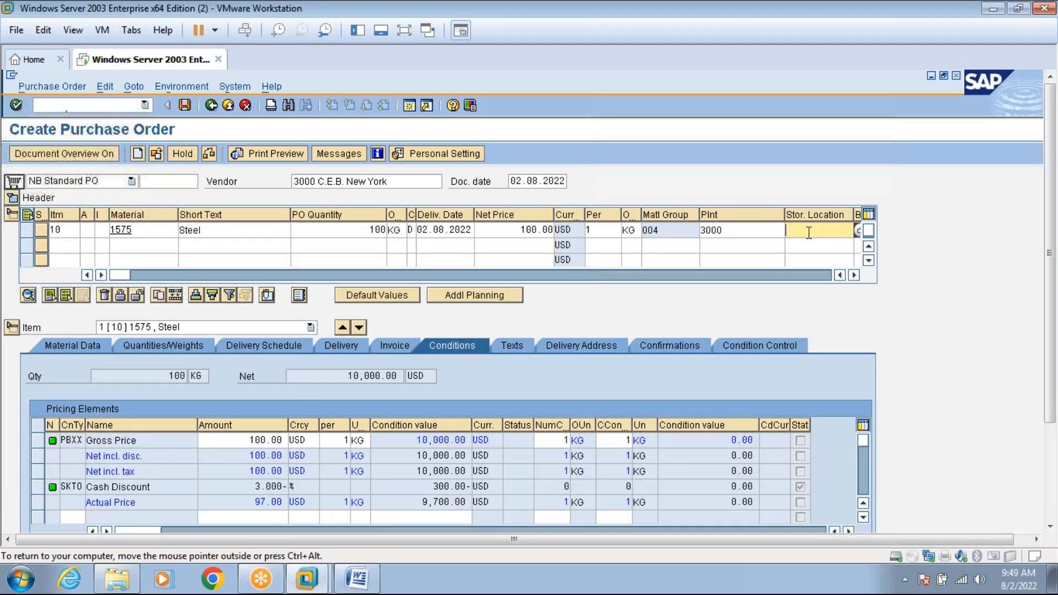
{"action": "type", "text": "0001"}
{"action": "key", "text": "Return"}
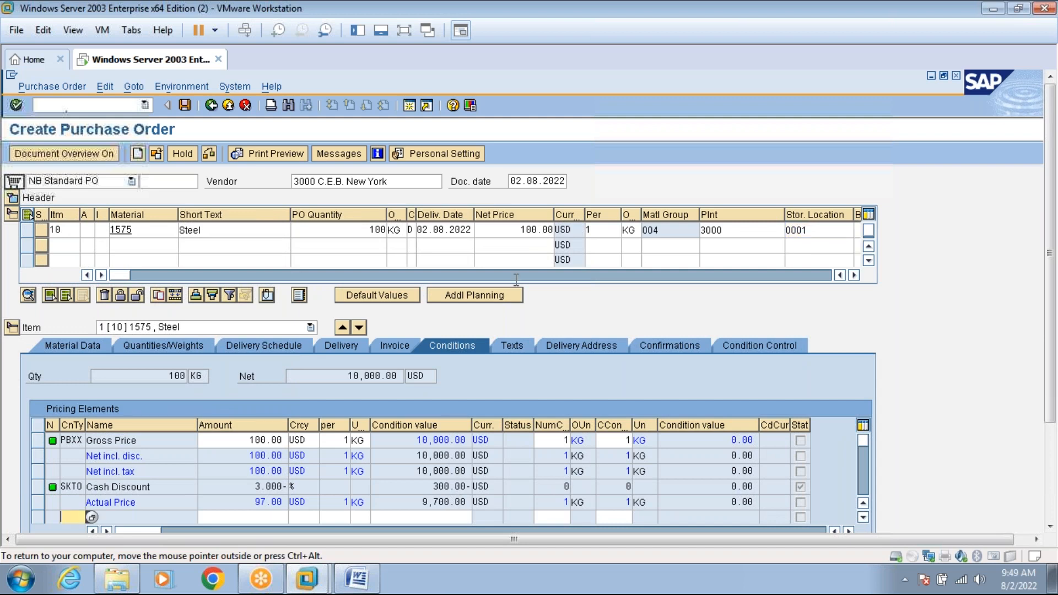
Compare the item's net value and PO quantity with the moving average price formula and first example in the Word notes
{"action": "left_click", "coordinate": [353, 380]}
{"action": "left_click_drag", "start_coordinate": [348, 377], "coordinate": [401, 376]}
{"action": "left_click", "coordinate": [401, 376]}
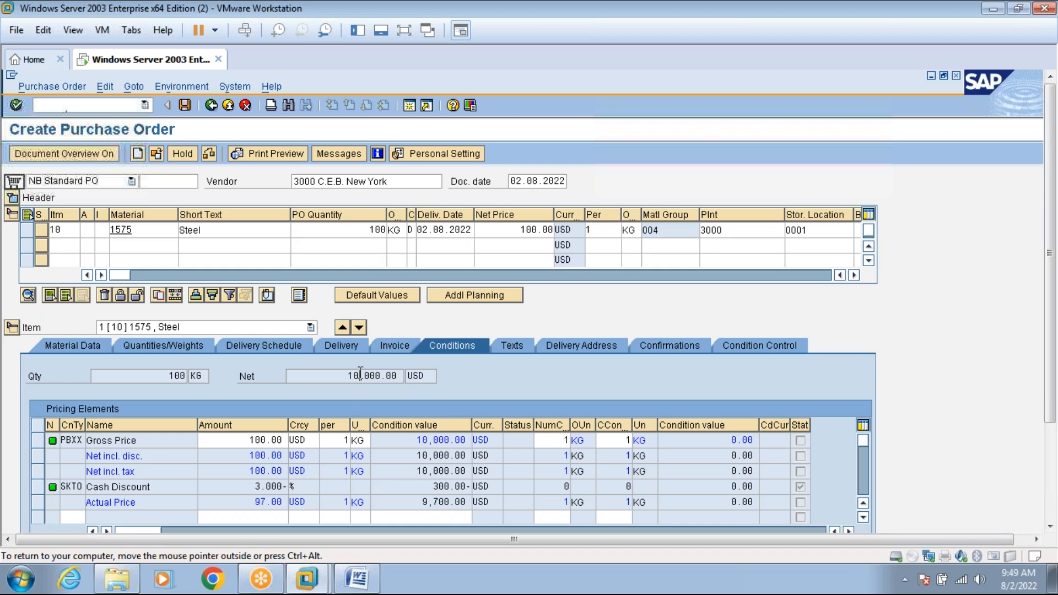
{"action": "left_click", "coordinate": [356, 578]}
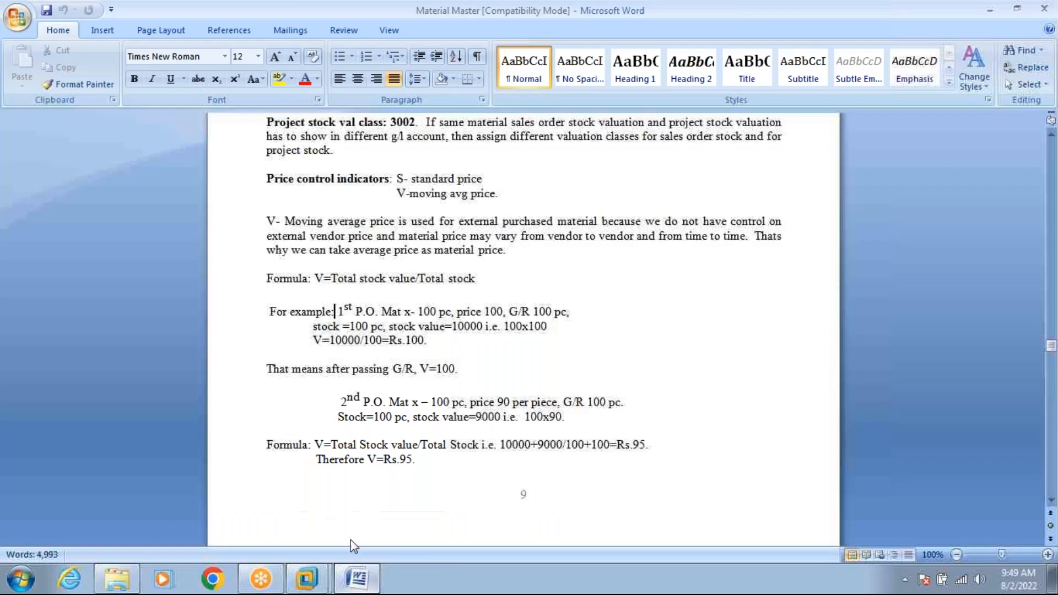
{"action": "left_click", "coordinate": [334, 312]}
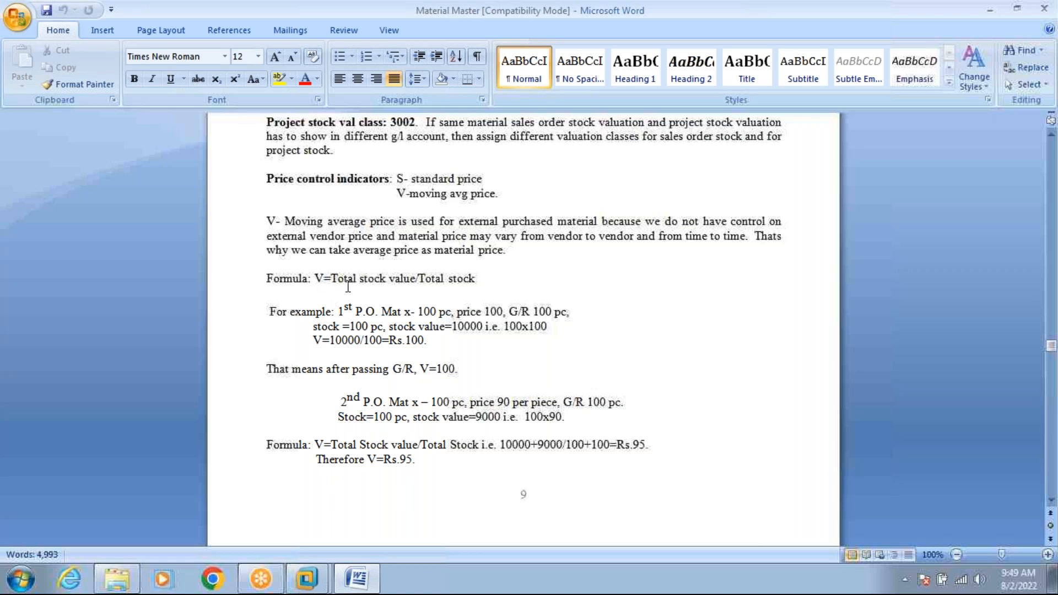
{"action": "left_click", "coordinate": [432, 279]}
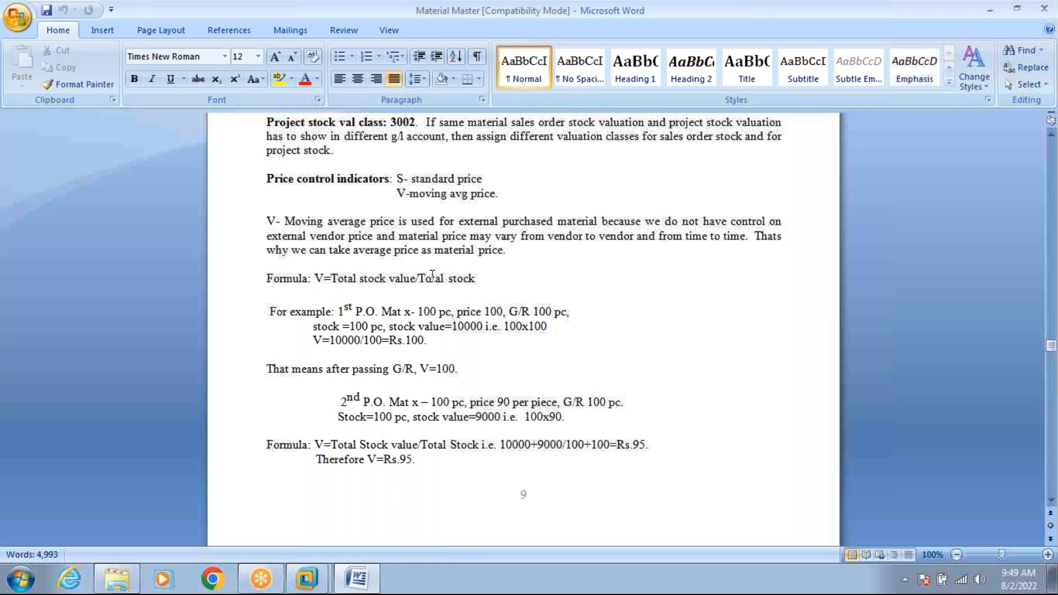
{"action": "left_click", "coordinate": [364, 580]}
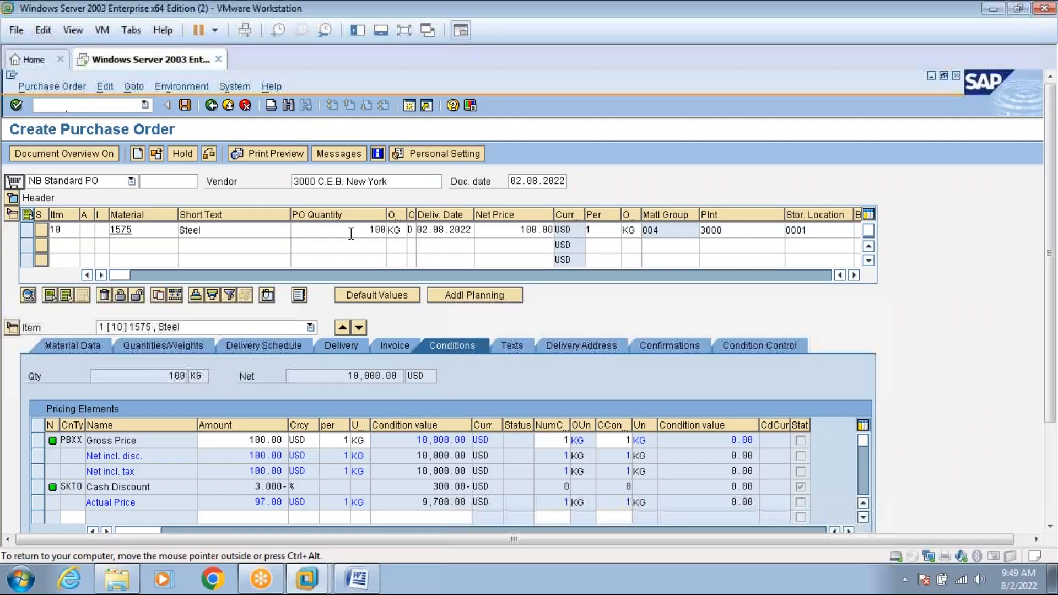
{"action": "left_click", "coordinate": [367, 231]}
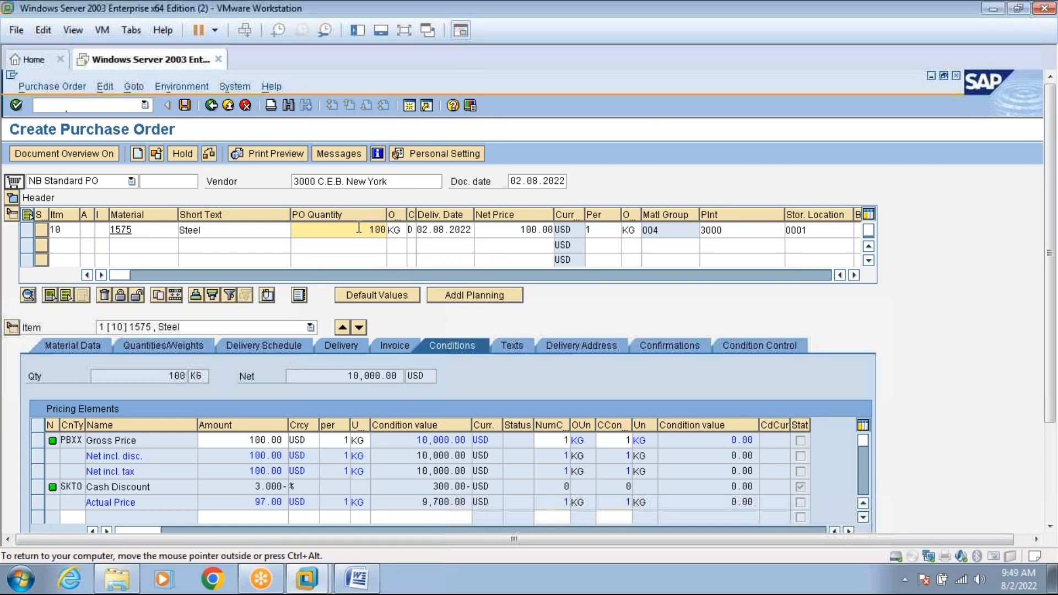
{"action": "left_click", "coordinate": [357, 578]}
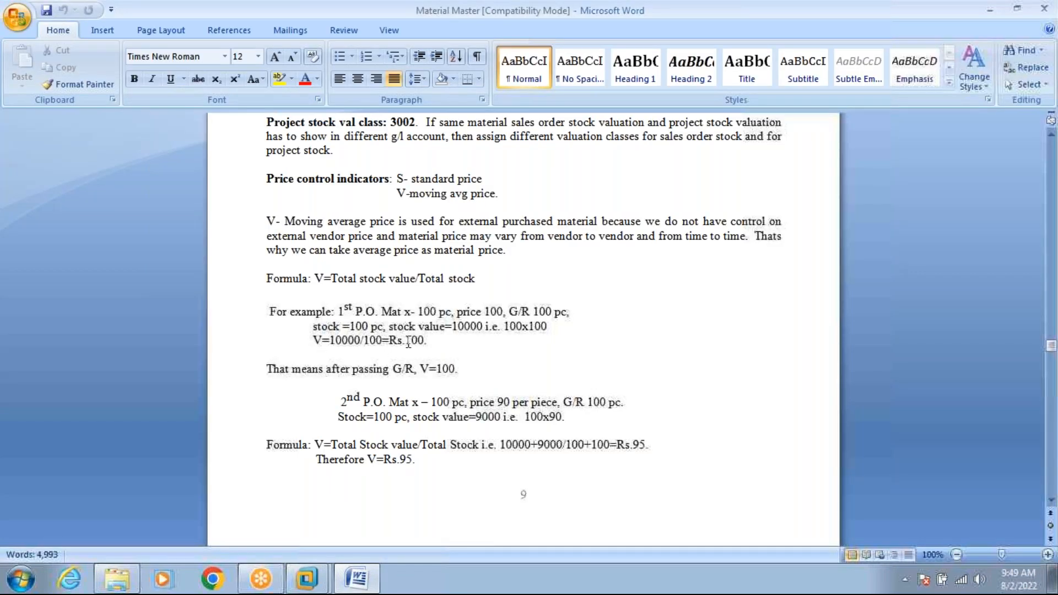
{"action": "left_click", "coordinate": [364, 576]}
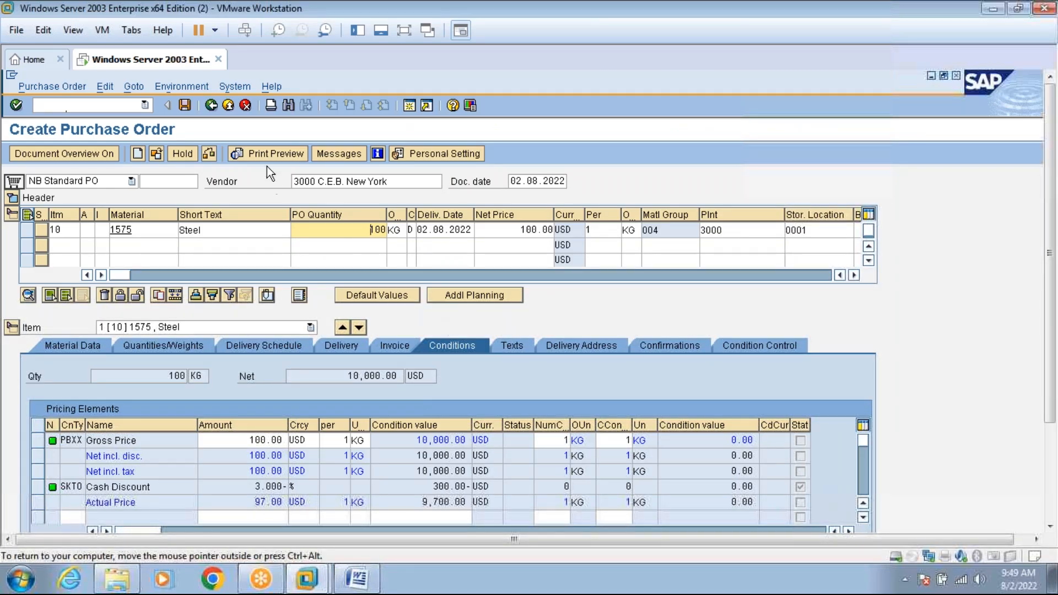
Save the purchase order and return to the SAP Easy Access screen
{"action": "left_click", "coordinate": [184, 105]}
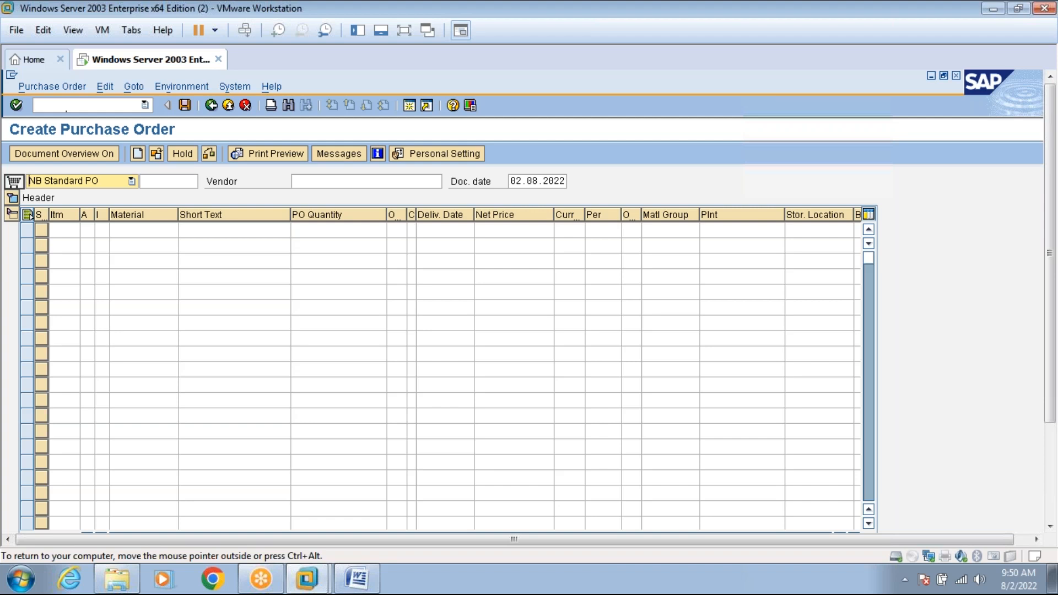
{"action": "left_click", "coordinate": [407, 29]}
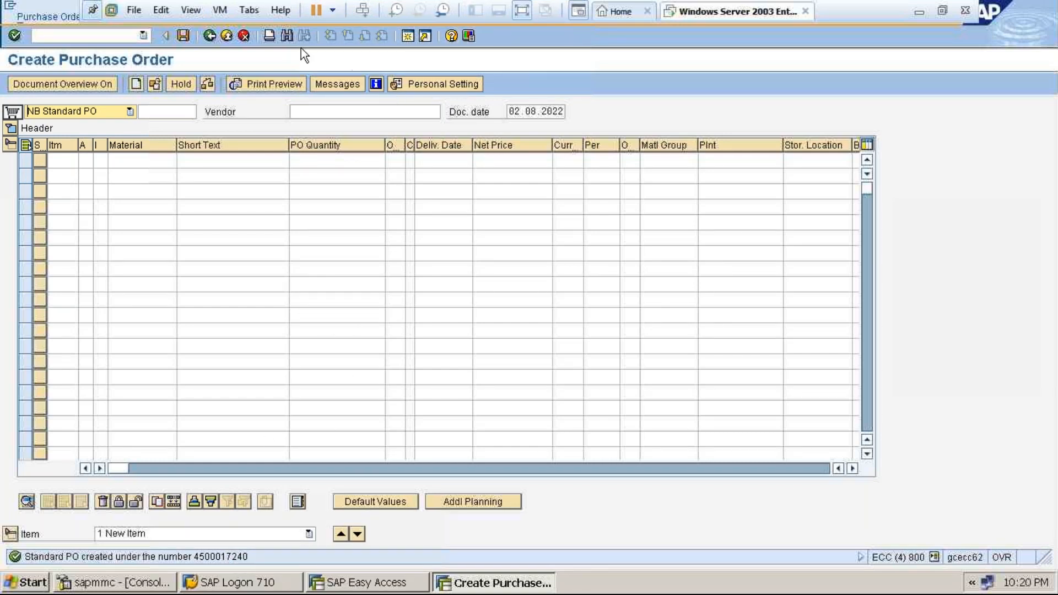
{"action": "left_click", "coordinate": [214, 39]}
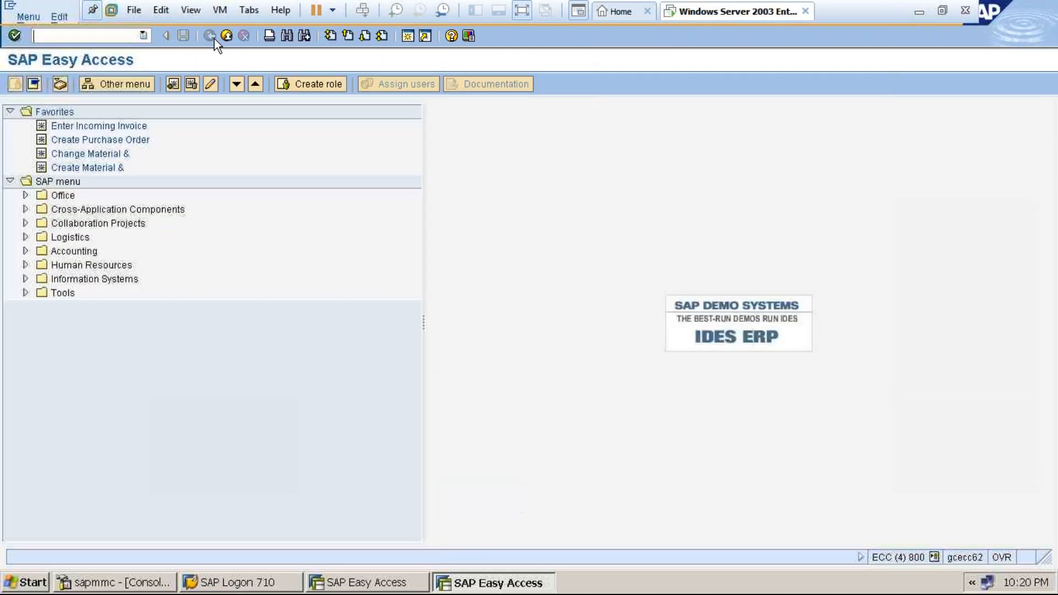
{"action": "left_click", "coordinate": [520, 13]}
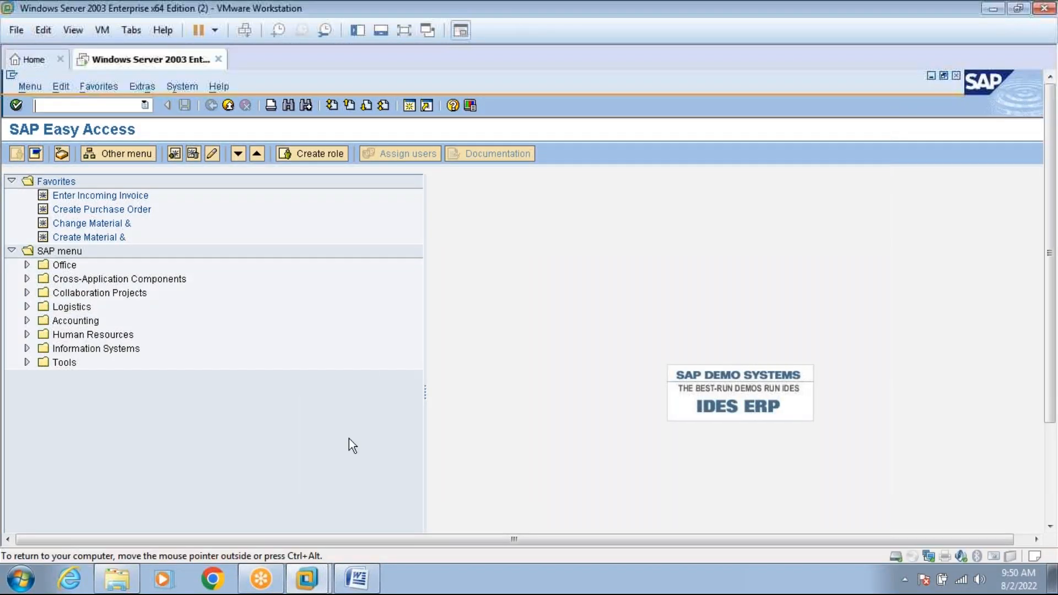
Review the first purchase order's quantity, price and goods receipt in the Word notes, then return to SAP
{"action": "left_click", "coordinate": [353, 583]}
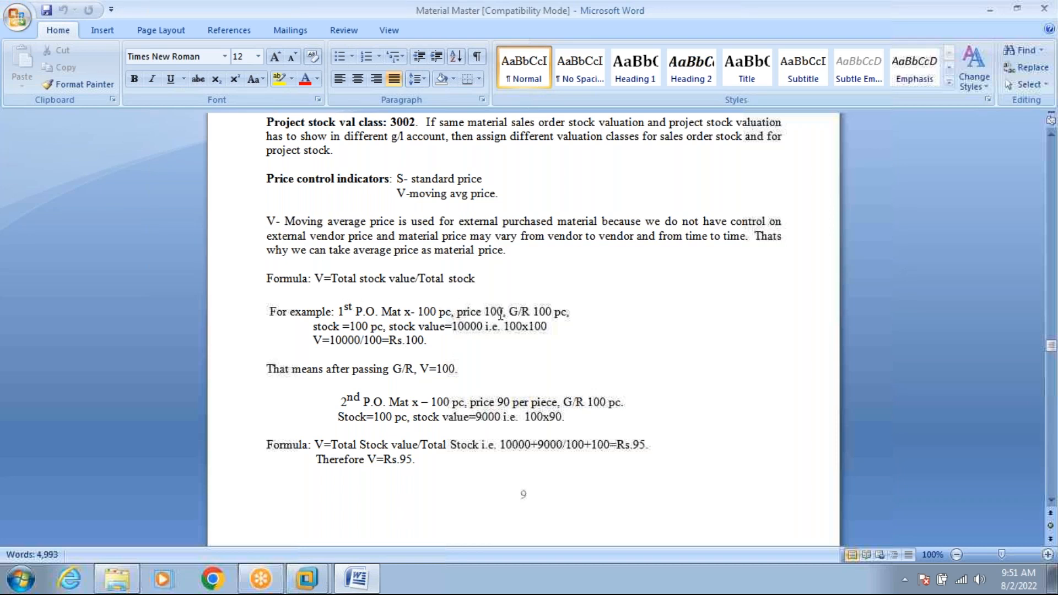
{"action": "left_click_drag", "start_coordinate": [502, 313], "coordinate": [346, 312]}
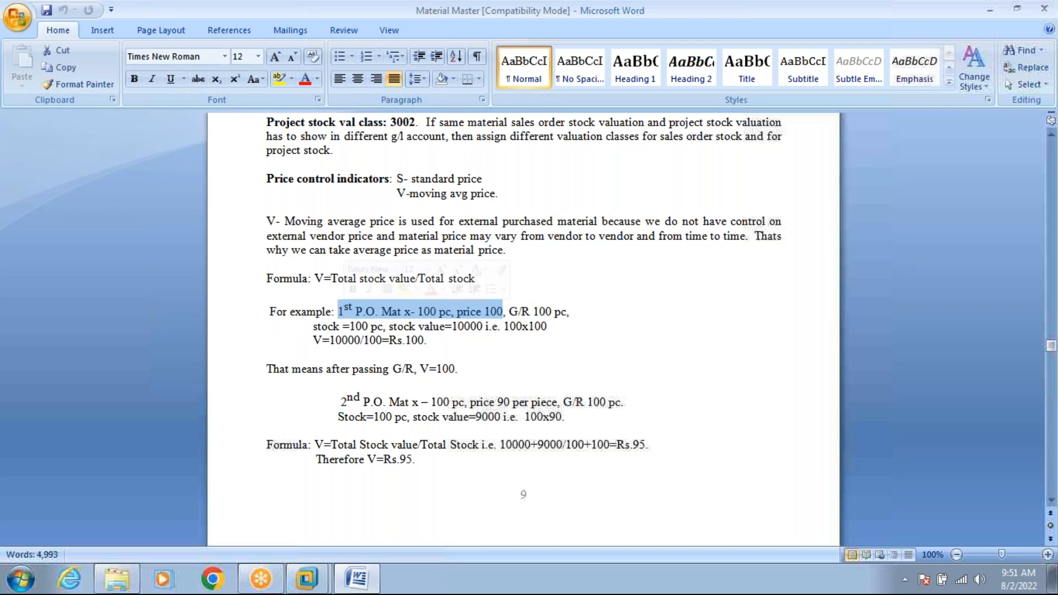
{"action": "left_click", "coordinate": [515, 315]}
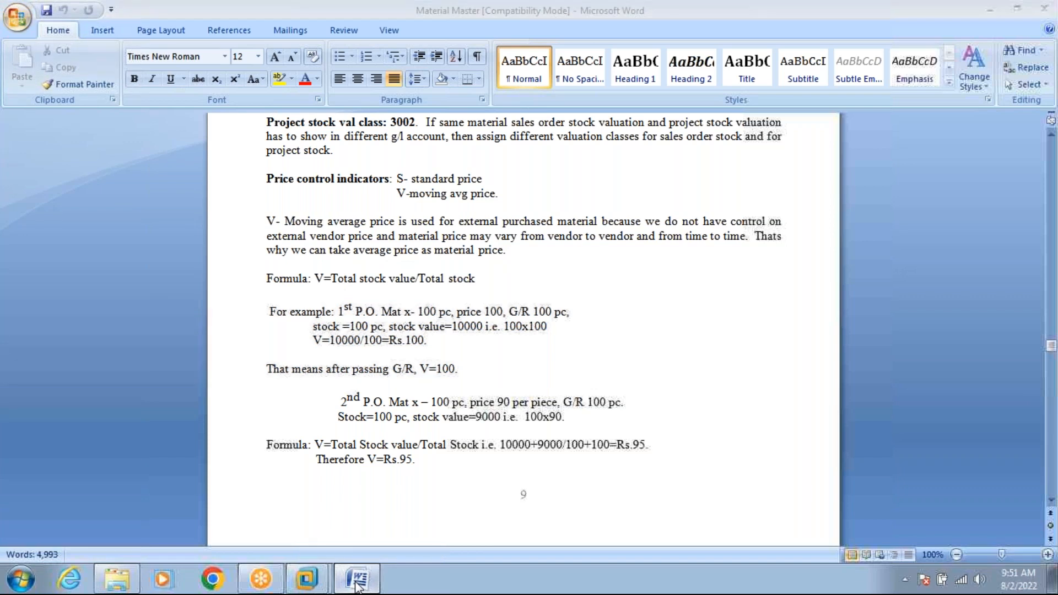
{"action": "left_click", "coordinate": [358, 580]}
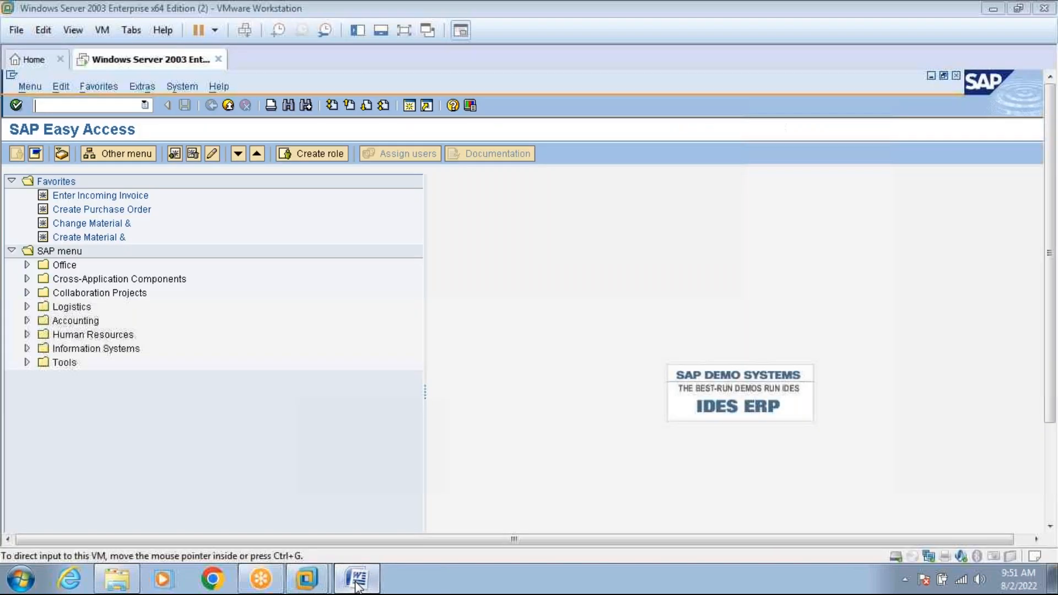
Open the Goods Receipt transaction, load the saved purchase order by its number, and consult the first G/R example in the Word notes
{"action": "left_click", "coordinate": [111, 105]}
{"action": "type", "text": "mm03"}
{"action": "key", "text": "Return"}
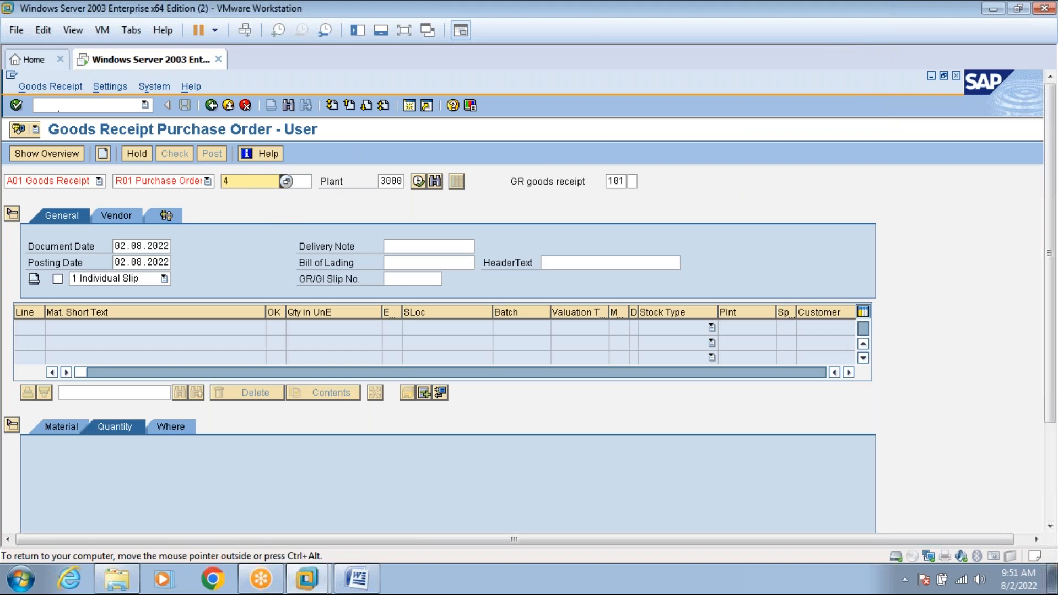
{"action": "type", "text": "4500017"}
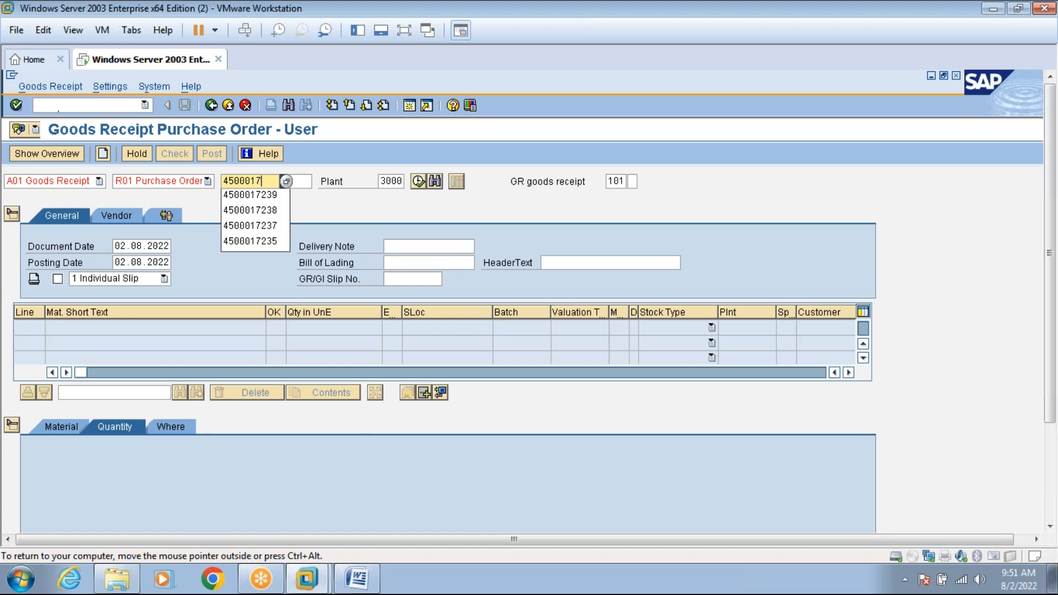
{"action": "type", "text": "240"}
{"action": "key", "text": "Return"}
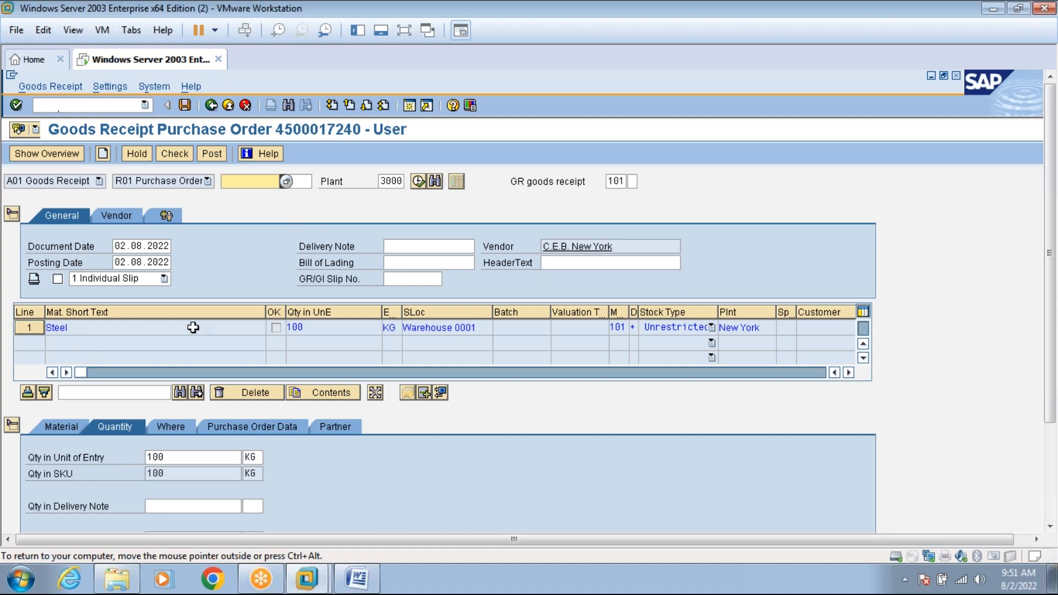
{"action": "left_click", "coordinate": [369, 573]}
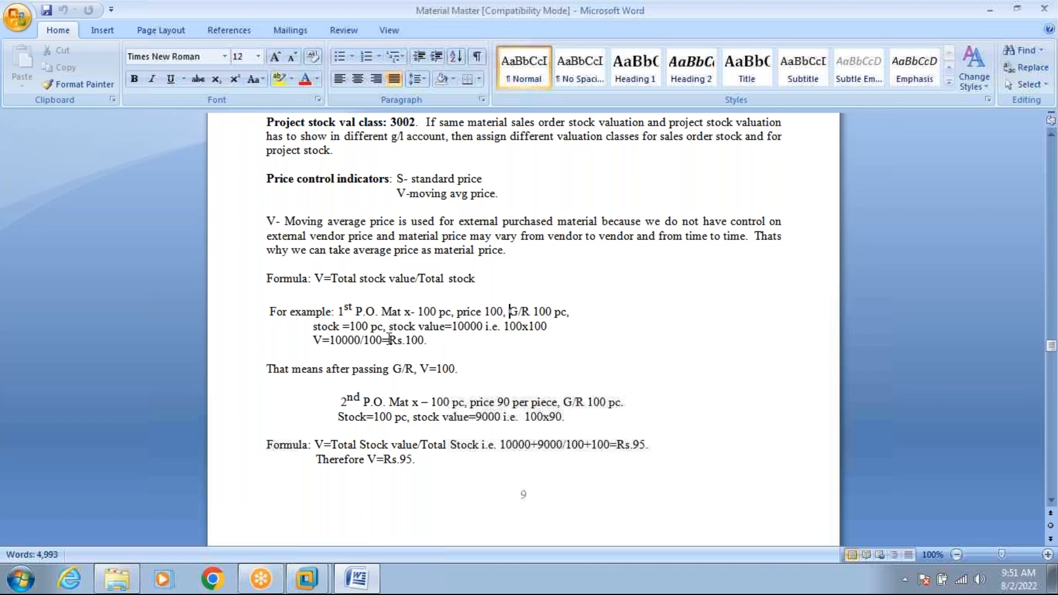
Mark the Steel line as Item OK in the SAP goods receipt and post the receipt
{"action": "left_click", "coordinate": [357, 578]}
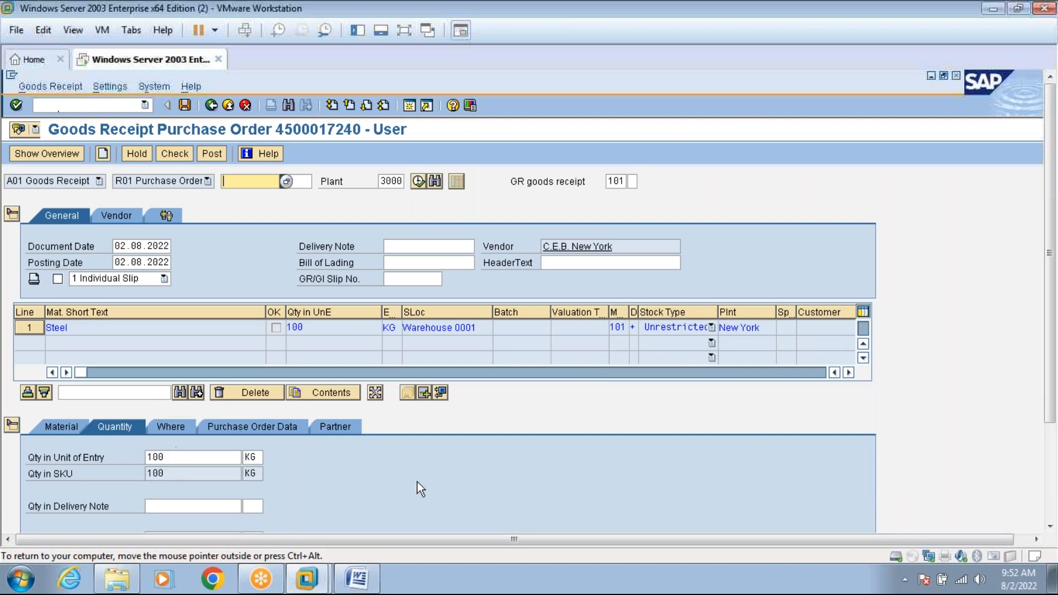
{"action": "left_click", "coordinate": [1051, 524]}
{"action": "left_click", "coordinate": [65, 474]}
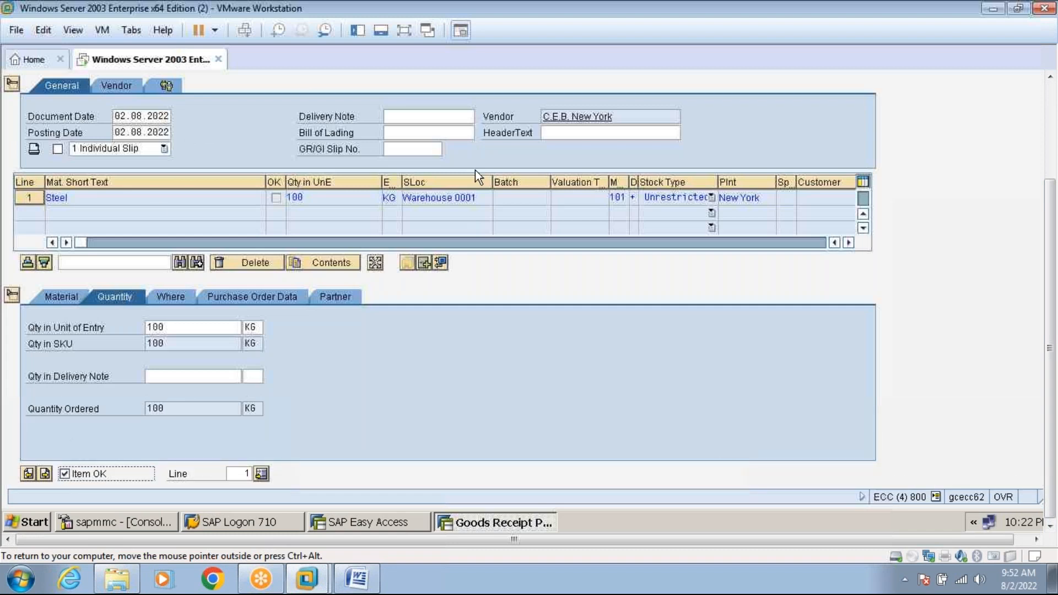
{"action": "left_click", "coordinate": [1051, 140]}
{"action": "left_click", "coordinate": [192, 106]}
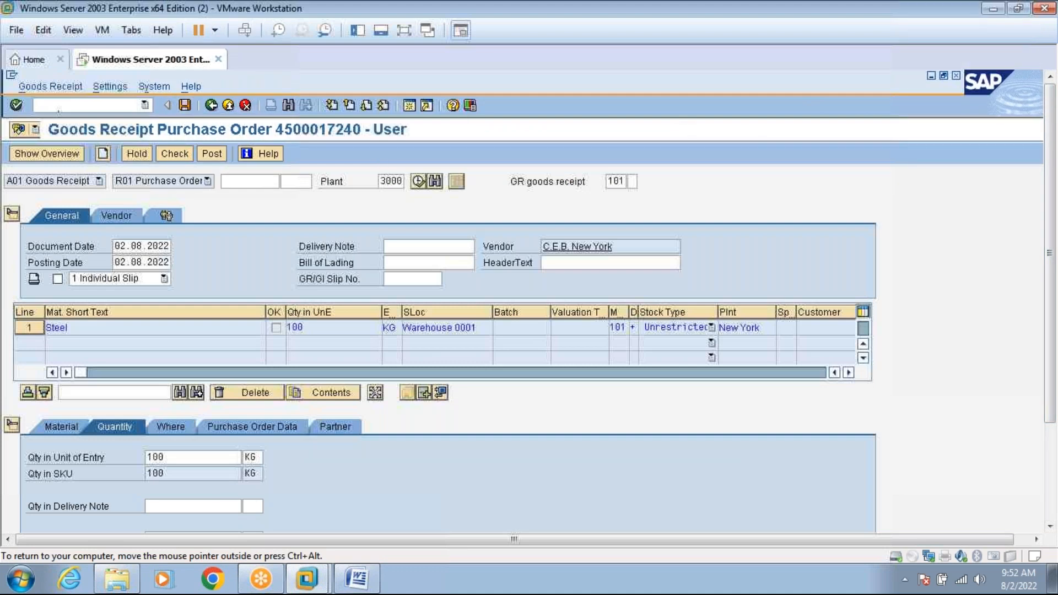
Consult the value of V after the first goods receipt in the Word notes, then return to SAP in full-screen view
{"action": "left_click", "coordinate": [359, 579]}
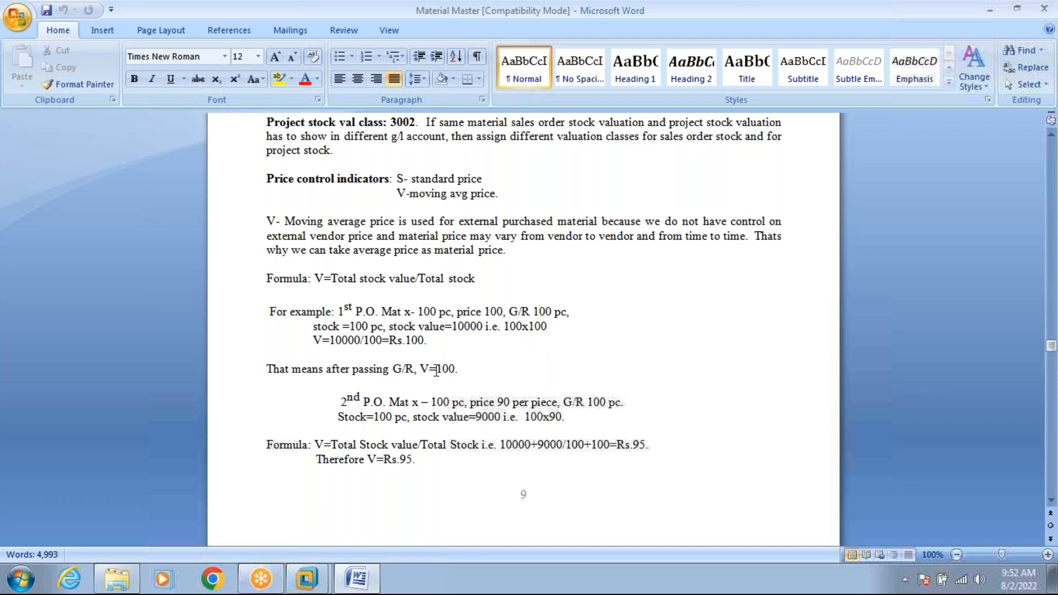
{"action": "mouse_move", "coordinate": [322, 568]}
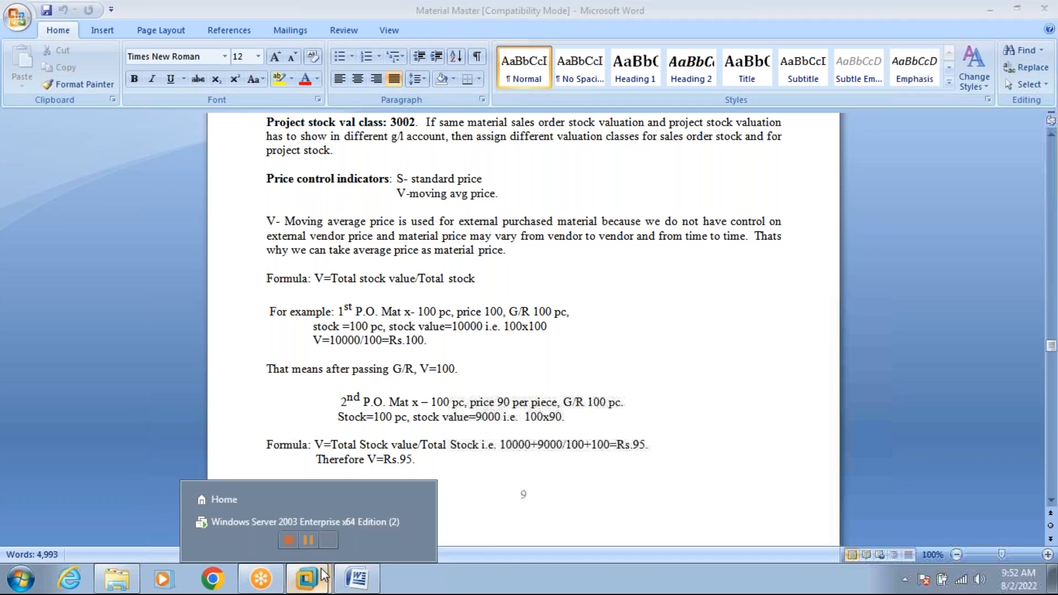
{"action": "left_click", "coordinate": [318, 524]}
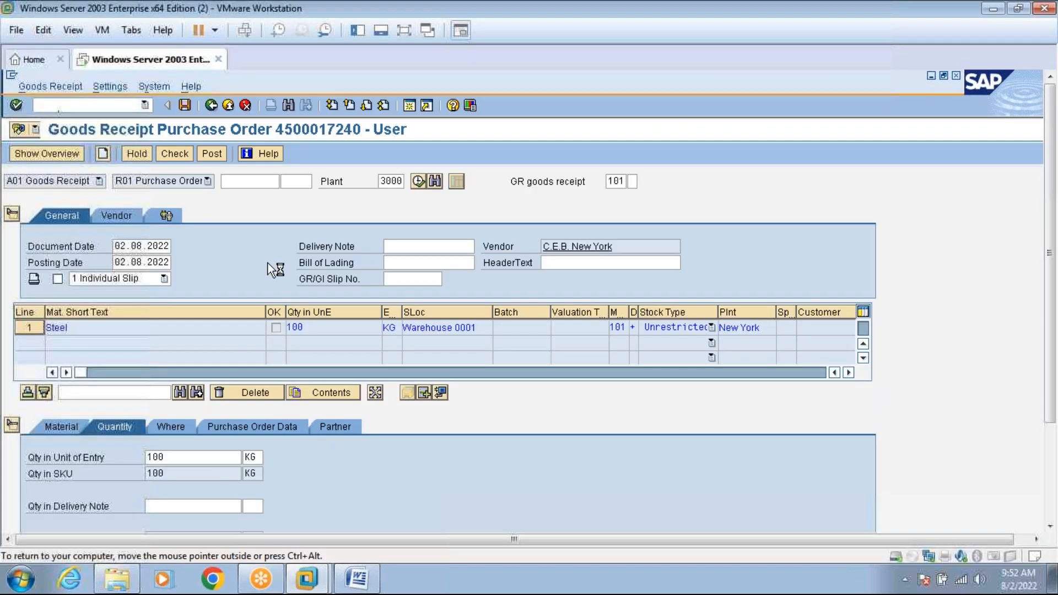
{"action": "left_click", "coordinate": [406, 31]}
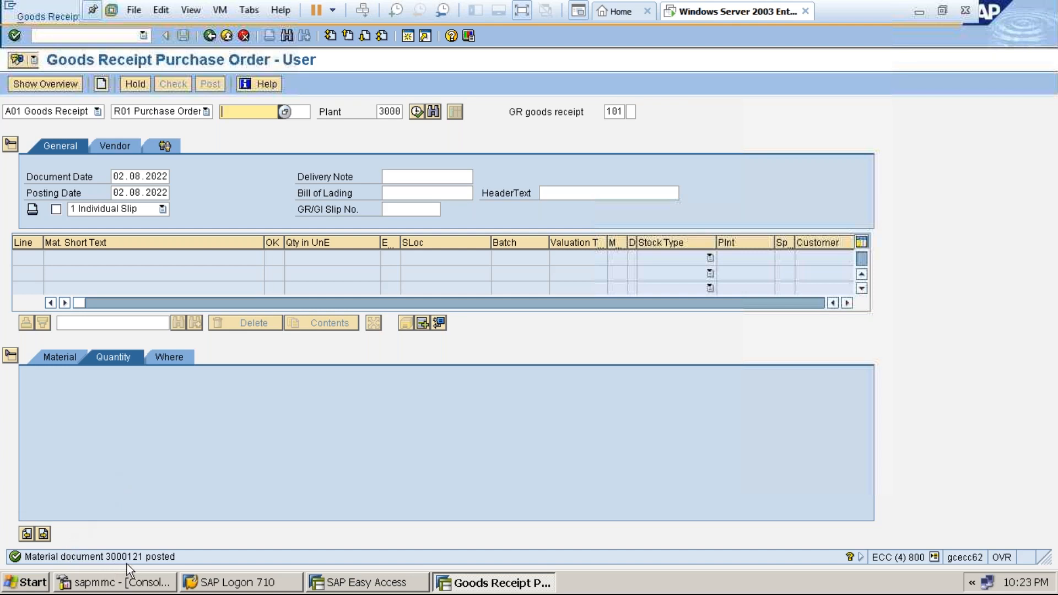
Leave the goods receipt and display material 1575 for plant 3000 and storage location 0001
{"action": "left_click", "coordinate": [227, 37]}
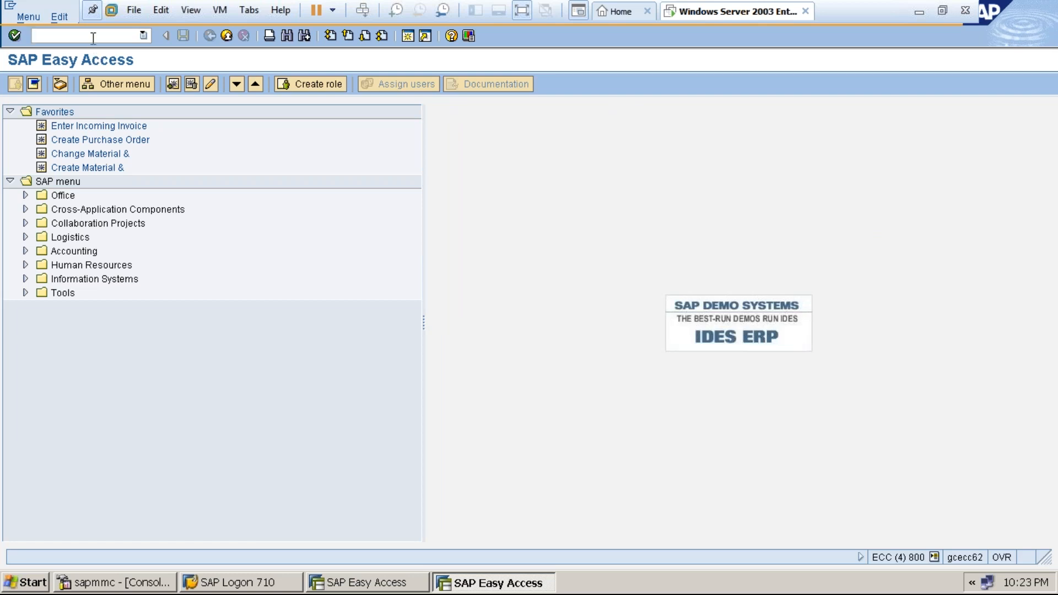
{"action": "type", "text": "migo"}
{"action": "key", "text": "Return"}
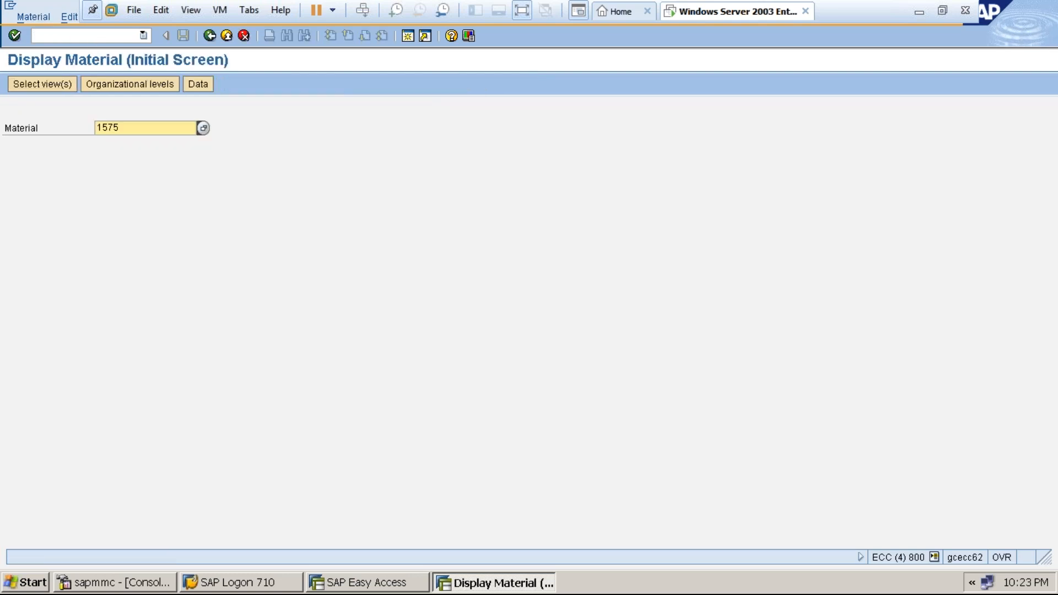
{"action": "key", "text": "Return"}
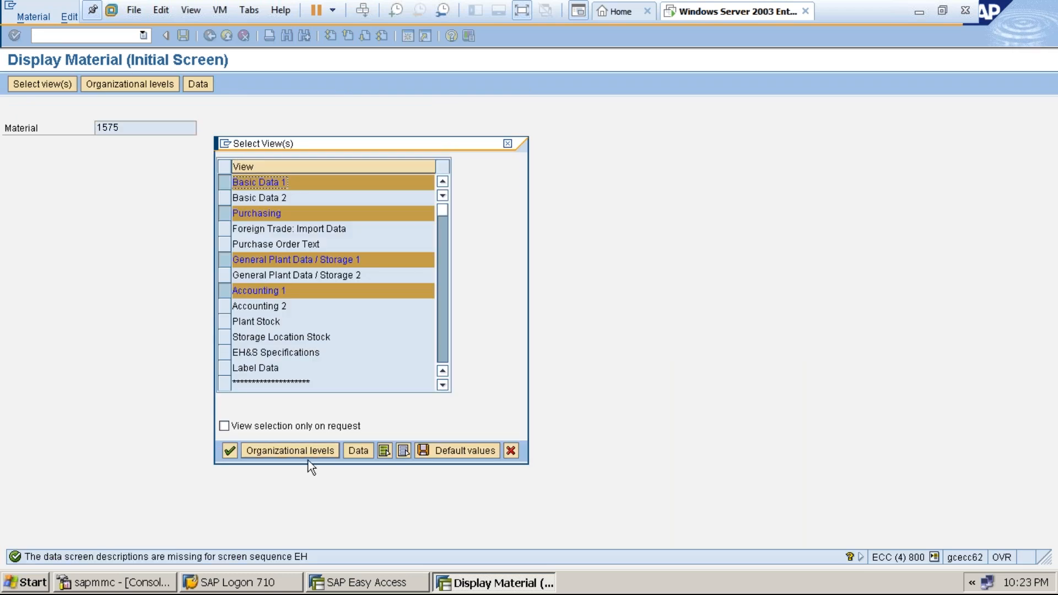
{"action": "left_click", "coordinate": [302, 448]}
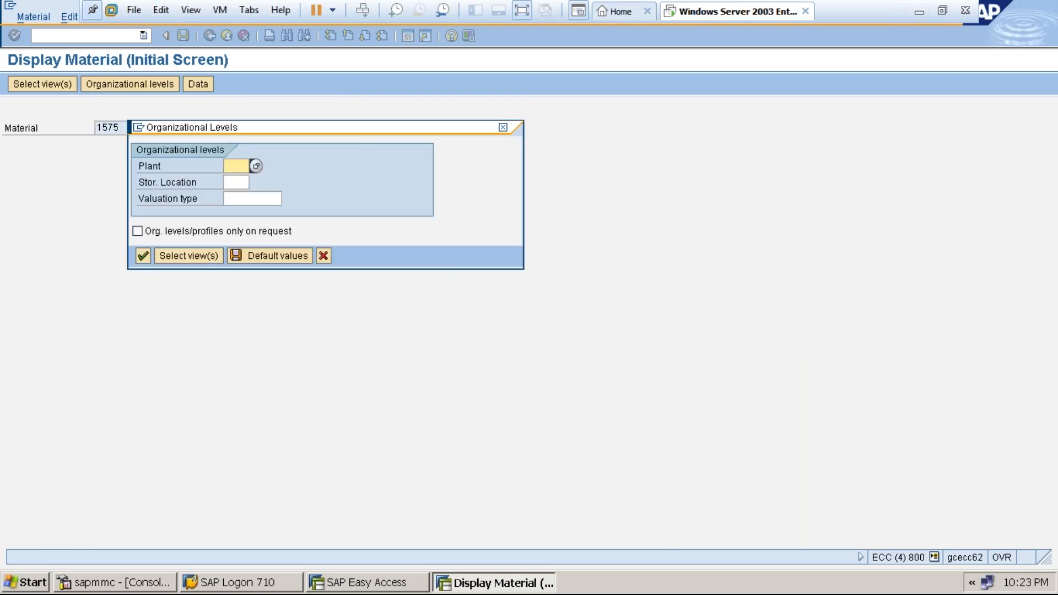
{"action": "type", "text": "3000"}
{"action": "left_click", "coordinate": [235, 184]}
{"action": "type", "text": "0001"}
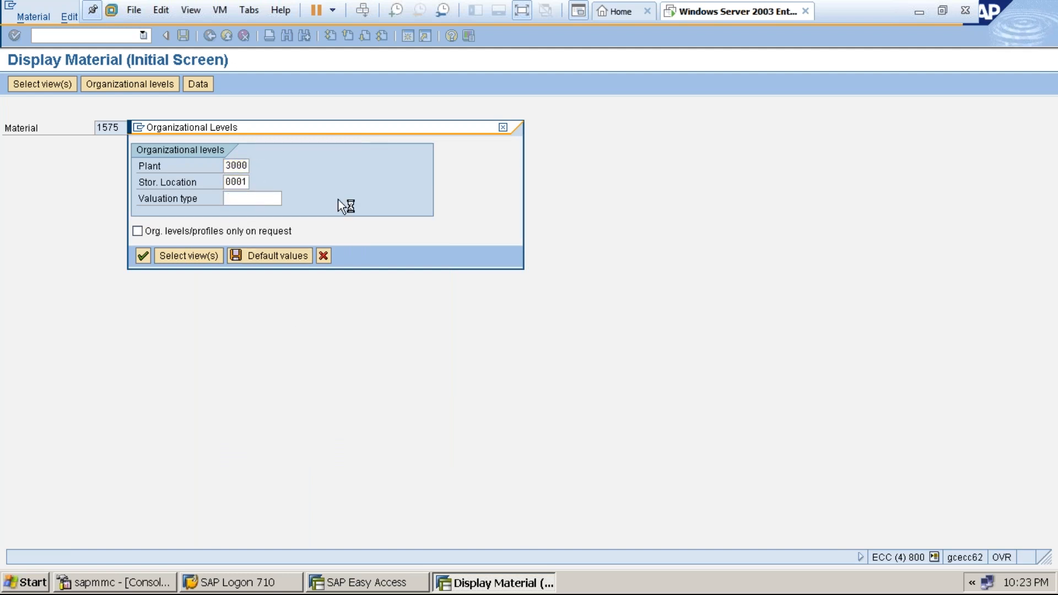
{"action": "key", "text": "Return"}
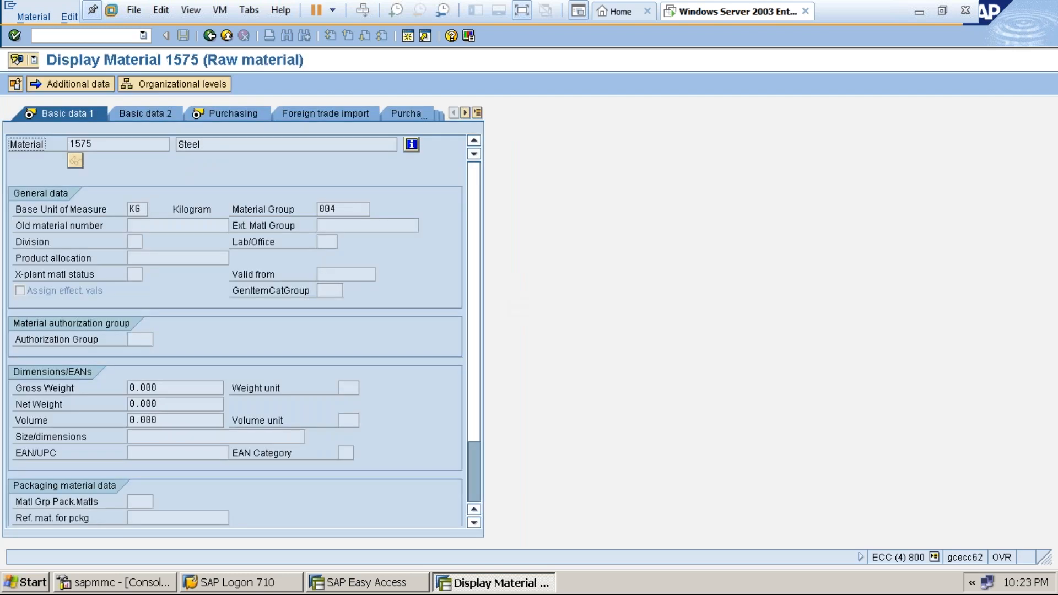
Open the material's Accounting 1 view and compare its moving price, total stock and total value with the first example in the Word notes
{"action": "left_click", "coordinate": [477, 113]}
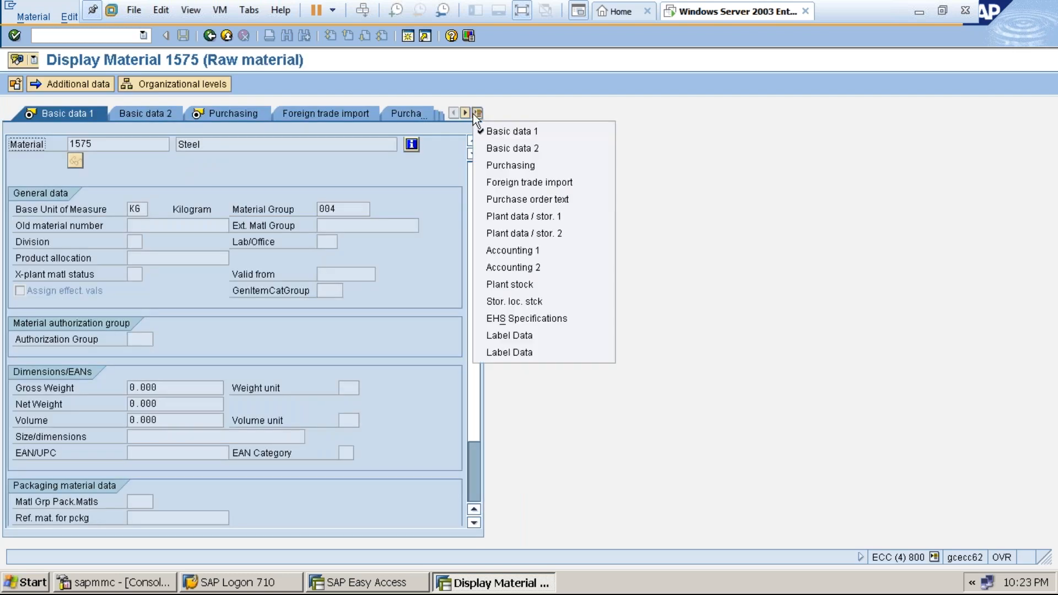
{"action": "left_click", "coordinate": [500, 250]}
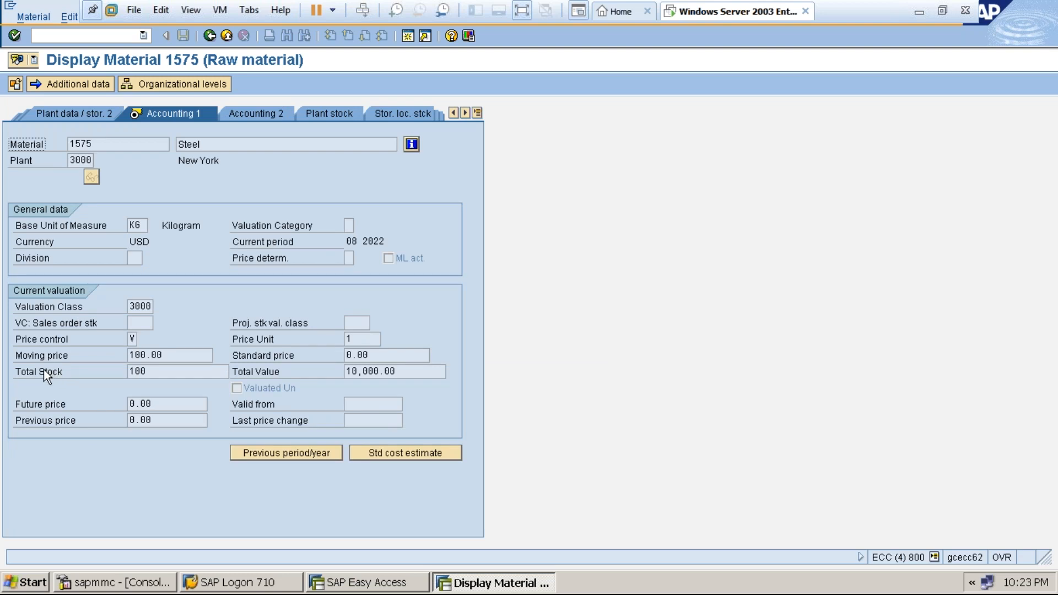
{"action": "left_click", "coordinate": [147, 370]}
{"action": "left_click", "coordinate": [524, 11]}
{"action": "left_click", "coordinate": [357, 578]}
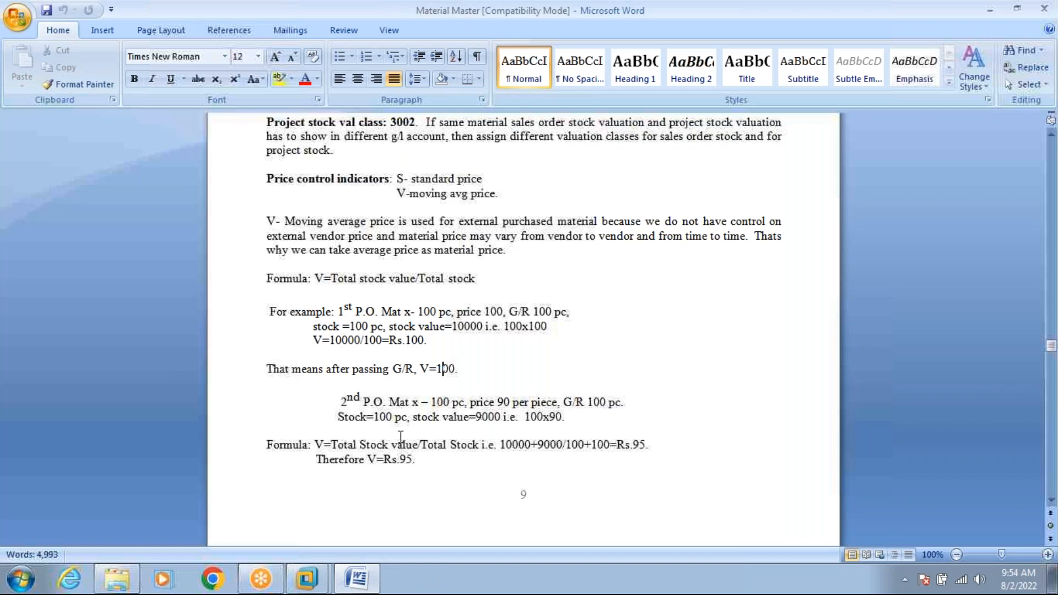
{"action": "mouse_move", "coordinate": [307, 578]}
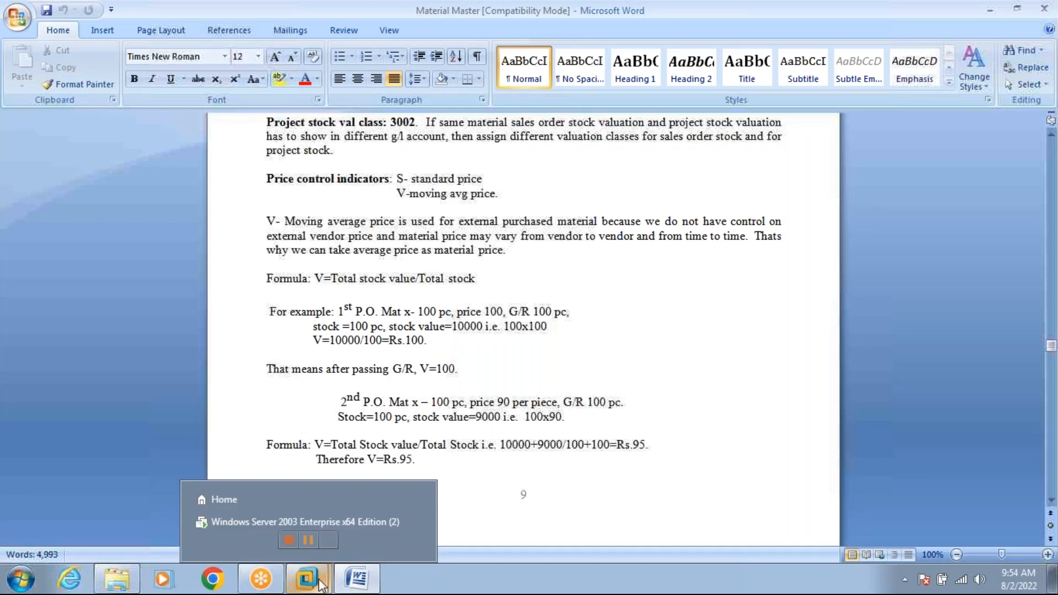
{"action": "left_click", "coordinate": [319, 521]}
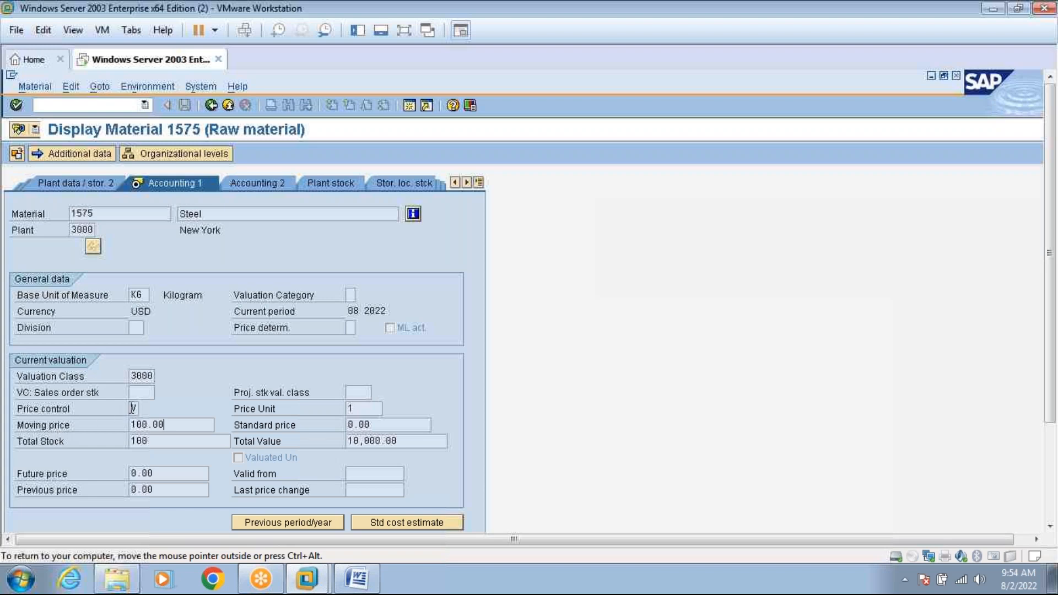
{"action": "left_click", "coordinate": [144, 422]}
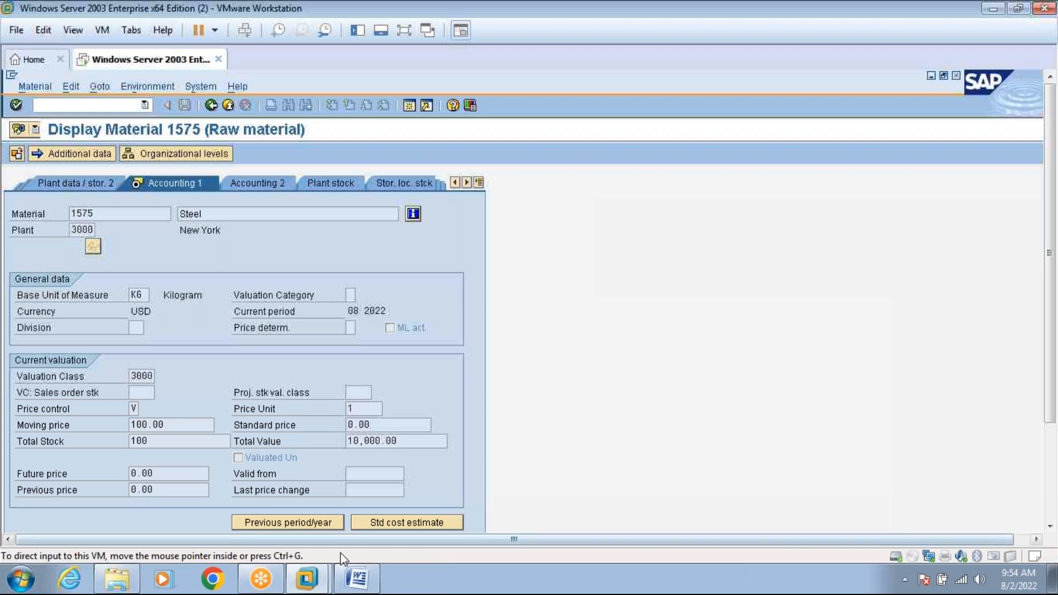
Review the second purchase order example in the Word notes and exit the material display in SAP
{"action": "left_click", "coordinate": [357, 579]}
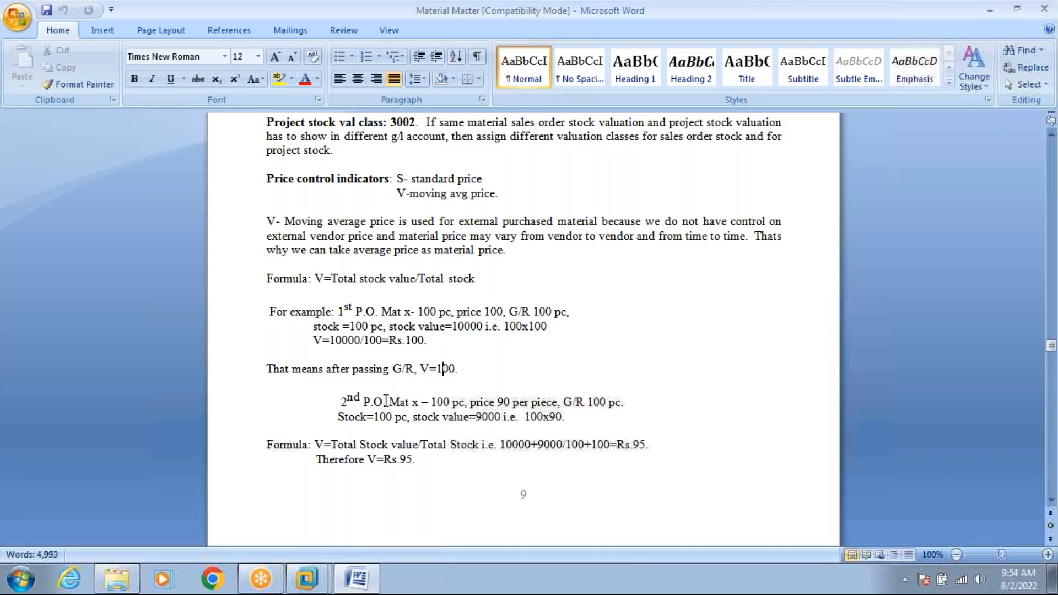
{"action": "mouse_move", "coordinate": [316, 585]}
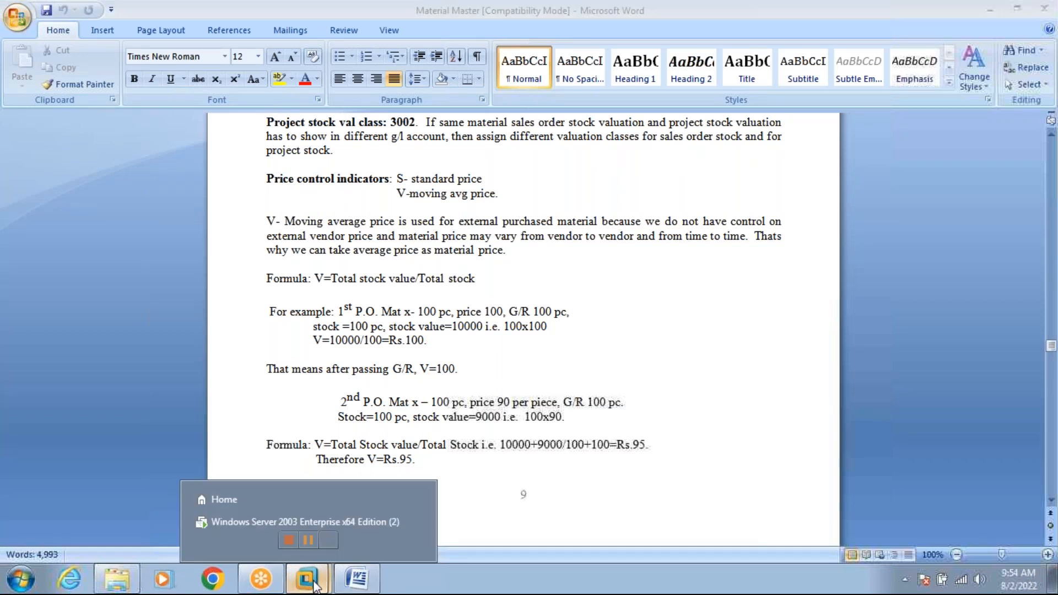
{"action": "left_click", "coordinate": [311, 518]}
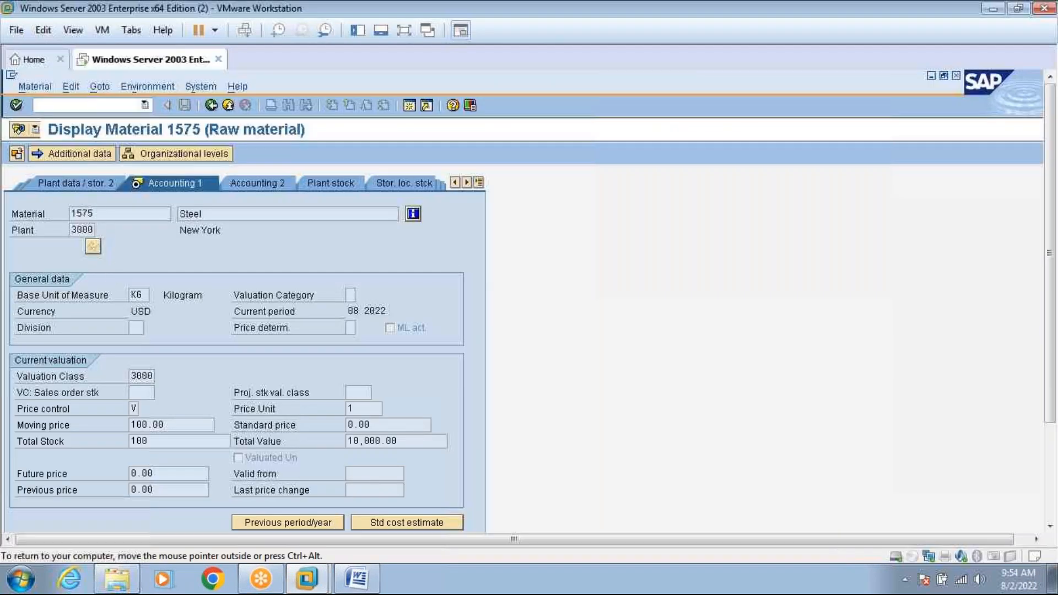
{"action": "left_click", "coordinate": [213, 104]}
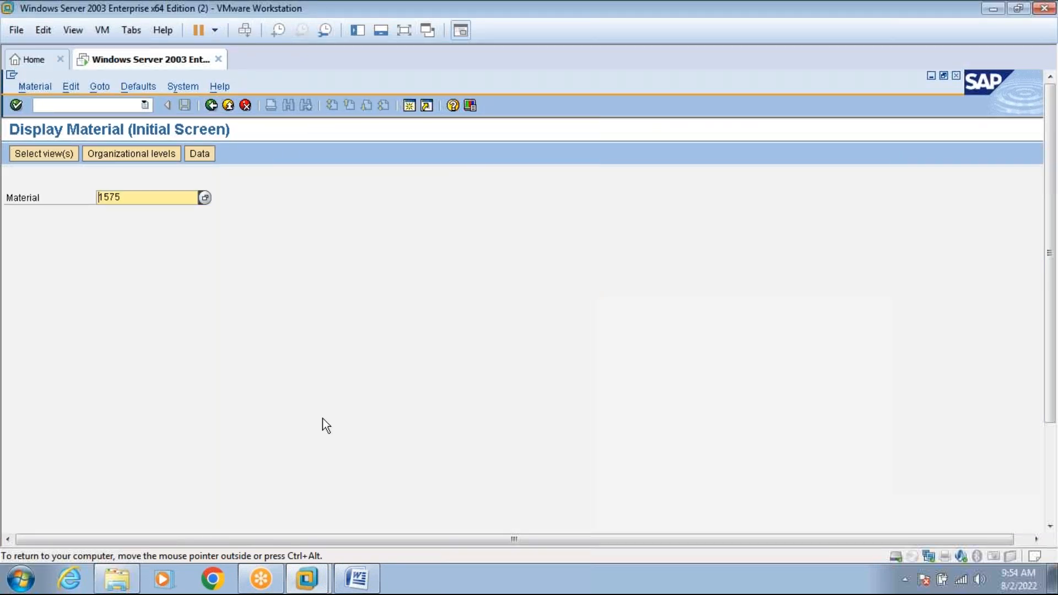
{"action": "left_click", "coordinate": [358, 578]}
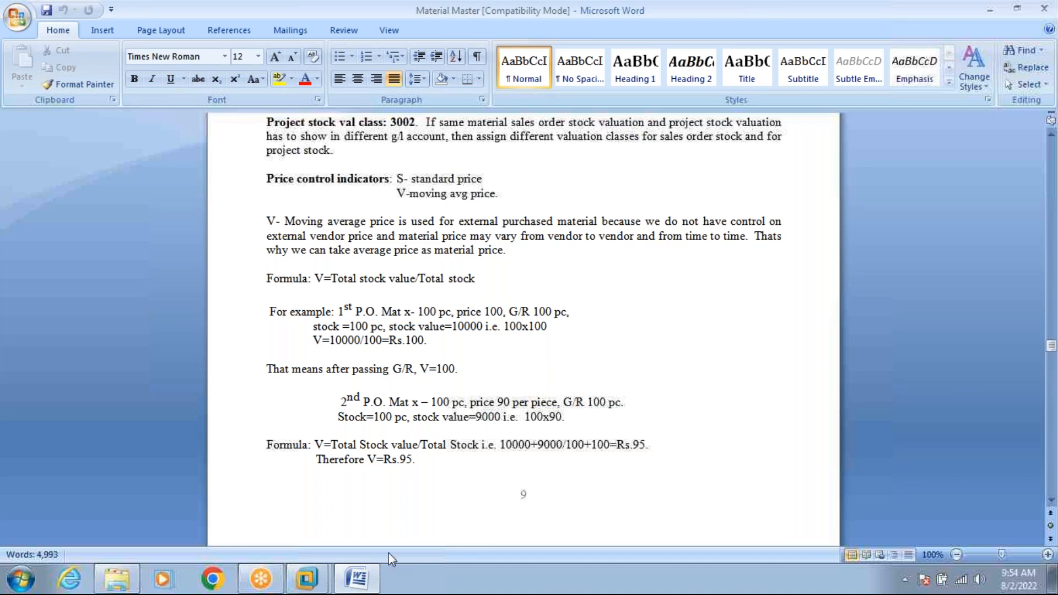
{"action": "mouse_move", "coordinate": [309, 578]}
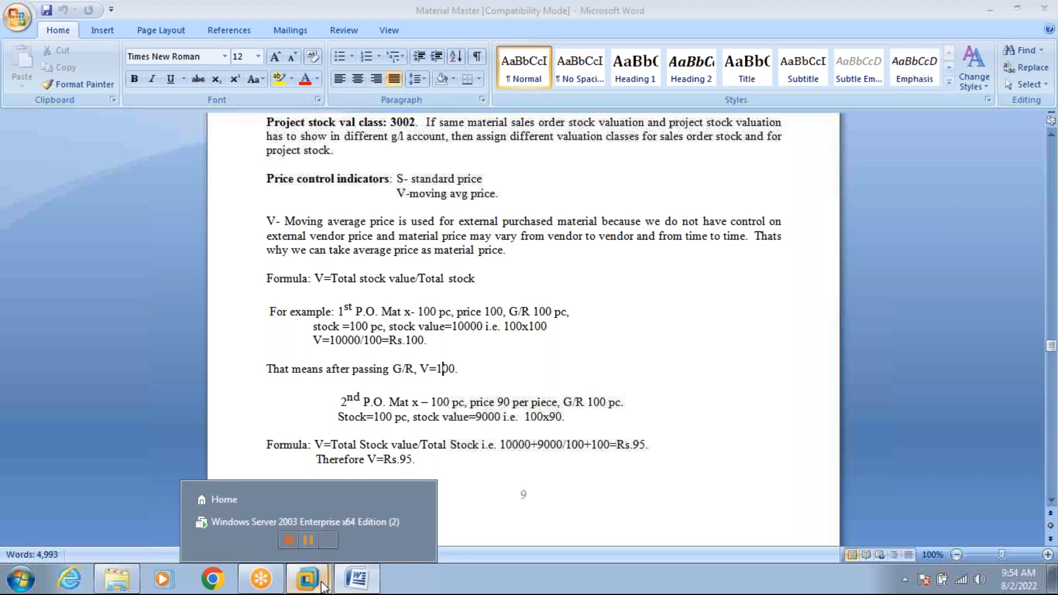
{"action": "left_click", "coordinate": [324, 527]}
{"action": "left_click", "coordinate": [228, 106]}
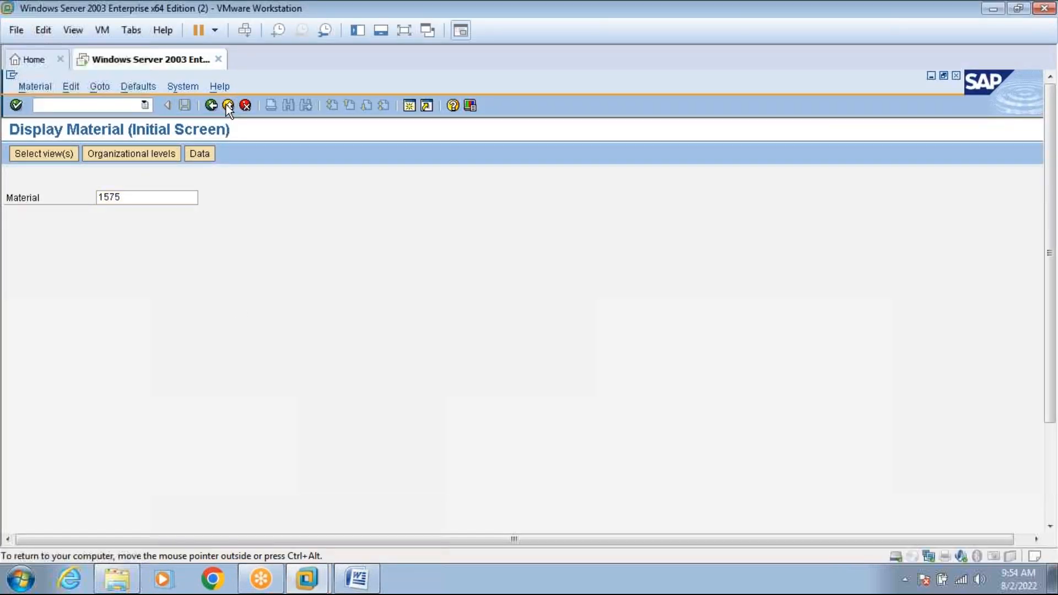
Start a new standard purchase order with transaction ME21N and enter vendor 3000
{"action": "left_click", "coordinate": [116, 103]}
{"action": "type", "text": "me21n"}
{"action": "key", "text": "Return"}
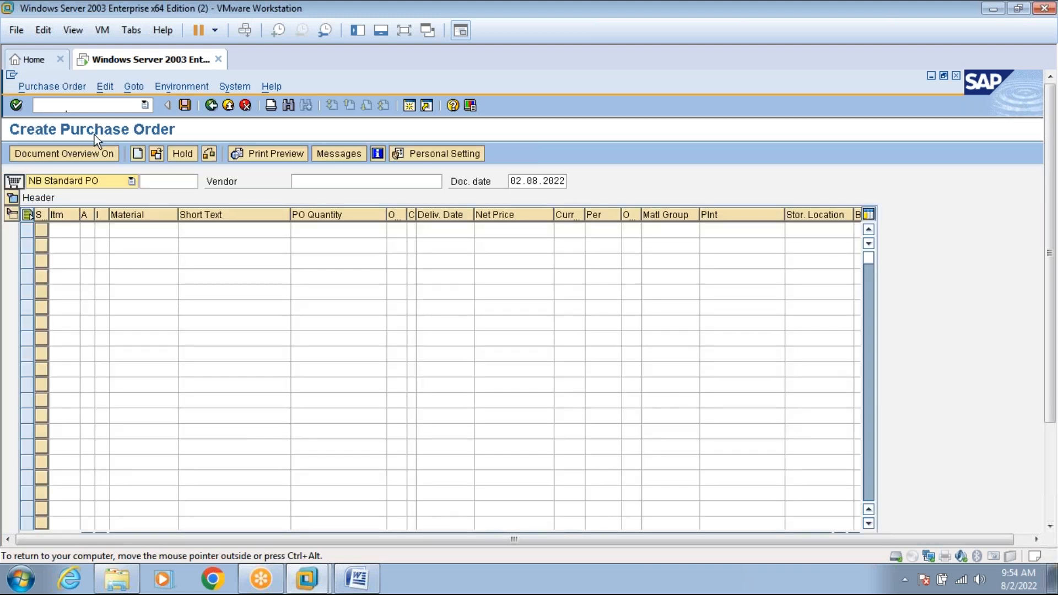
{"action": "left_click", "coordinate": [351, 181]}
{"action": "type", "text": "3000"}
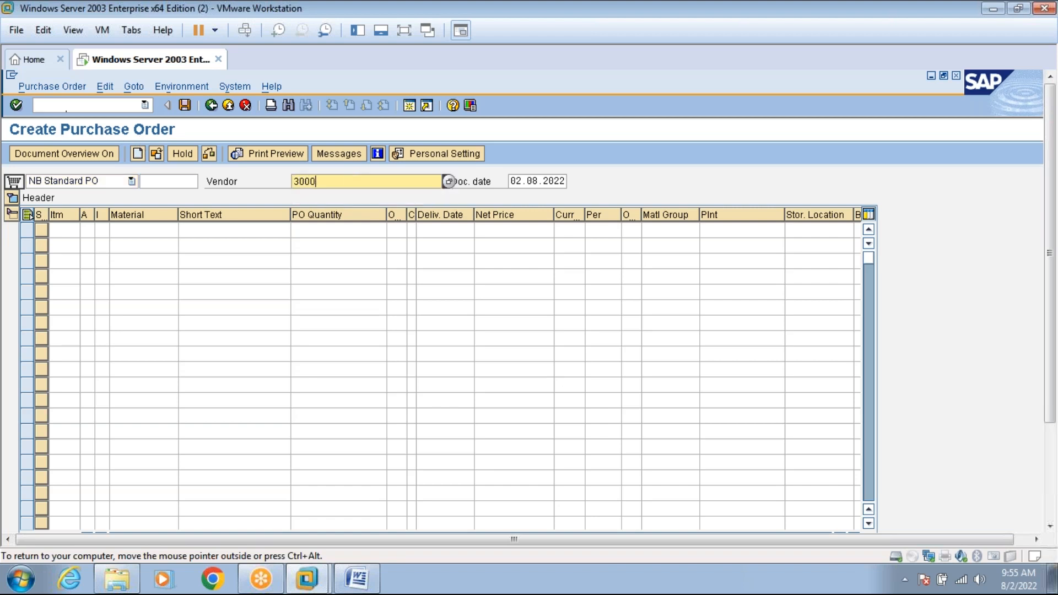
{"action": "key", "text": "Return"}
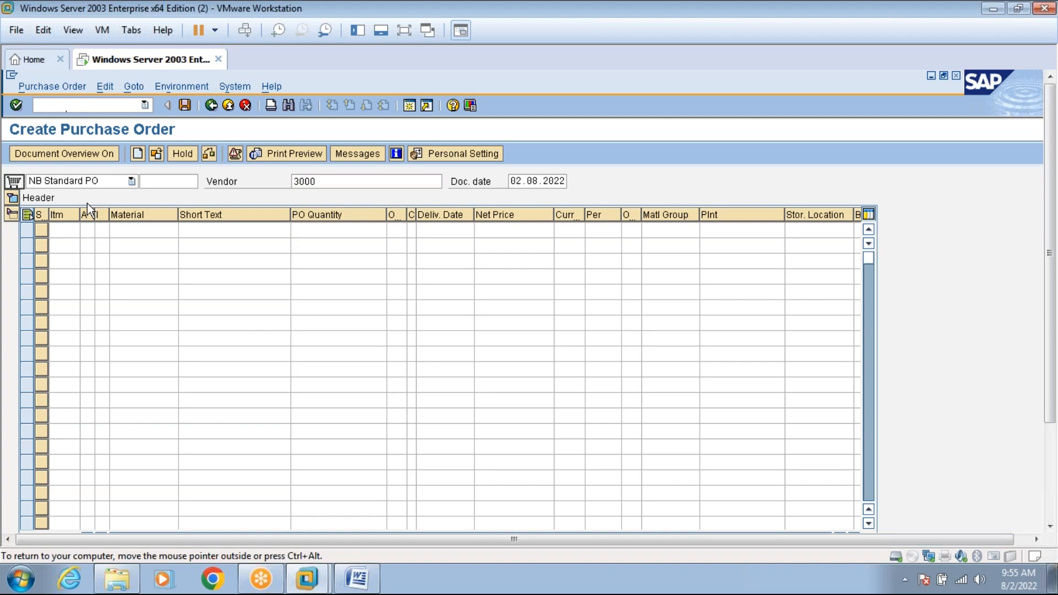
Set the purchase order's purchasing organization to 3000 and its purchasing group to PRA
{"action": "type", "text": "3000"}
{"action": "left_click", "coordinate": [124, 246]}
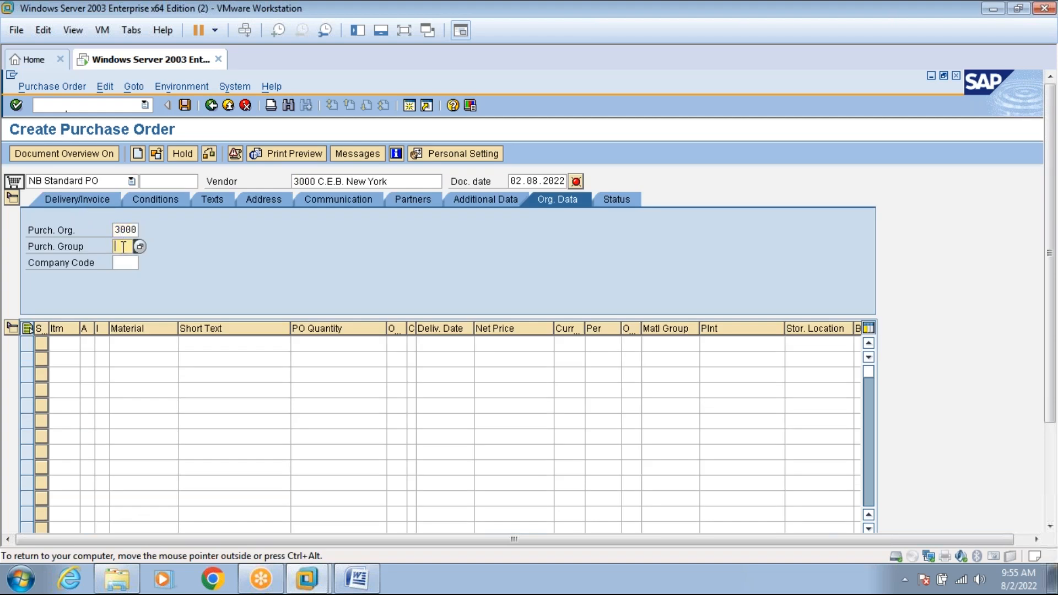
{"action": "type", "text": "PRA"}
{"action": "key", "text": "Return"}
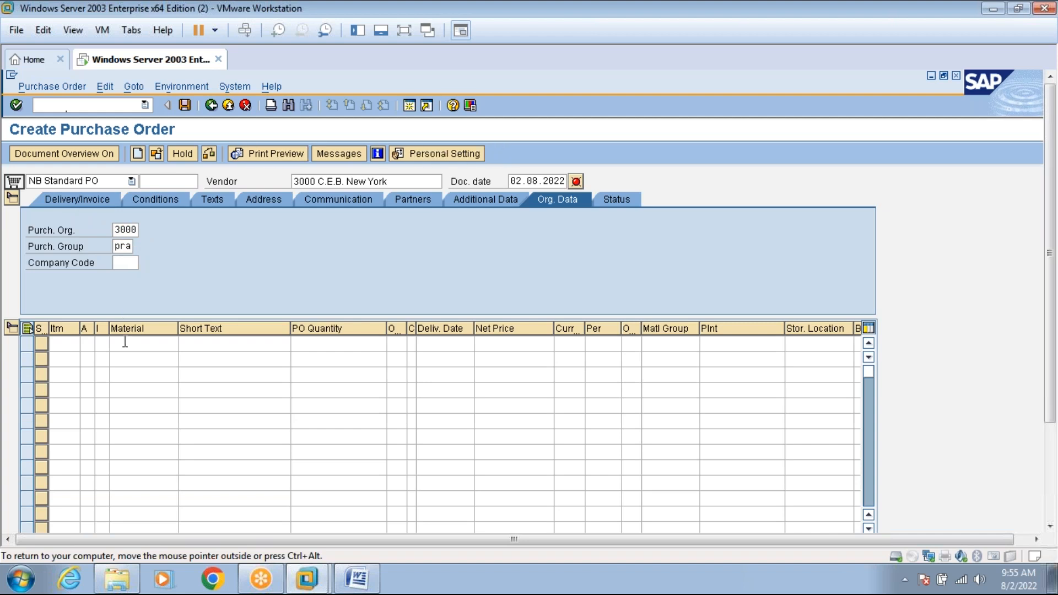
Enter material 1575 as the first purchase order item with a quantity of 100 KG, checking the Word notes' second example
{"action": "left_click", "coordinate": [129, 344]}
{"action": "type", "text": "1575"}
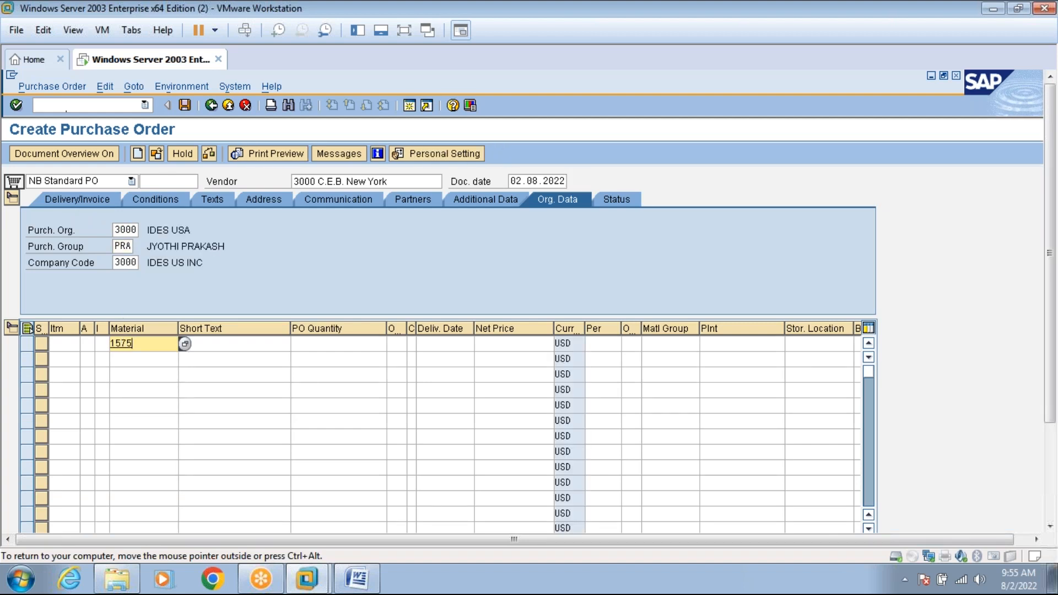
{"action": "key", "text": "Return"}
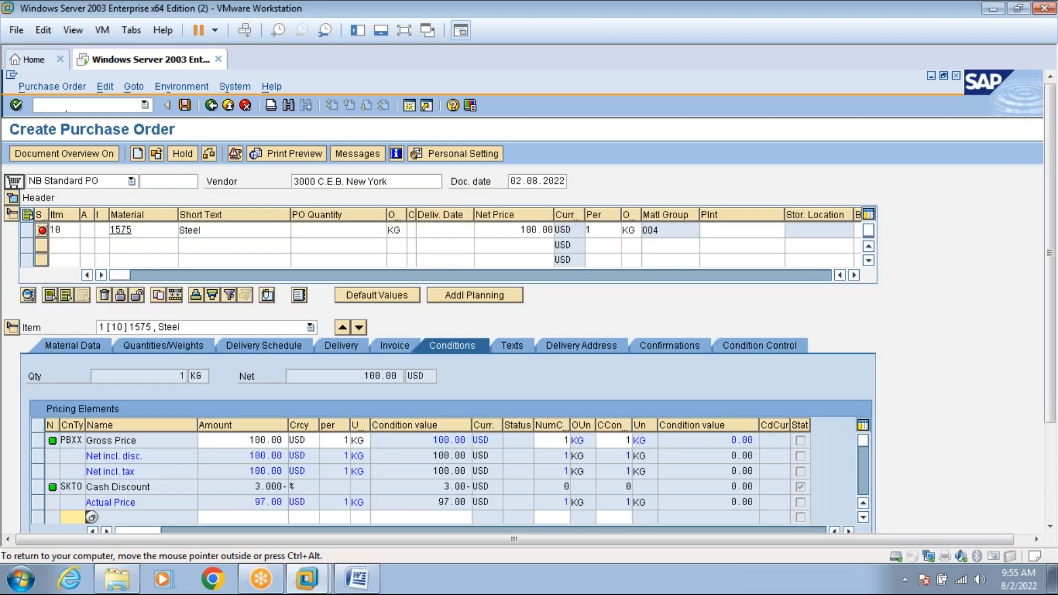
{"action": "left_click", "coordinate": [324, 230]}
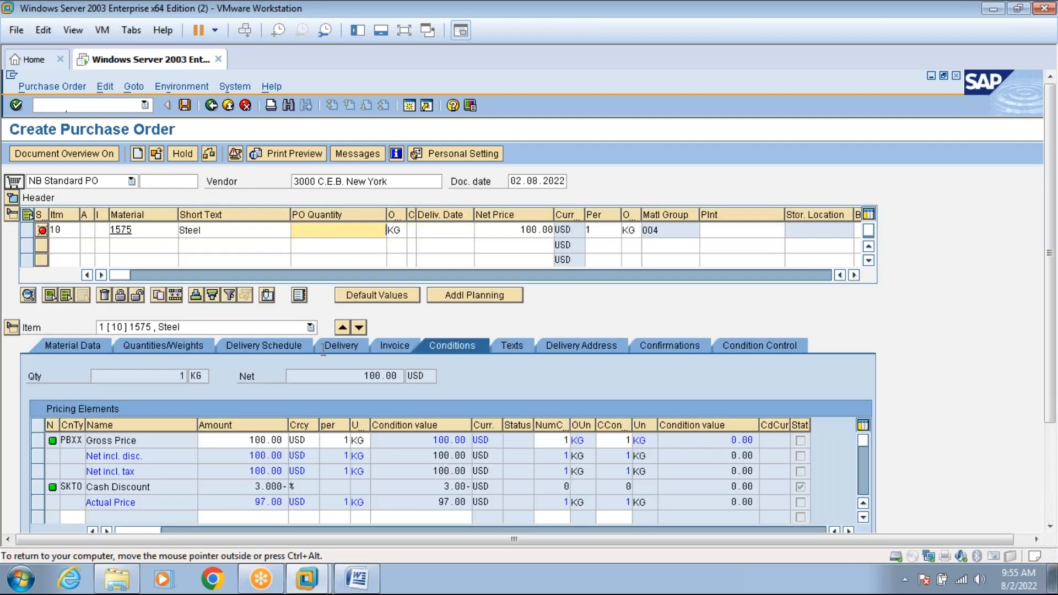
{"action": "left_click", "coordinate": [364, 584]}
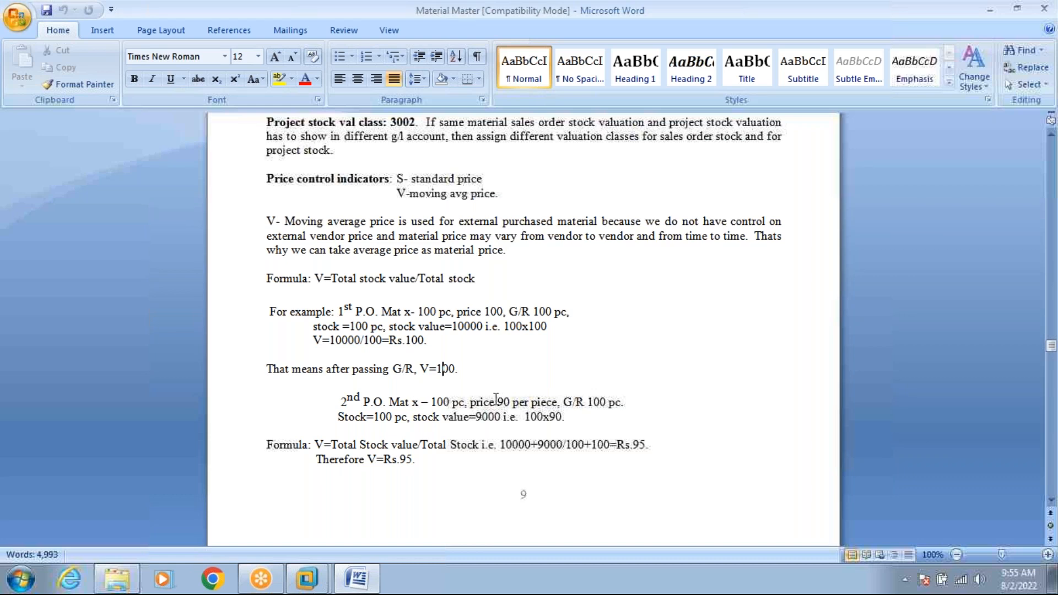
{"action": "left_click", "coordinate": [359, 578]}
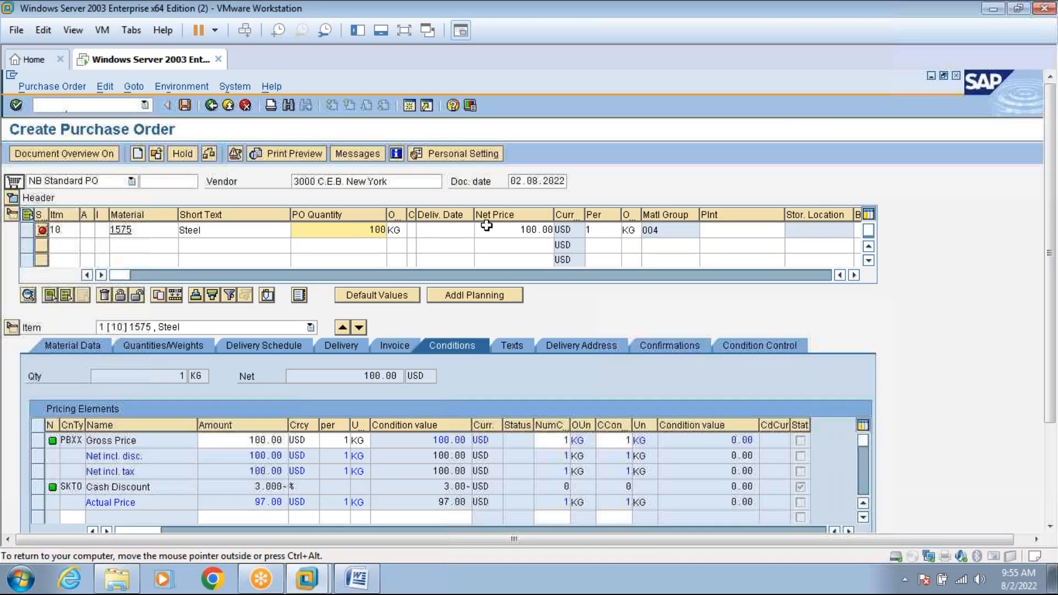
Try to set the purchase order item's net price to 90 USD per KG
{"action": "left_click", "coordinate": [519, 231]}
{"action": "key", "text": "Delete"}
{"action": "key", "text": "Delete"}
{"action": "key", "text": "Delete"}
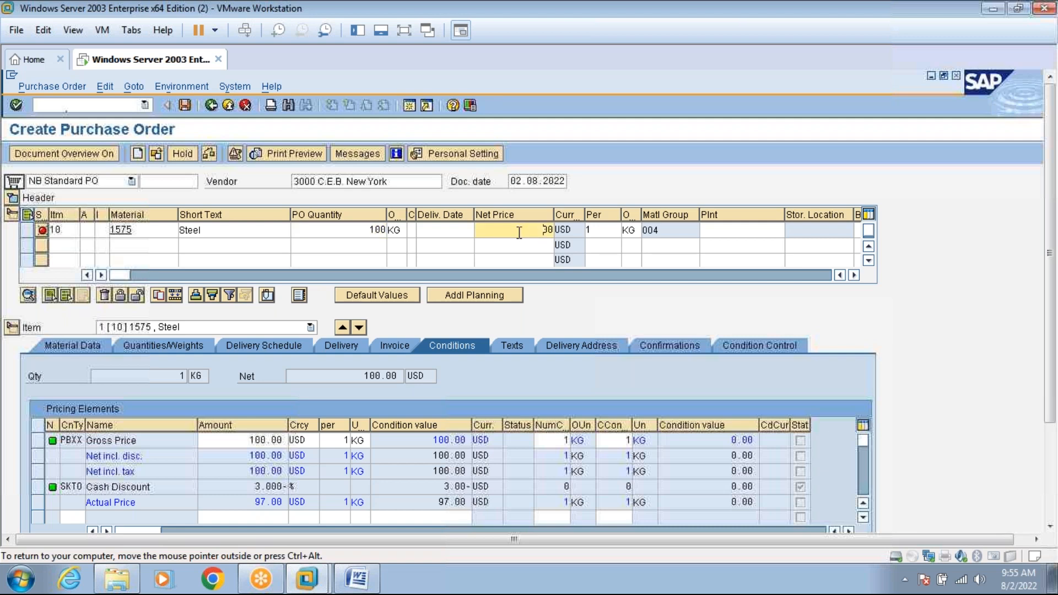
{"action": "type", "text": "90"}
{"action": "key", "text": "Return"}
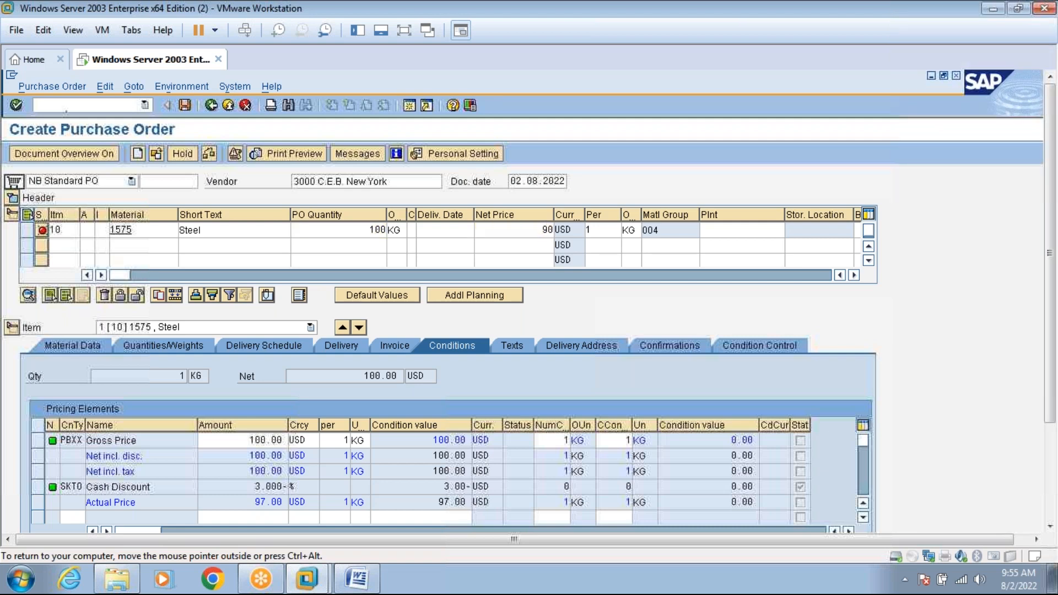
Assign plant 3000 and storage location 0001 to the purchase order item
{"action": "left_click", "coordinate": [732, 230]}
{"action": "type", "text": "3000"}
{"action": "key", "text": "Return"}
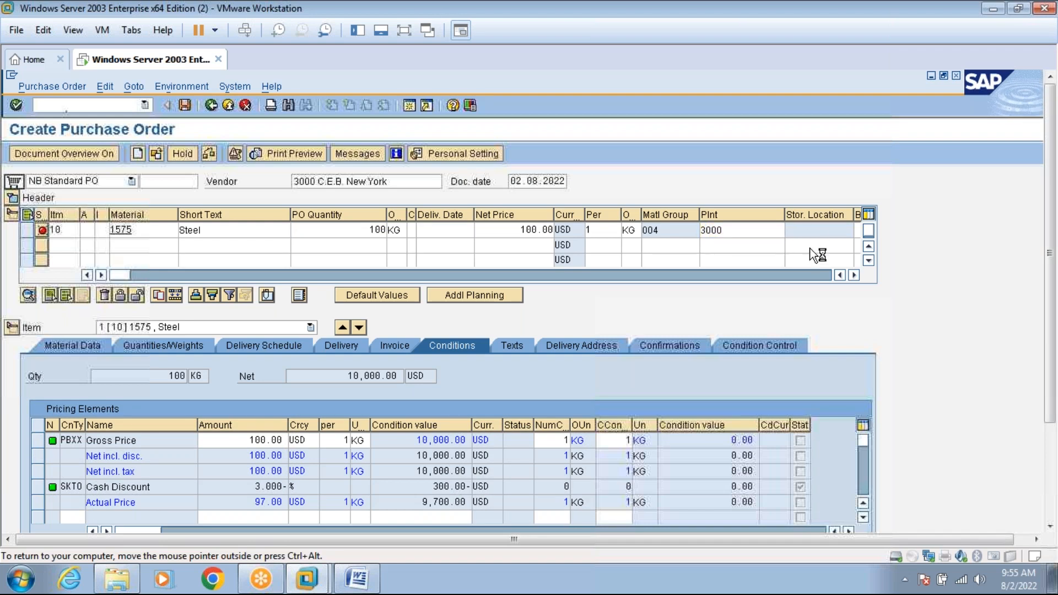
{"action": "left_click", "coordinate": [812, 231]}
{"action": "type", "text": "0001"}
{"action": "key", "text": "Return"}
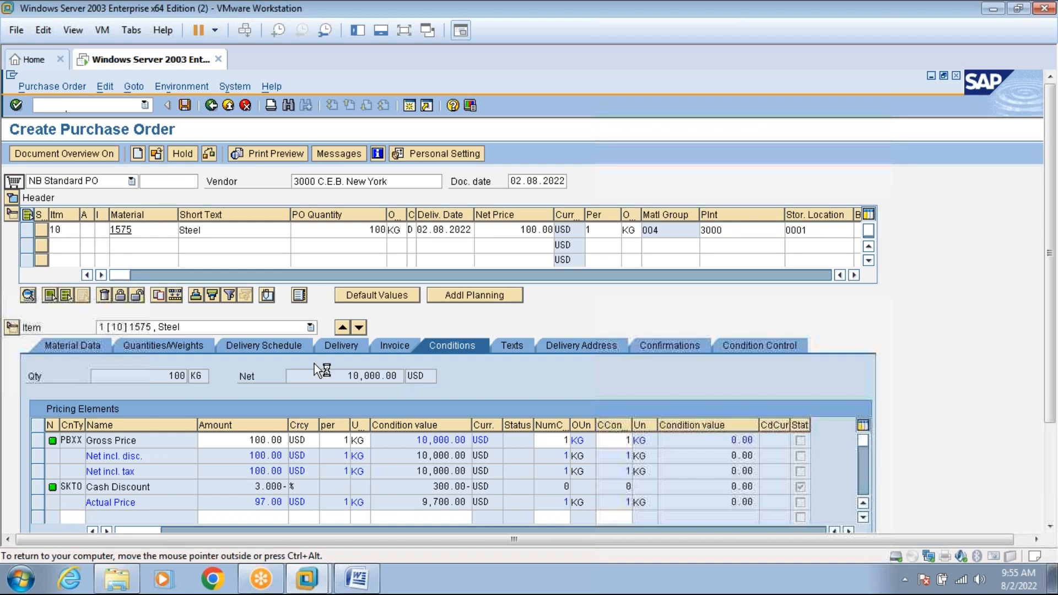
Save the purchase order and review the moving average price formula and both order examples in the Word notes
{"action": "left_click", "coordinate": [363, 585]}
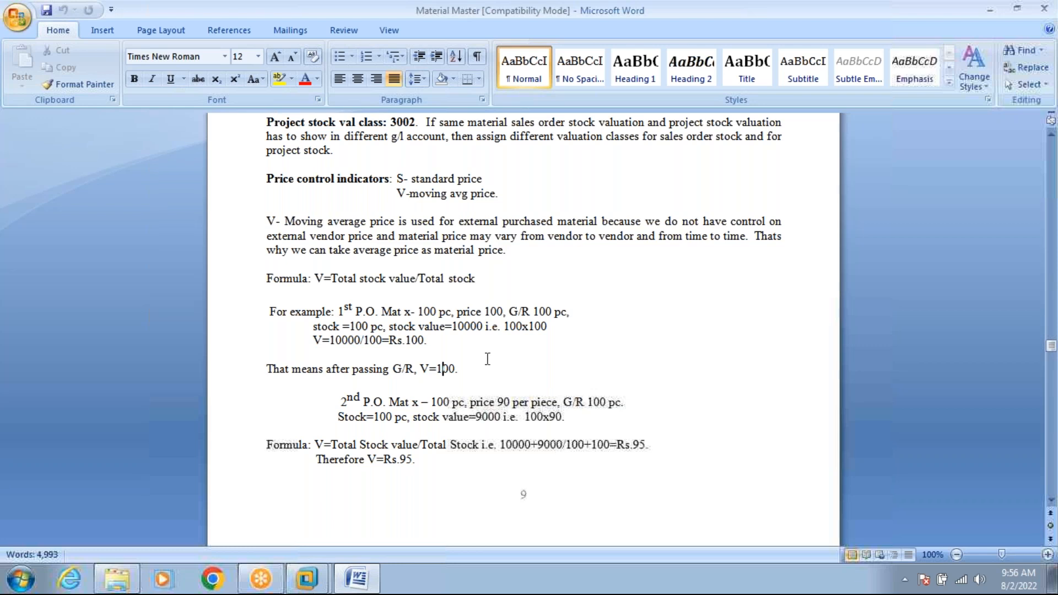
{"action": "left_click", "coordinate": [431, 312]}
{"action": "left_click", "coordinate": [641, 452]}
{"action": "left_click", "coordinate": [306, 579]}
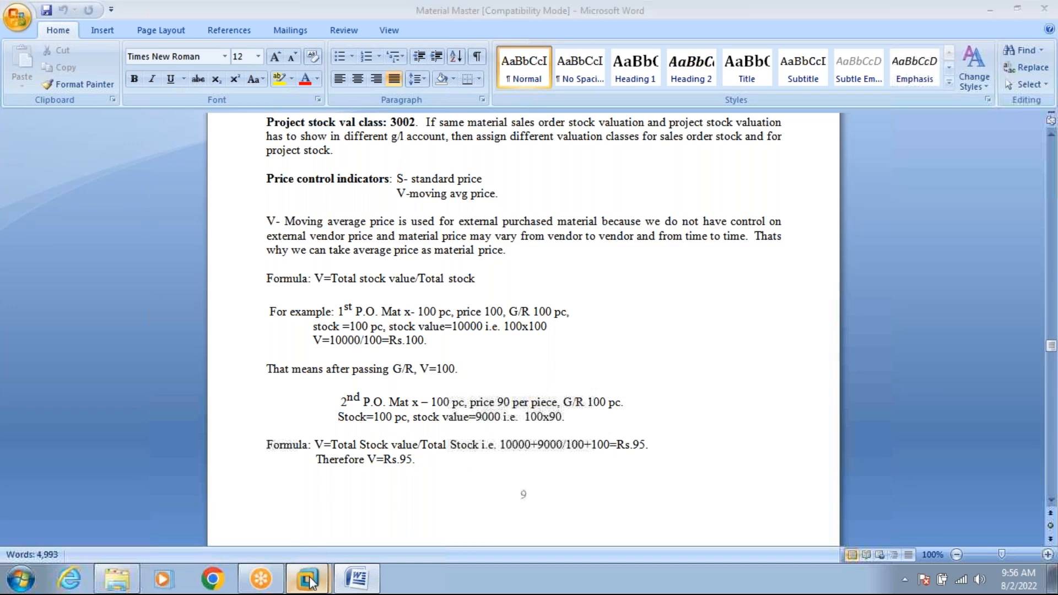
{"action": "left_click", "coordinate": [305, 520]}
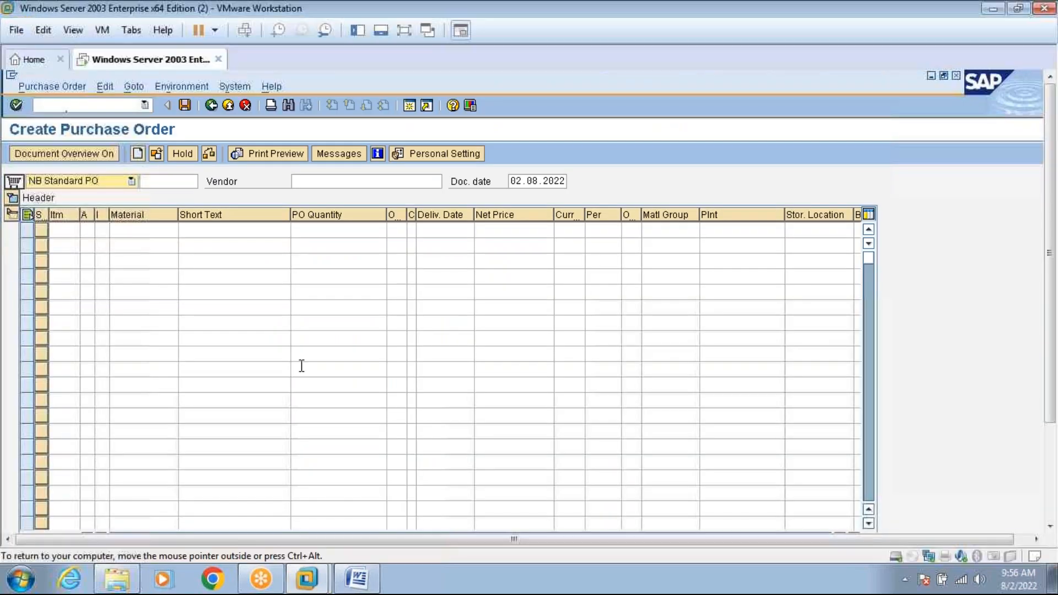
Exit purchase order creation, start a goods receipt with transaction MIGO and load the new purchase order by its number
{"action": "left_click", "coordinate": [403, 31]}
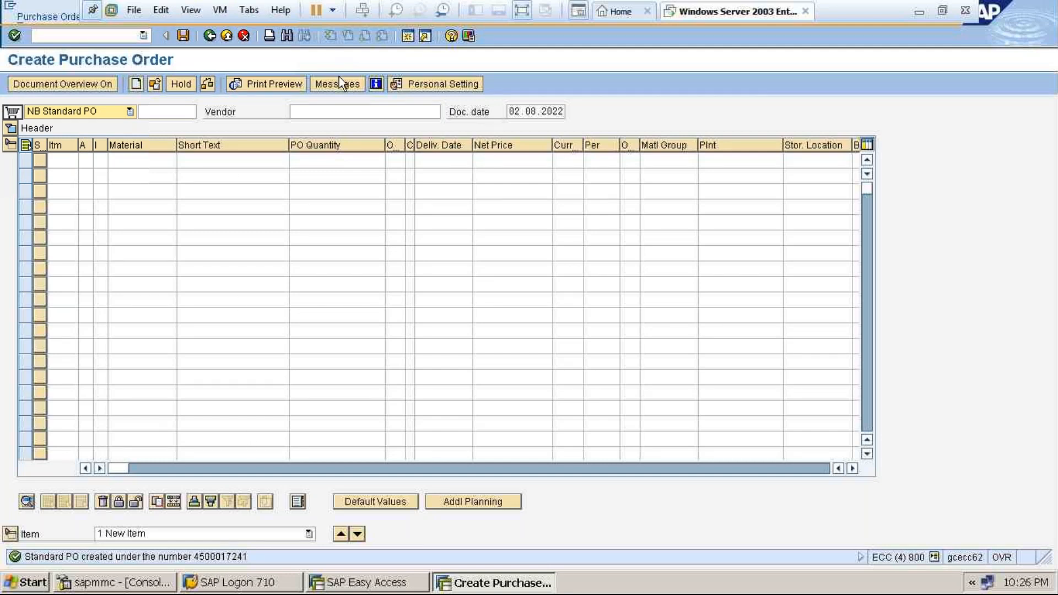
{"action": "left_click", "coordinate": [208, 37]}
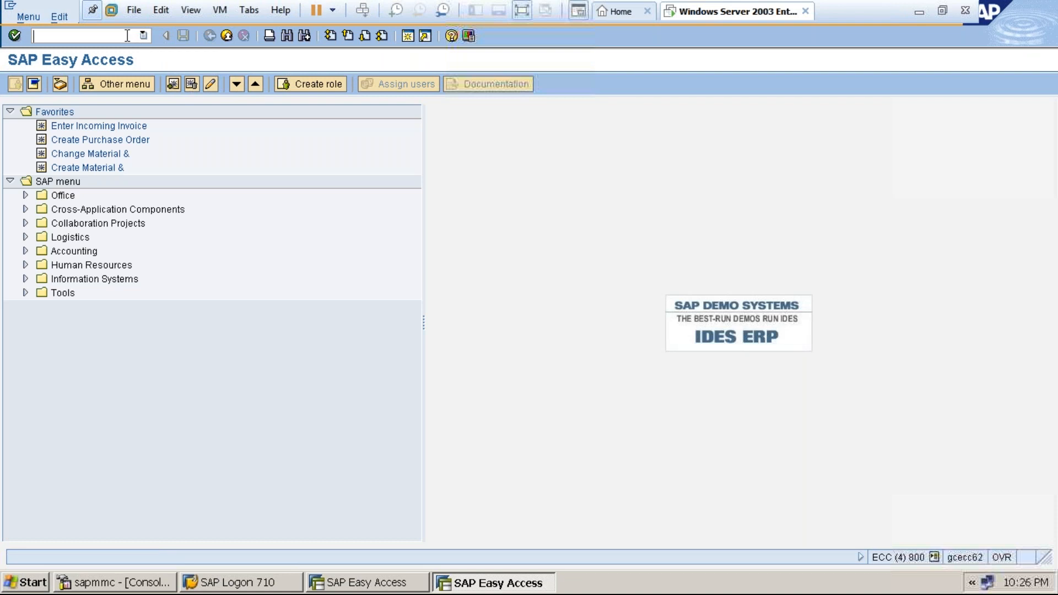
{"action": "type", "text": "/nmigo"}
{"action": "key", "text": "Return"}
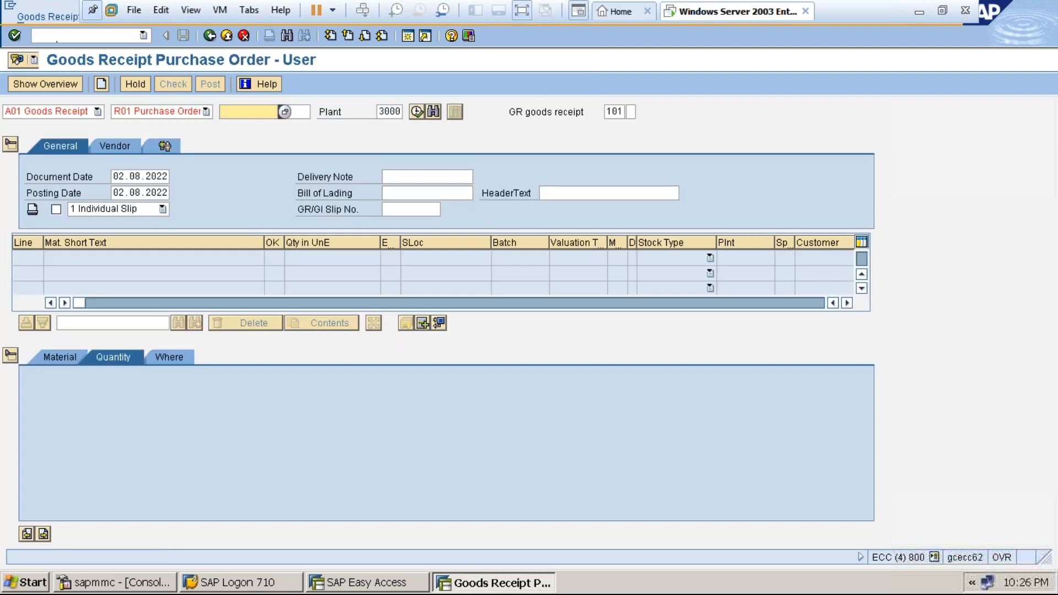
{"action": "left_click", "coordinate": [259, 111]}
{"action": "left_click", "coordinate": [263, 125]}
{"action": "key", "text": "BackSpace"}
{"action": "type", "text": "1"}
{"action": "key", "text": "Return"}
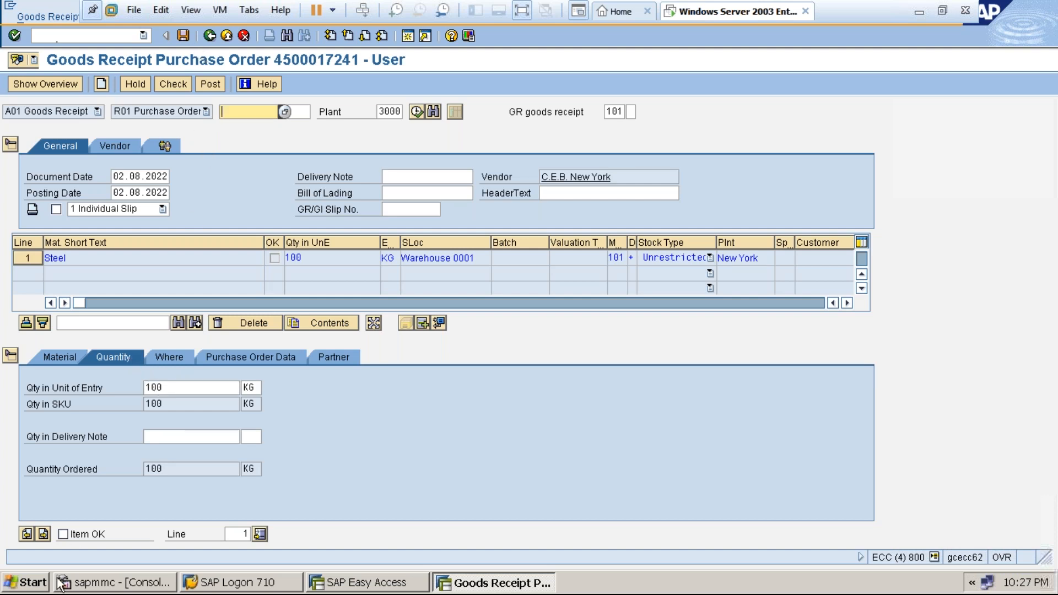
Mark the goods receipt's Steel item as OK, post the receipt and leave the transaction
{"action": "left_click", "coordinate": [63, 534]}
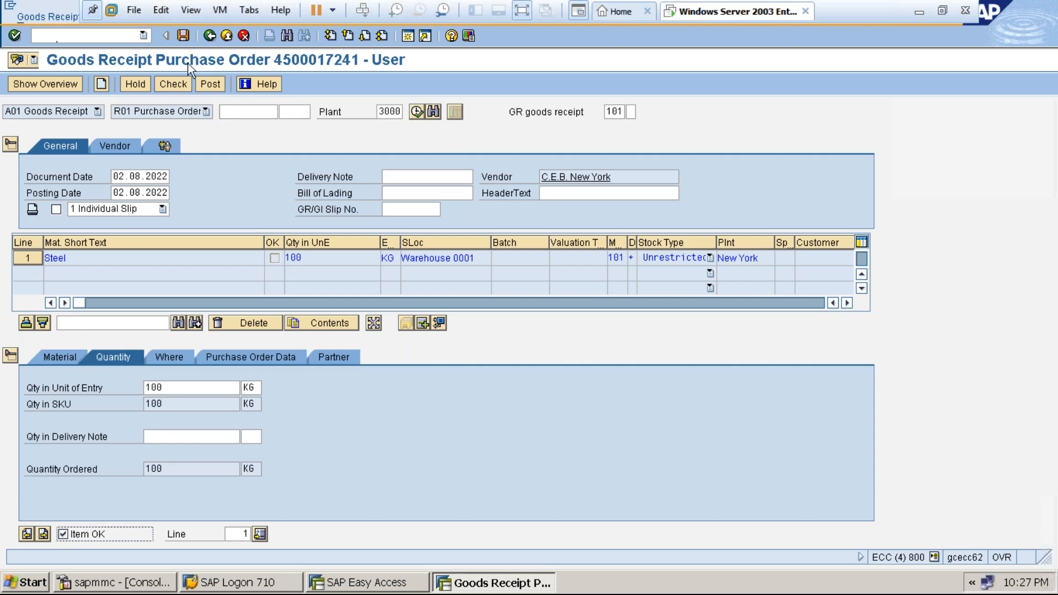
{"action": "left_click", "coordinate": [184, 36]}
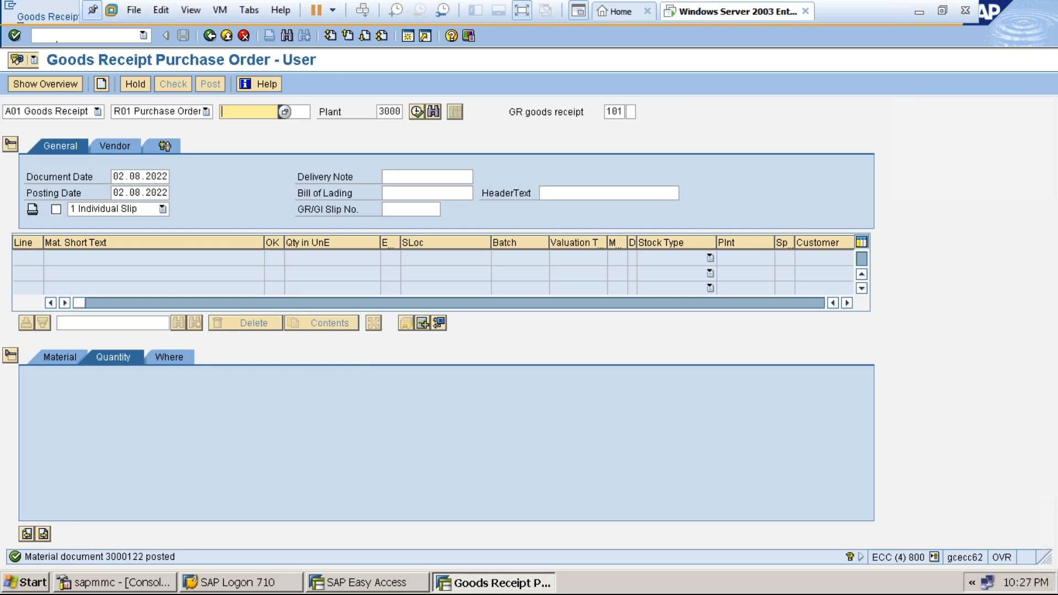
{"action": "left_click", "coordinate": [230, 42]}
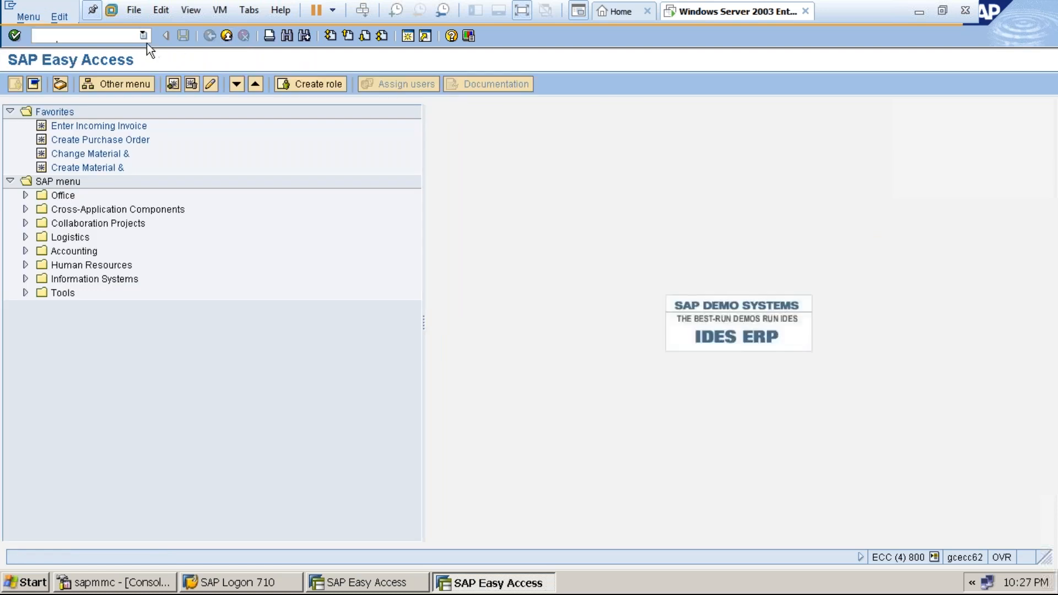
Open material 1575 with transaction MM02 for plant 3000 and storage location 0001
{"action": "left_click", "coordinate": [128, 36]}
{"action": "type", "text": "mm02"}
{"action": "key", "text": "Return"}
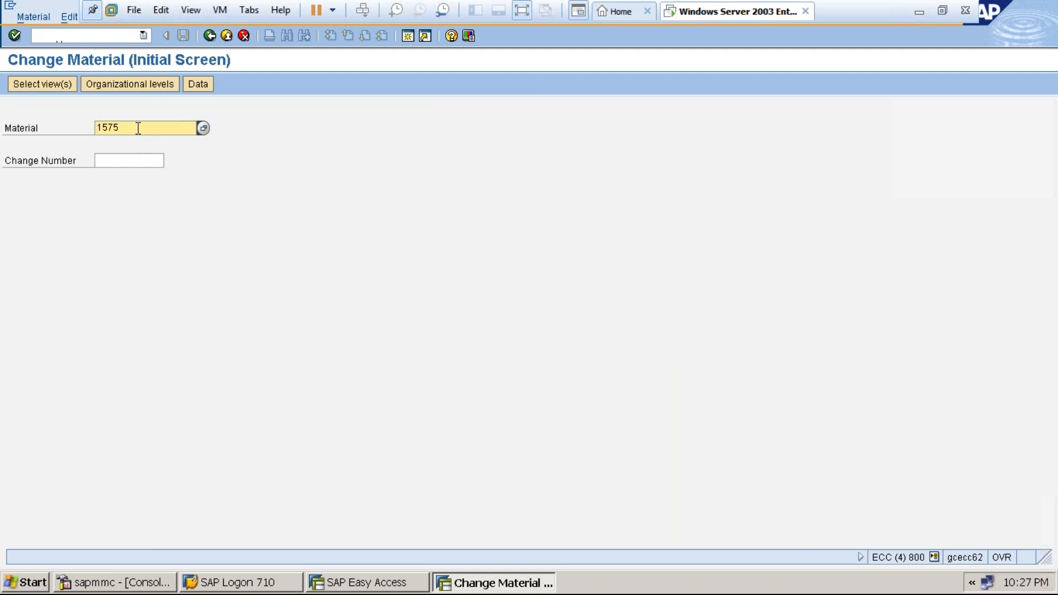
{"action": "key", "text": "Return"}
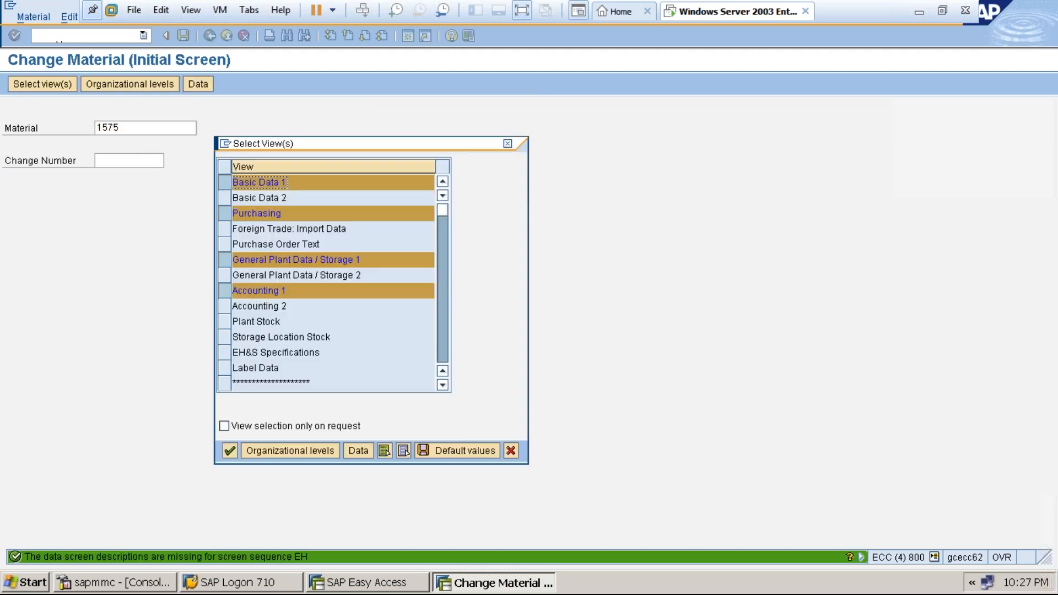
{"action": "key", "text": "Return"}
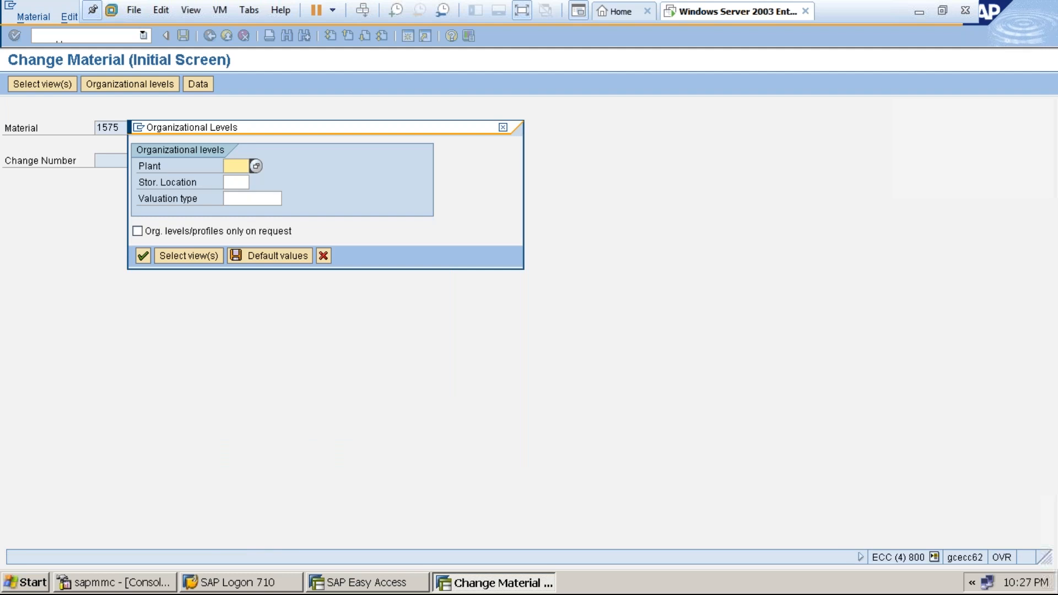
{"action": "type", "text": "3000"}
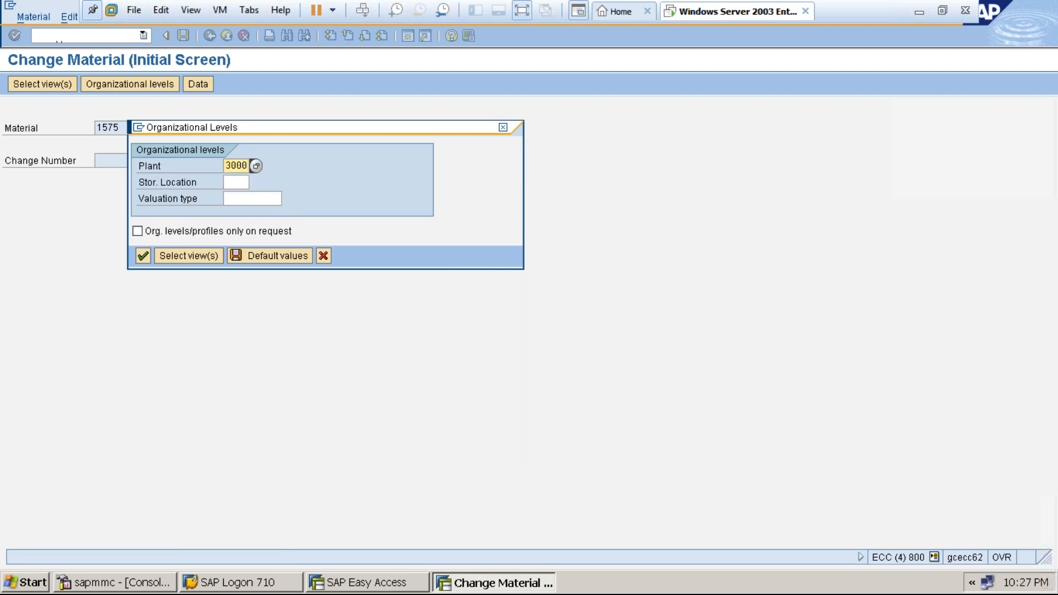
{"action": "left_click", "coordinate": [236, 184]}
{"action": "type", "text": "0001"}
{"action": "key", "text": "Return"}
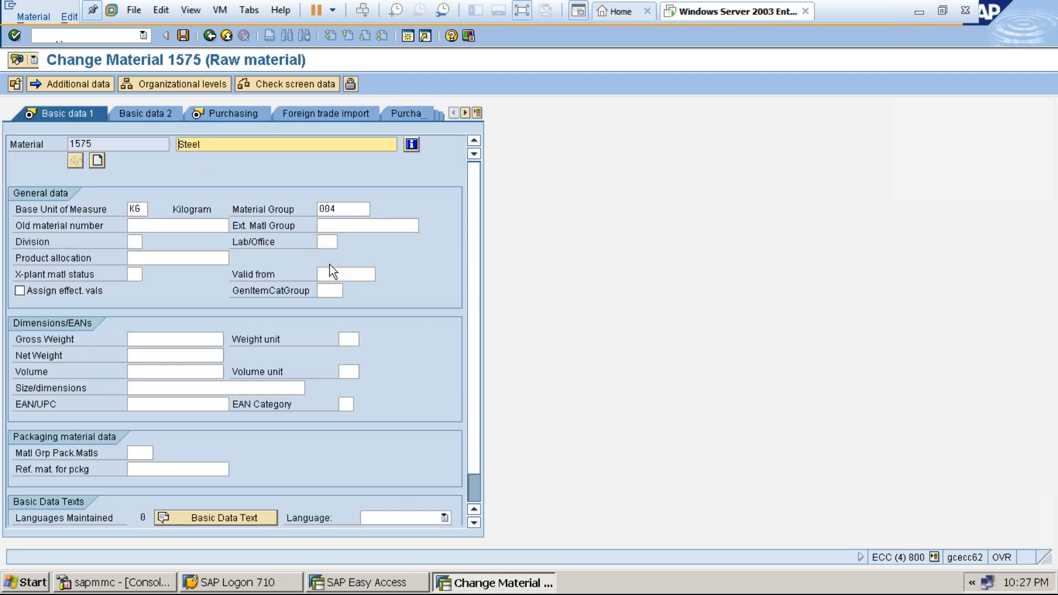
Open the material's Accounting 1 view and check its moving price, total stock and total value
{"action": "left_click", "coordinate": [477, 113]}
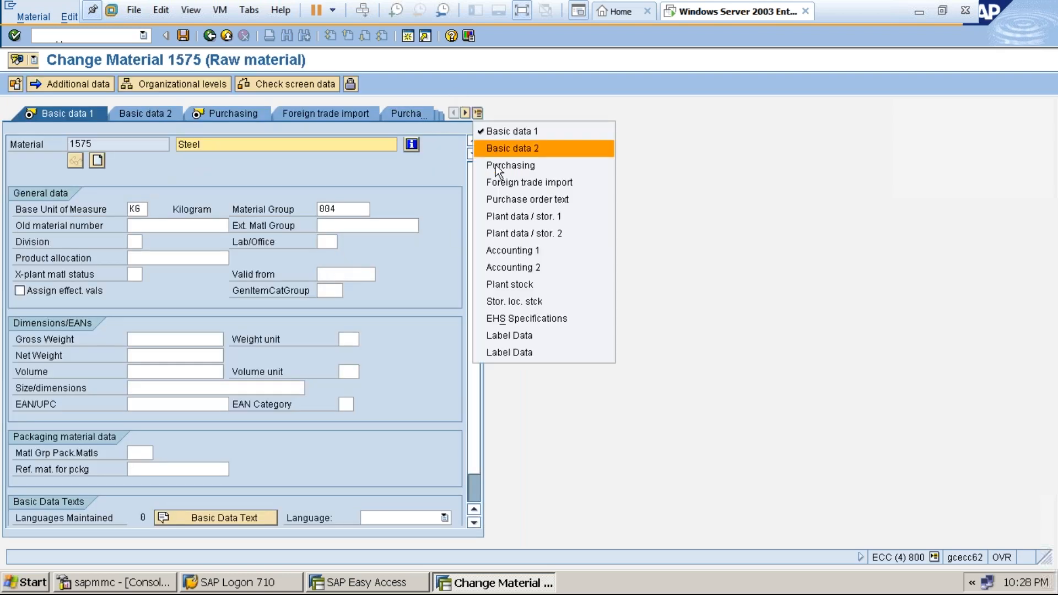
{"action": "left_click", "coordinate": [511, 255]}
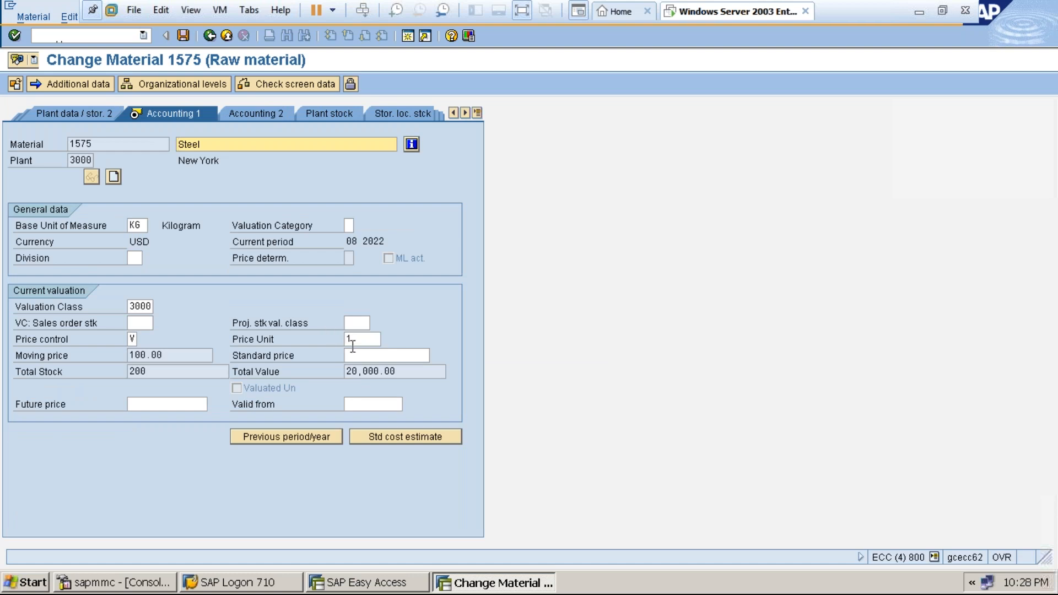
{"action": "left_click", "coordinate": [358, 372]}
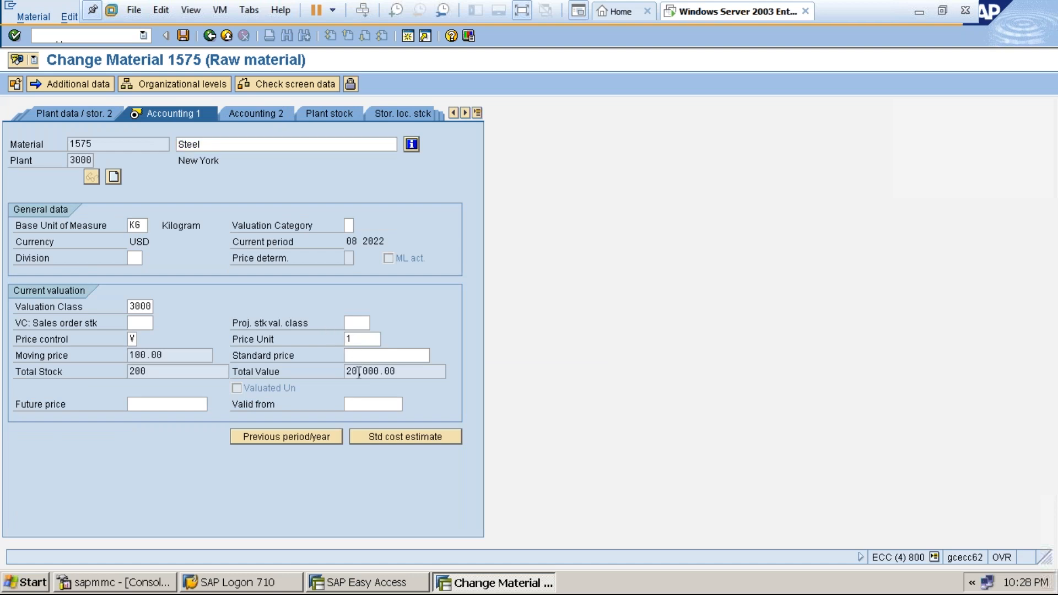
{"action": "left_click", "coordinate": [179, 355]}
Compare the material's valuation with the second example in the Word notes and exit the material change in SAP
{"action": "left_click", "coordinate": [520, 16]}
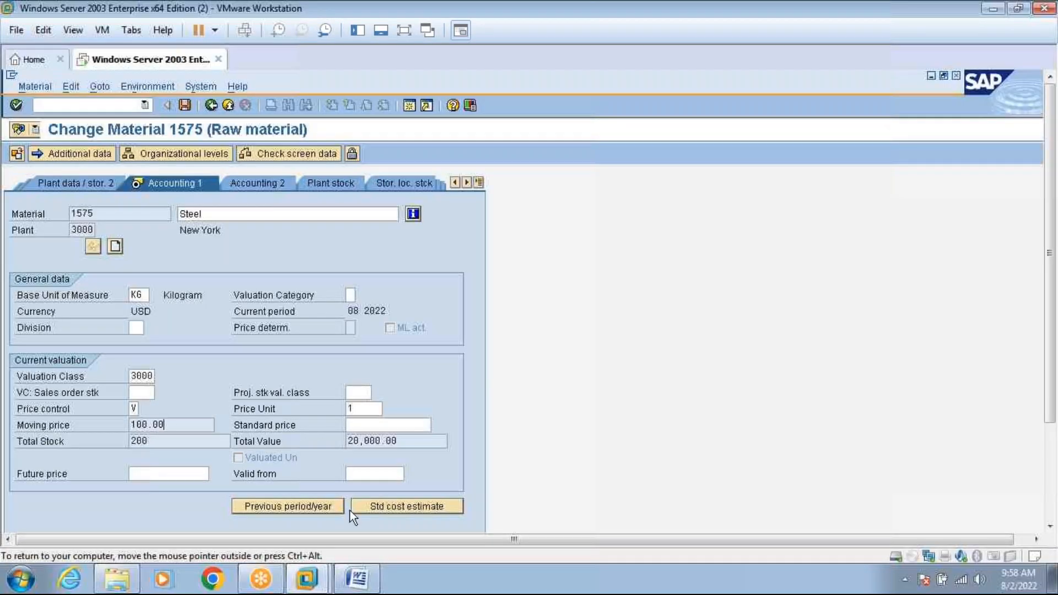
{"action": "left_click", "coordinate": [357, 588]}
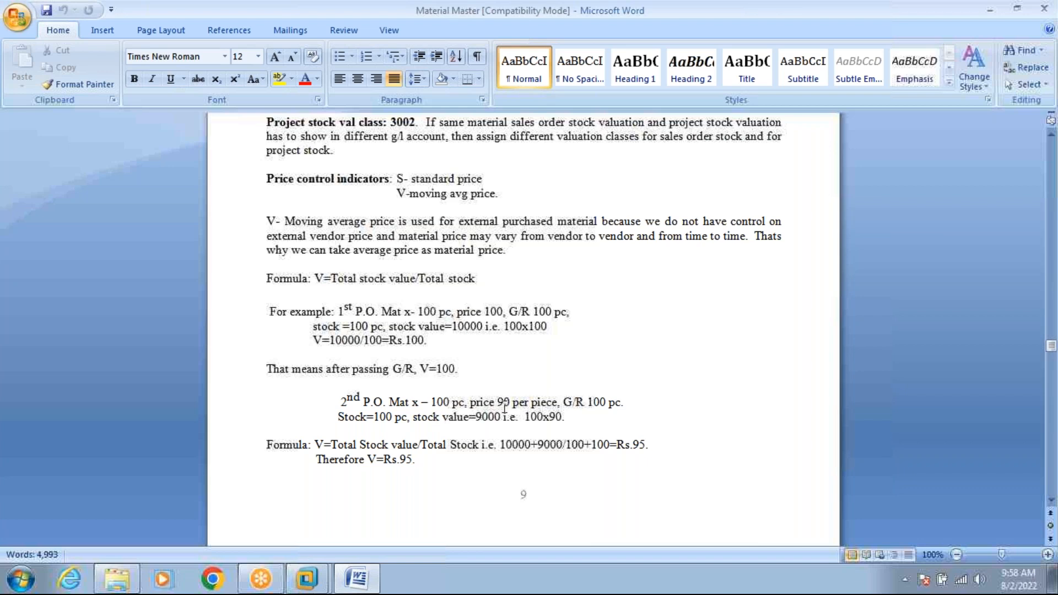
{"action": "left_click", "coordinate": [319, 574]}
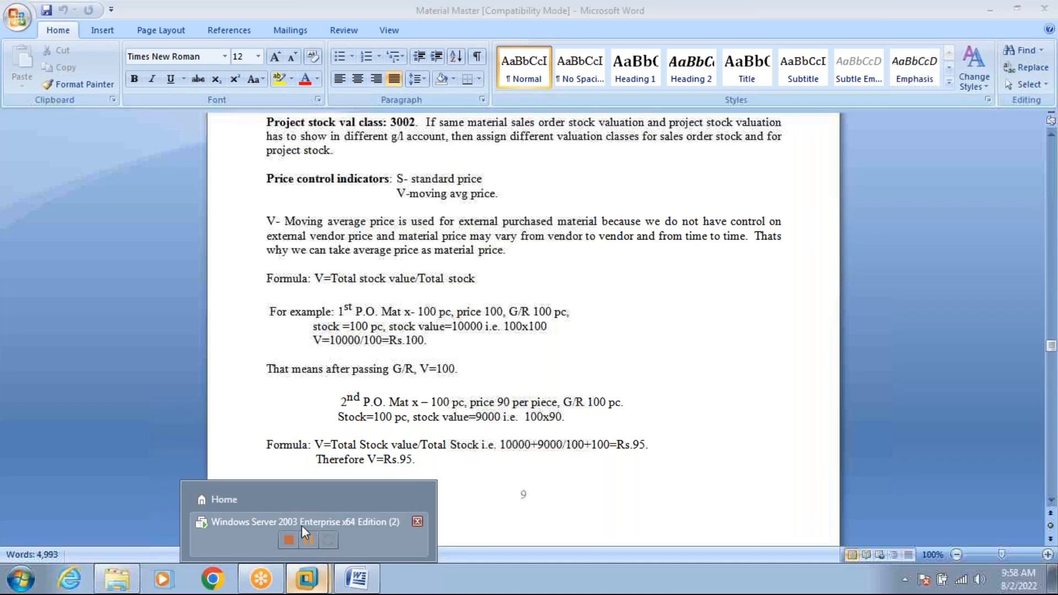
{"action": "left_click", "coordinate": [302, 521]}
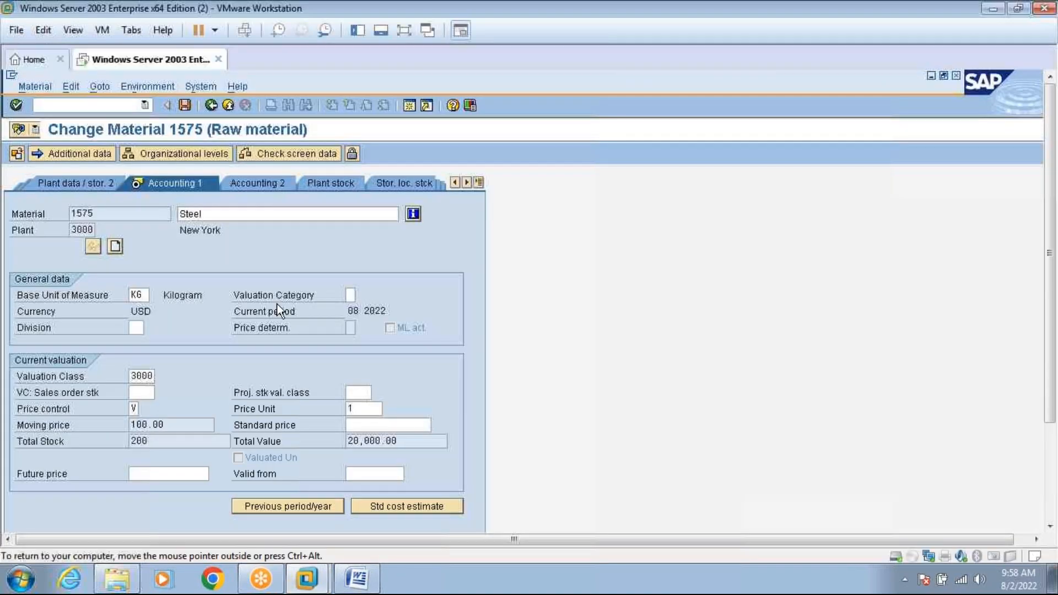
{"action": "left_click", "coordinate": [211, 105]}
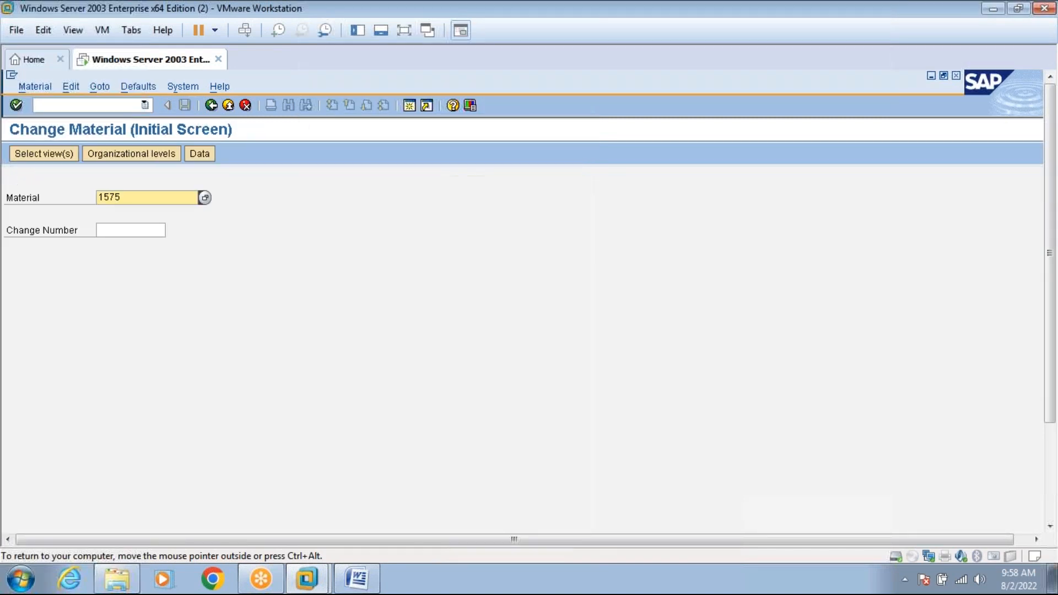
{"action": "left_click", "coordinate": [210, 105]}
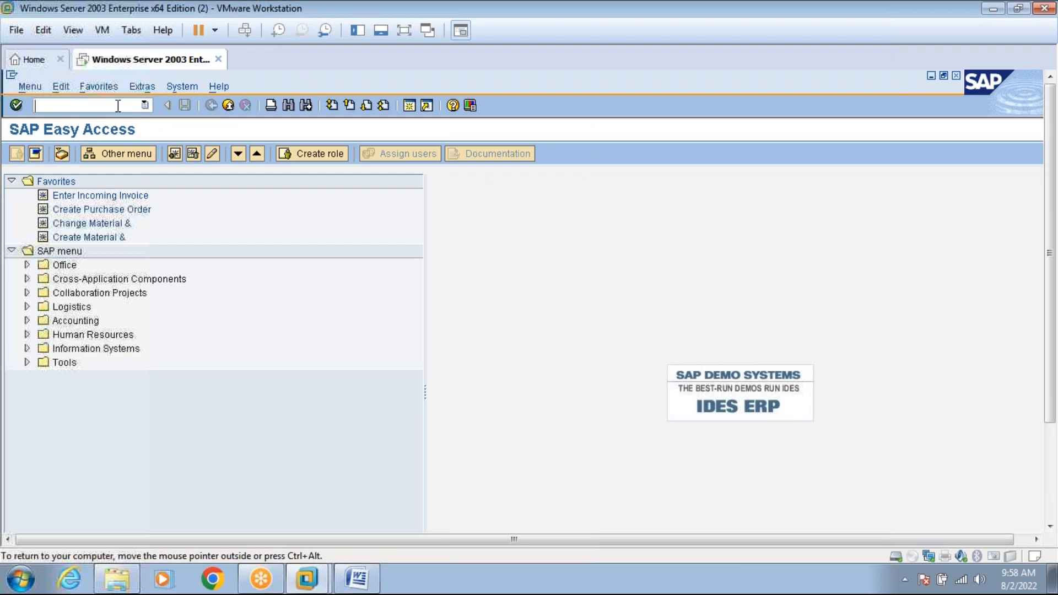
Display the new purchase order's item price and conditions and compare them with the second example in the Word notes
{"action": "type", "text": "m"}
{"action": "type", "text": "m02"}
{"action": "key", "text": "Return"}
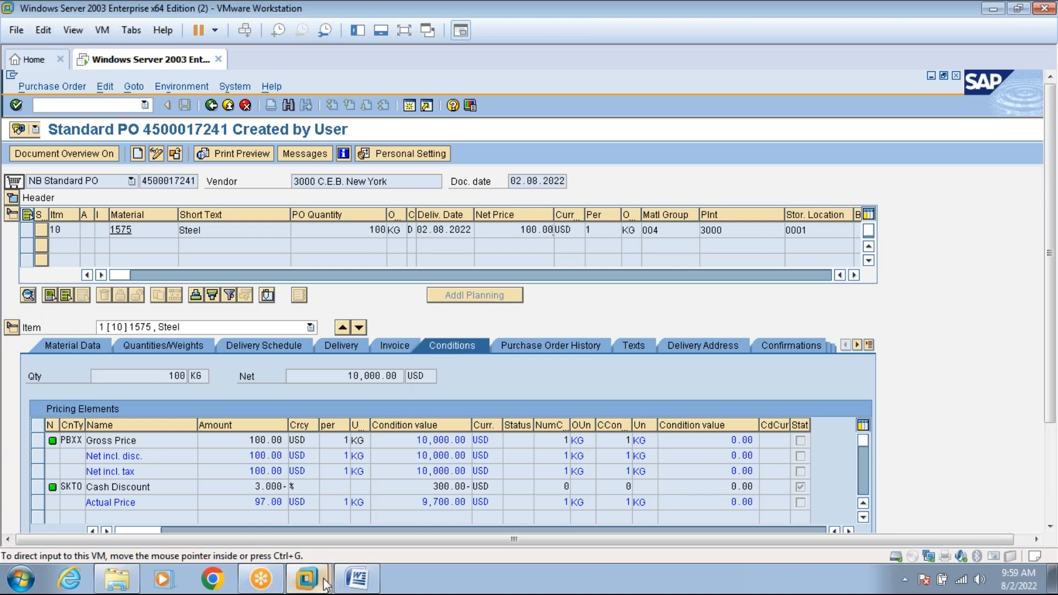
{"action": "left_click", "coordinate": [359, 578]}
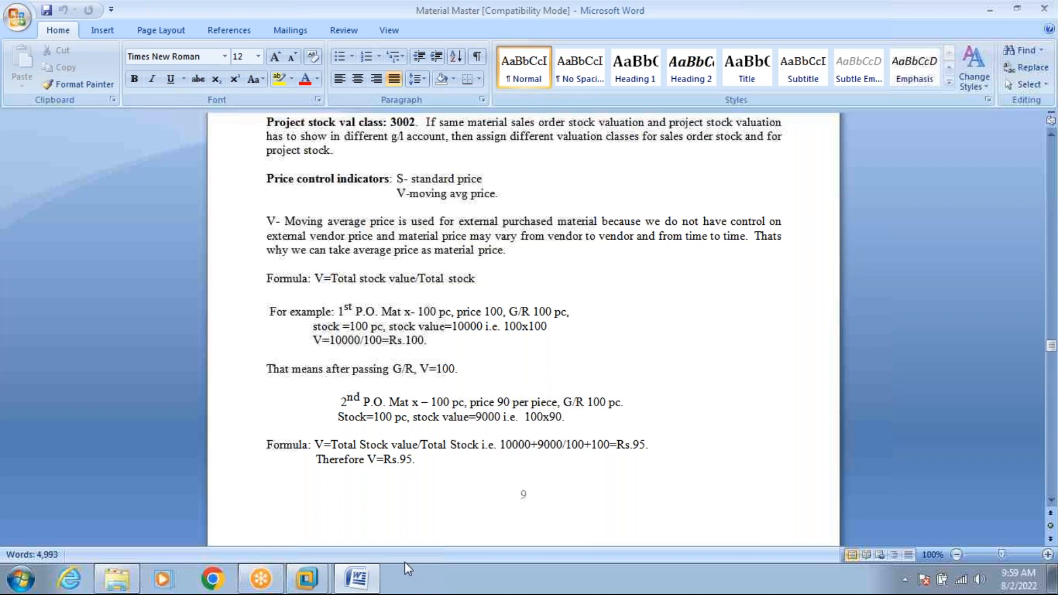
Recheck the second order's price example in the Word notes against the SAP purchase order's conditions
{"action": "left_click", "coordinate": [362, 568]}
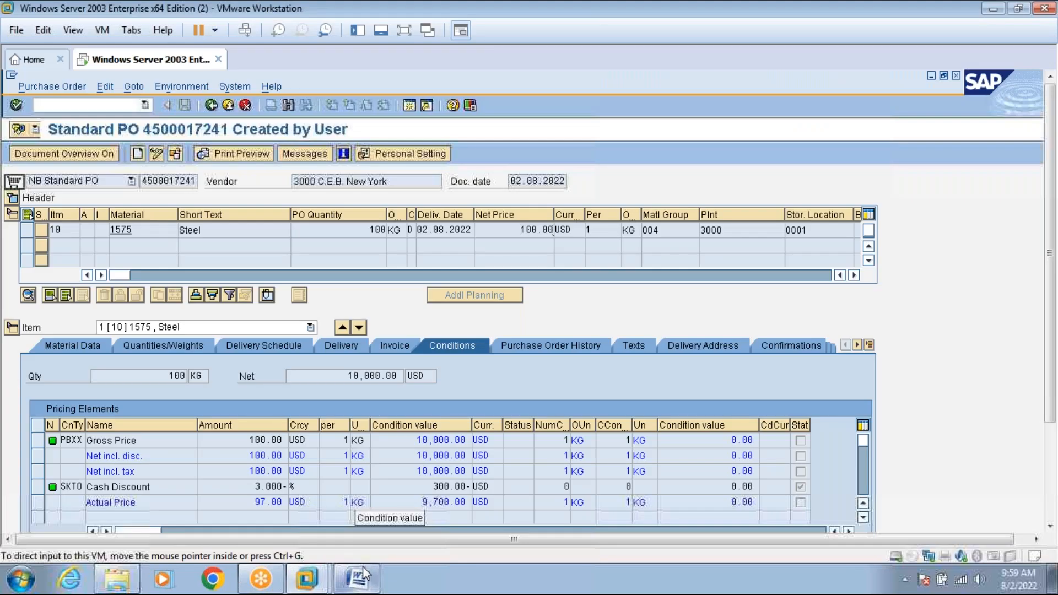
{"action": "left_click", "coordinate": [361, 576]}
{"action": "left_click", "coordinate": [414, 461]}
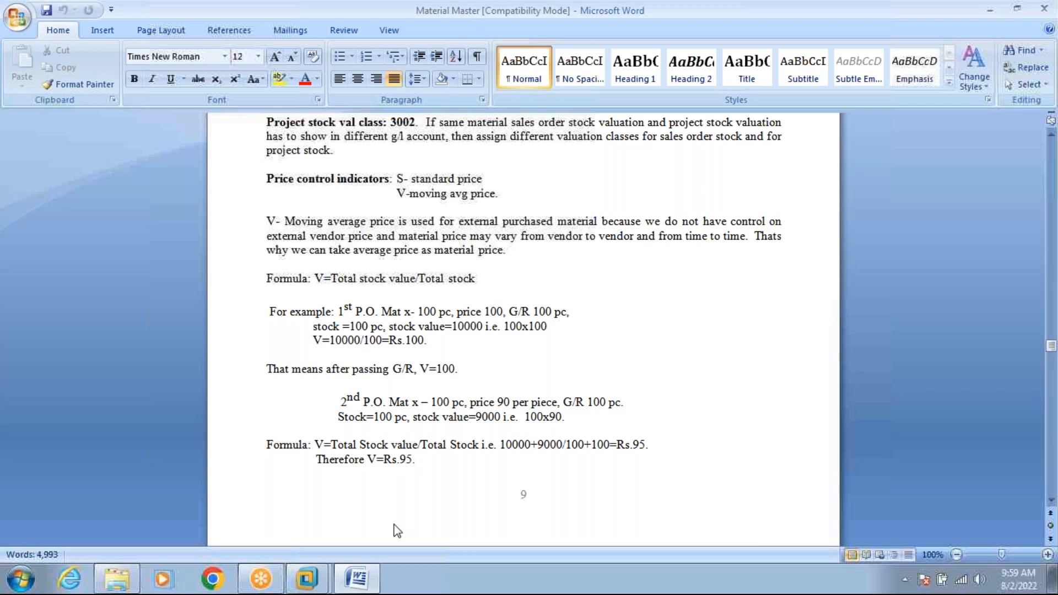
{"action": "left_click", "coordinate": [363, 578]}
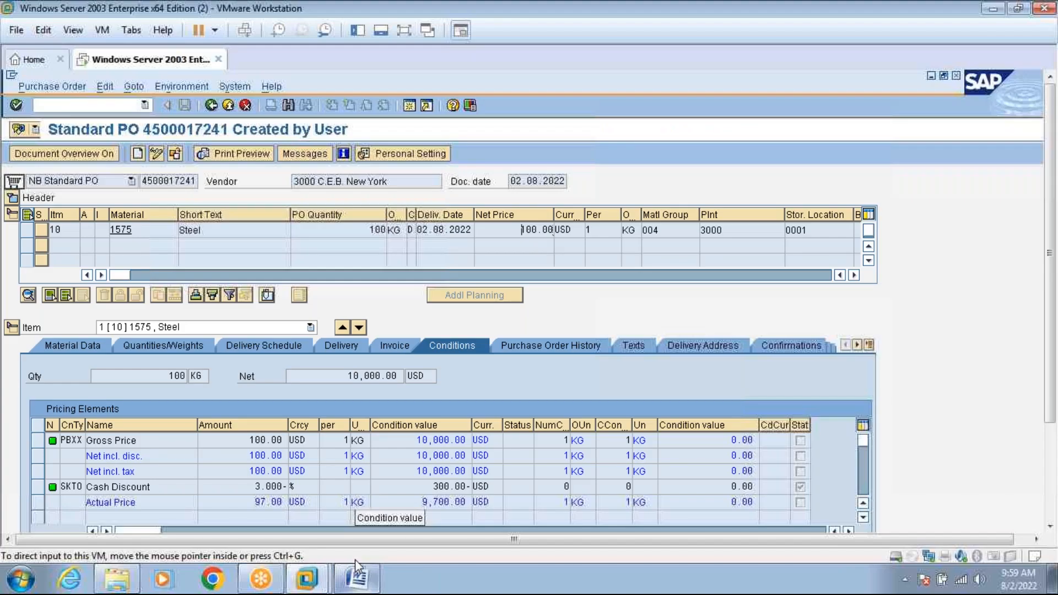
{"action": "mouse_move", "coordinate": [310, 590]}
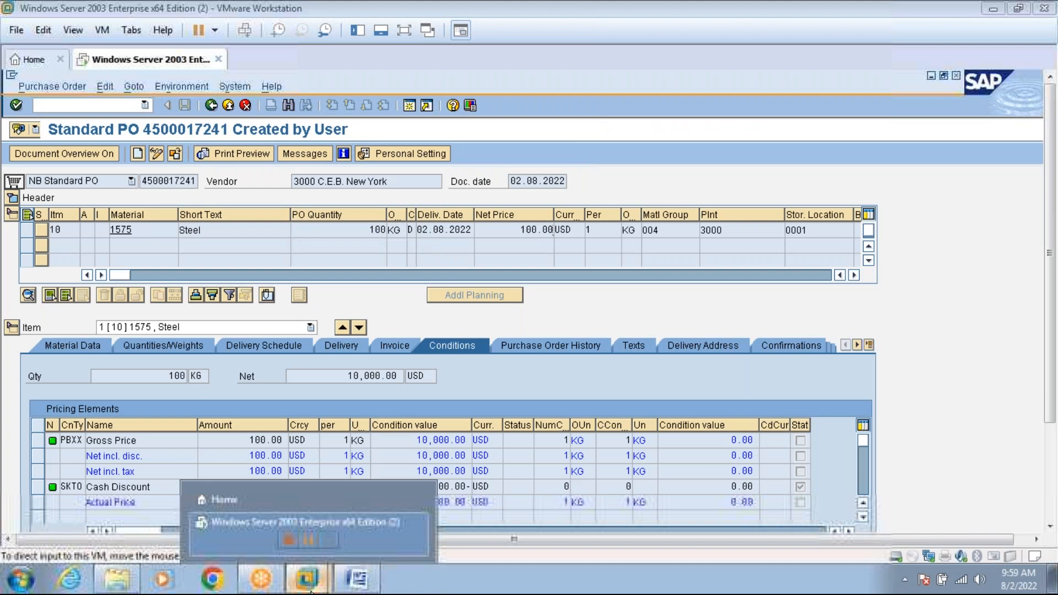
{"action": "left_click", "coordinate": [305, 514]}
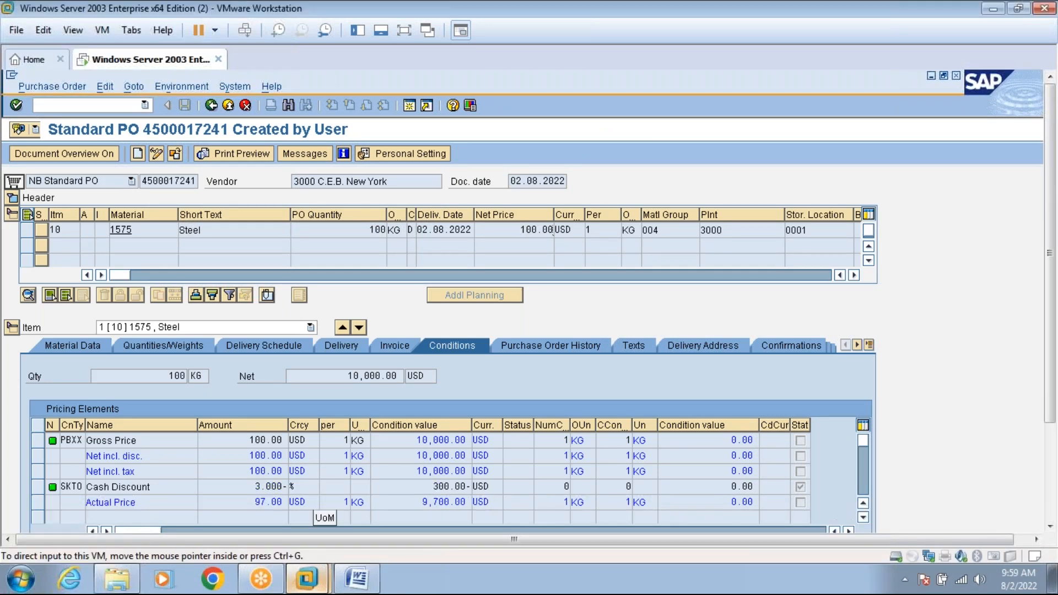
Open material 1575 for display with transaction MM03 in a new session, using the preselected views and plant 3000
{"action": "left_click", "coordinate": [404, 31]}
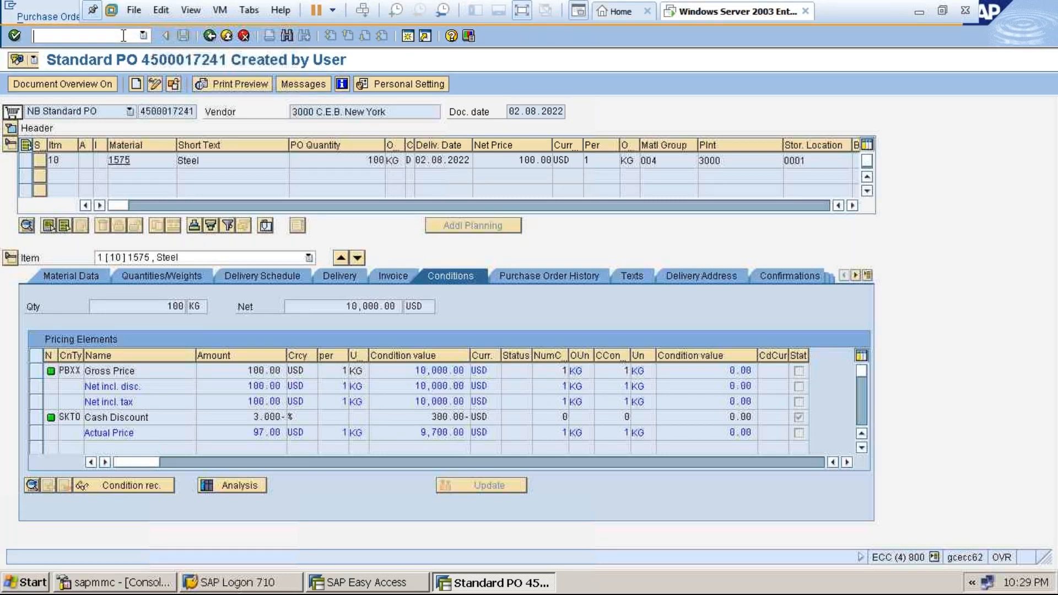
{"action": "left_click", "coordinate": [407, 36]}
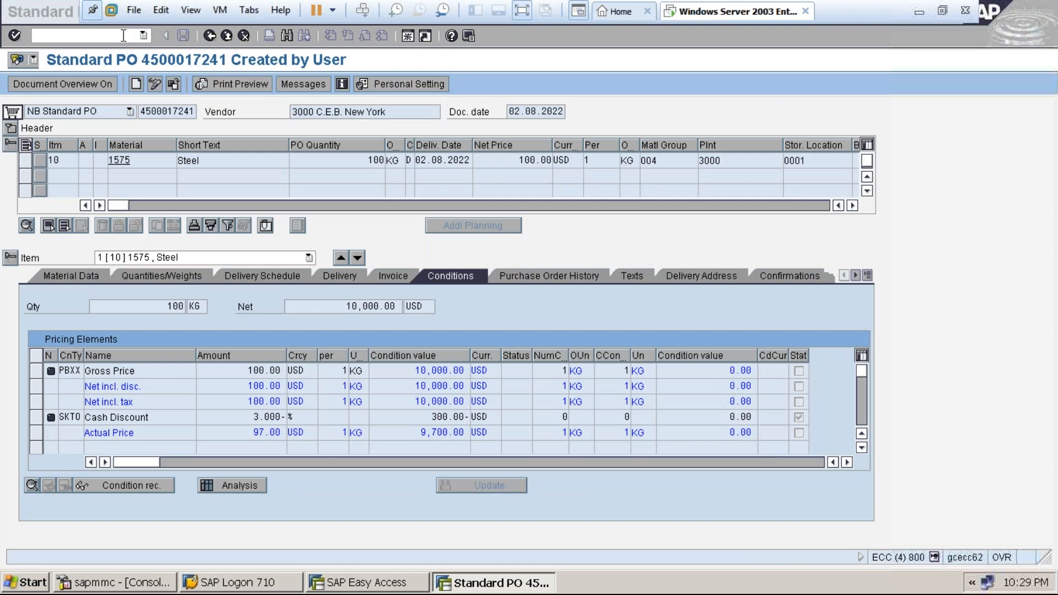
{"action": "type", "text": "mm03"}
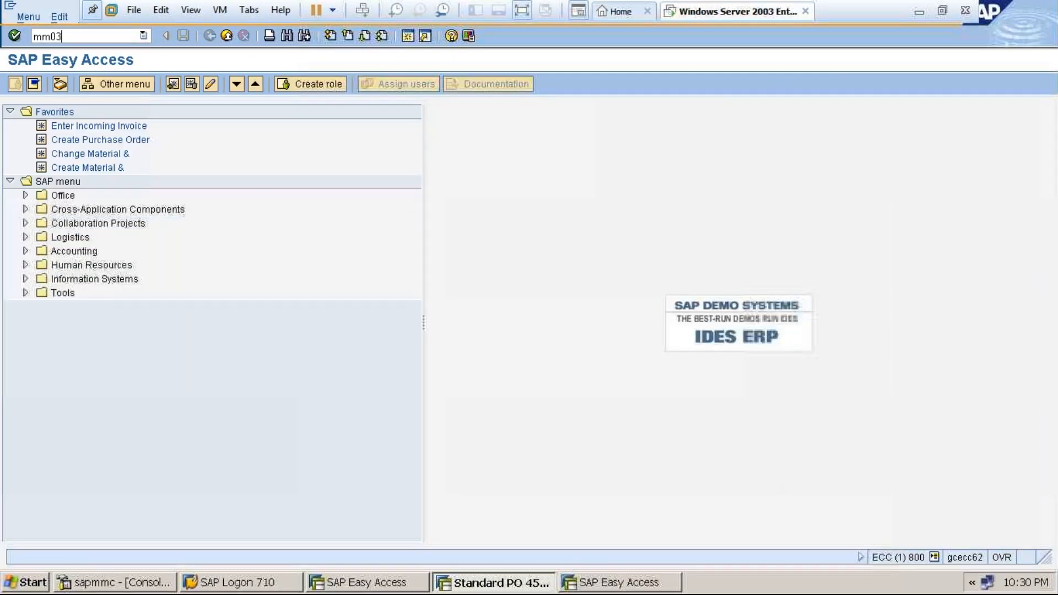
{"action": "key", "text": "Return"}
{"action": "key", "text": "Return"}
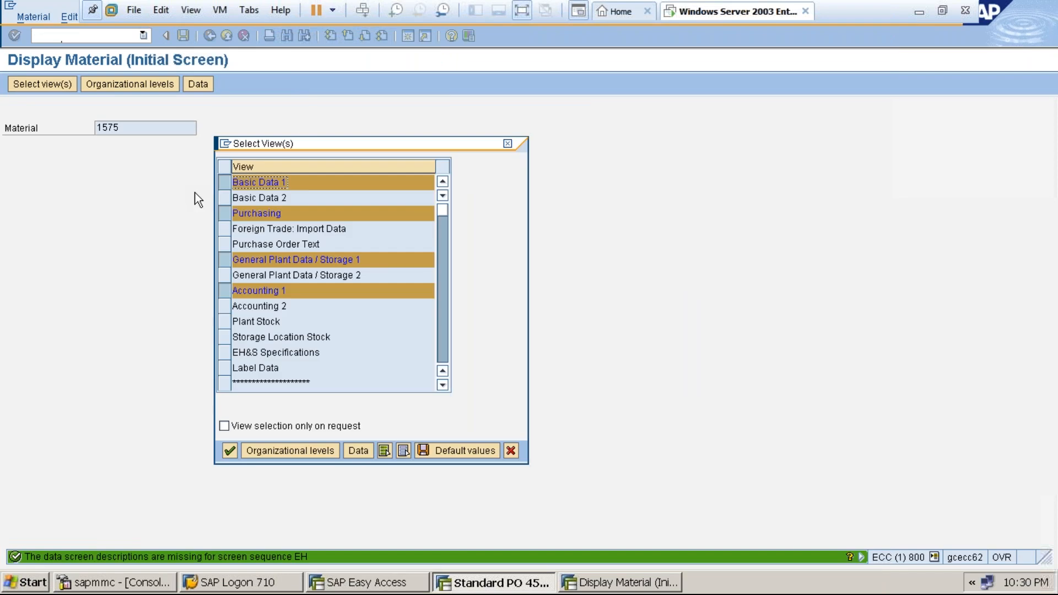
{"action": "key", "text": "Return"}
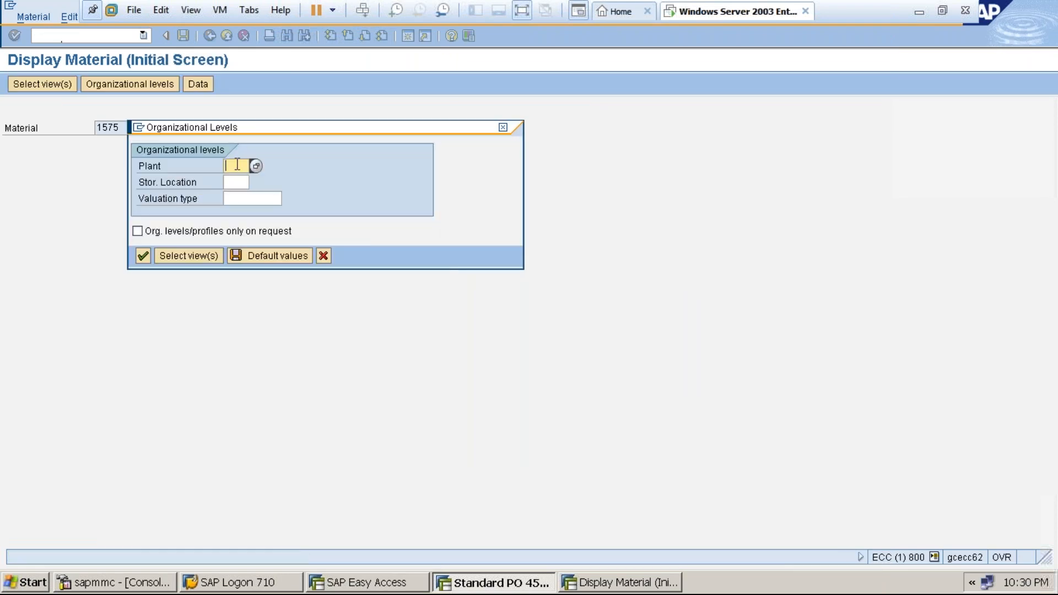
{"action": "left_click", "coordinate": [237, 165]}
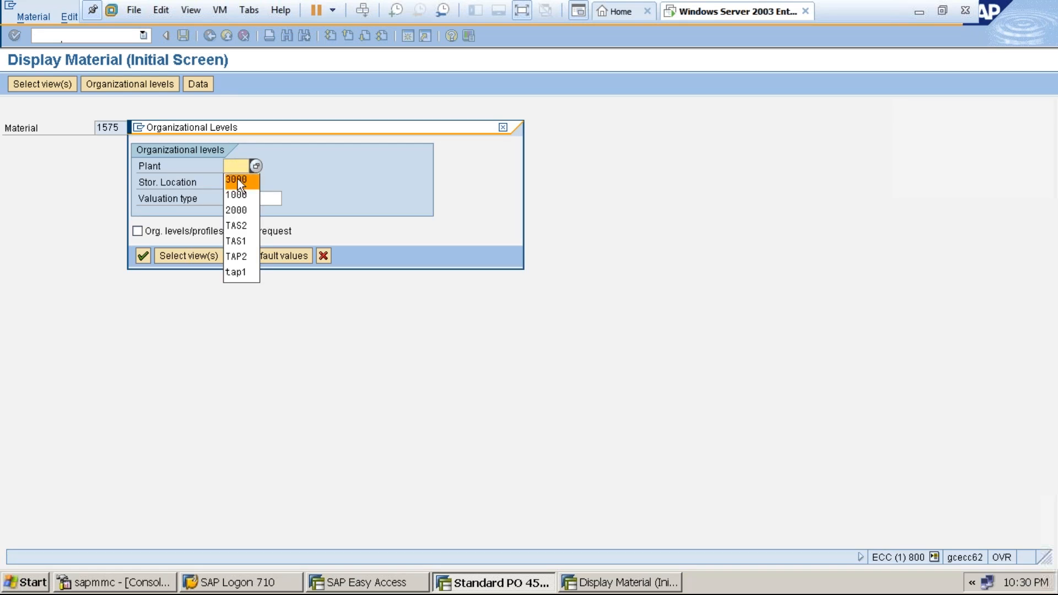
{"action": "left_click", "coordinate": [237, 180]}
{"action": "left_click", "coordinate": [237, 182]}
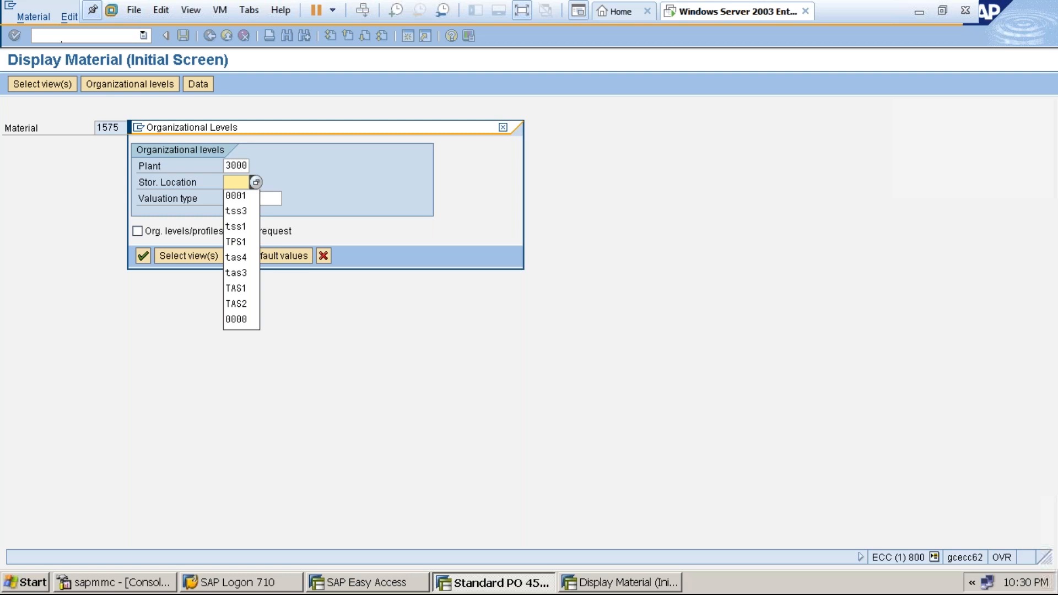
{"action": "key", "text": "Return"}
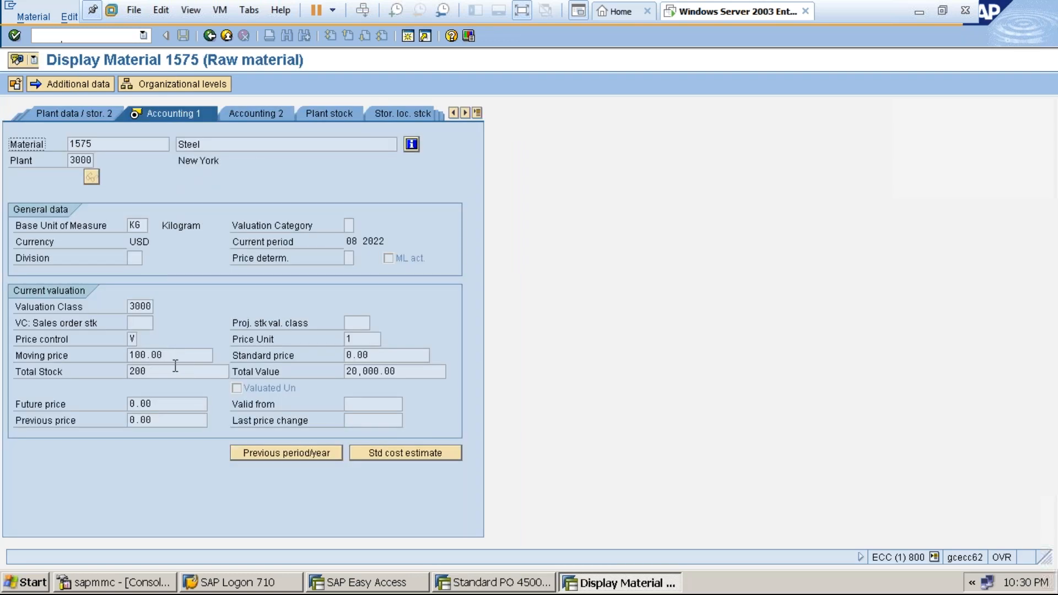
Check the total value and moving price of material 1575 in the Accounting 1 view
{"action": "left_click", "coordinate": [368, 371]}
{"action": "left_click", "coordinate": [136, 355]}
{"action": "left_click", "coordinate": [519, 13]}
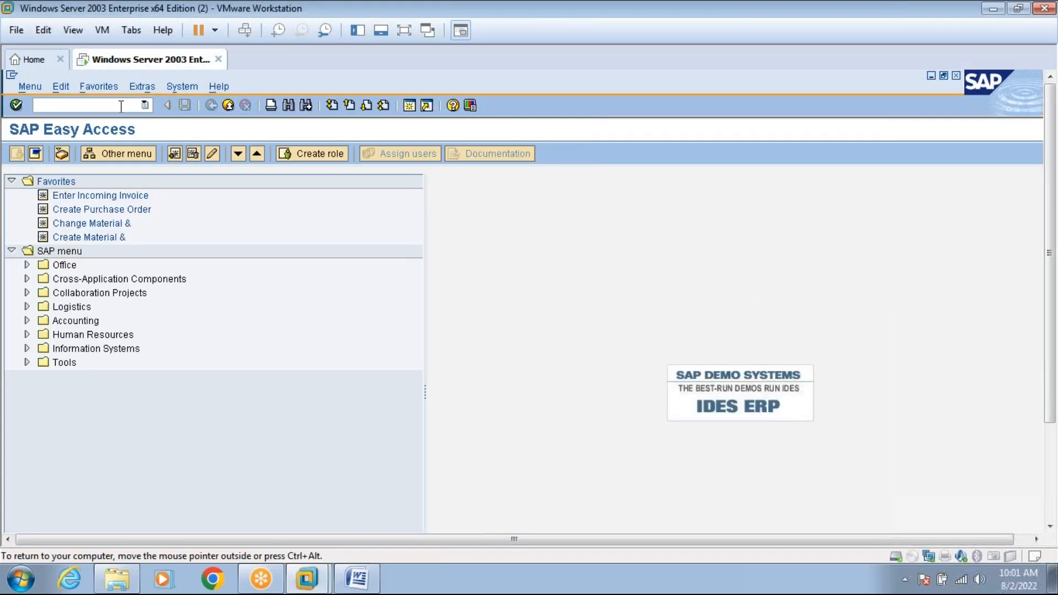
Start a new purchase order with transaction ME21N for vendor 3000
{"action": "type", "text": "mm"}
{"action": "key", "text": "BackSpace"}
{"action": "key", "text": "BackSpace"}
{"action": "type", "text": "me21n"}
{"action": "key", "text": "Return"}
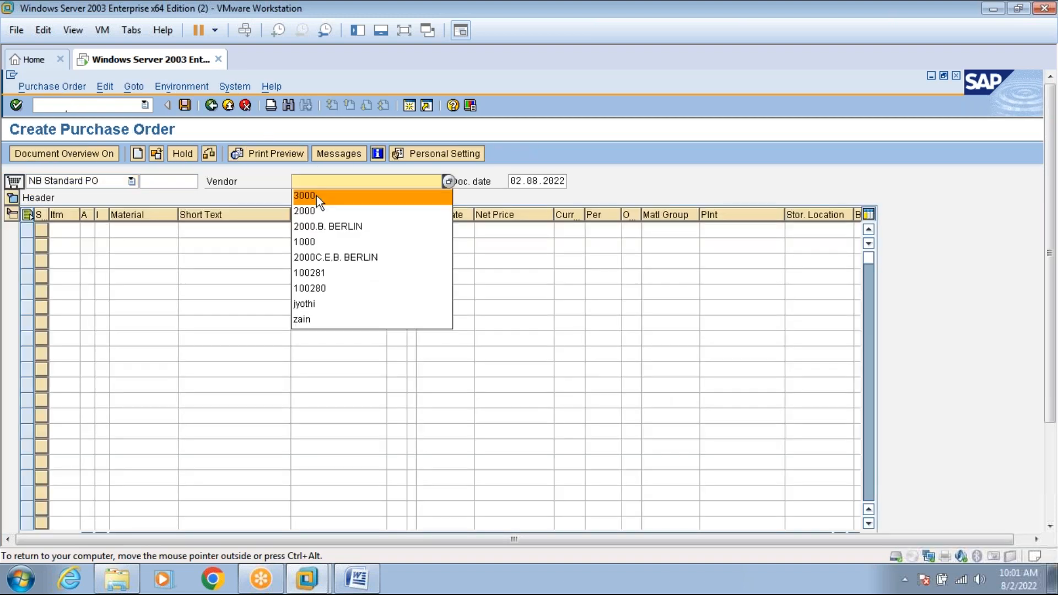
{"action": "left_click", "coordinate": [316, 196]}
{"action": "key", "text": "Return"}
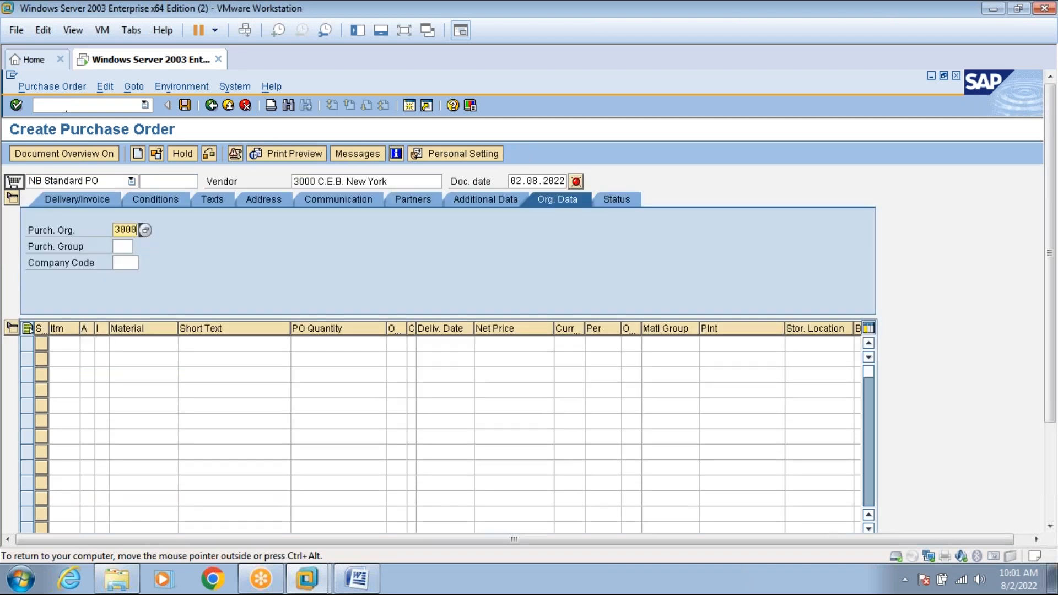
Set the order's organizational data to purchasing organization 3000, purchasing group 000 and company code 3000
{"action": "left_click", "coordinate": [126, 274]}
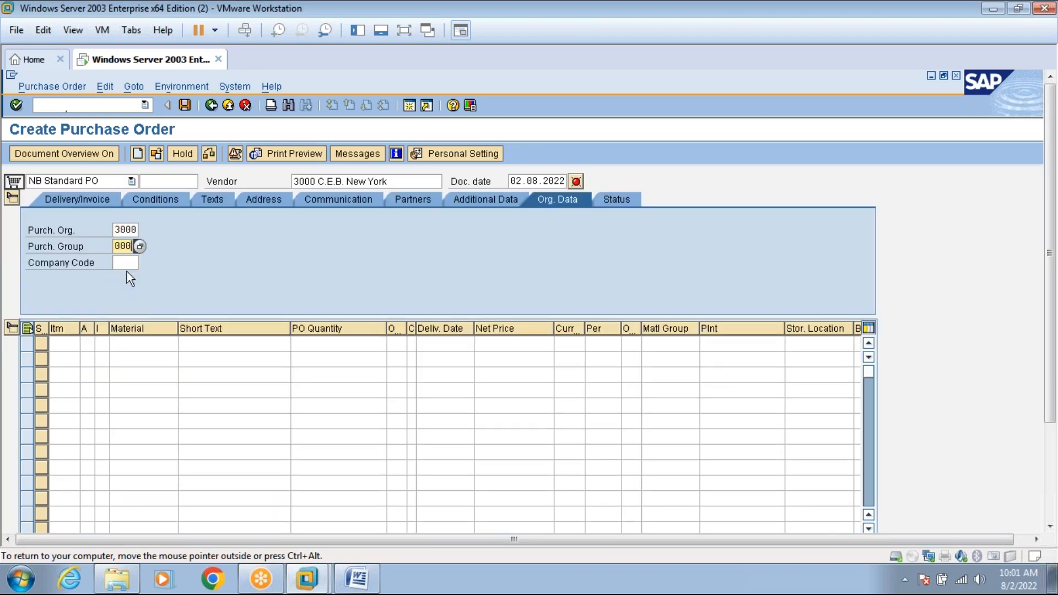
{"action": "key", "text": "Return"}
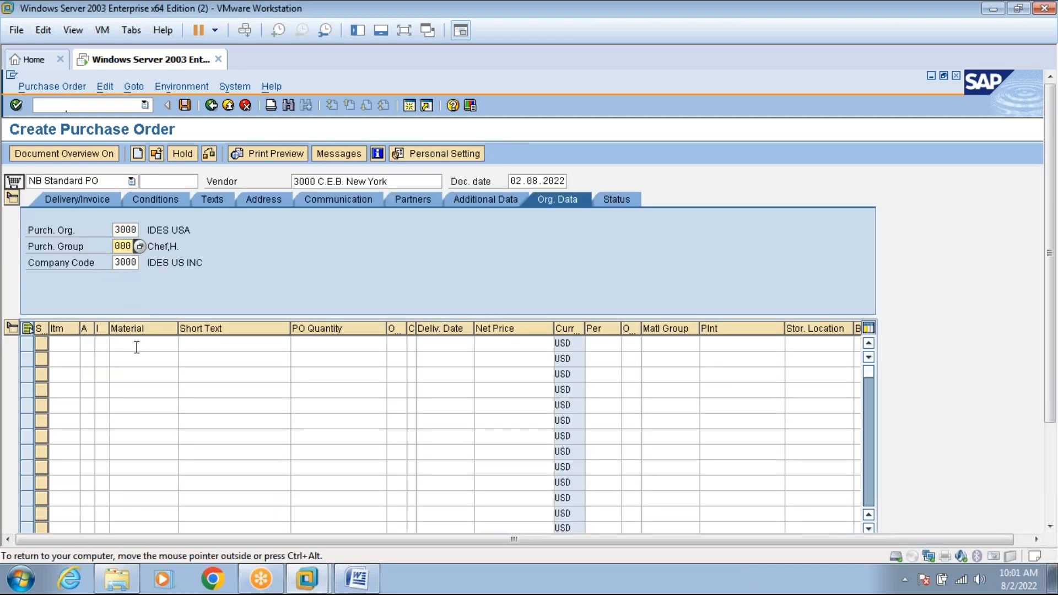
{"action": "key", "text": "BackSpace"}
{"action": "type", "text": "999"}
{"action": "key", "text": "BackSpace"}
{"action": "key", "text": "BackSpace"}
{"action": "key", "text": "BackSpace"}
{"action": "type", "text": "000"}
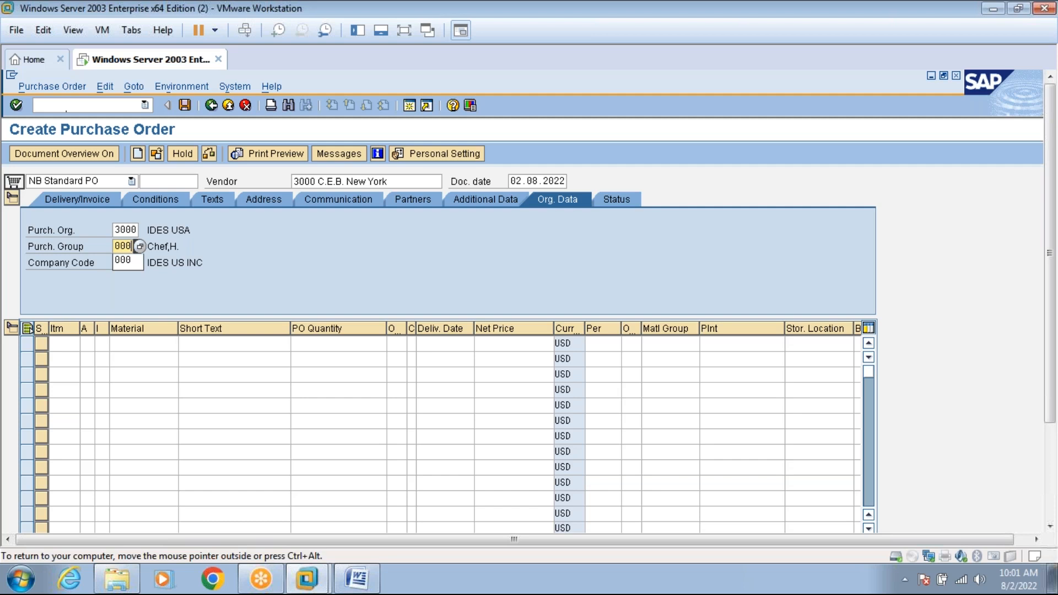
{"action": "key", "text": "Return"}
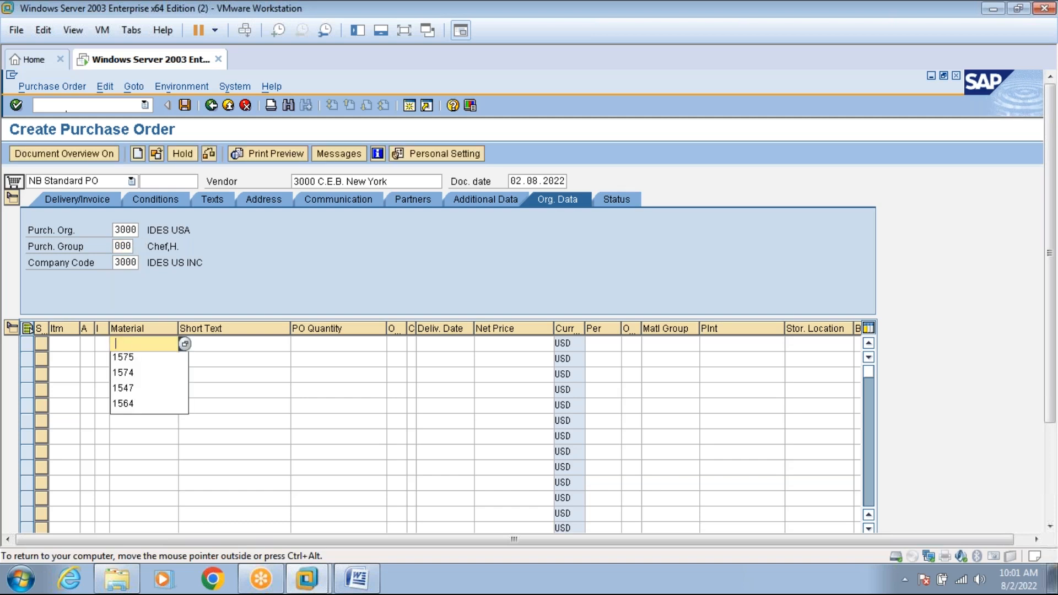
Add an order item for material 1575 with quantity 100 and net price 80 USD
{"action": "left_click", "coordinate": [136, 359]}
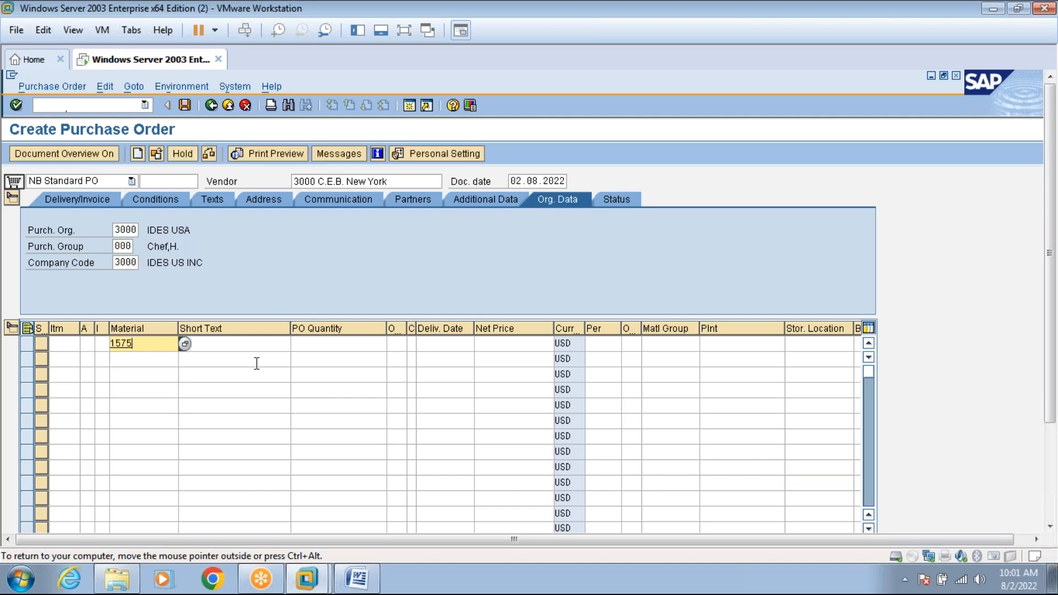
{"action": "left_click", "coordinate": [327, 348]}
{"action": "type", "text": "100"}
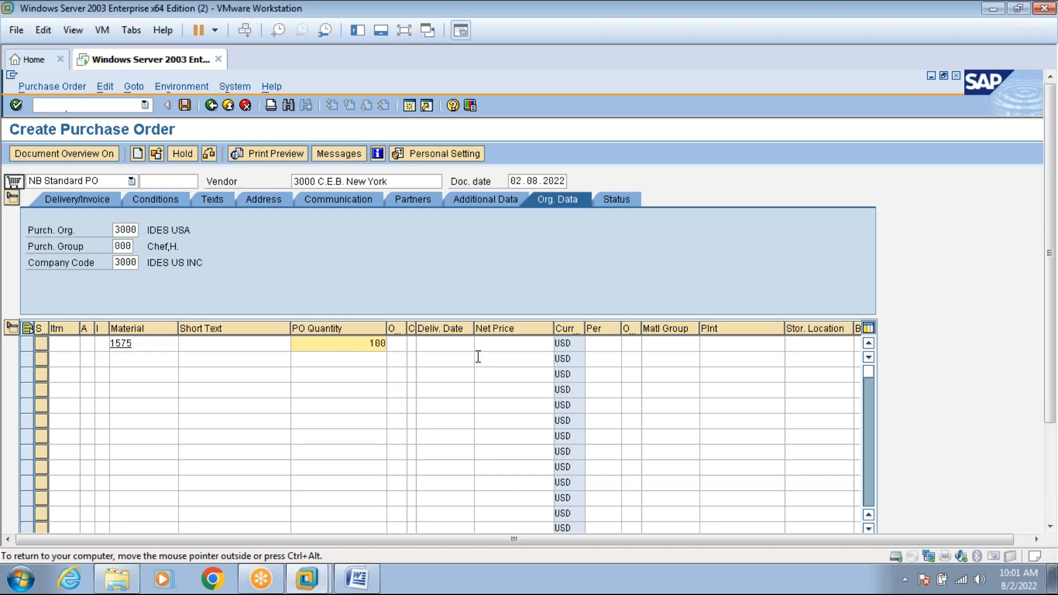
{"action": "left_click", "coordinate": [501, 344]}
{"action": "type", "text": "80"}
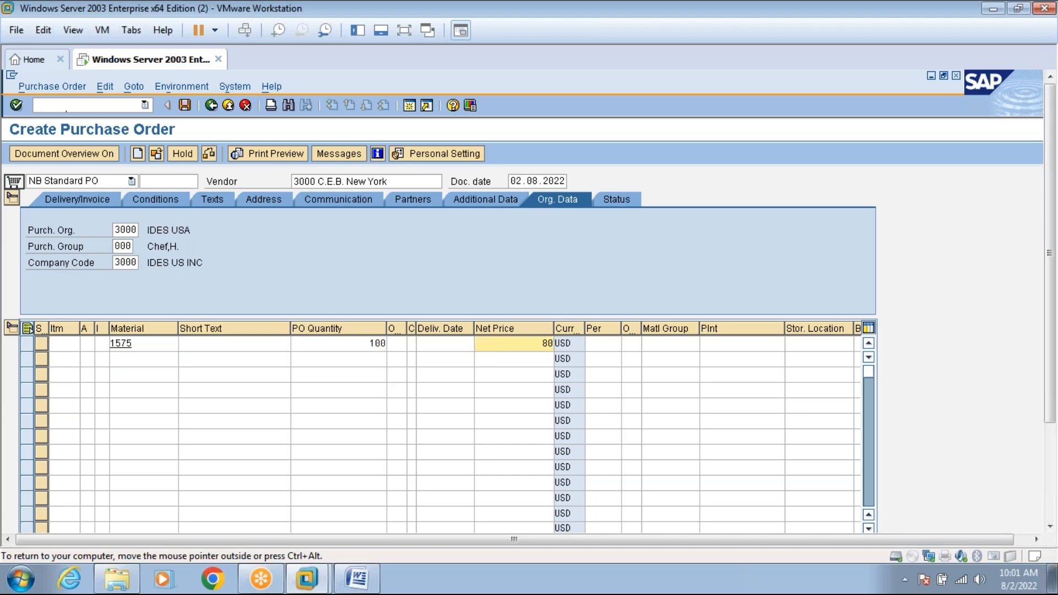
{"action": "key", "text": "Return"}
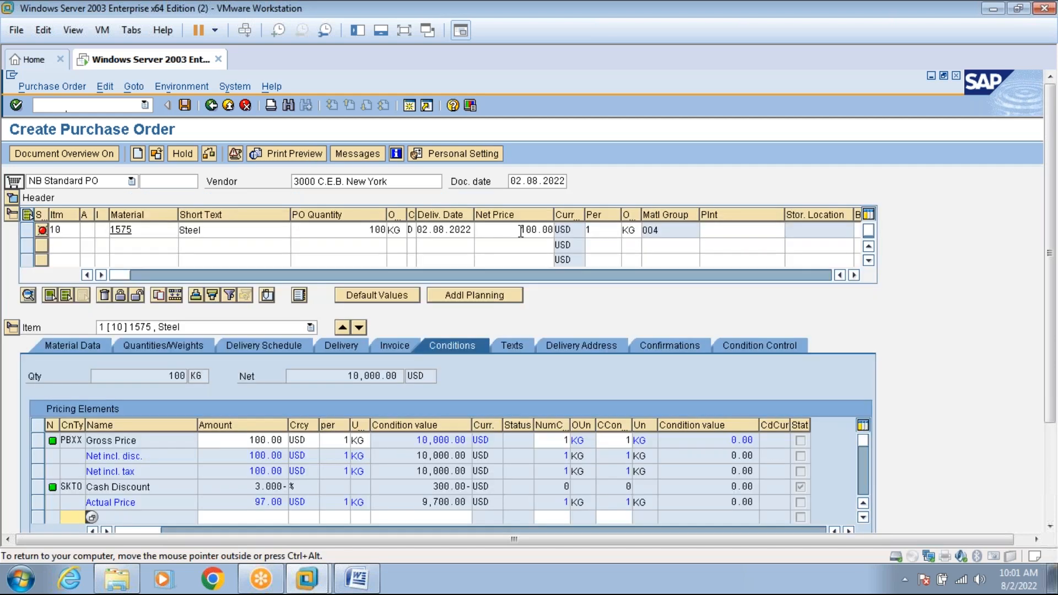
Replace the item's net price with 80 USD and check the net value in its conditions
{"action": "double_click", "coordinate": [523, 231]}
{"action": "key", "text": "Delete"}
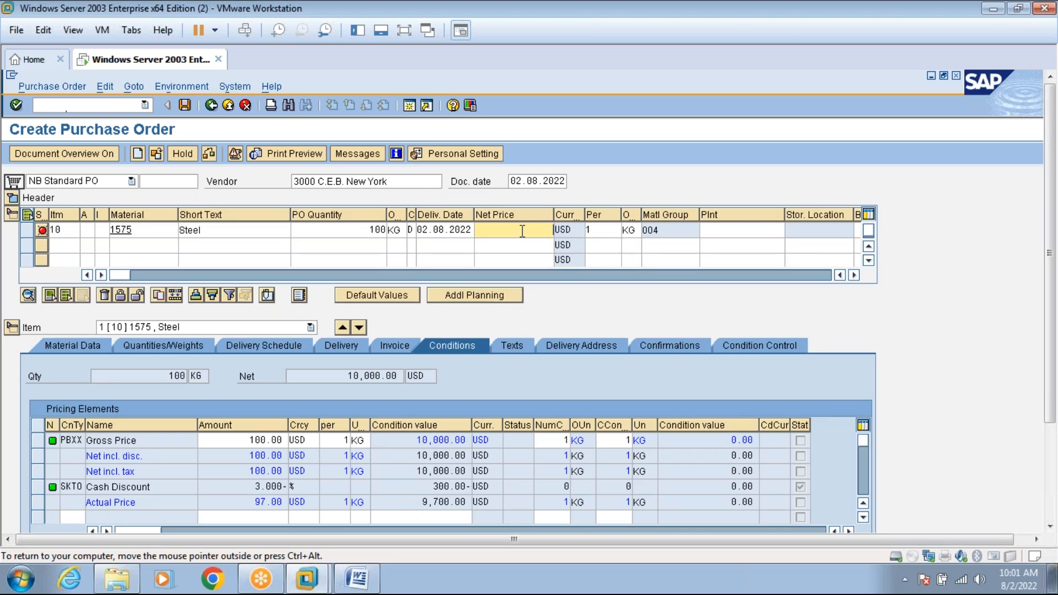
{"action": "type", "text": "80"}
{"action": "key", "text": "Return"}
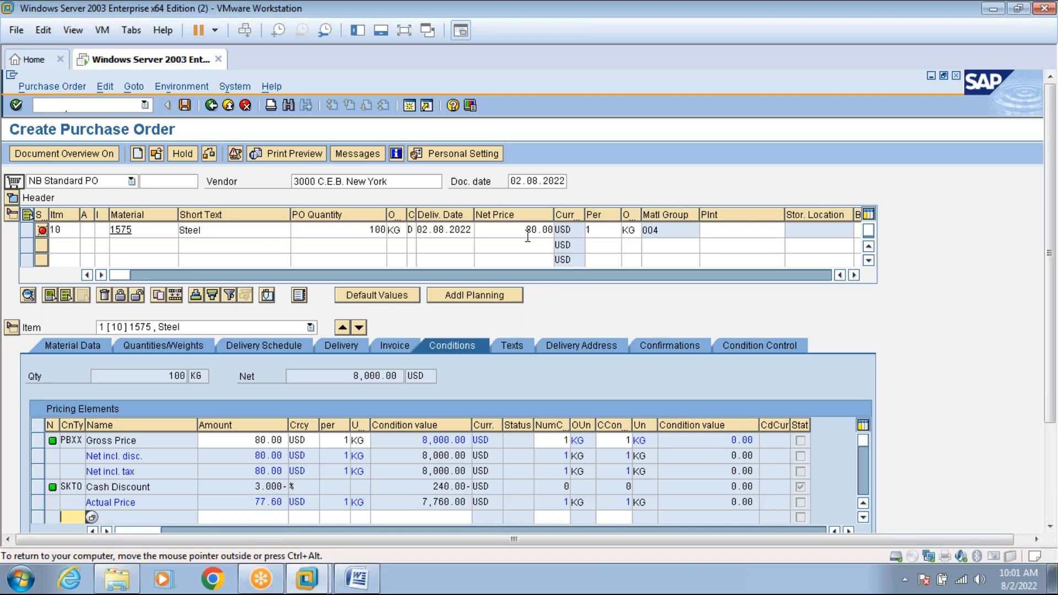
{"action": "left_click", "coordinate": [380, 375]}
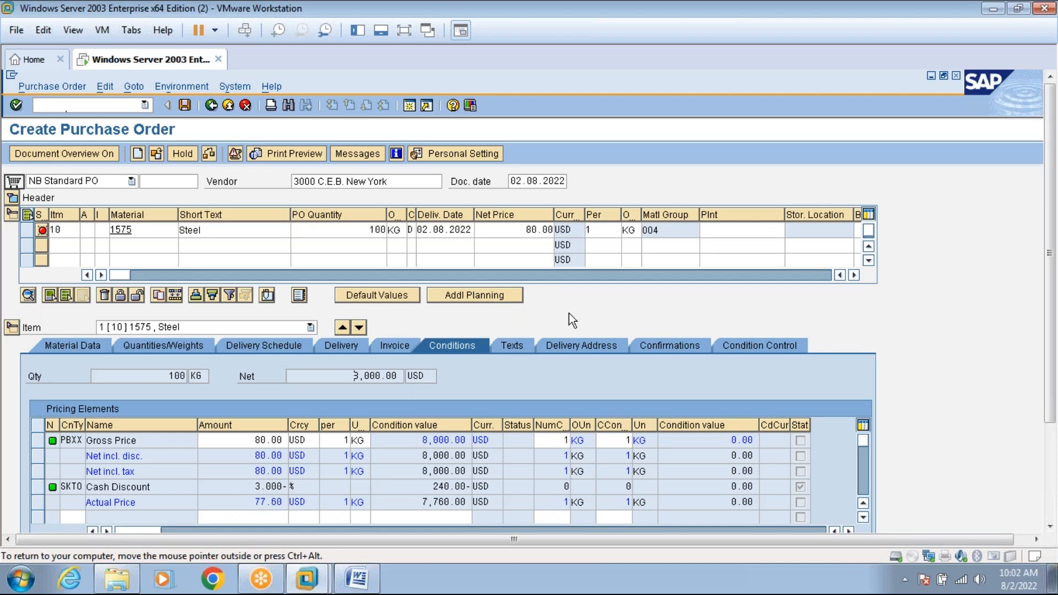
Assign plant 3000 and storage location 0001 to the order item and save the purchase order
{"action": "left_click", "coordinate": [733, 230]}
{"action": "type", "text": "3000"}
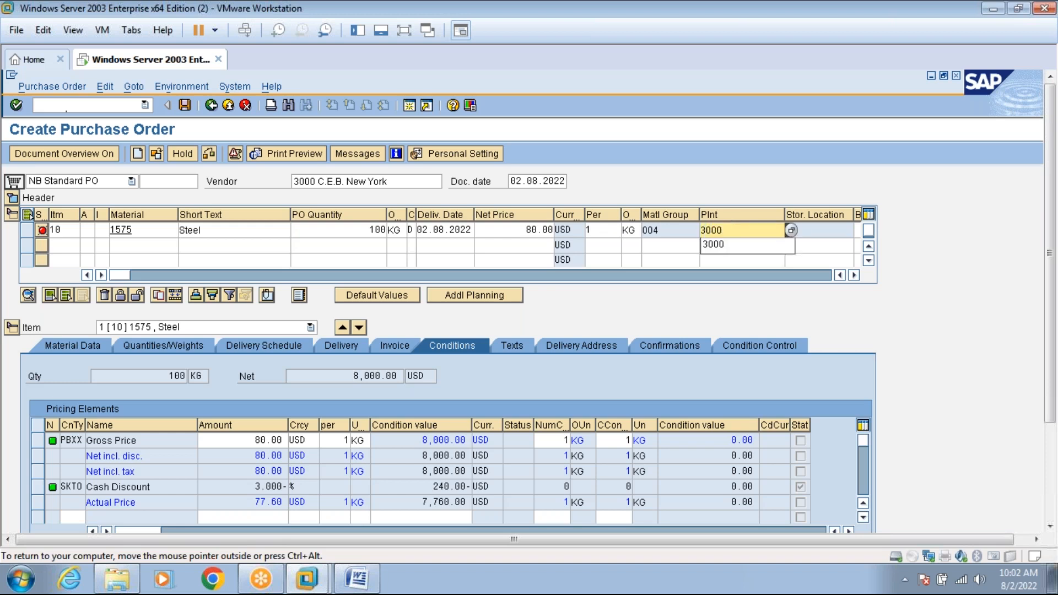
{"action": "key", "text": "Return"}
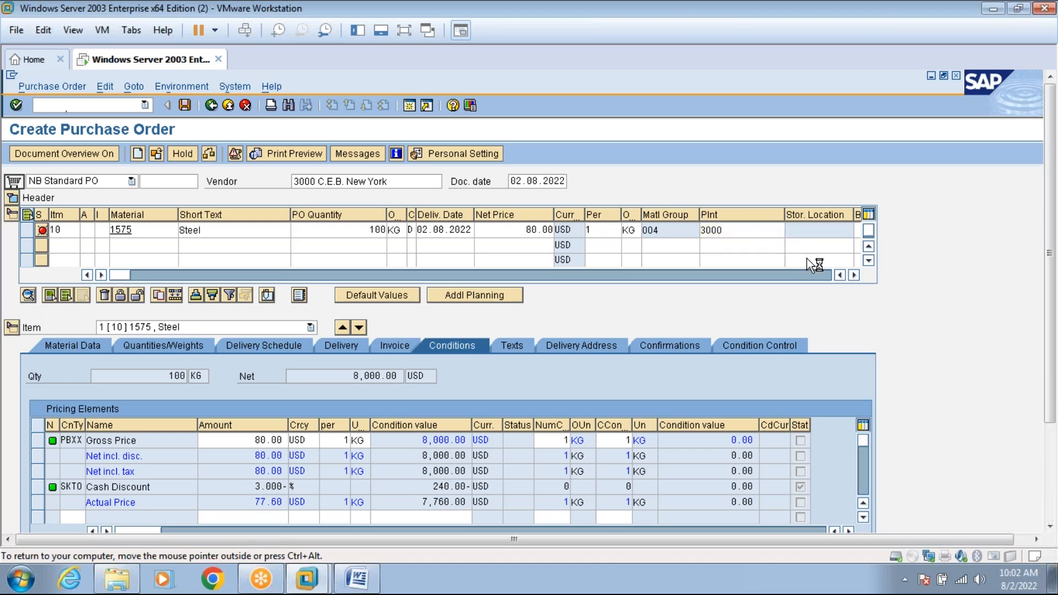
{"action": "left_click", "coordinate": [804, 231]}
{"action": "type", "text": "0001"}
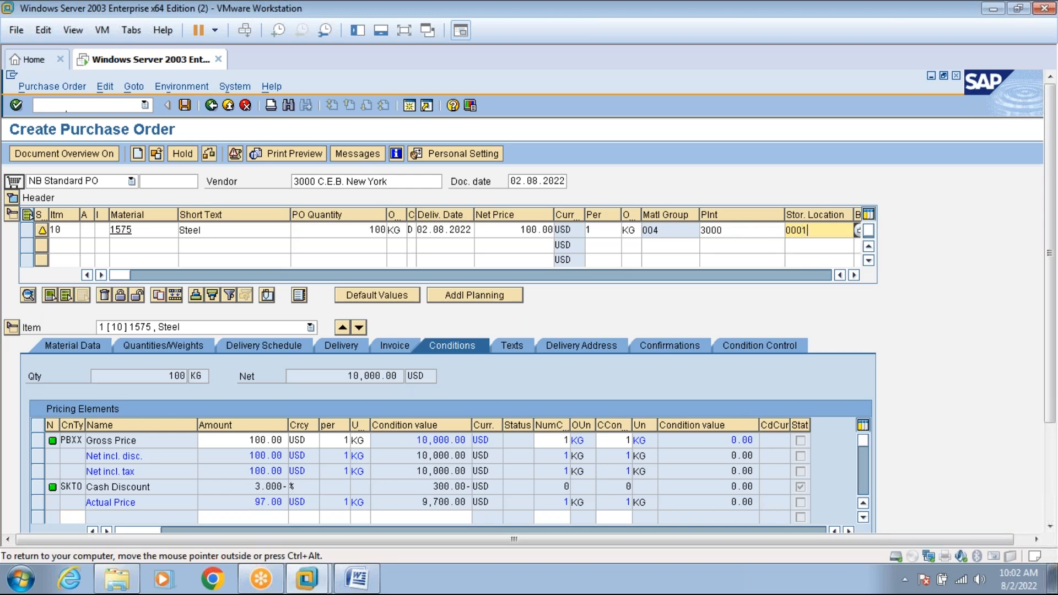
{"action": "key", "text": "Return"}
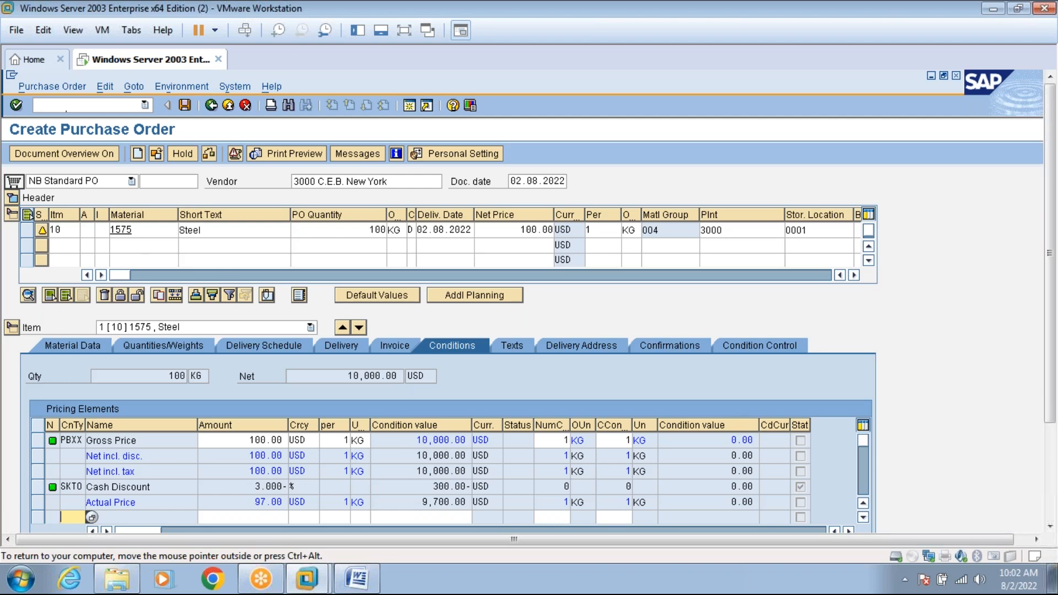
{"action": "left_click", "coordinate": [186, 106]}
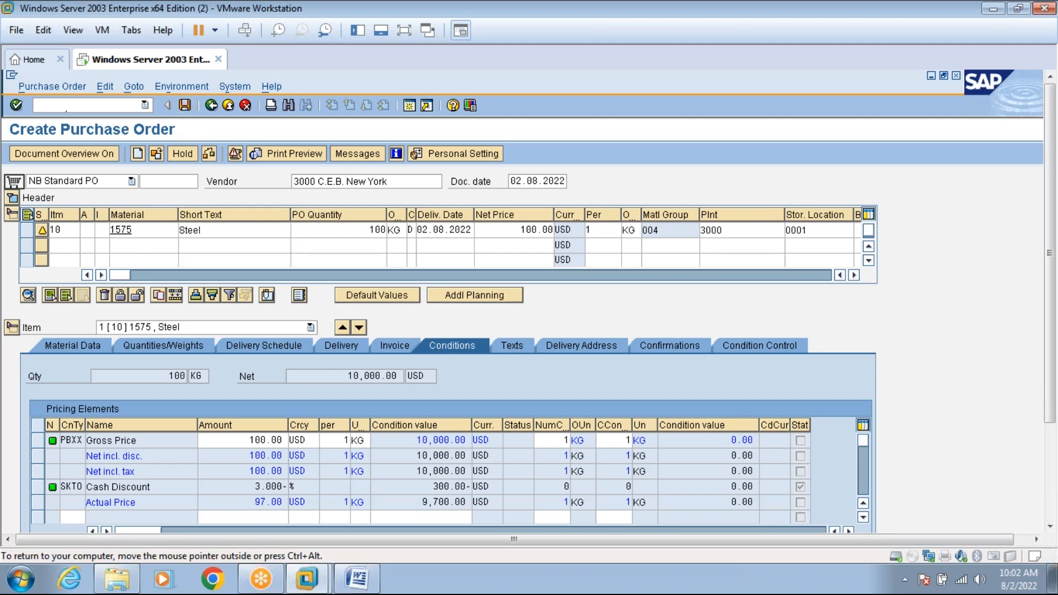
Exit purchase order creation and open the goods receipt for a purchase order with transaction MIGO
{"action": "left_click", "coordinate": [404, 32]}
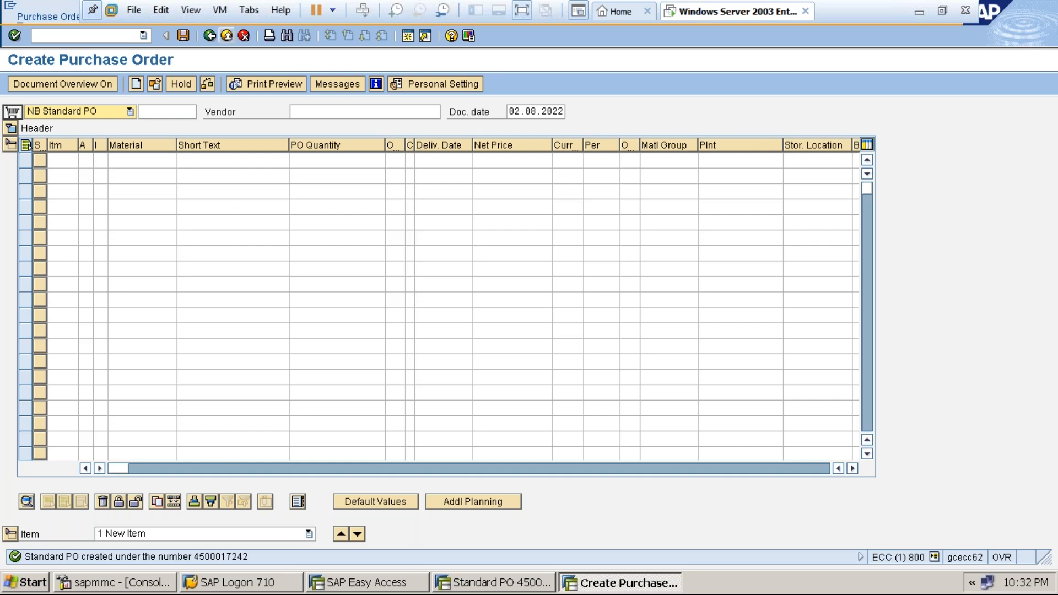
{"action": "left_click", "coordinate": [228, 36]}
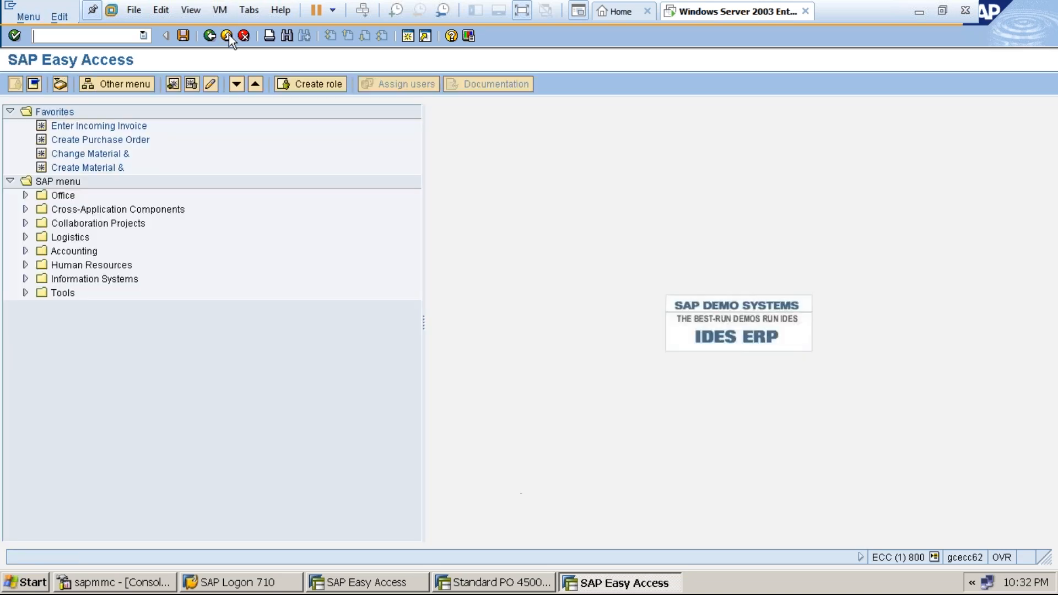
{"action": "type", "text": "migo"}
{"action": "key", "text": "Return"}
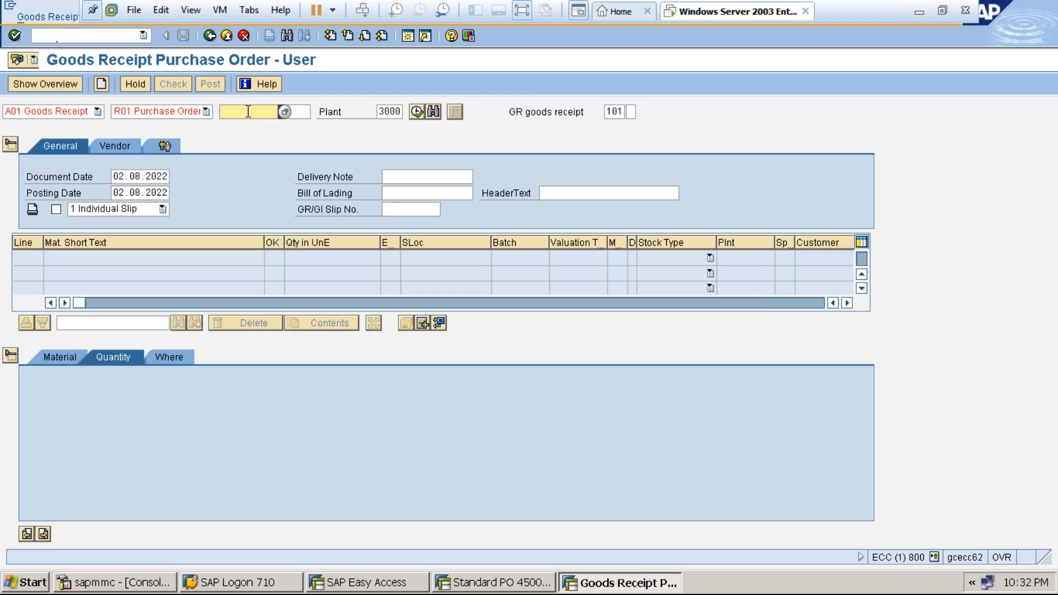
Load the newly created purchase order into the goods receipt, mark its Steel item as OK and post the receipt
{"action": "type", "text": "450001724"}
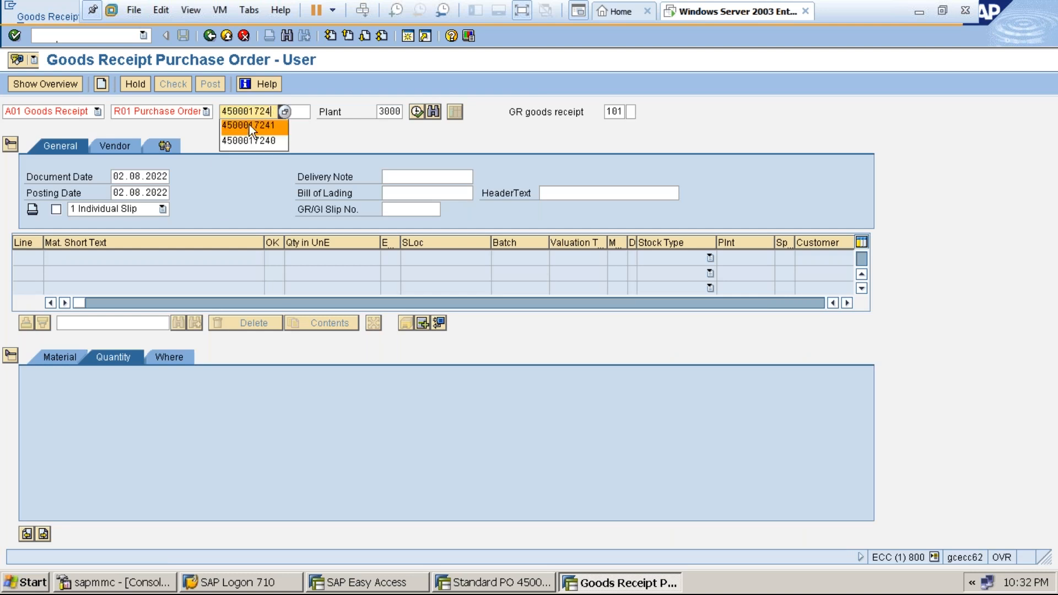
{"action": "type", "text": "2"}
{"action": "key", "text": "Return"}
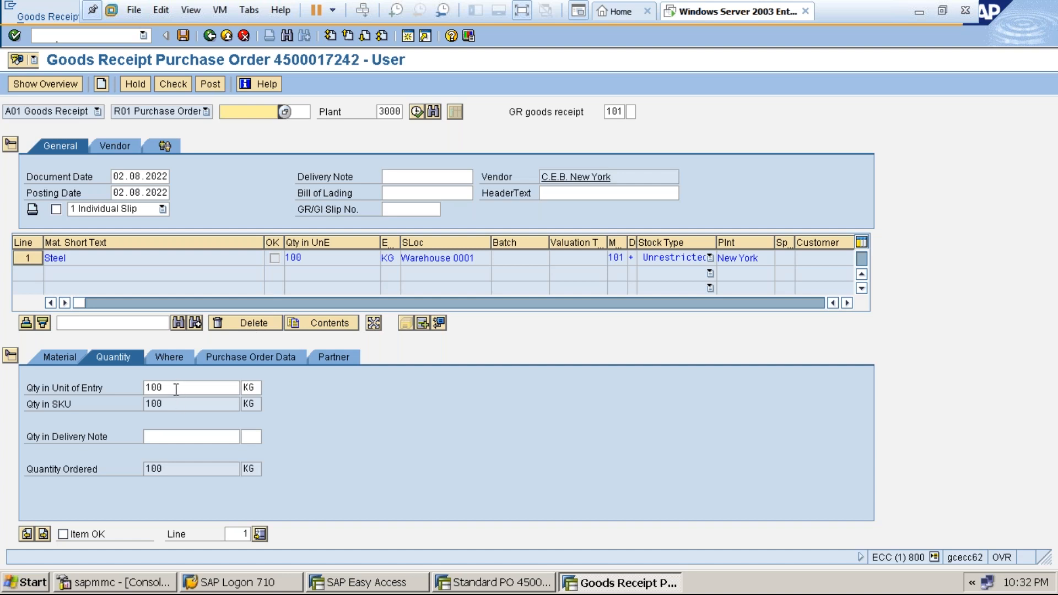
{"action": "left_click", "coordinate": [63, 534]}
{"action": "left_click", "coordinate": [184, 36]}
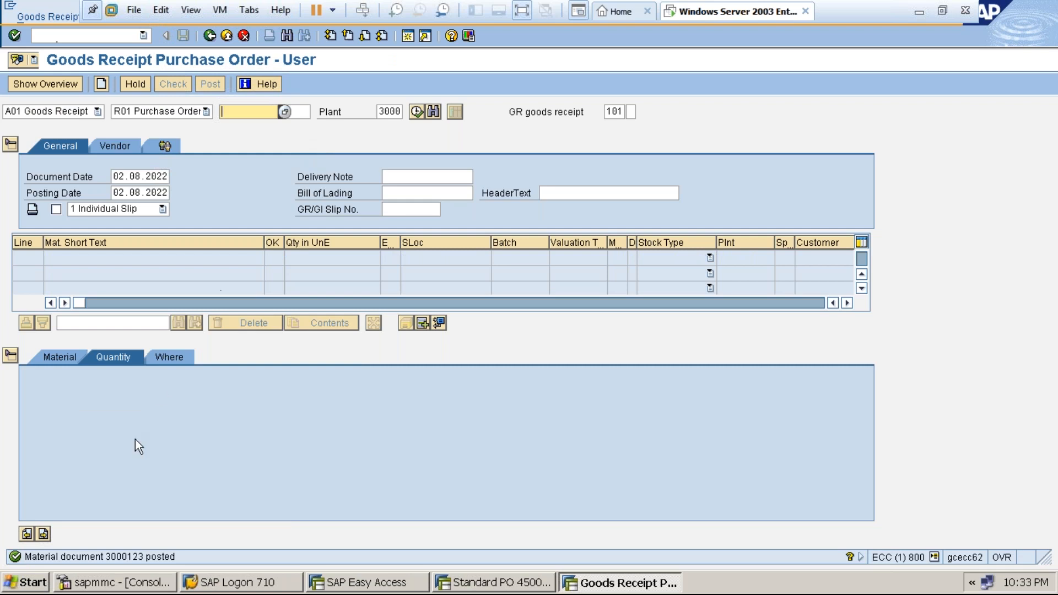
Launch the Windows Calculator by running calc
{"action": "left_click", "coordinate": [37, 586]}
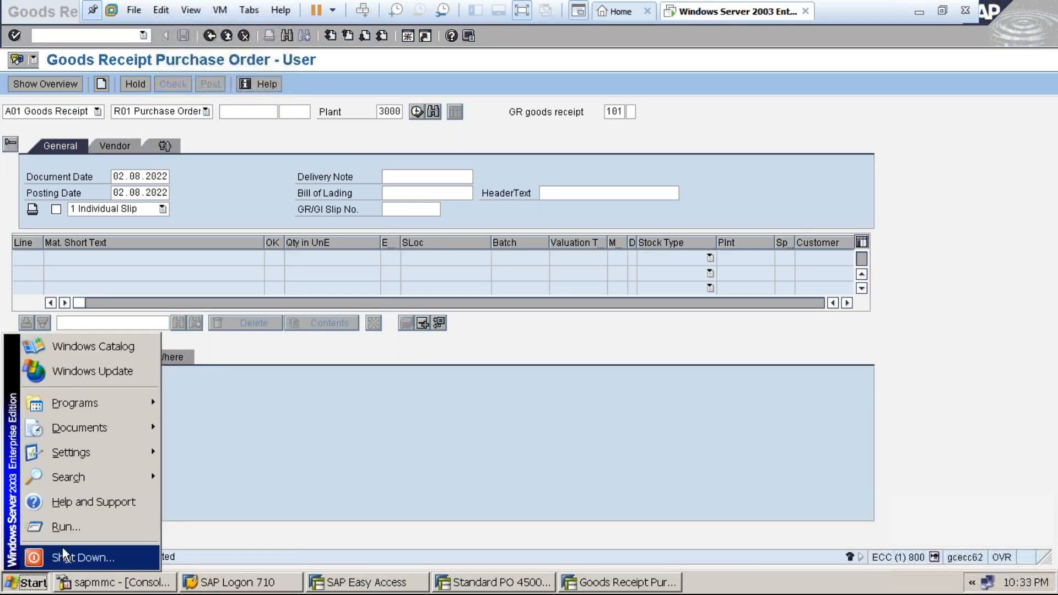
{"action": "left_click", "coordinate": [68, 528]}
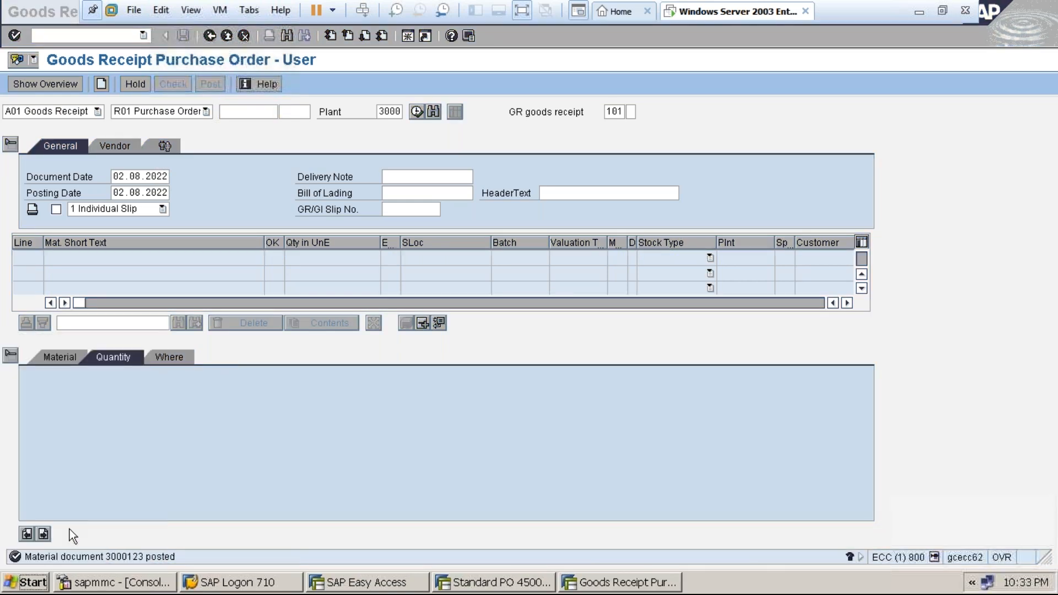
{"action": "type", "text": "calc"}
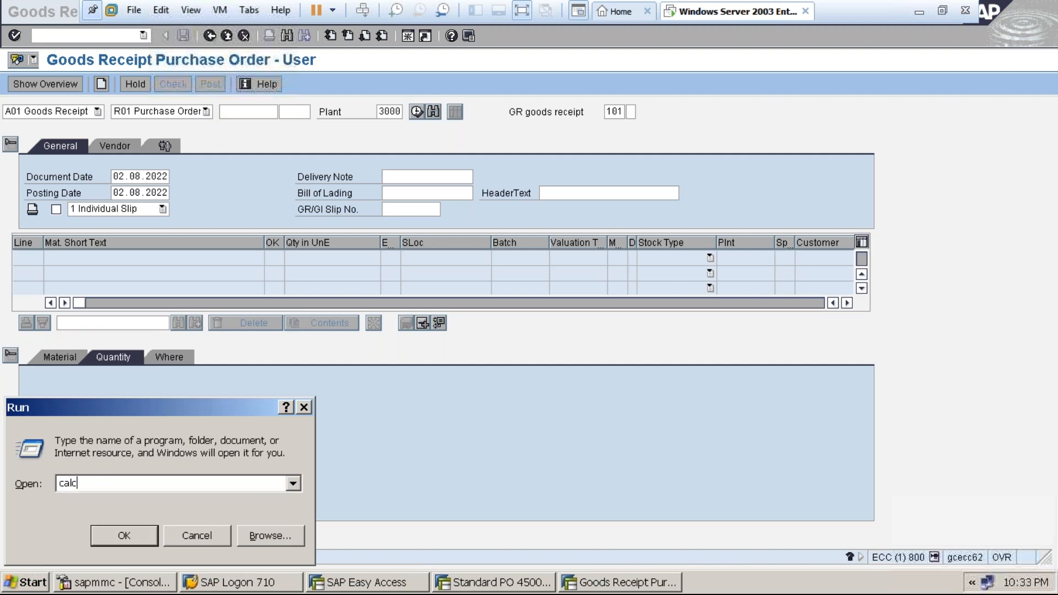
{"action": "key", "text": "Return"}
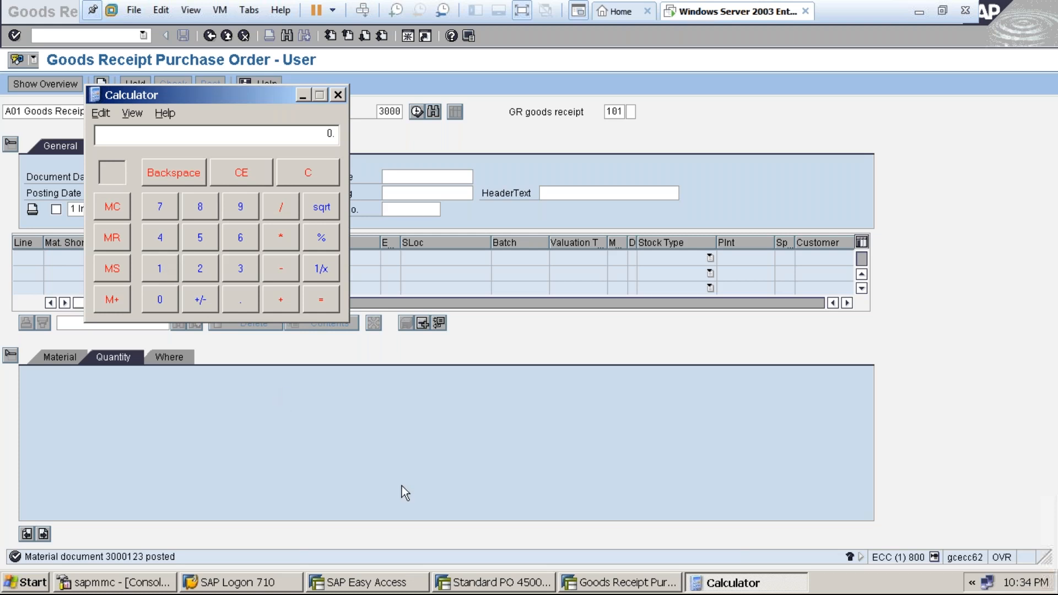
Switch to the purchase order display session and bring up the order just received to check its conditions
{"action": "left_click", "coordinate": [510, 583]}
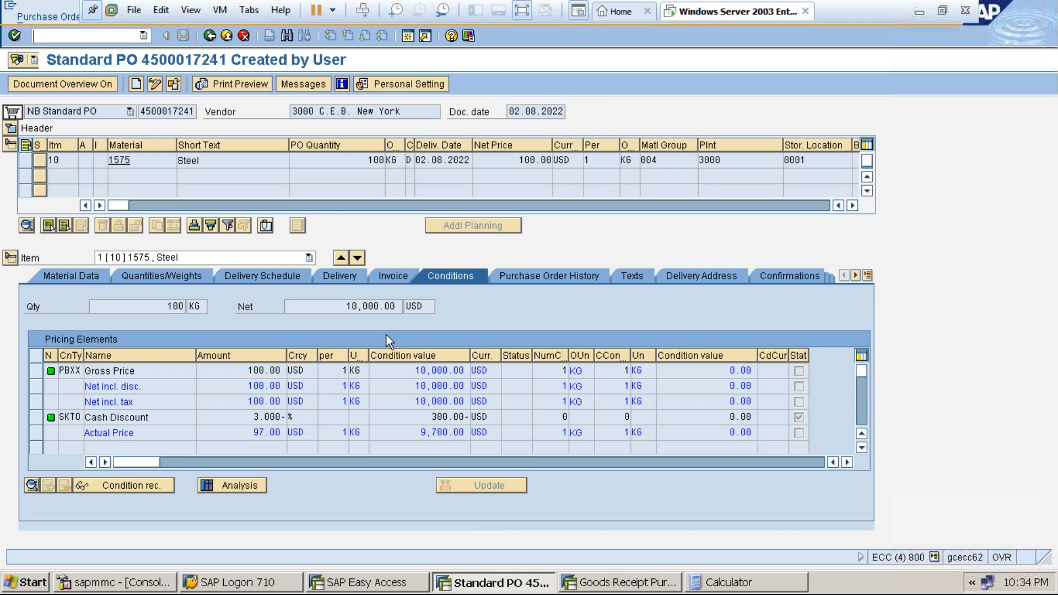
{"action": "left_click", "coordinate": [210, 36]}
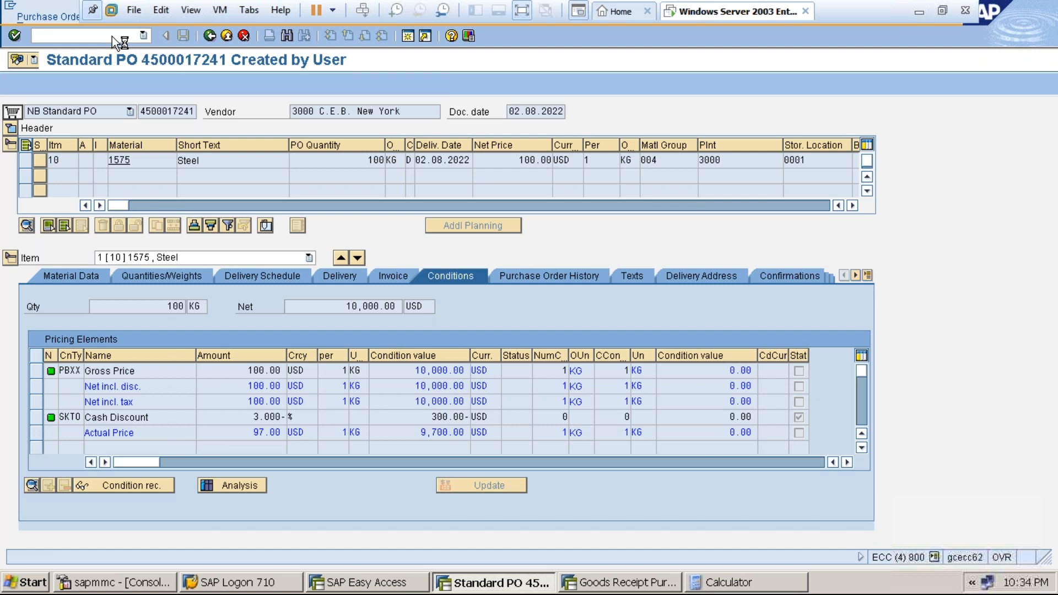
{"action": "left_click", "coordinate": [48, 16]}
{"action": "left_click", "coordinate": [49, 32]}
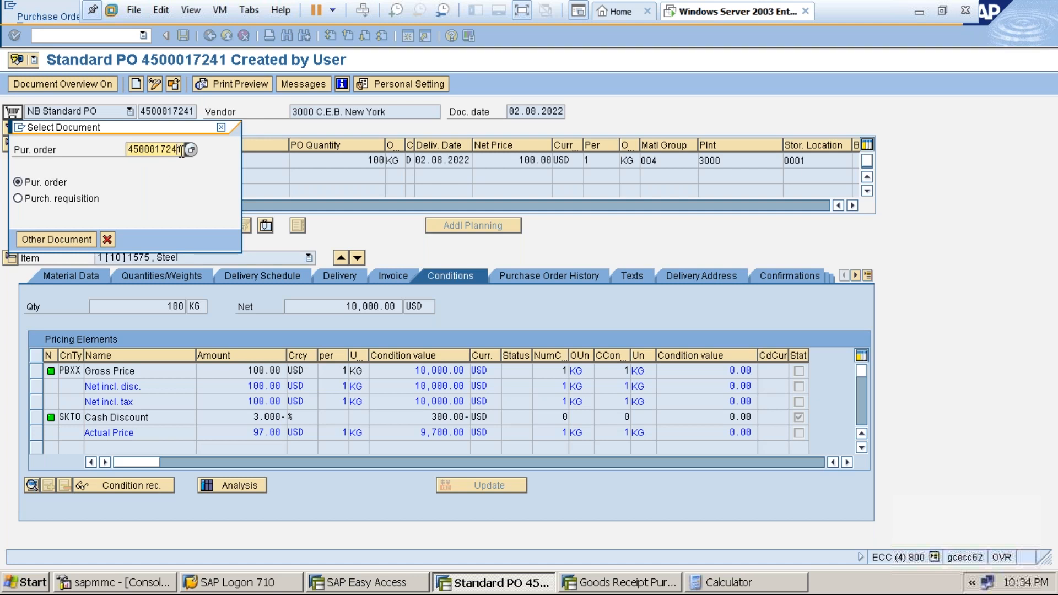
{"action": "key", "text": "BackSpace"}
{"action": "type", "text": "2"}
{"action": "key", "text": "Return"}
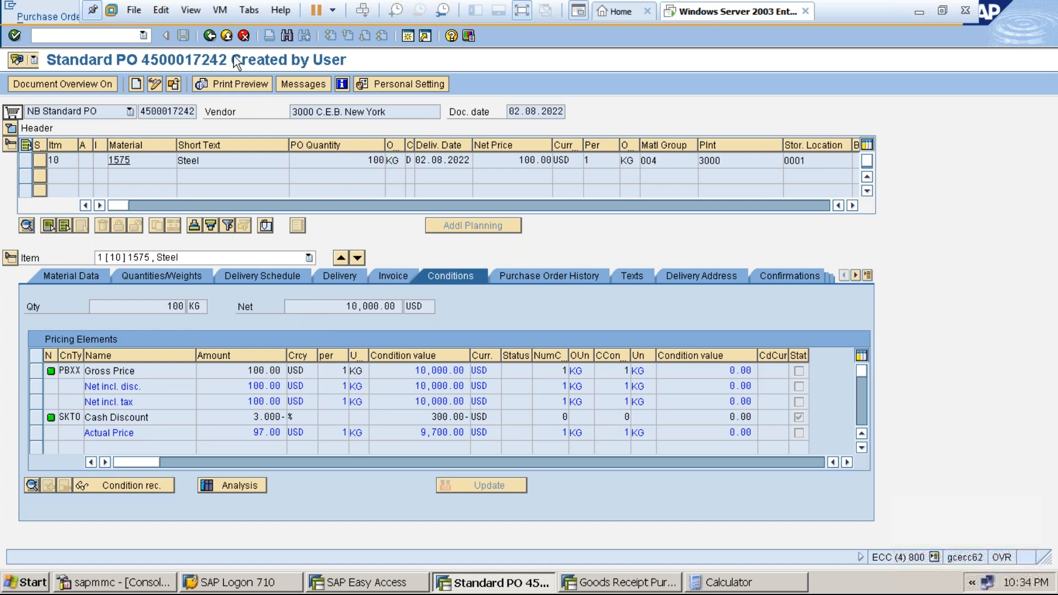
Try to display the purchase order with the next consecutive number
{"action": "left_click", "coordinate": [68, 24]}
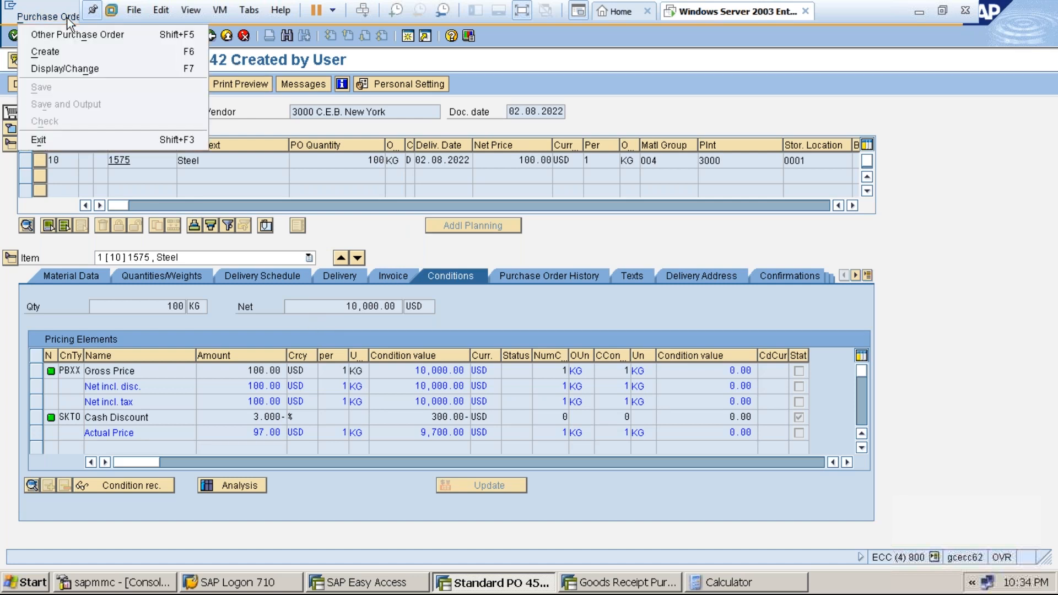
{"action": "left_click", "coordinate": [67, 35]}
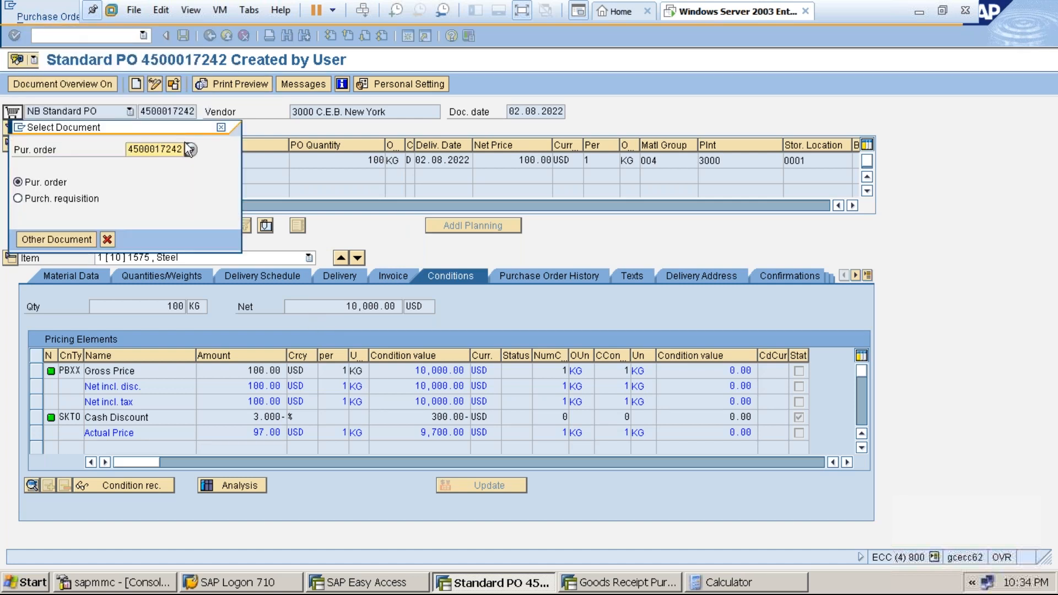
{"action": "type", "text": "3"}
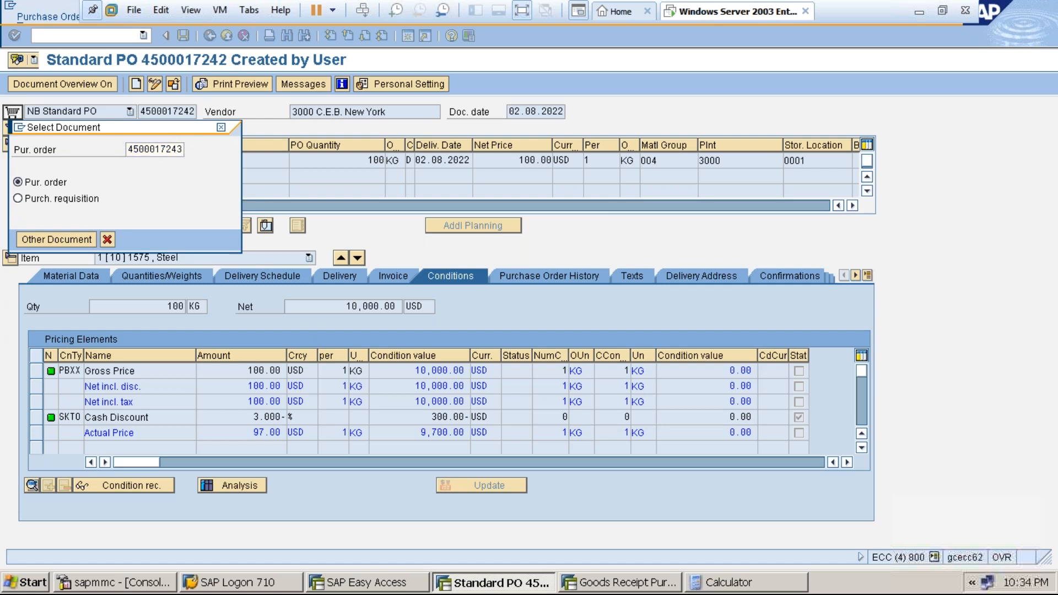
{"action": "key", "text": "Return"}
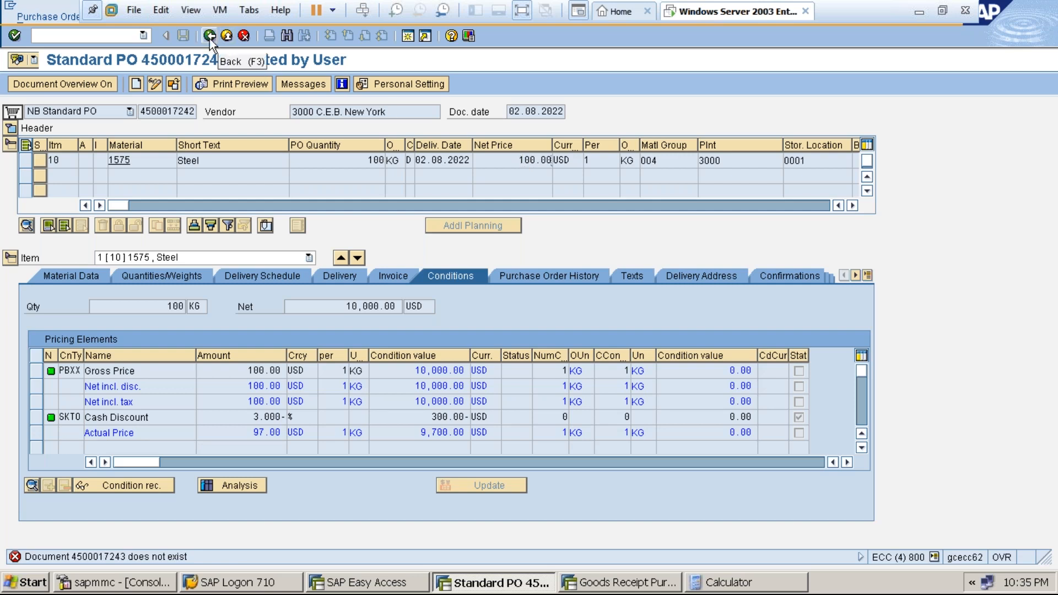
Display the two earlier purchase orders for material 1575 one after the other and check the net value in their conditions
{"action": "left_click", "coordinate": [55, 17]}
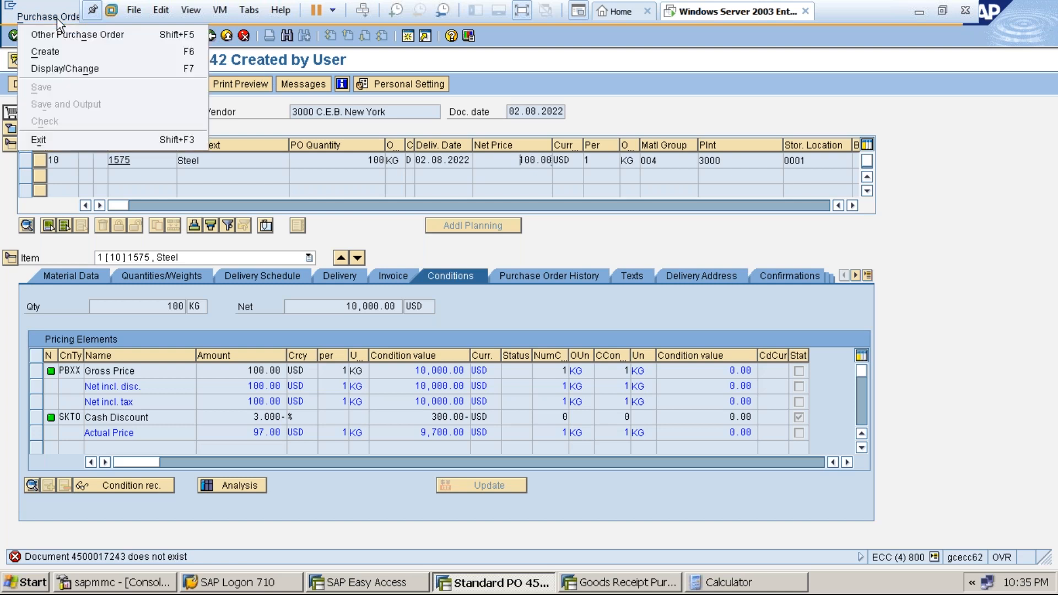
{"action": "left_click", "coordinate": [61, 34]}
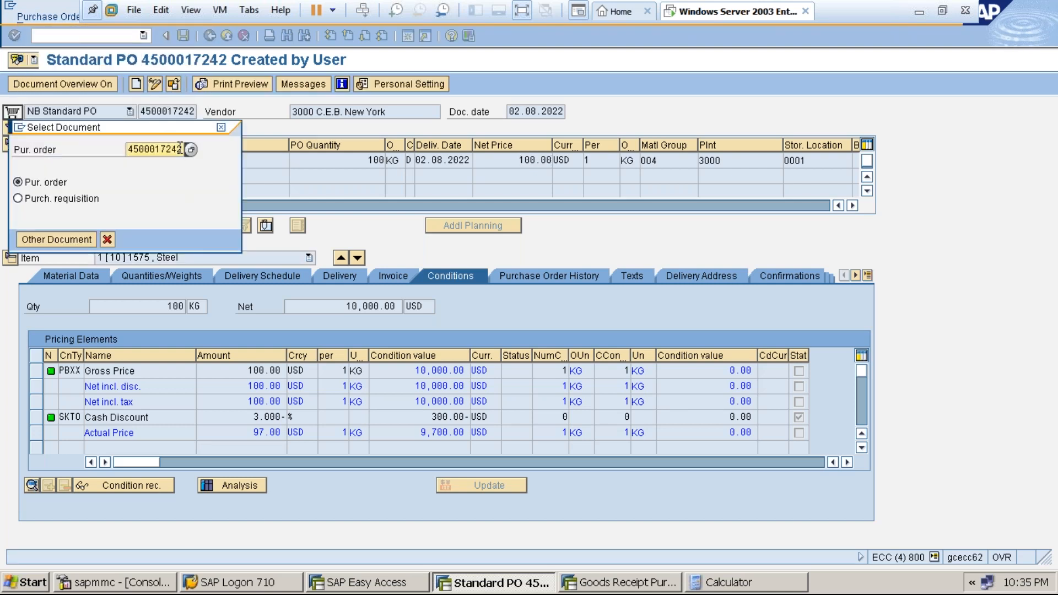
{"action": "type", "text": "0"}
{"action": "key", "text": "Return"}
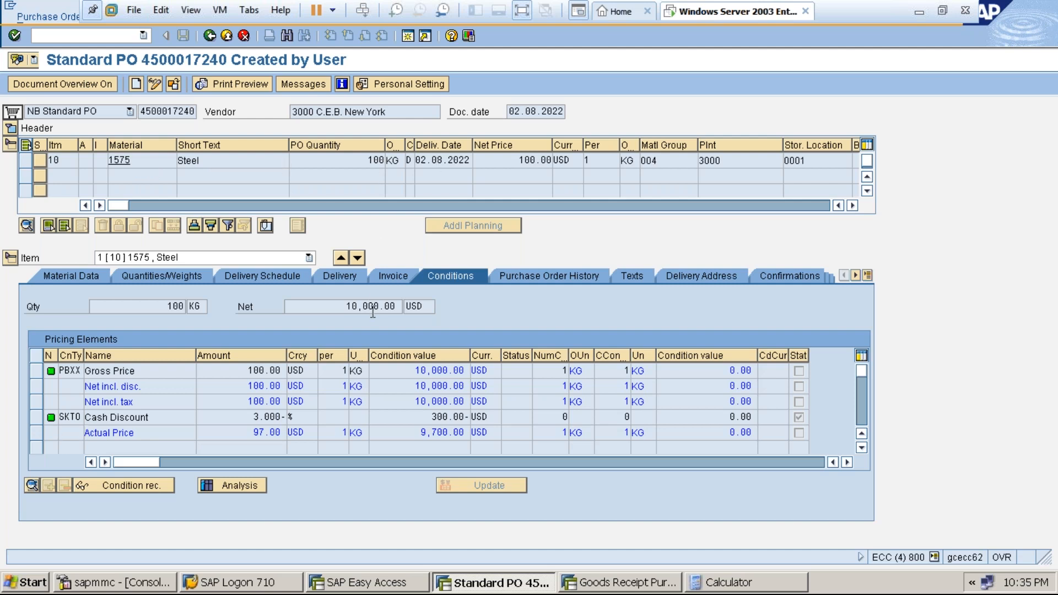
{"action": "left_click", "coordinate": [65, 15]}
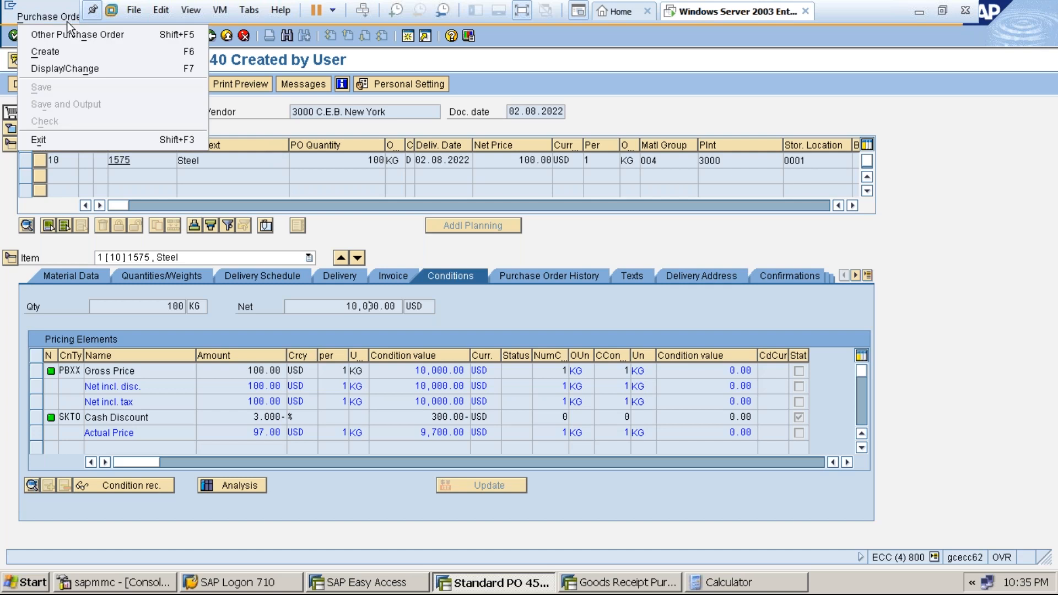
{"action": "left_click", "coordinate": [72, 31]}
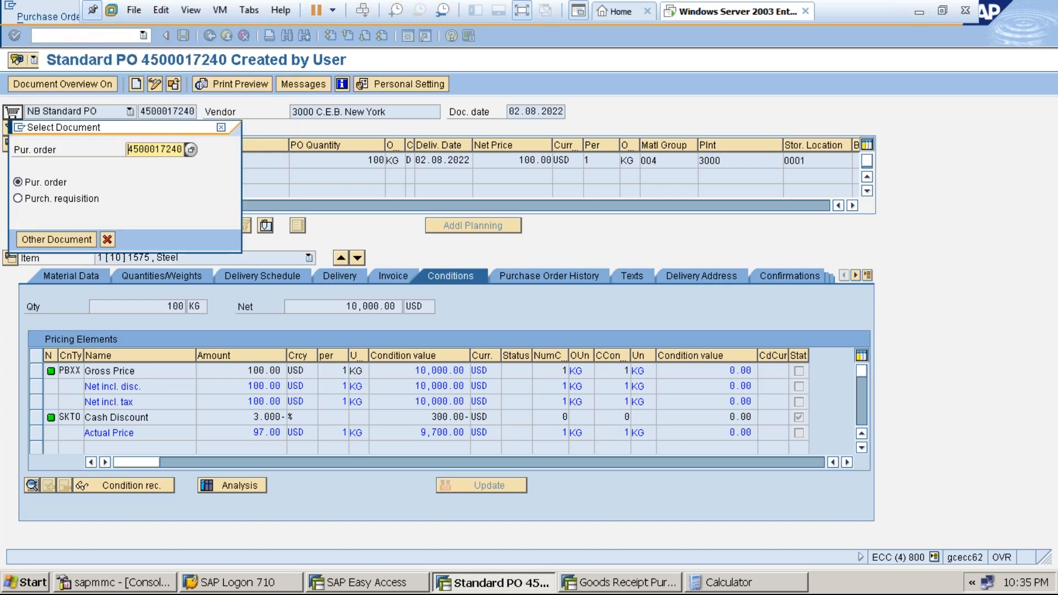
{"action": "type", "text": "1"}
{"action": "key", "text": "Return"}
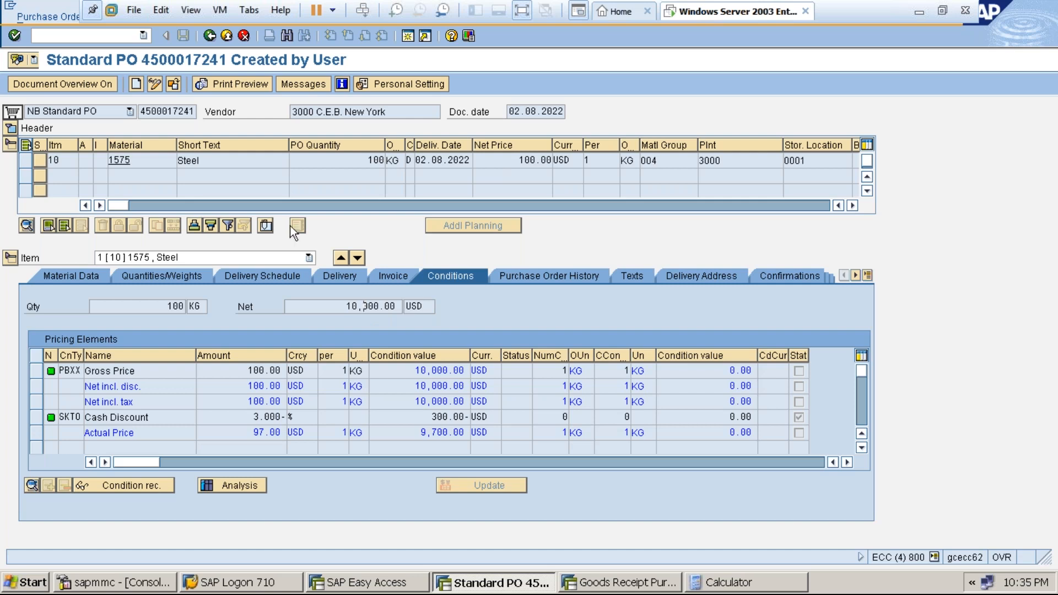
Display the most recent purchase order for material 1575 again and review its quantity and net price
{"action": "left_click", "coordinate": [68, 15]}
{"action": "left_click", "coordinate": [76, 34]}
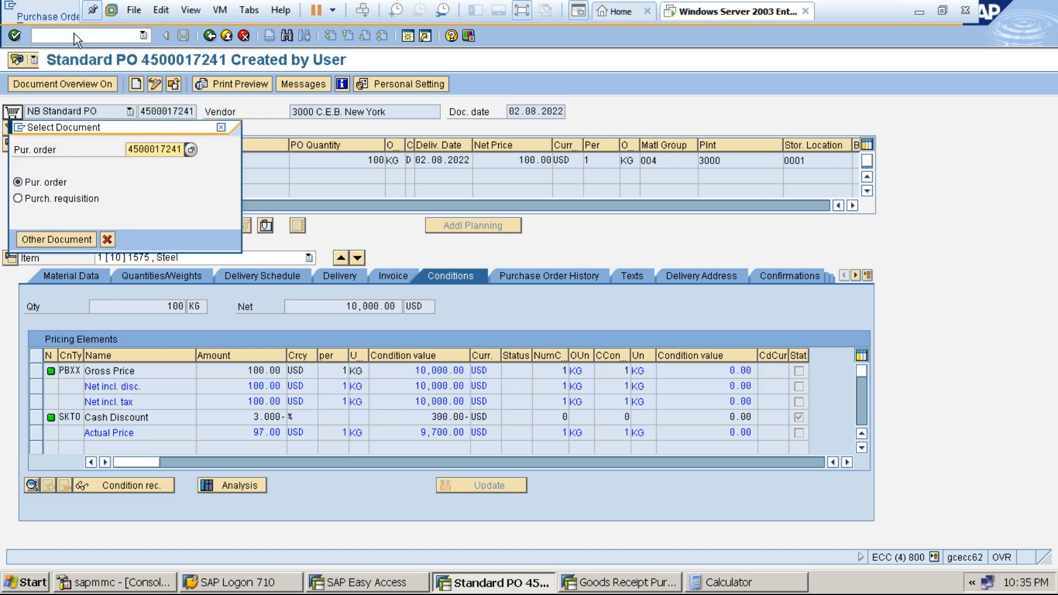
{"action": "left_click", "coordinate": [179, 150]}
{"action": "key", "text": "BackSpace"}
{"action": "type", "text": "2"}
{"action": "key", "text": "Return"}
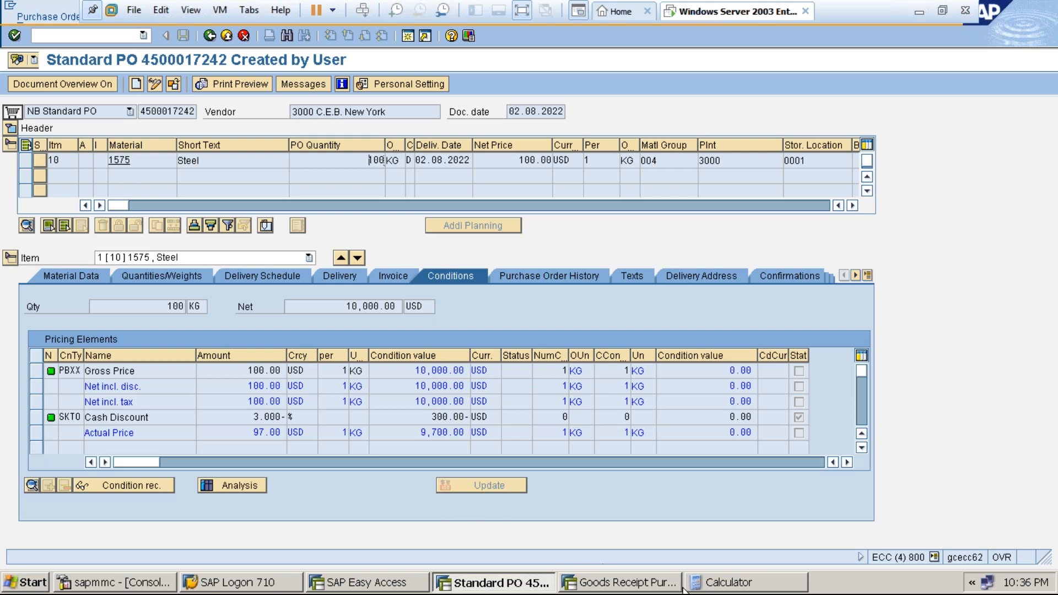
Work out the average price from 30000 and 300 in the Calculator and close it
{"action": "left_click", "coordinate": [709, 588]}
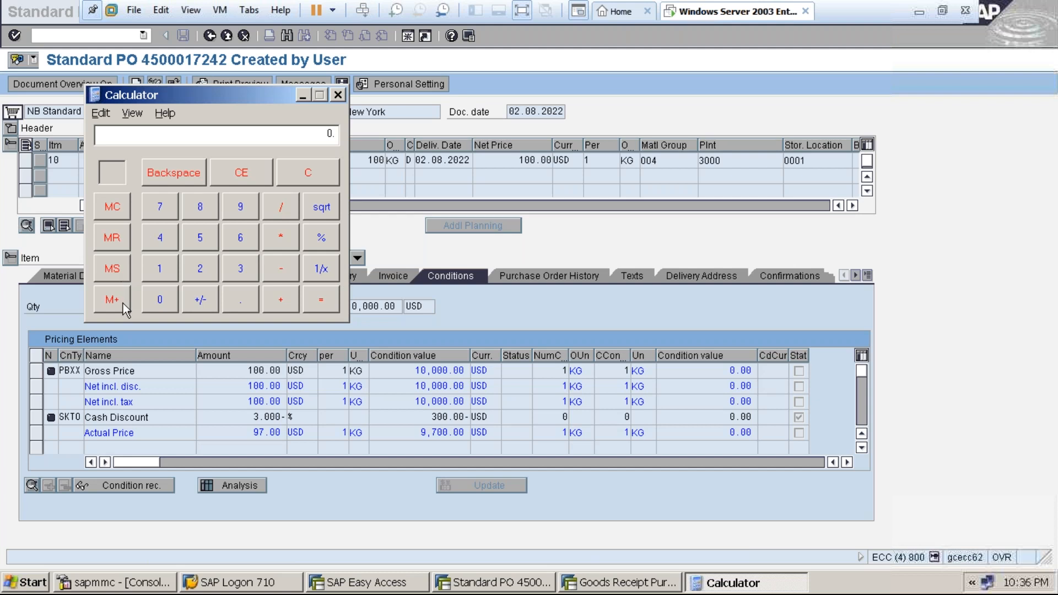
{"action": "left_click", "coordinate": [252, 270]}
{"action": "left_click", "coordinate": [160, 300]}
{"action": "left_click", "coordinate": [160, 299]}
{"action": "left_click", "coordinate": [159, 299]}
{"action": "left_click", "coordinate": [159, 299]}
{"action": "left_click", "coordinate": [238, 268]}
{"action": "left_click", "coordinate": [161, 301]}
{"action": "left_click", "coordinate": [161, 301]}
{"action": "left_click", "coordinate": [338, 95]}
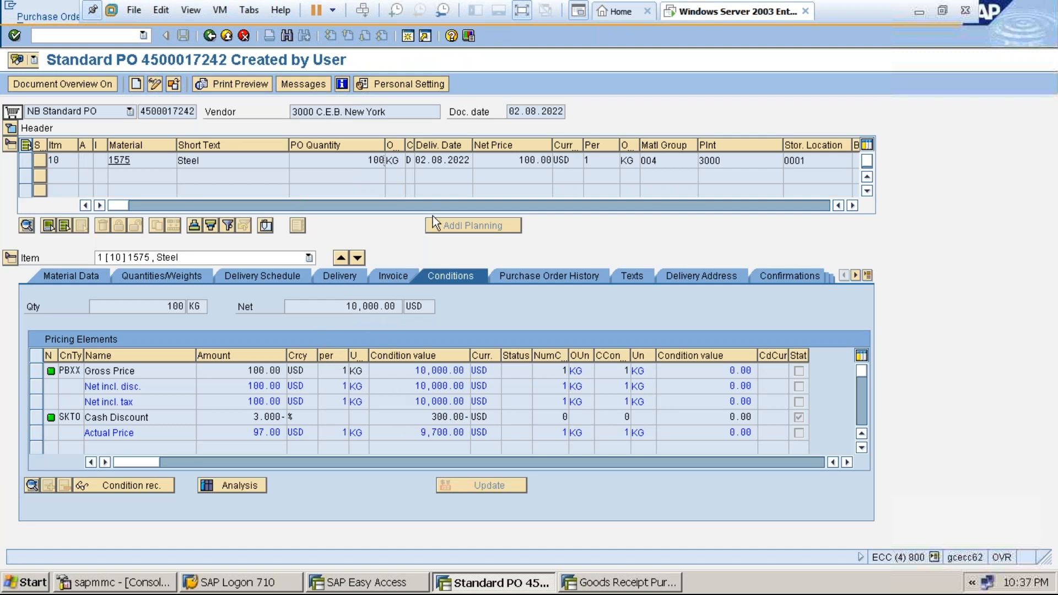
Leave the purchase order and display material 1575 with transaction MM03 for plant 3000 and storage location 0001
{"action": "left_click", "coordinate": [227, 36]}
{"action": "type", "text": "mm03"}
{"action": "key", "text": "Return"}
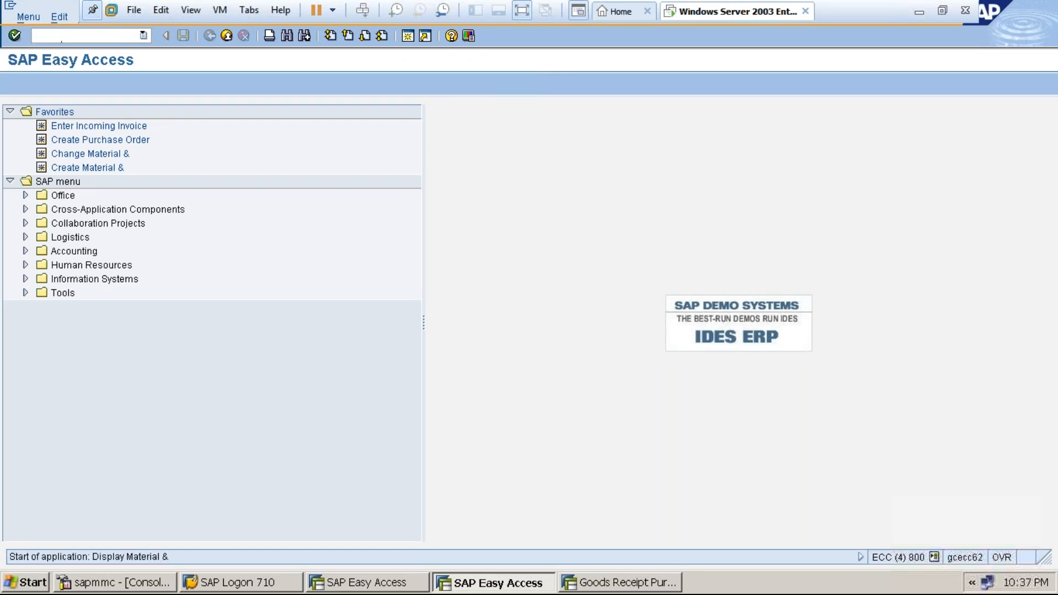
{"action": "key", "text": "Return"}
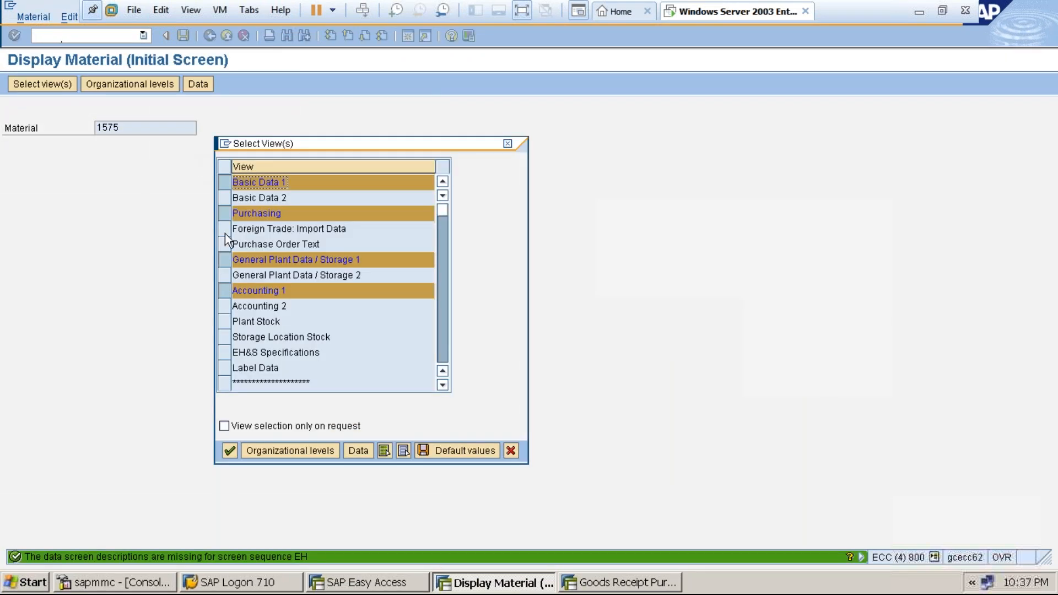
{"action": "key", "text": "Return"}
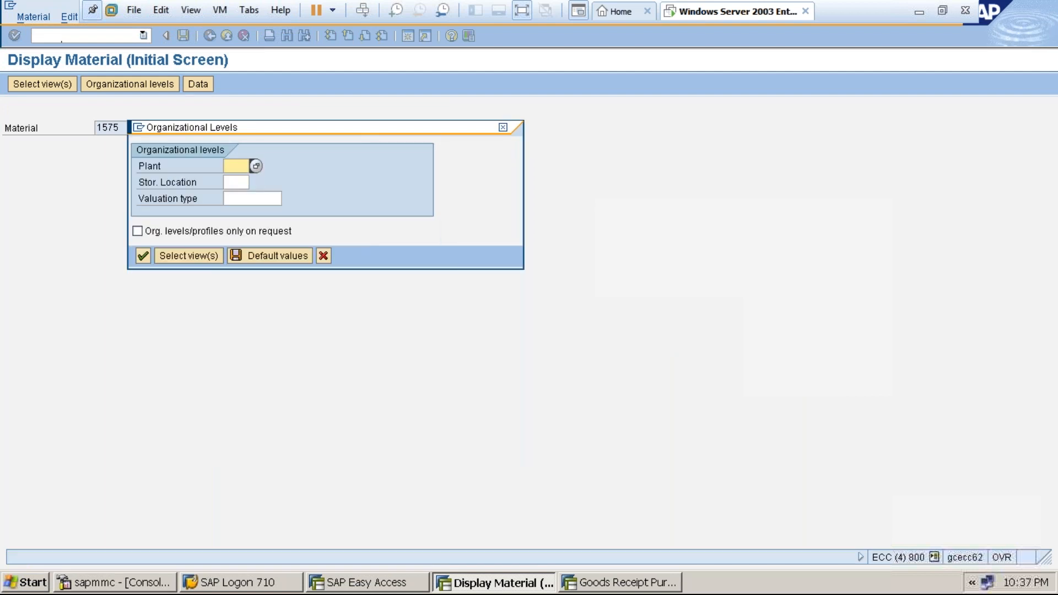
{"action": "type", "text": "3000"}
{"action": "left_click", "coordinate": [240, 182]}
{"action": "type", "text": "0001"}
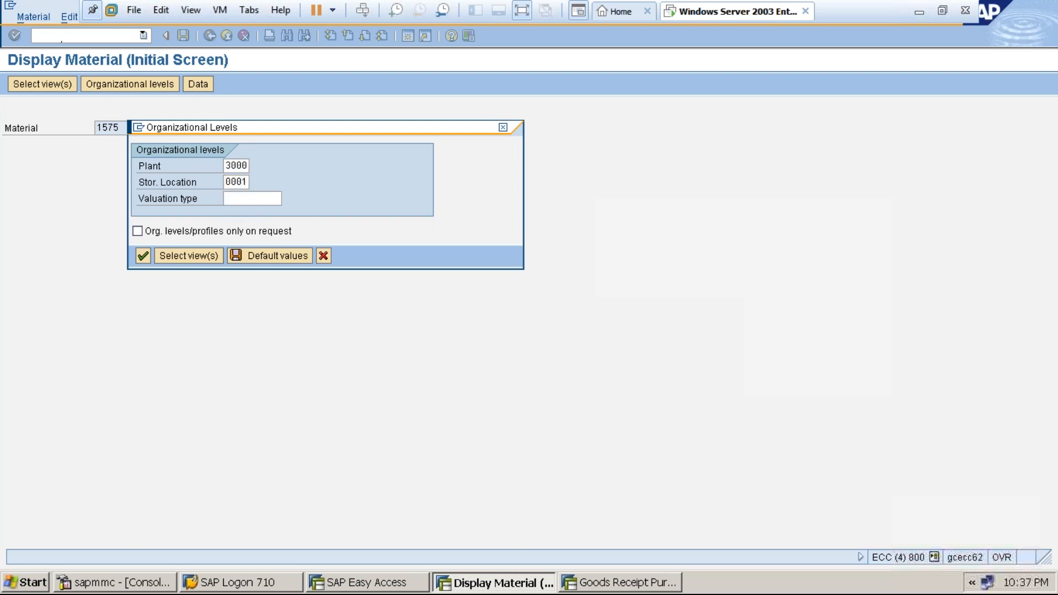
{"action": "key", "text": "Return"}
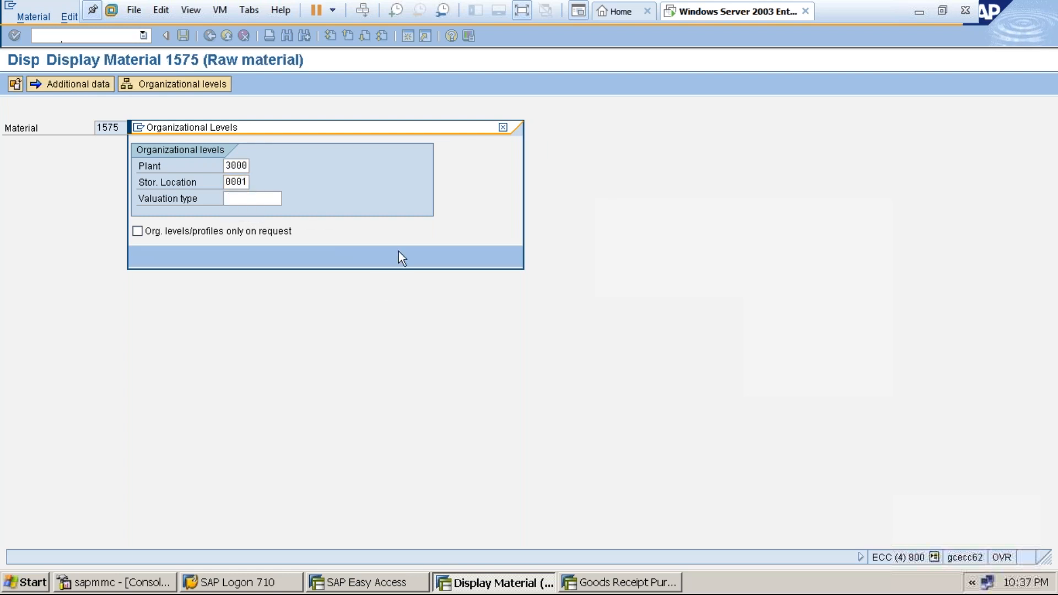
Open the material's Accounting 1 view and examine its moving price, total stock and total value
{"action": "left_click", "coordinate": [478, 114]}
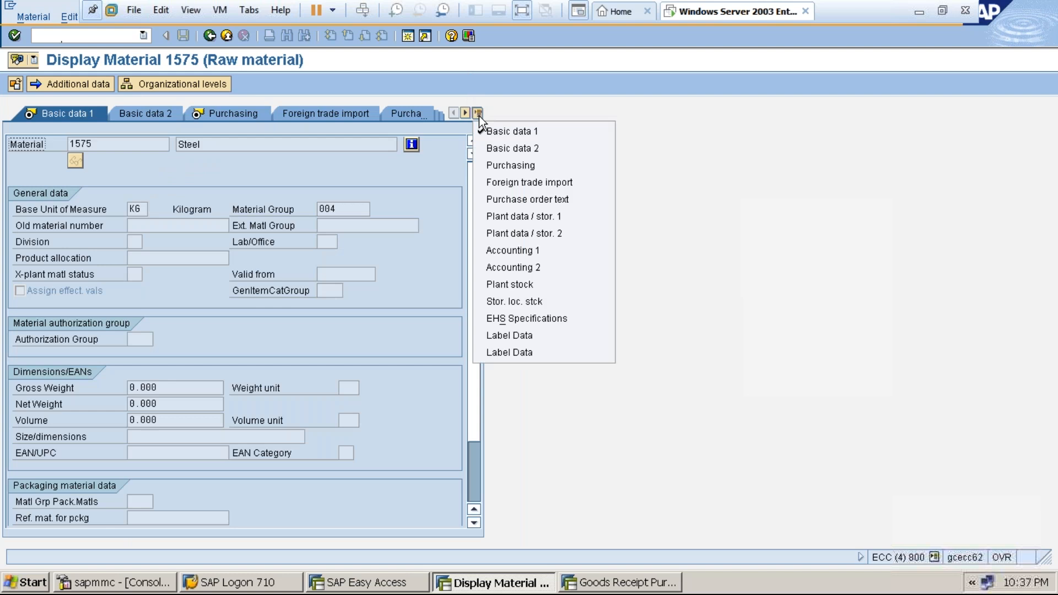
{"action": "left_click", "coordinate": [513, 253]}
{"action": "left_click", "coordinate": [185, 355]}
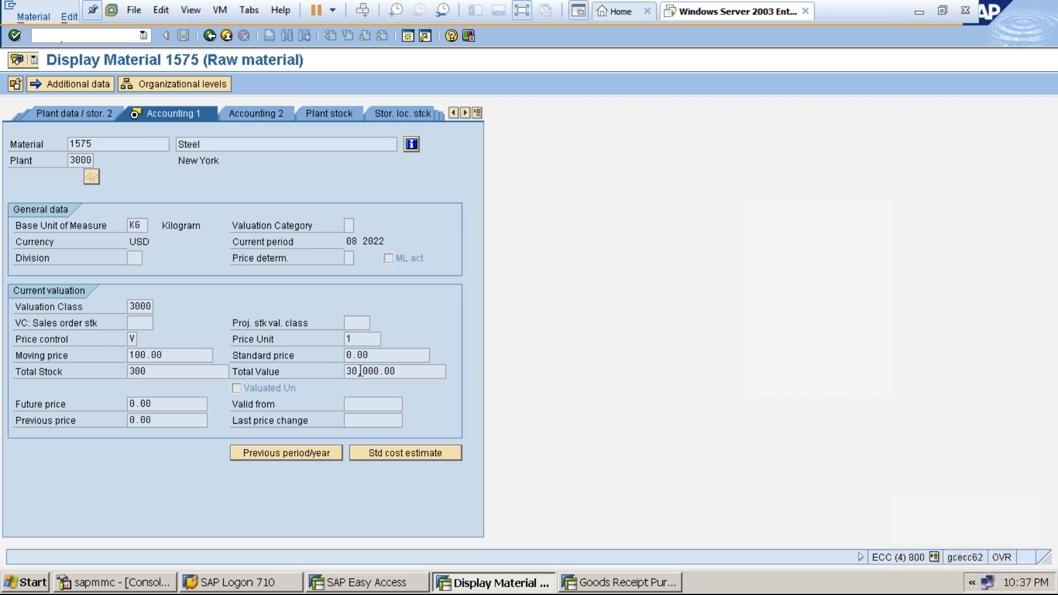
{"action": "left_click", "coordinate": [160, 371]}
{"action": "left_click", "coordinate": [164, 355]}
{"action": "left_click", "coordinate": [81, 356]}
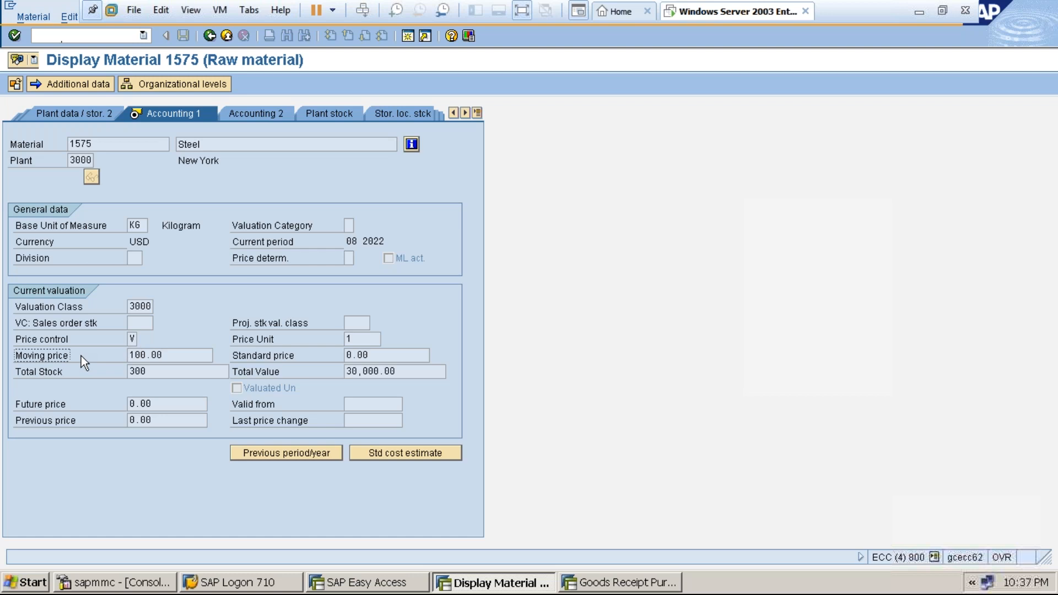
{"action": "left_click", "coordinate": [148, 354]}
{"action": "left_click", "coordinate": [405, 372]}
Review the material's plant together with its moving price and total value, and leave the virtual machine's full-screen mode
{"action": "left_click", "coordinate": [82, 161]}
{"action": "left_click", "coordinate": [184, 160]}
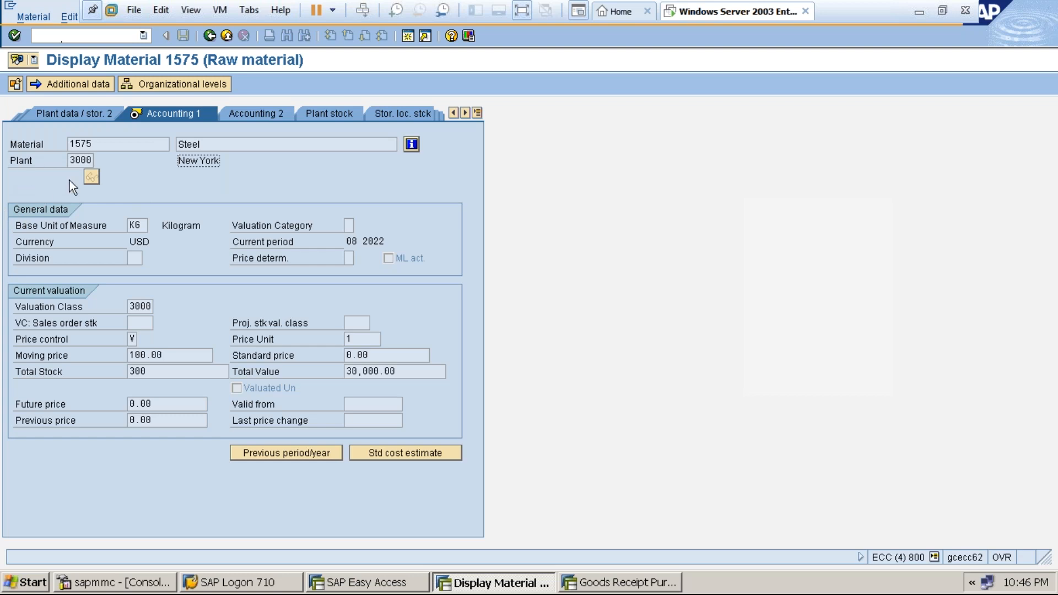
{"action": "left_click", "coordinate": [180, 357]}
{"action": "left_click", "coordinate": [384, 369]}
{"action": "left_click", "coordinate": [95, 142]}
{"action": "left_click", "coordinate": [366, 367]}
{"action": "left_click", "coordinate": [166, 354]}
{"action": "left_click", "coordinate": [523, 11]}
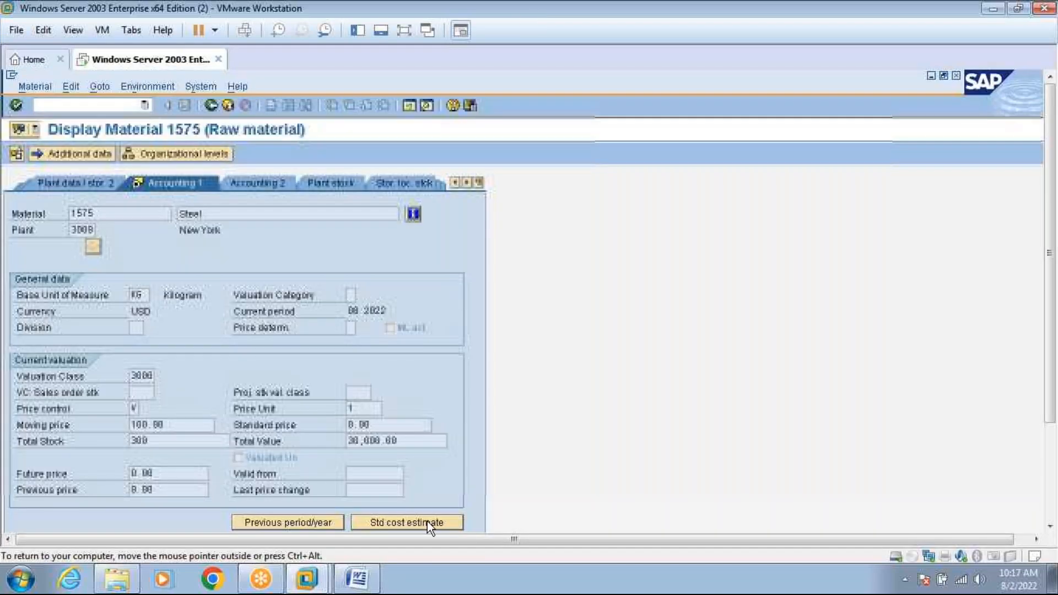
Switch to the Material Master document in Word and read the notes on standard price control S for in-house products
{"action": "left_click", "coordinate": [357, 580]}
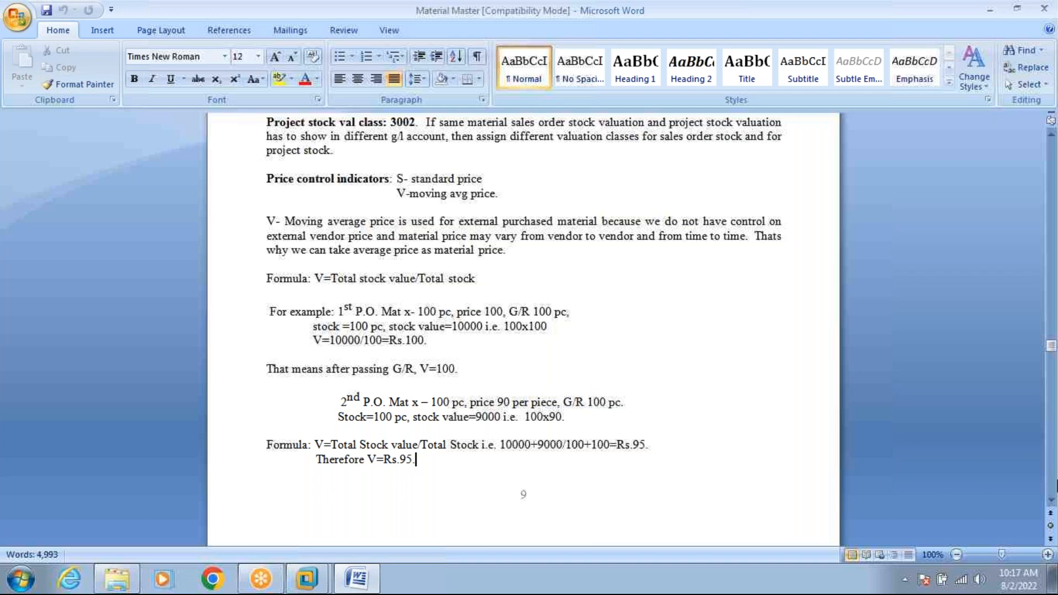
{"action": "left_click", "coordinate": [1051, 500]}
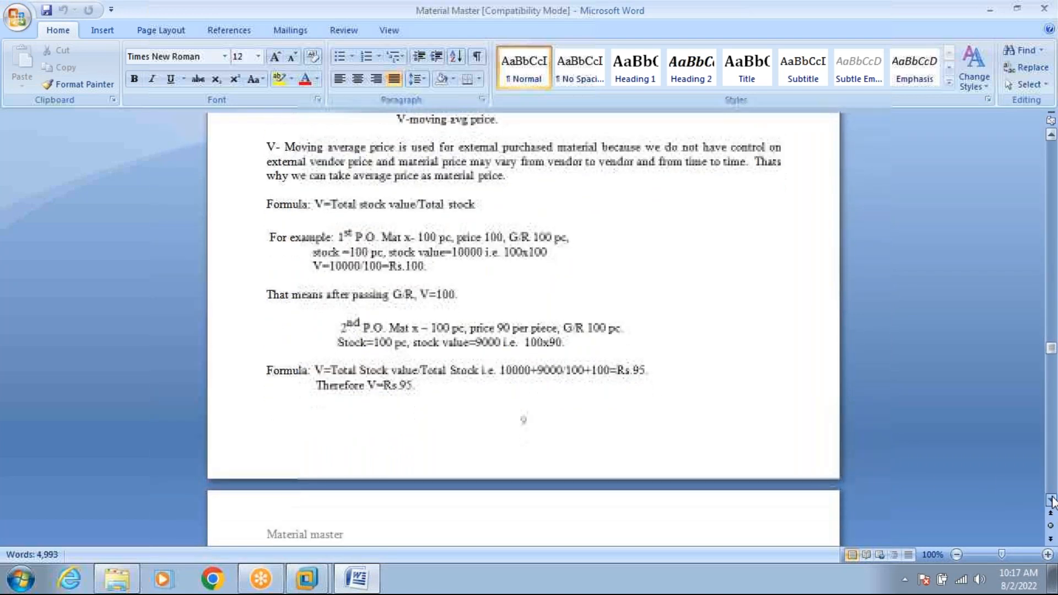
{"action": "left_click_drag", "start_coordinate": [1051, 500], "coordinate": [1051, 501]}
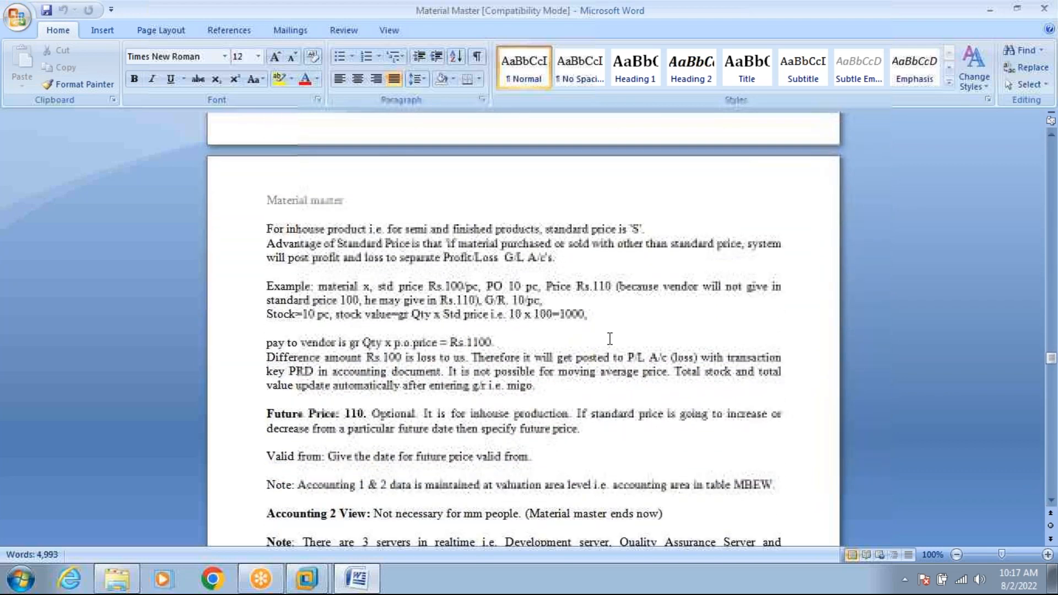
{"action": "left_click", "coordinate": [637, 228]}
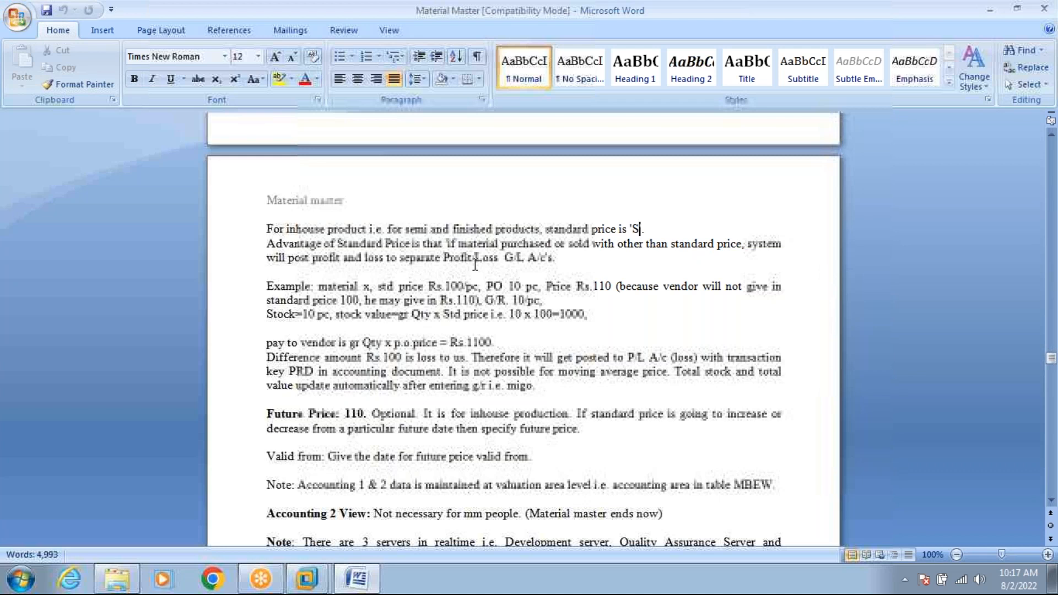
{"action": "left_click", "coordinate": [561, 266]}
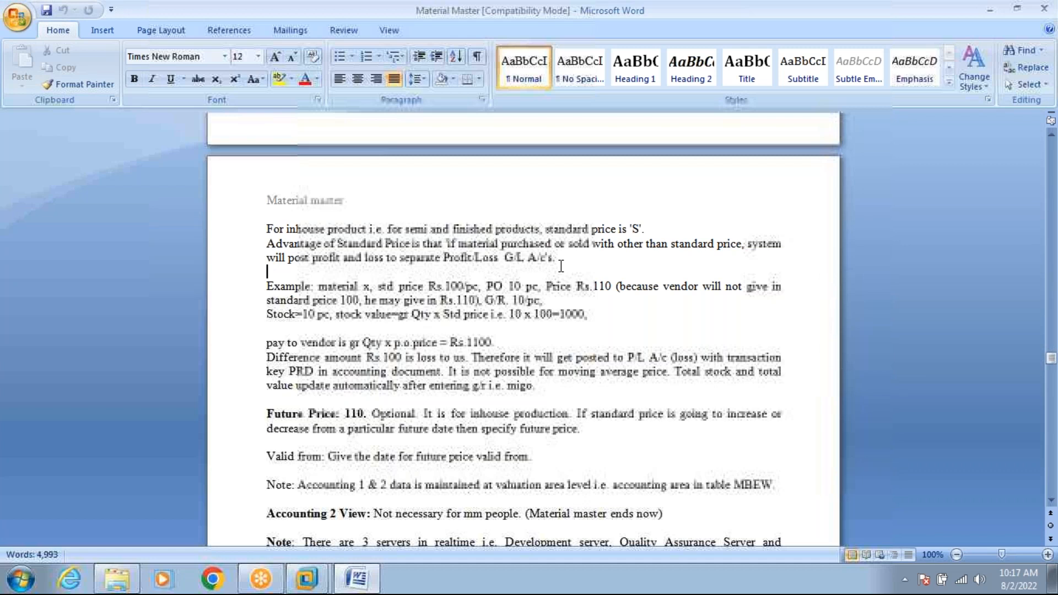
{"action": "left_click", "coordinate": [618, 228]}
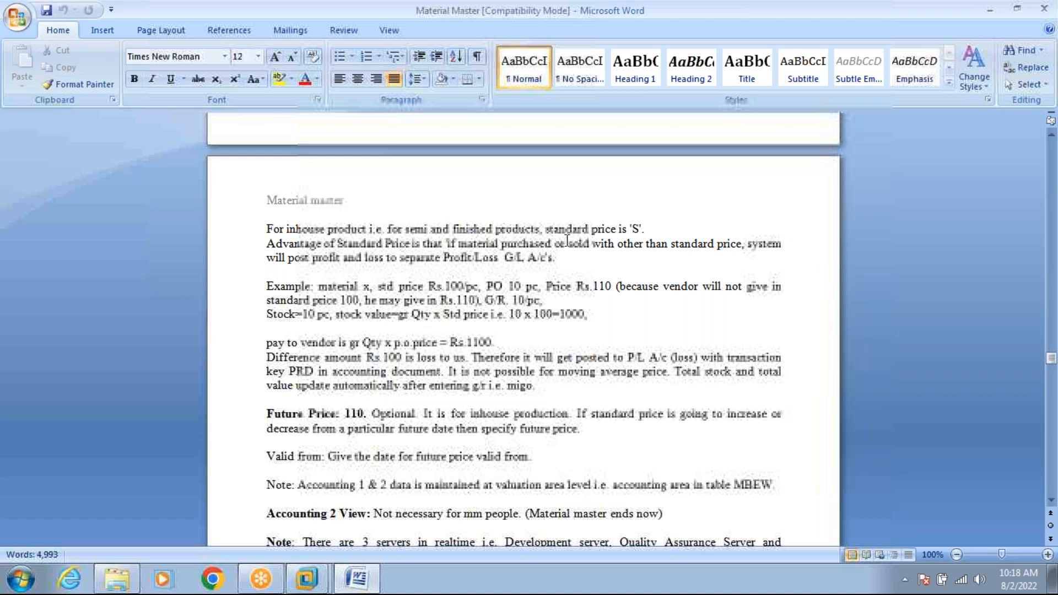
{"action": "left_click", "coordinate": [558, 257]}
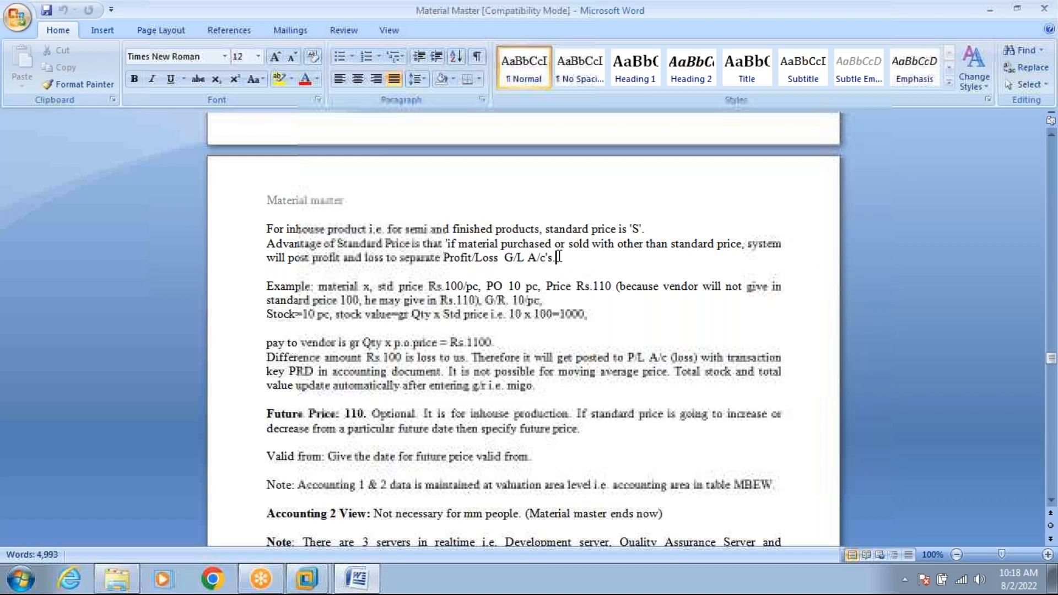